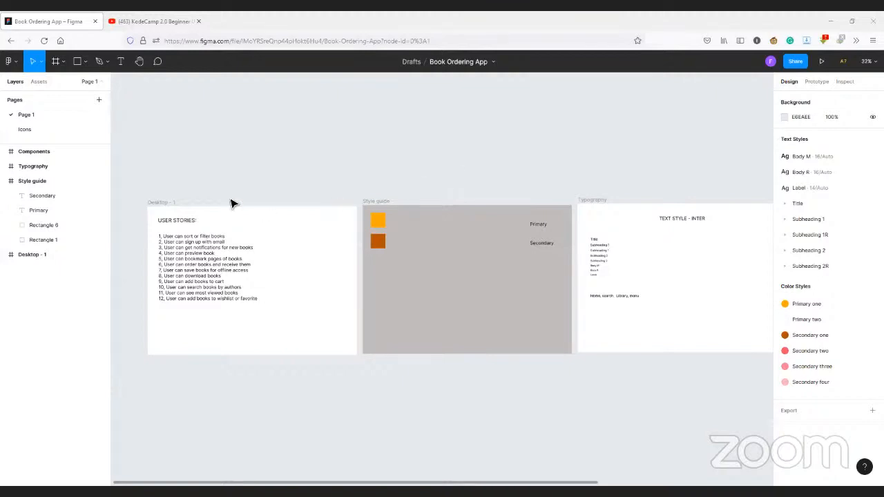
Step: Examine the Style guide and Typography frames of the Book Ordering App file, leaving nothing selected
left_click(376, 203)
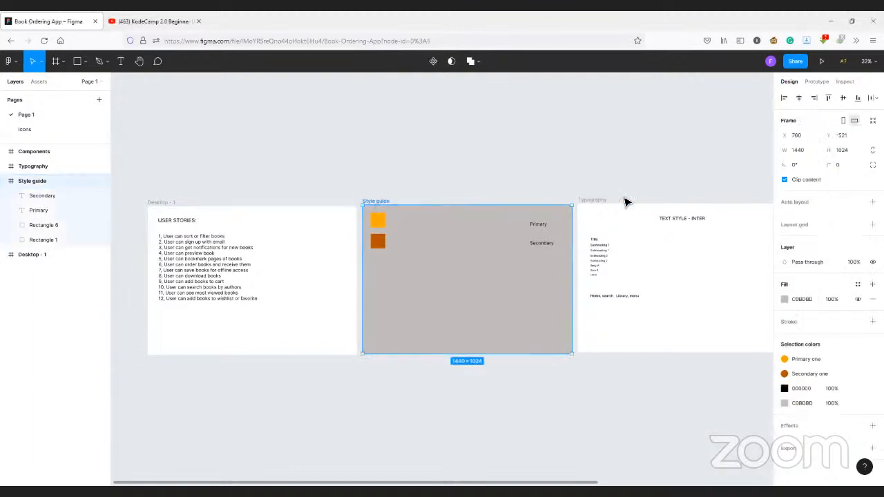
left_click(601, 202)
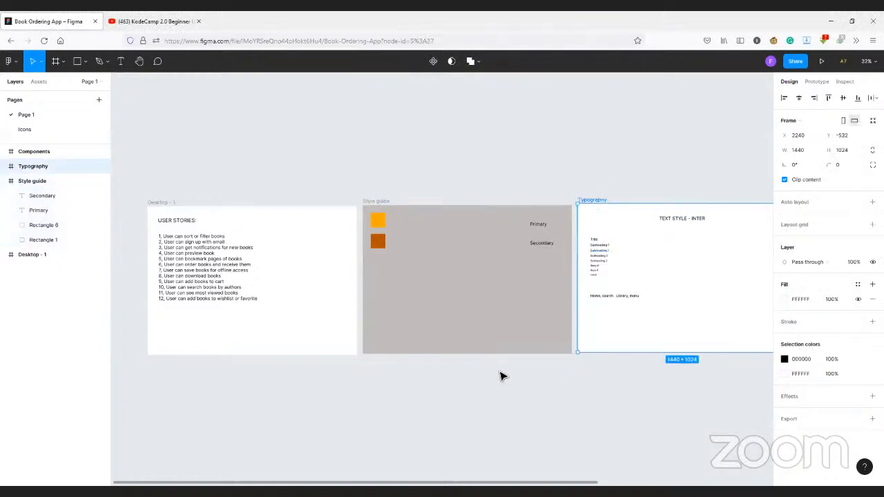
scroll(500, 375, "right", 5)
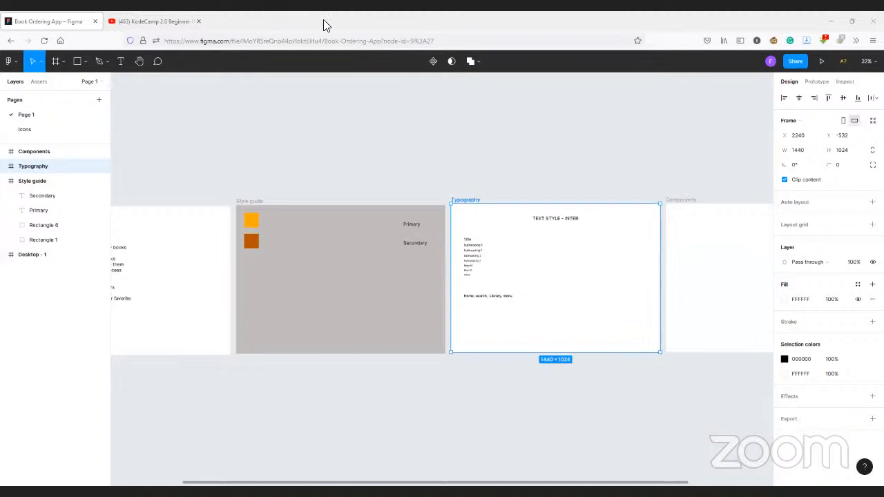
key("Escape")
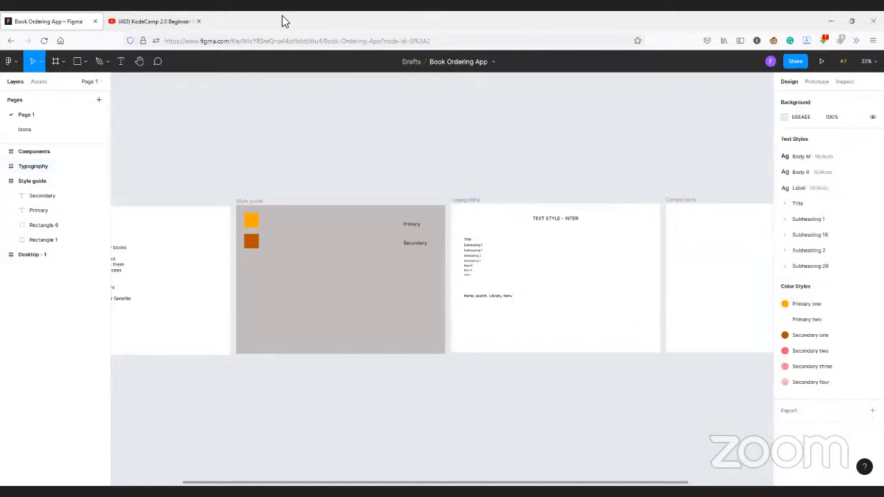
Step: Load the copied Figma file link in a new browser tab
double_click(282, 22)
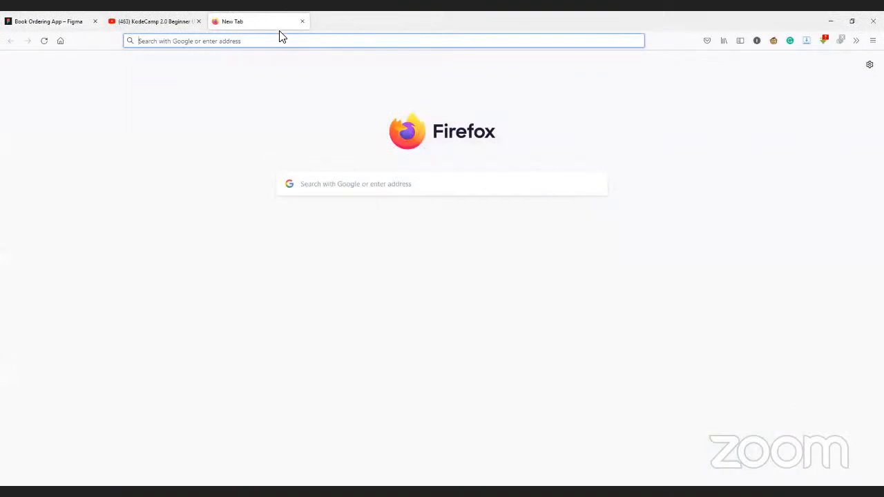
key("Return")
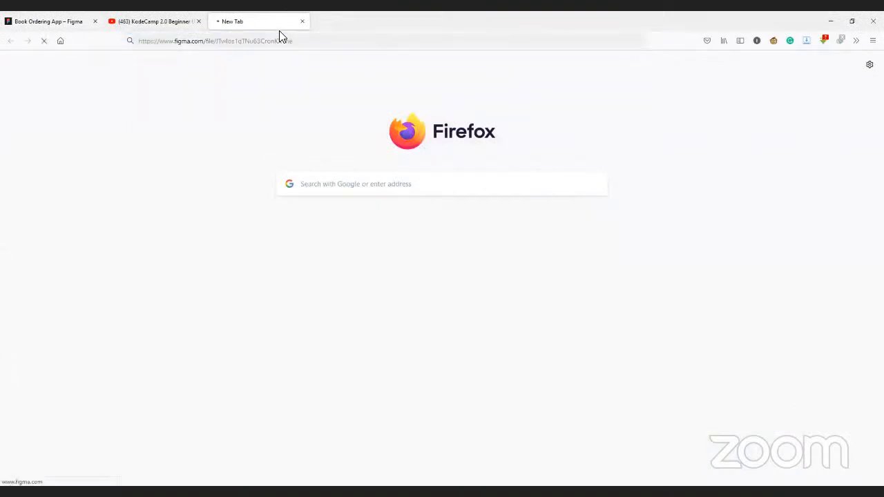
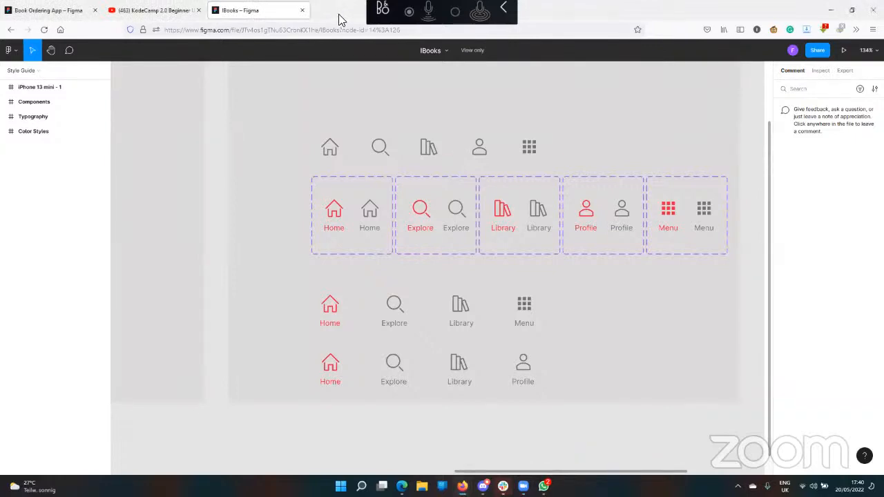
Step: Load the copied Book Ordering App Figma file link in a new browser tab
double_click(338, 20)
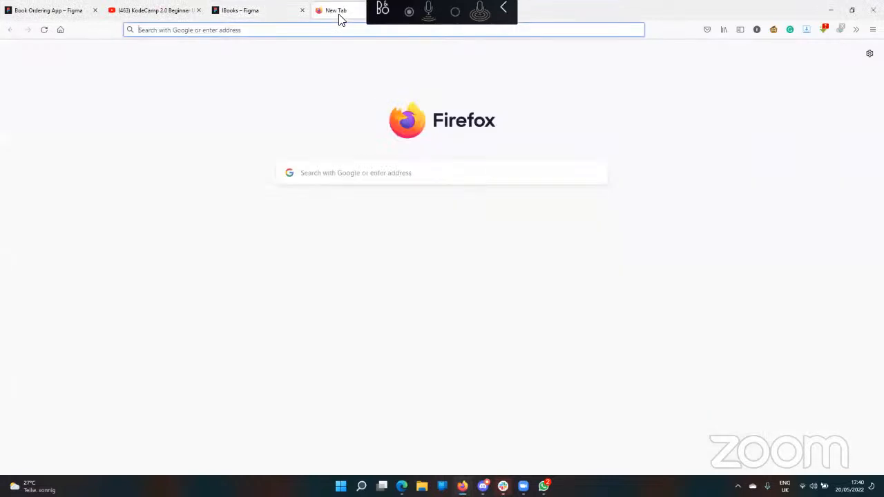
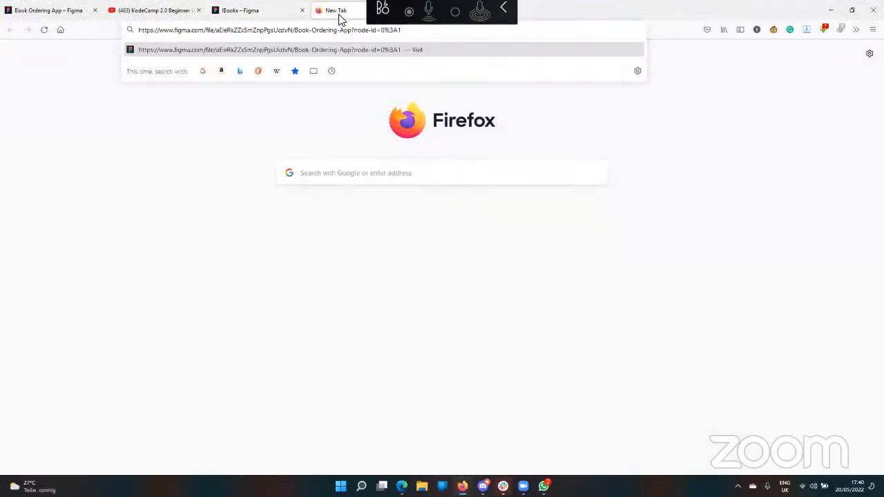
key("Return")
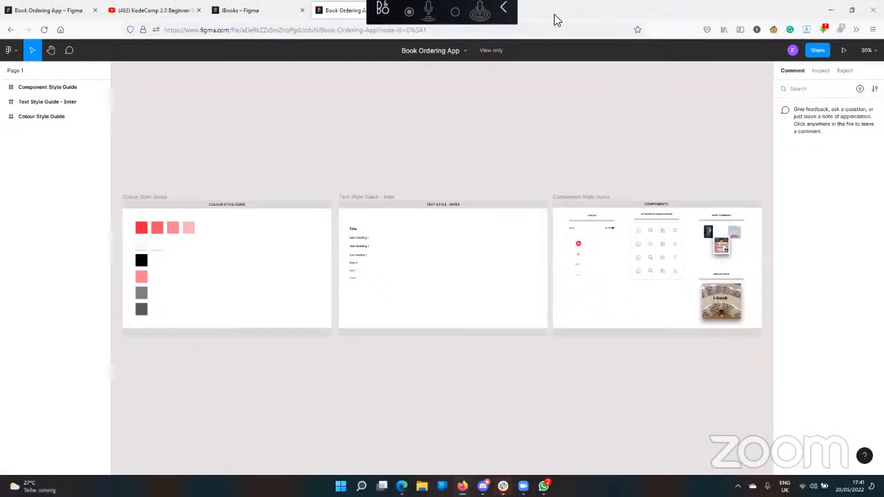
Step: Load the copied I-Books Components Figma file link in another new browser tab
key("ctrl+t")
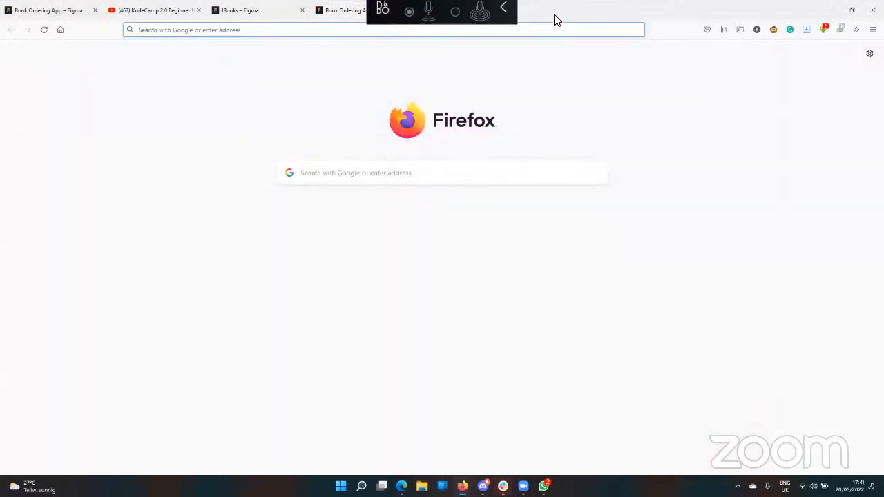
key("Return")
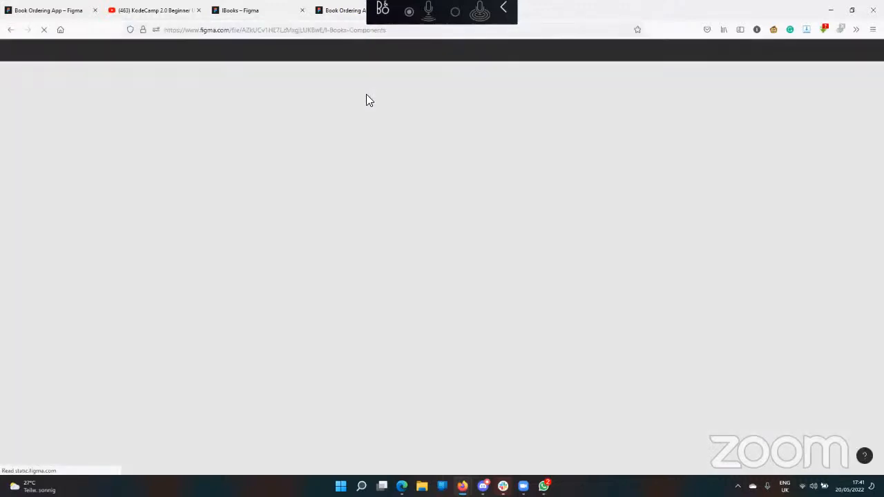
Step: Examine the system icons, navigation bar states, book thumbnails and display photo in the Book Ordering App's Component Style Guide frame
left_click(332, 10)
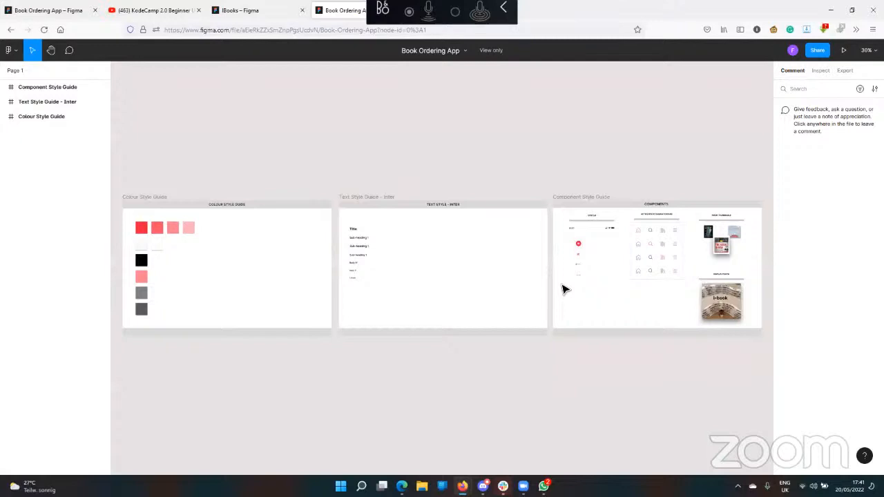
scroll(563, 289, "up", 5)
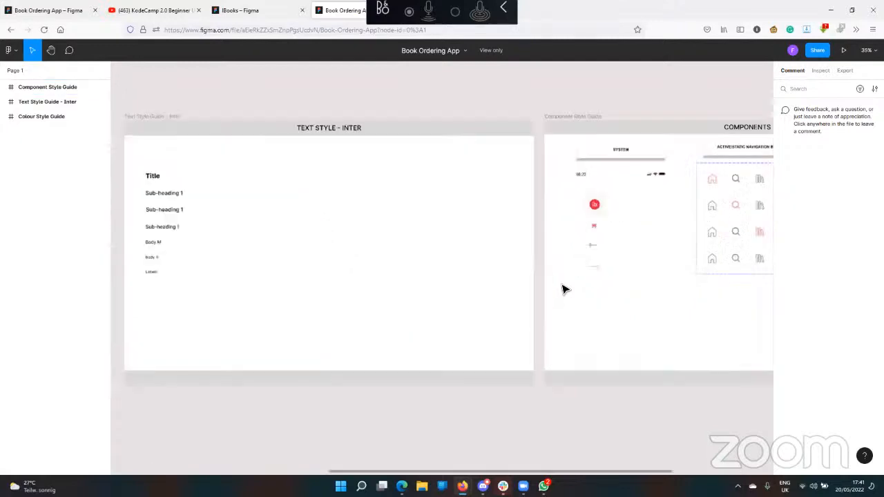
scroll(618, 288, "right", 6)
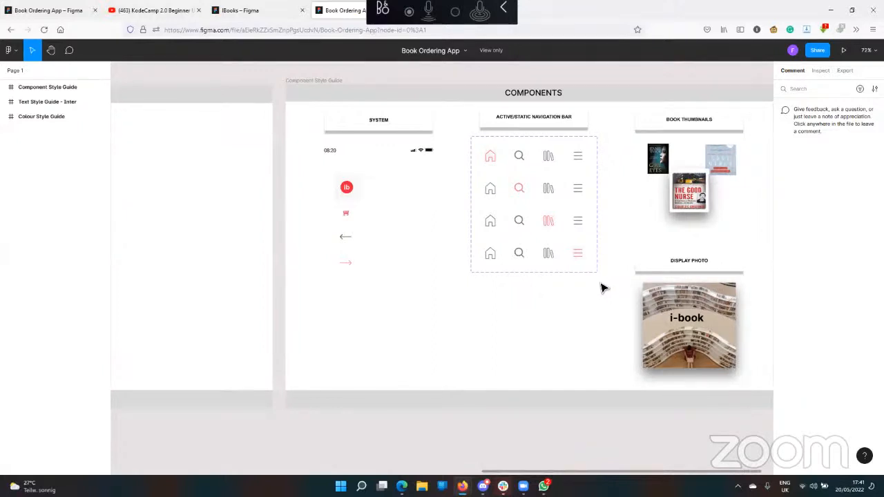
scroll(603, 289, "left", 1)
scroll(602, 289, "up", 3)
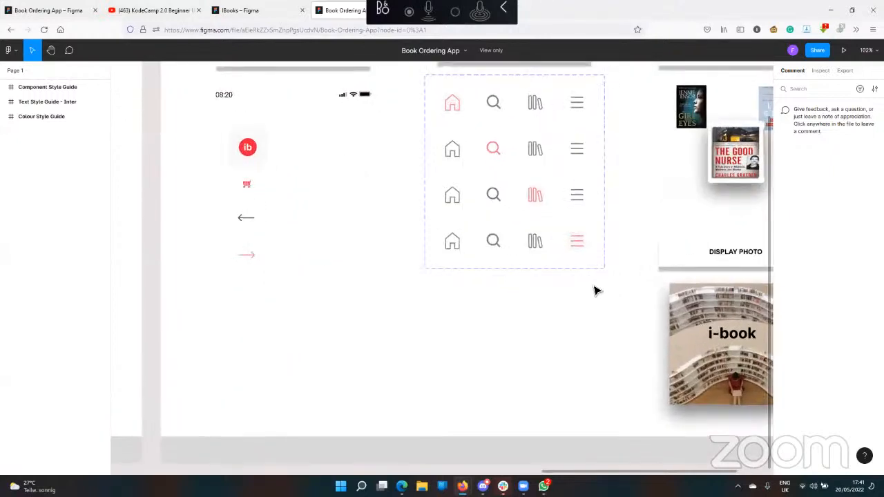
scroll(592, 292, "right", 2)
scroll(591, 292, "right", 1)
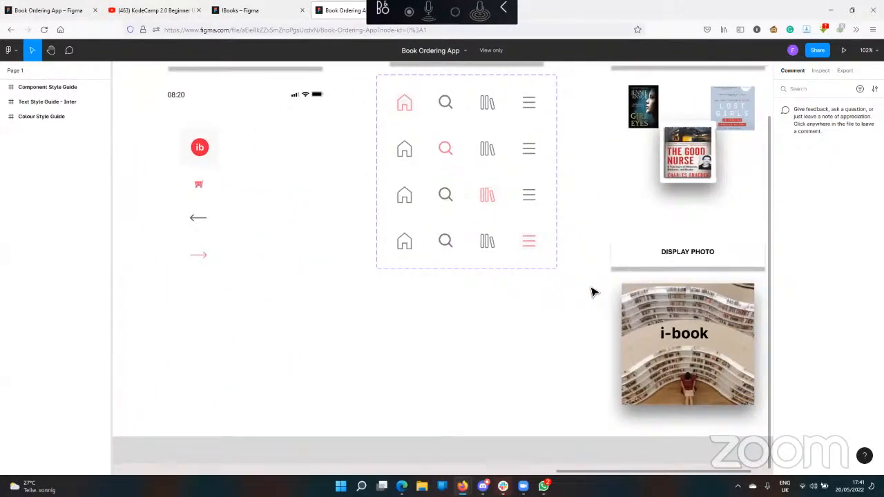
scroll(585, 297, "up", 2)
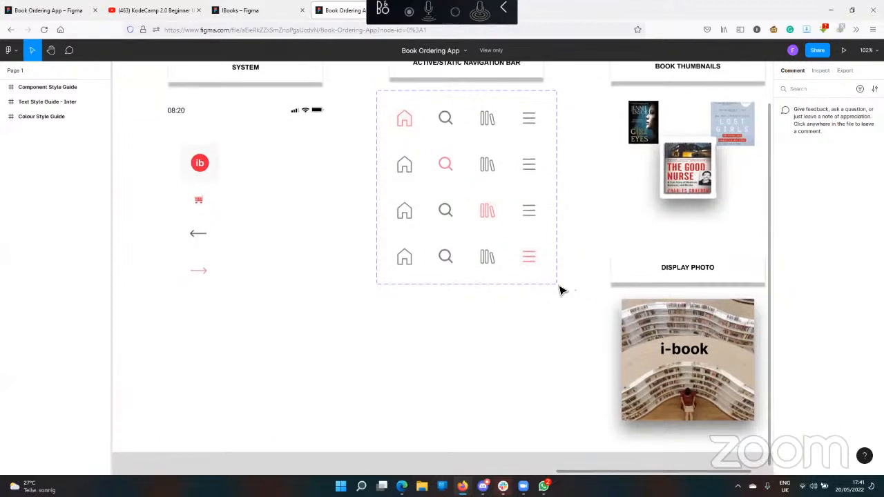
scroll(560, 290, "up", 3)
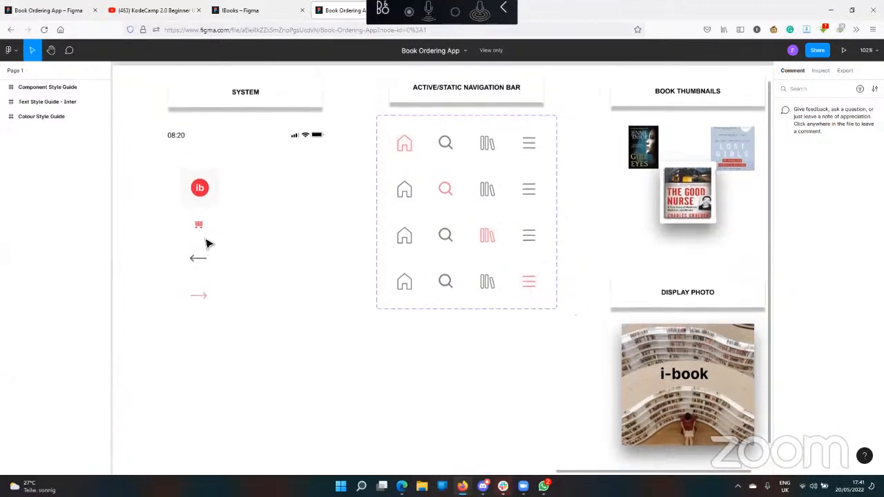
scroll(329, 188, "up", 1)
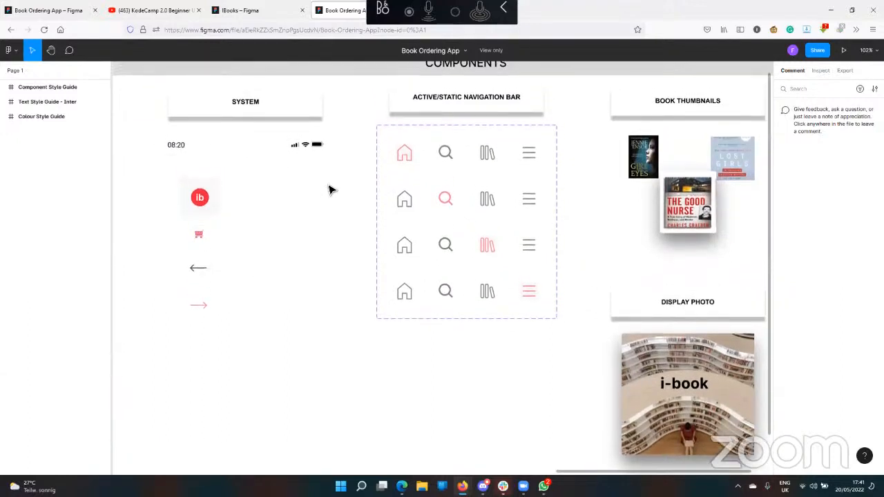
scroll(341, 220, "down", 3)
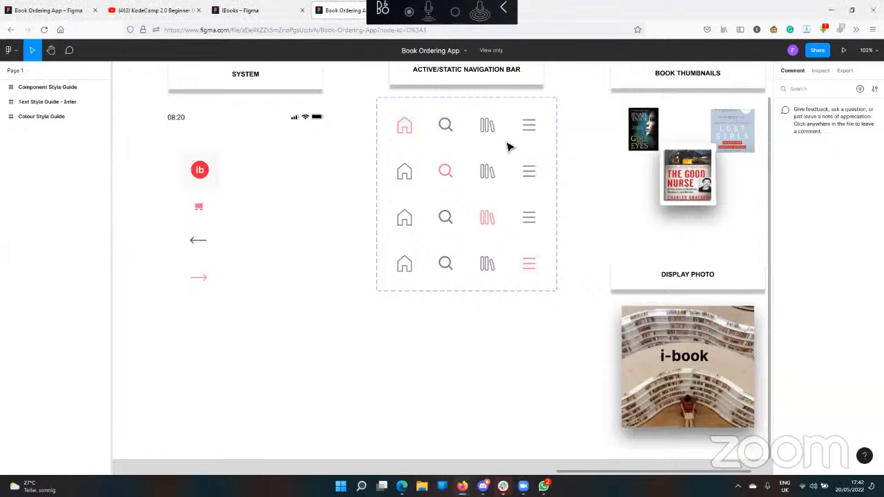
Step: Load the copied nav bar component Figma file link in a new browser tab
double_click(567, 15)
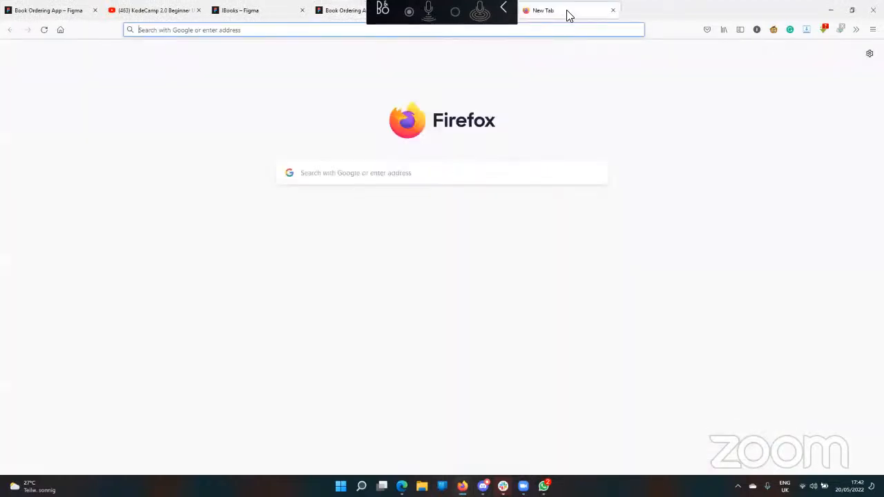
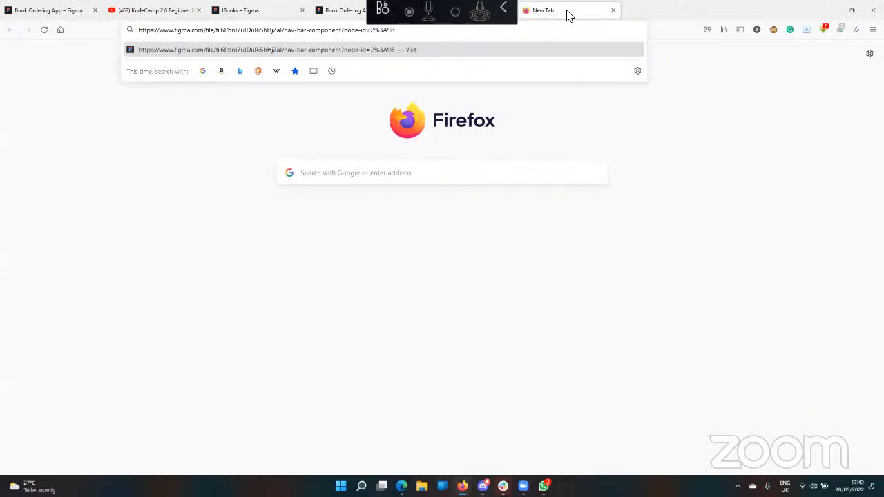
key("Return")
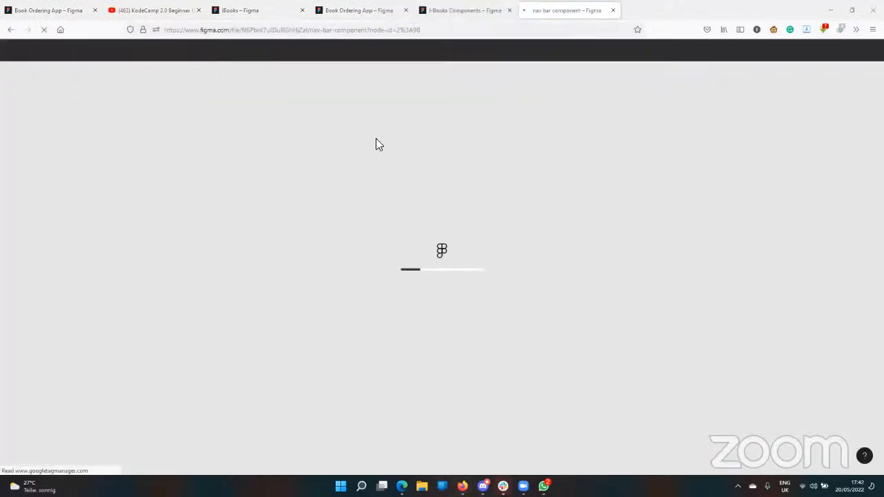
Step: Examine the Buttons, Cards and Nav Bar frames on Page 1 of the I-Books Components file
left_click(444, 11)
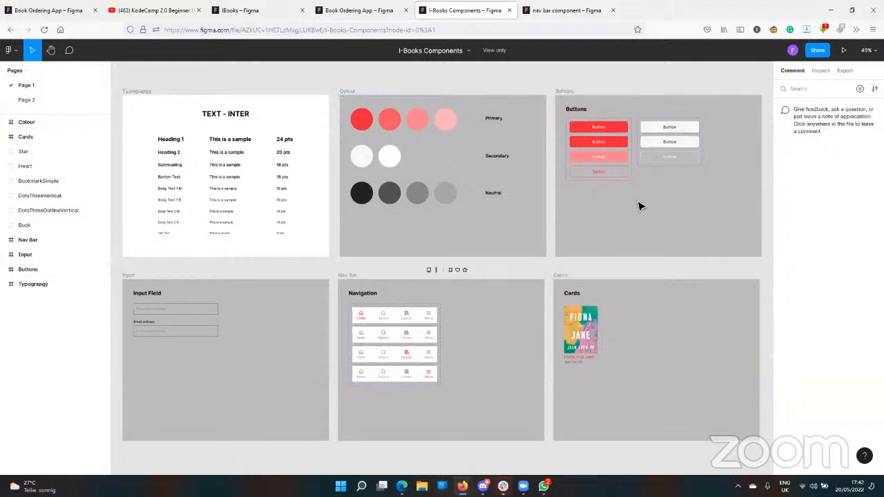
scroll(638, 206, "up", 5)
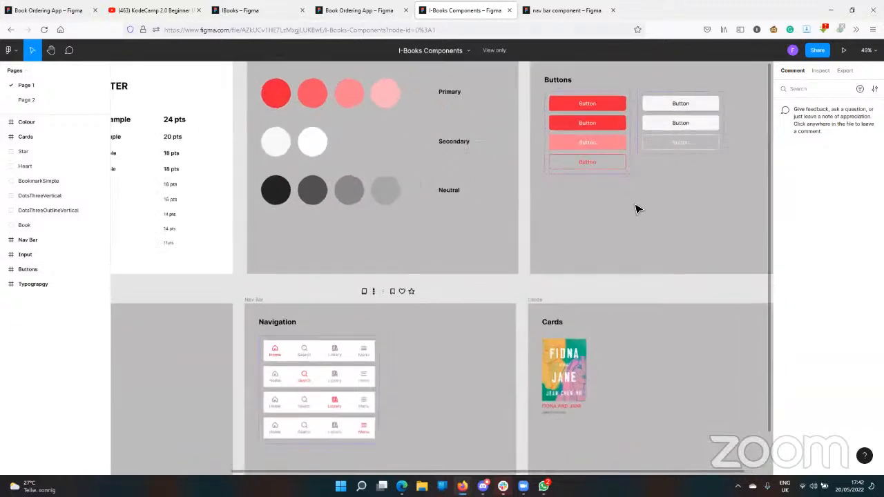
scroll(635, 207, "right", 5)
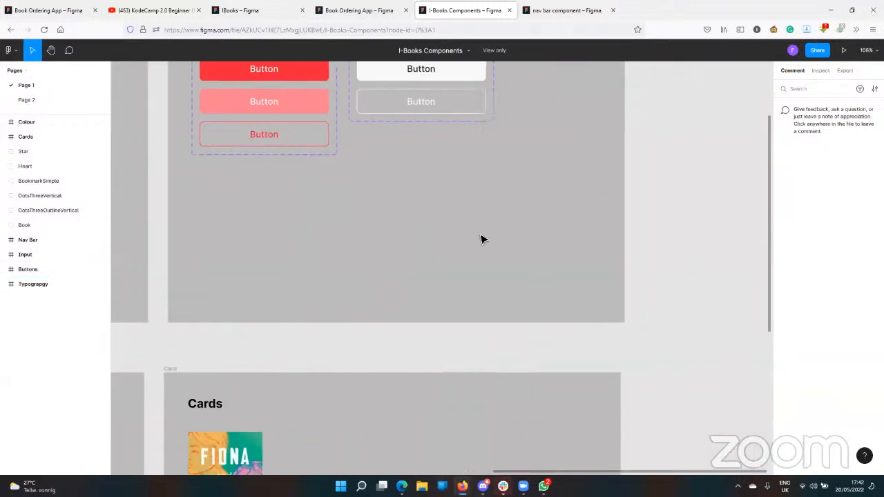
scroll(482, 239, "up", 3)
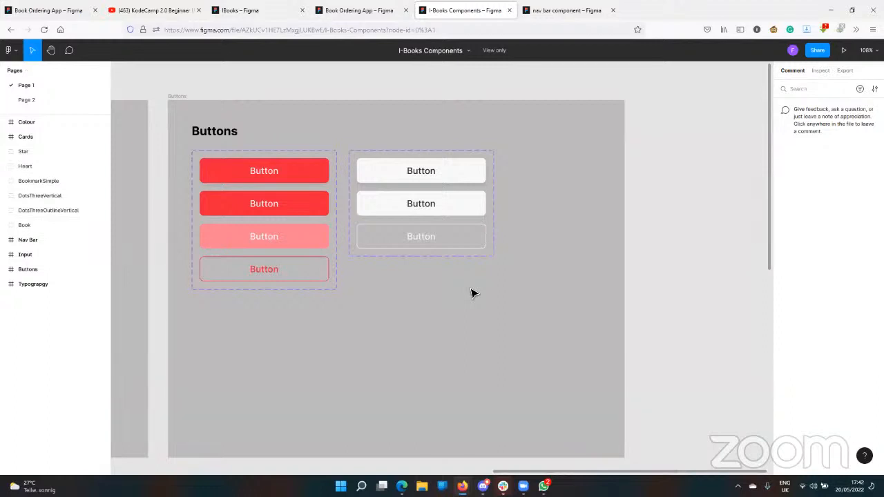
scroll(471, 294, "down", 1)
scroll(472, 294, "down", 10)
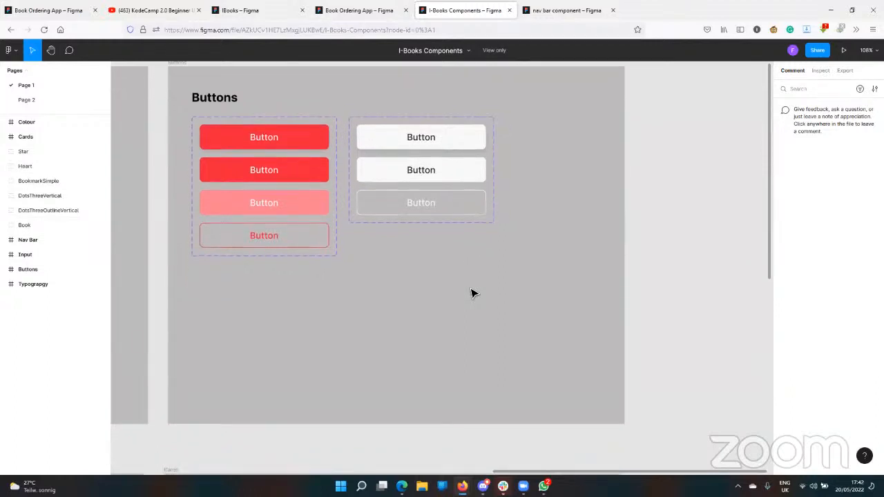
scroll(472, 293, "down", 1)
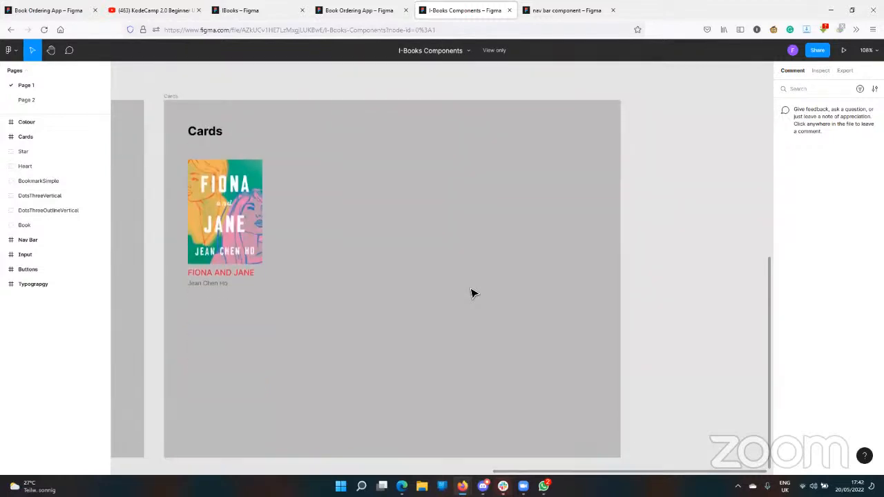
scroll(471, 294, "right", 1)
scroll(472, 293, "left", 8)
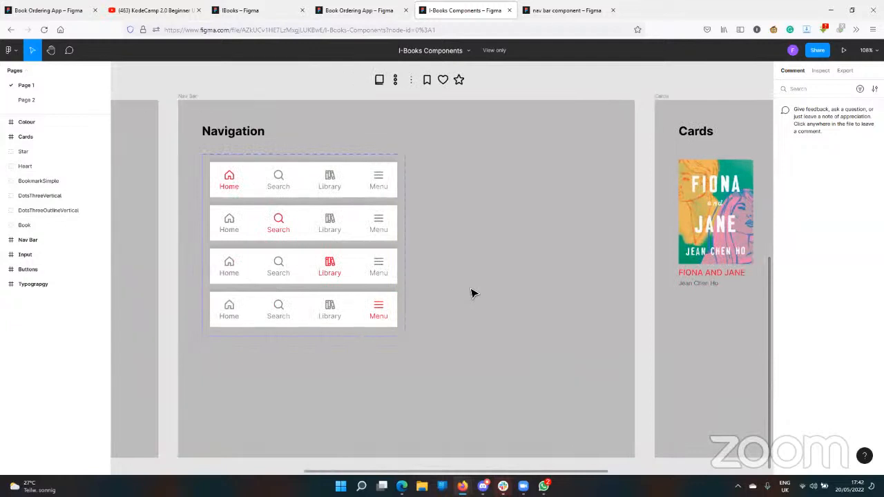
scroll(472, 293, "left", 2)
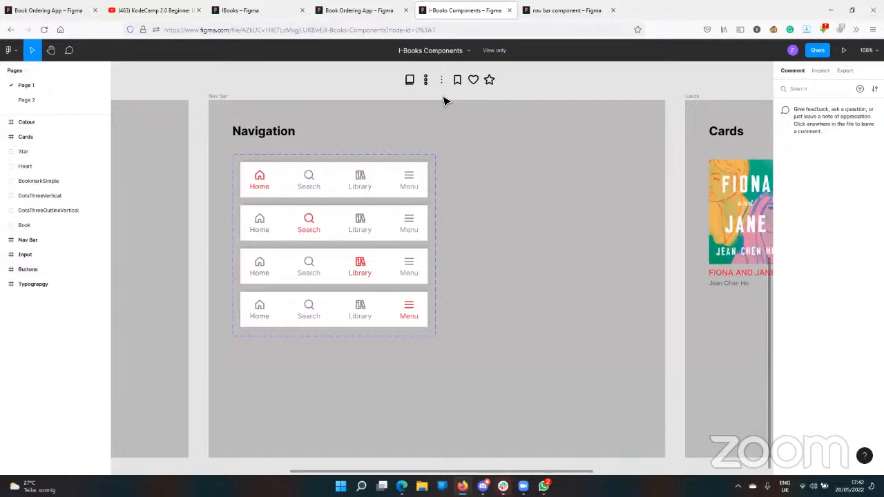
Step: Examine the nav bar screen and component pages of the nav bar component file, ending on the nav bar screen page
left_click(549, 12)
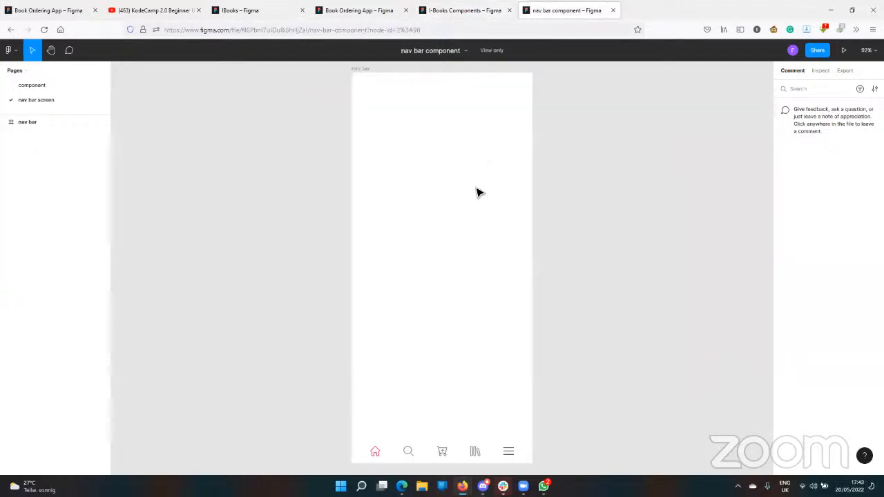
scroll(477, 193, "down", 3)
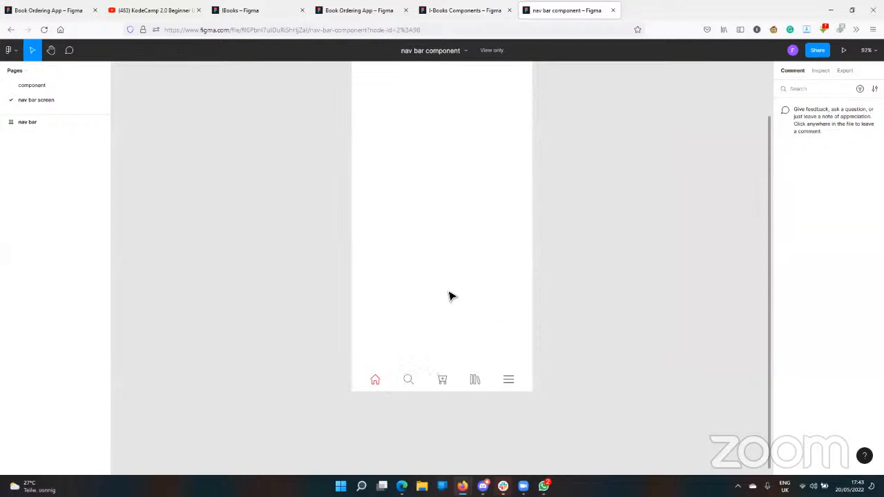
left_click(61, 89)
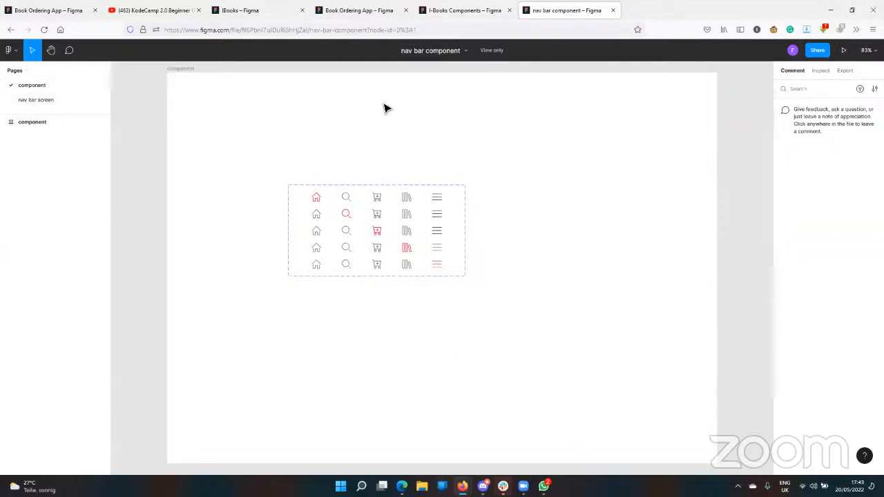
left_click(75, 104)
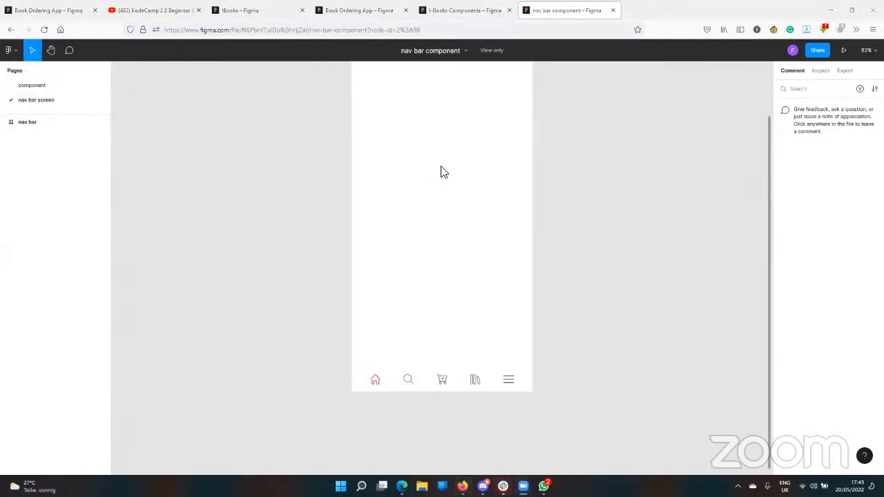
Step: Revisit the IBooks navigation components and compare them with the Active/Static Navigation Bar set in the Book Ordering App file
left_click(247, 14)
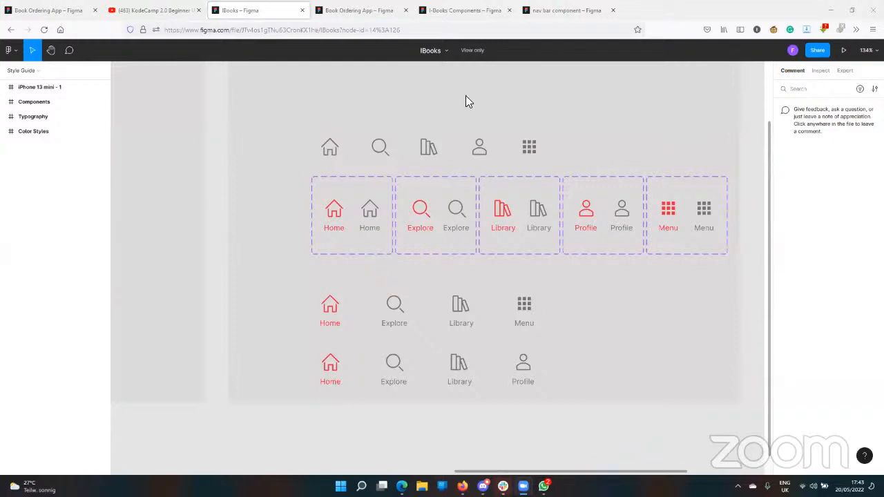
left_click(354, 11)
scroll(499, 231, "up", 2)
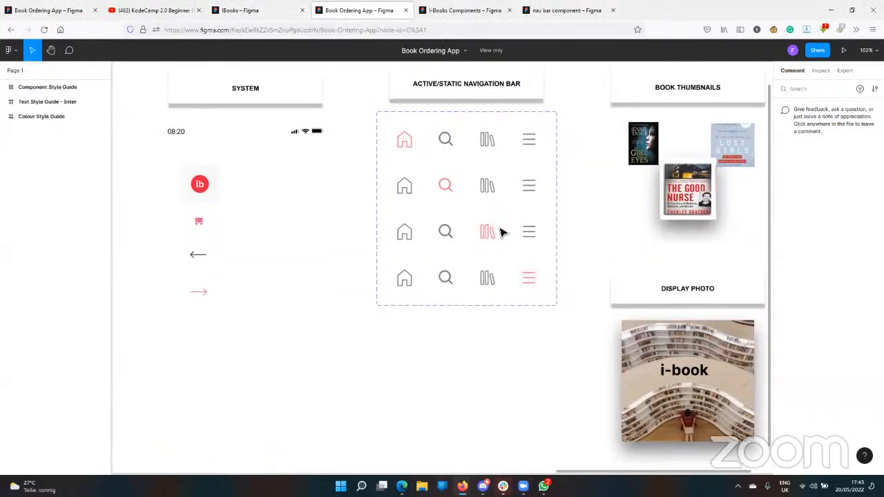
scroll(501, 233, "up", 1)
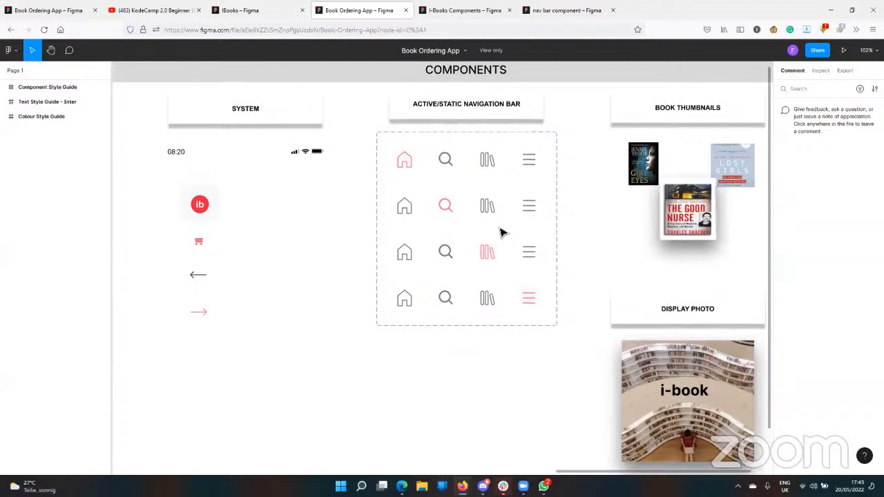
left_click(463, 14)
left_click(396, 16)
scroll(572, 280, "up", 1)
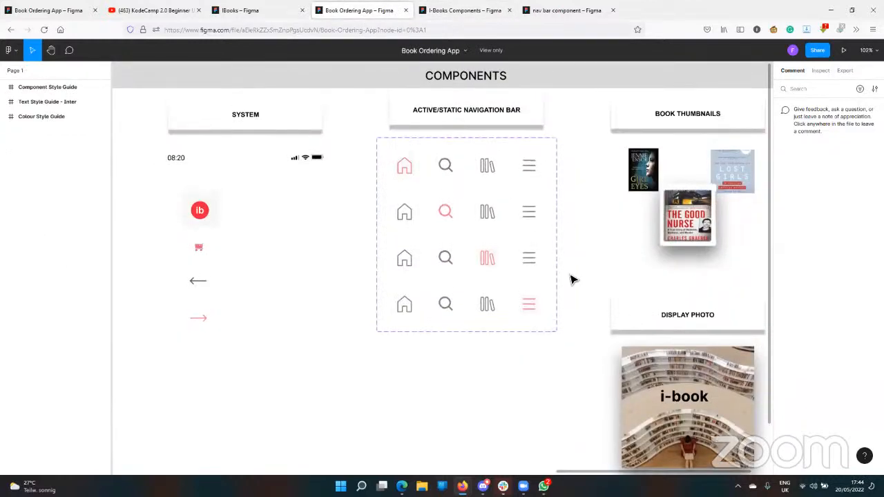
scroll(570, 281, "down", 1)
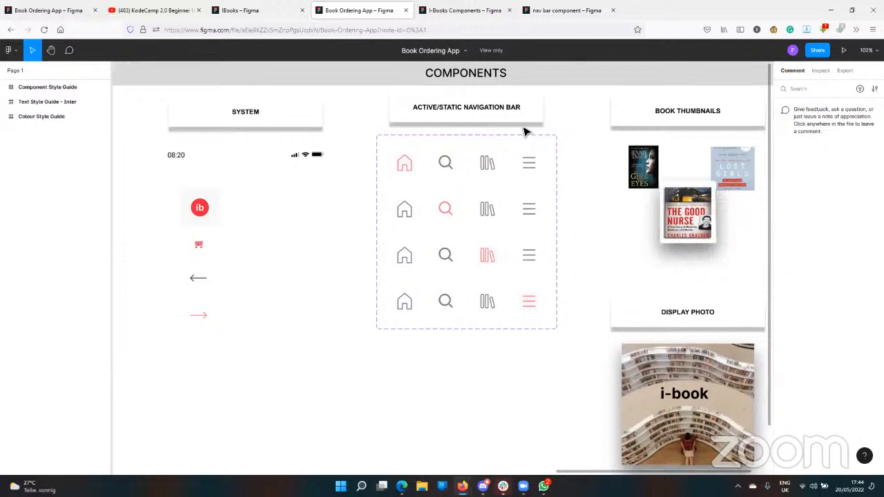
Step: Compare the I-Books Components navigation set with the nav bar component file, and examine the typography, colour, button, input and card frames
left_click(462, 12)
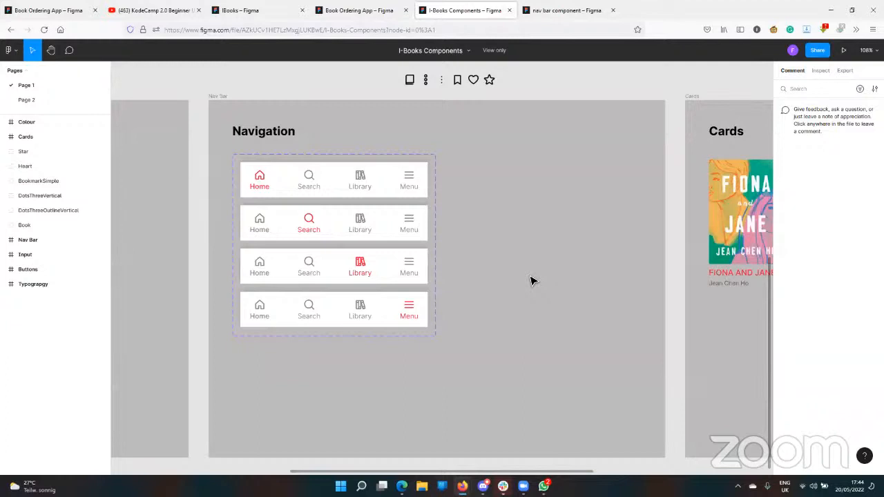
key("ctrl+Tab")
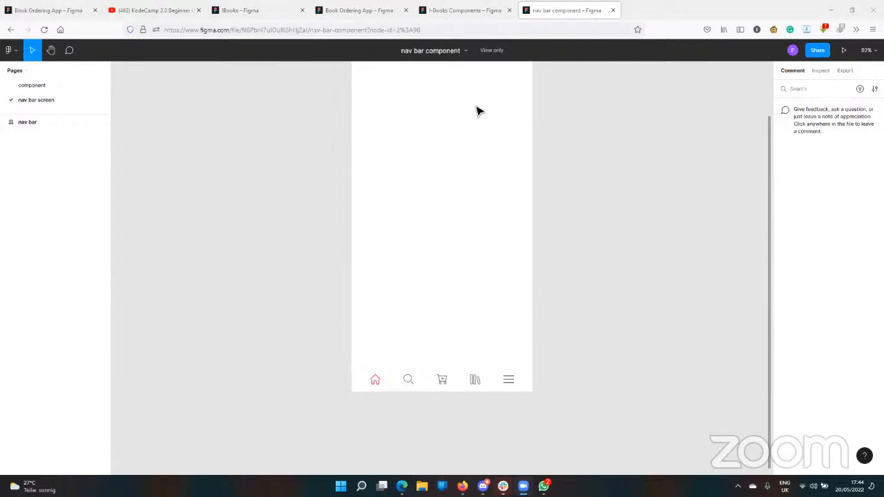
left_click(439, 14)
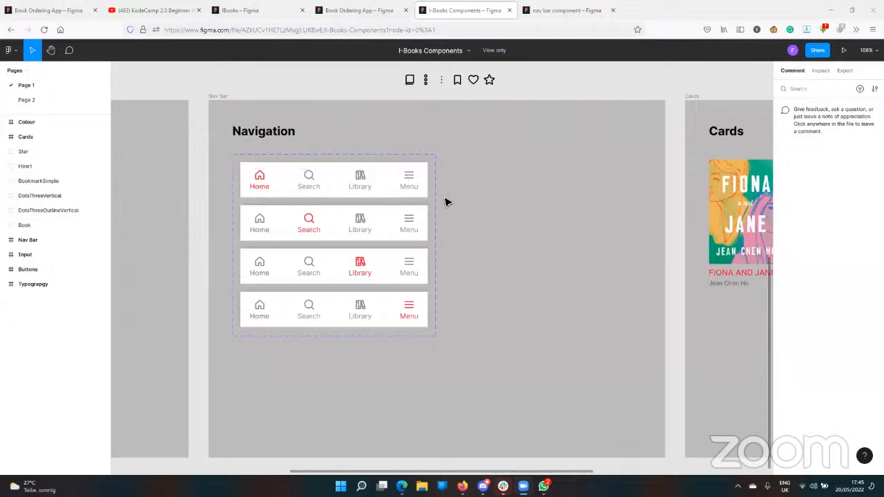
scroll(445, 201, "down", 3)
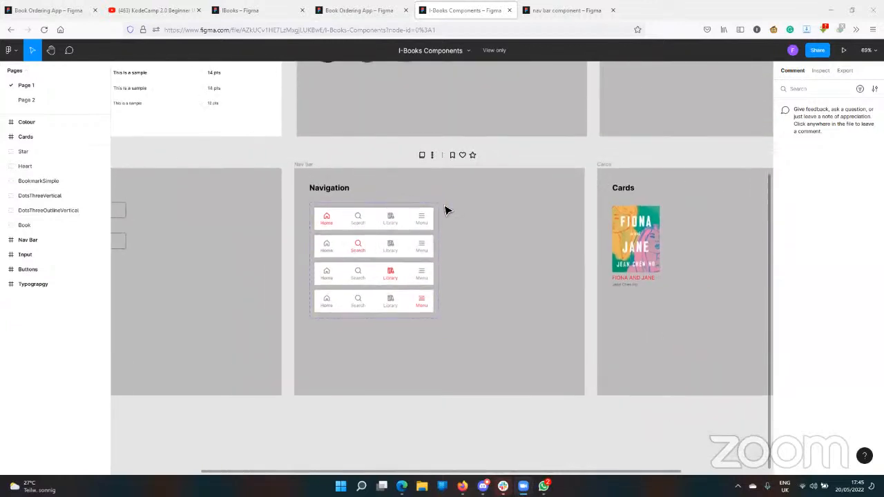
scroll(448, 210, "up", 3)
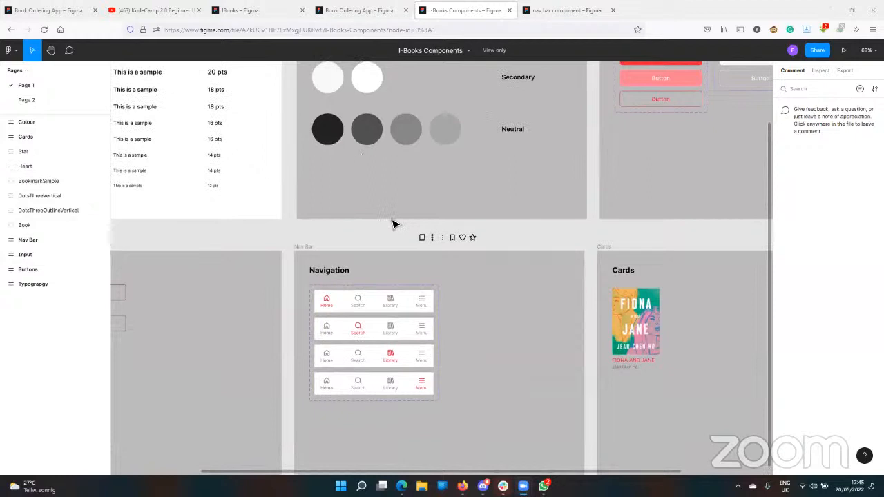
scroll(393, 224, "left", 5)
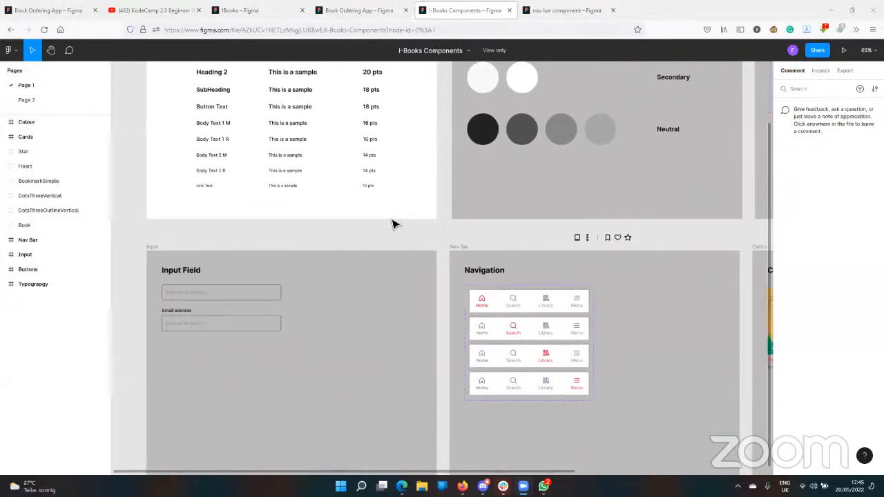
scroll(392, 224, "up", 3)
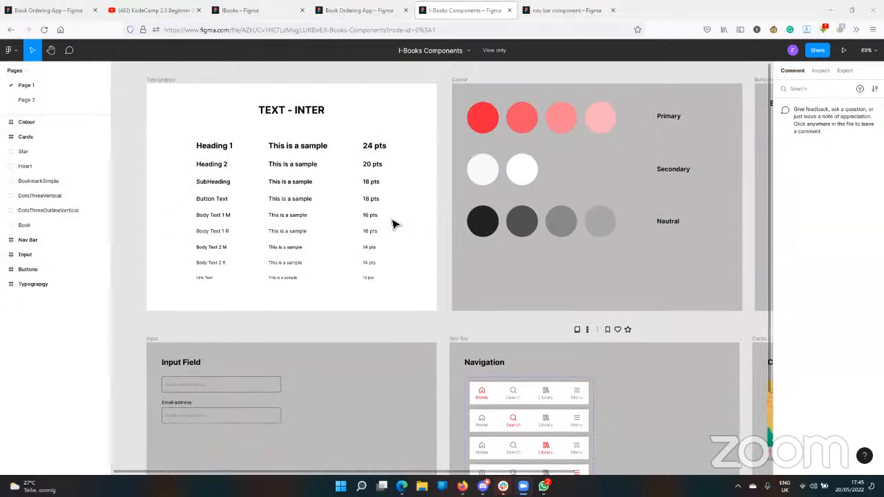
scroll(393, 224, "right", 8)
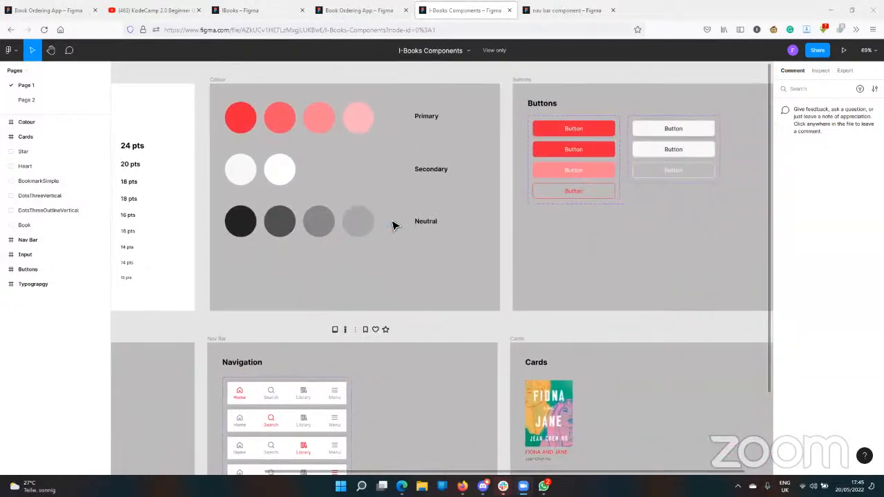
scroll(392, 224, "right", 1)
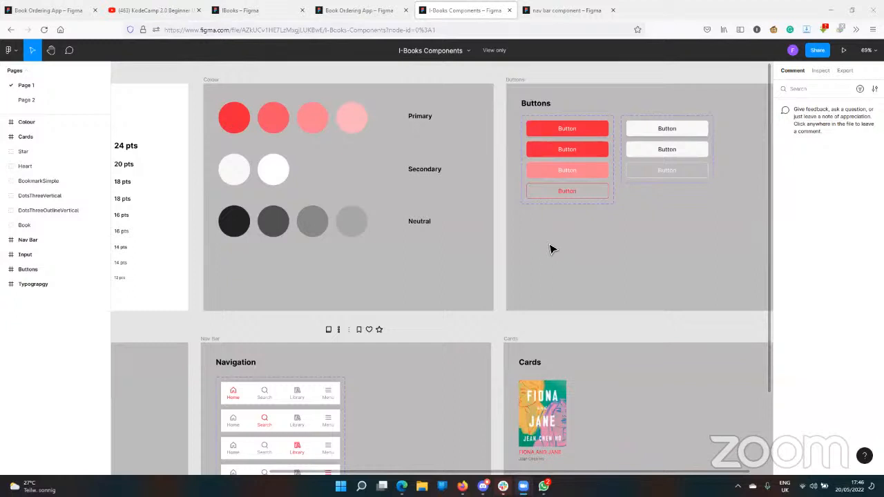
scroll(476, 321, "down", 1)
scroll(475, 323, "down", 4)
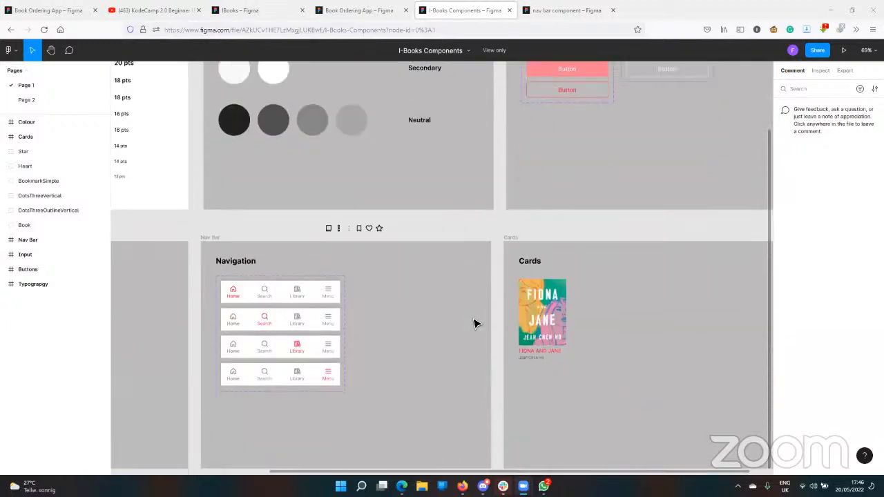
scroll(476, 321, "up", 3)
scroll(481, 318, "up", 2)
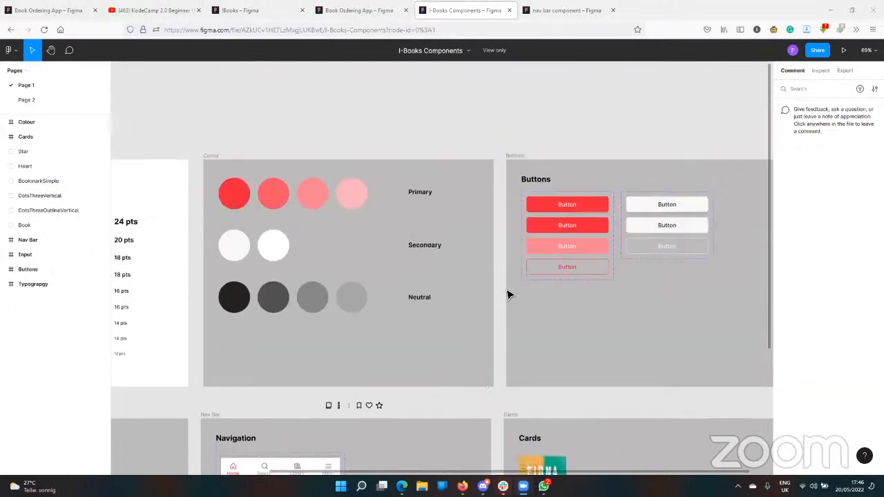
Step: Close the IBooks, view-only Book Ordering App and nav bar component files, keeping I-Books Components open
left_click(302, 11)
left_click(301, 12)
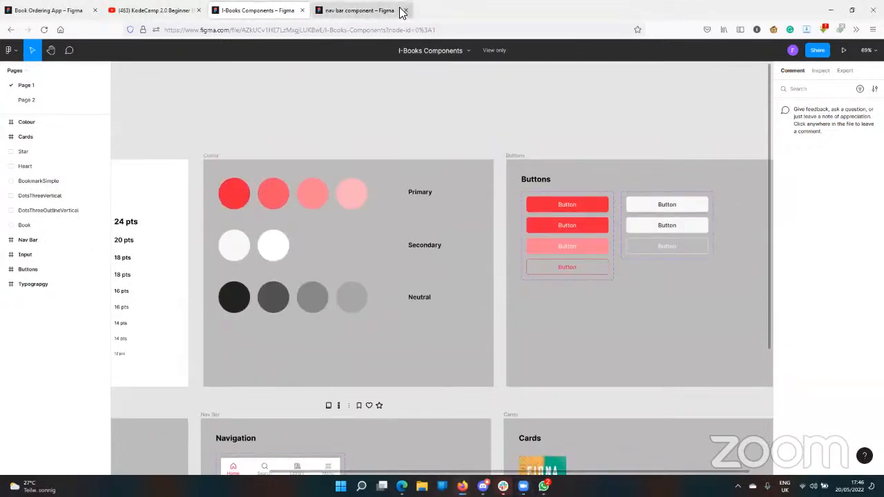
left_click(403, 11)
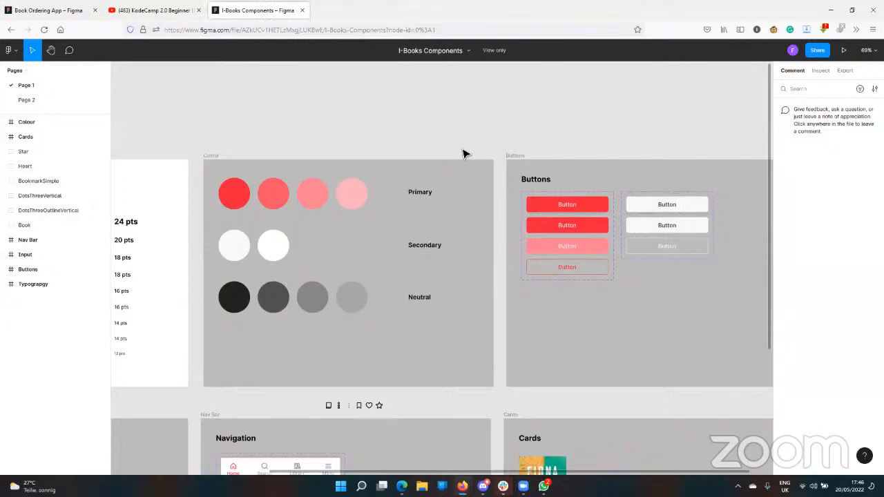
Step: Copy the Buttons and Nav Bar frames from I-Books Components into Page 1 of the editable Book Ordering App file
scroll(515, 180, "down", 2)
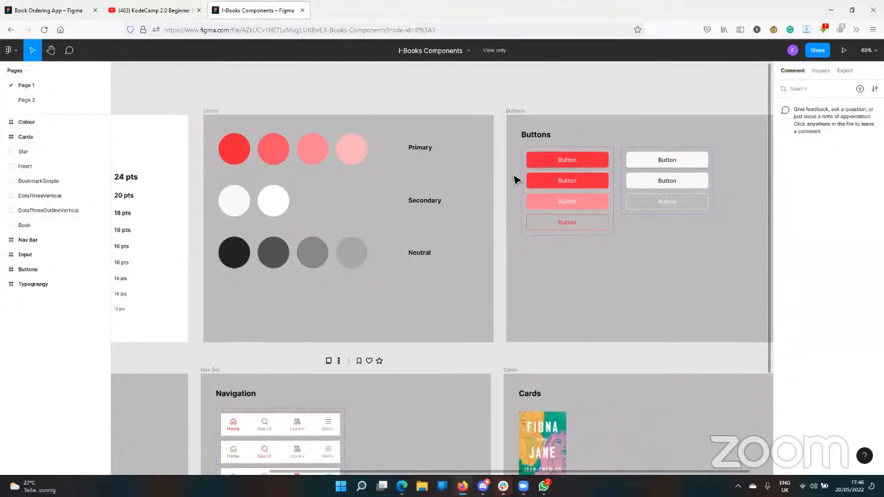
scroll(518, 183, "down", 1)
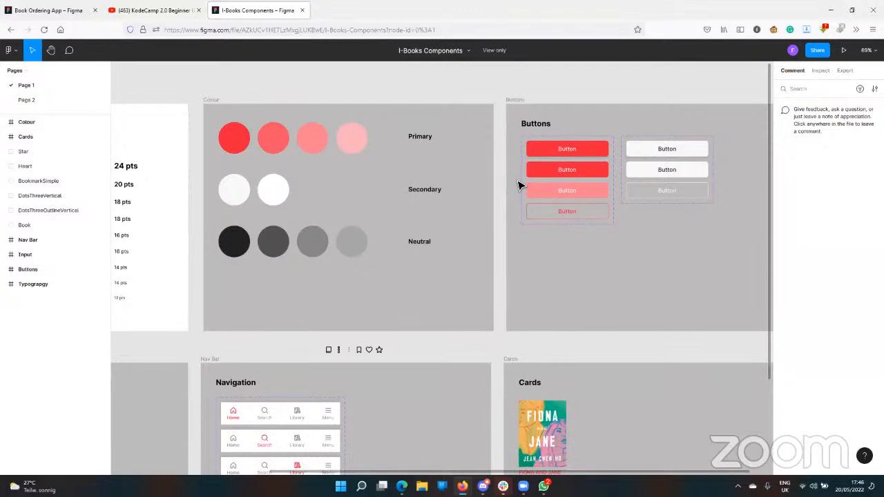
left_click(533, 127)
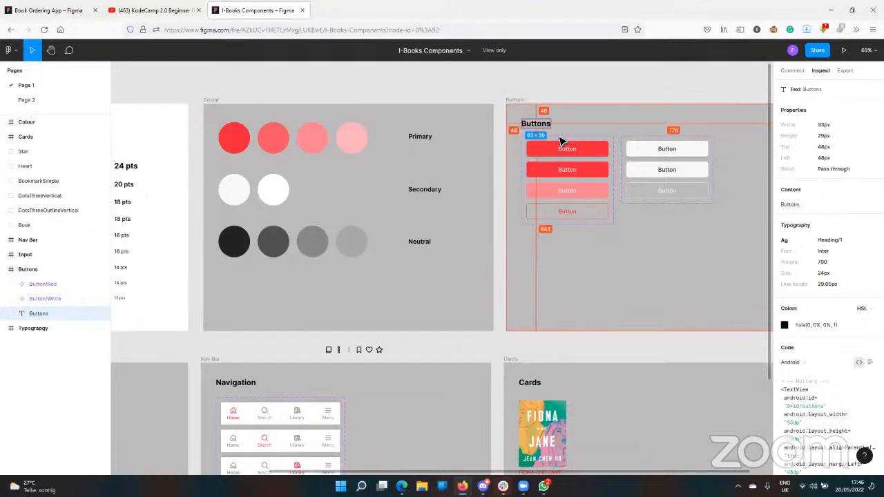
key("Escape")
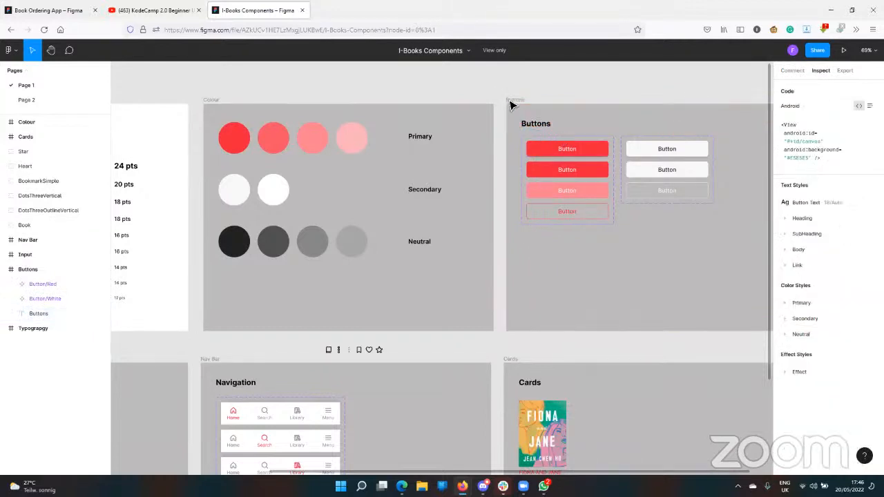
left_click(512, 104)
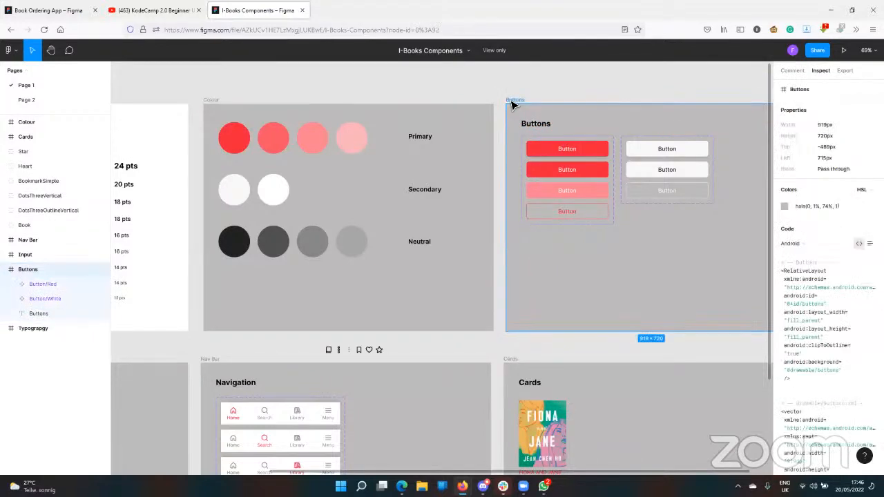
left_click(208, 361, "shift")
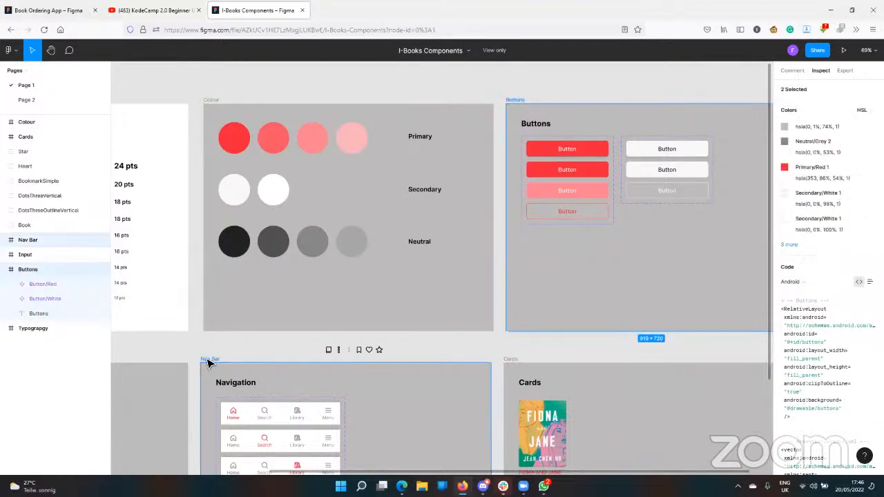
left_click(56, 11)
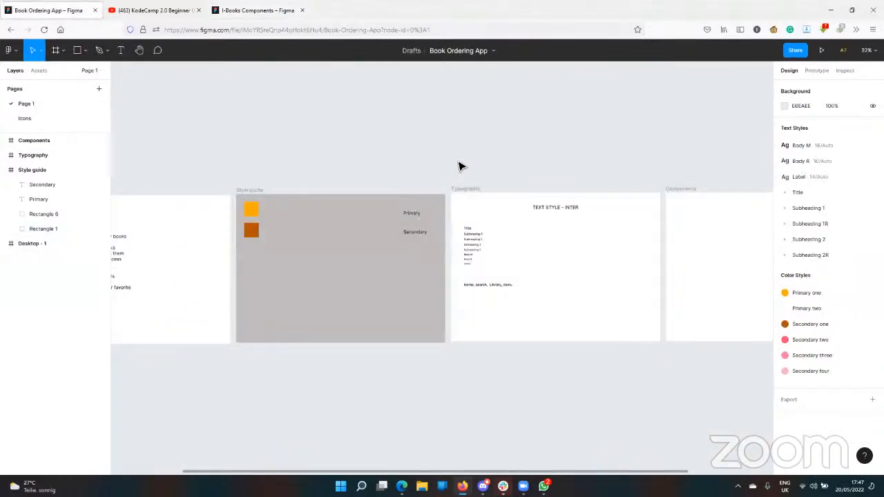
key("ctrl+v")
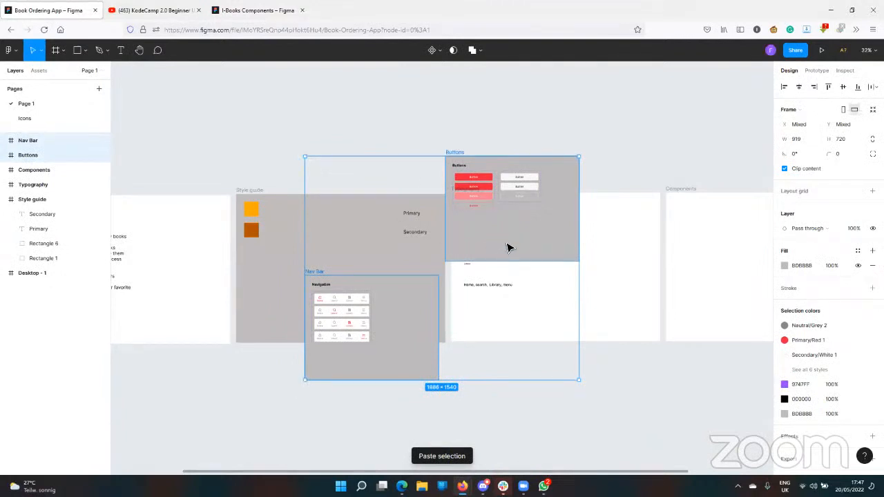
Step: Move the pasted Buttons and Nav Bar frames off the existing artboards, side by side above the Typography and Components frames
left_click_drag(509, 247, 549, 237)
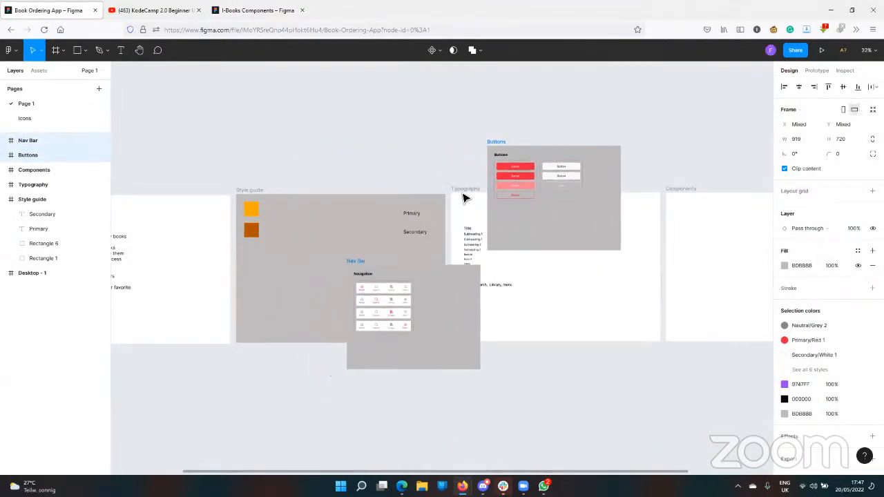
left_click(522, 220)
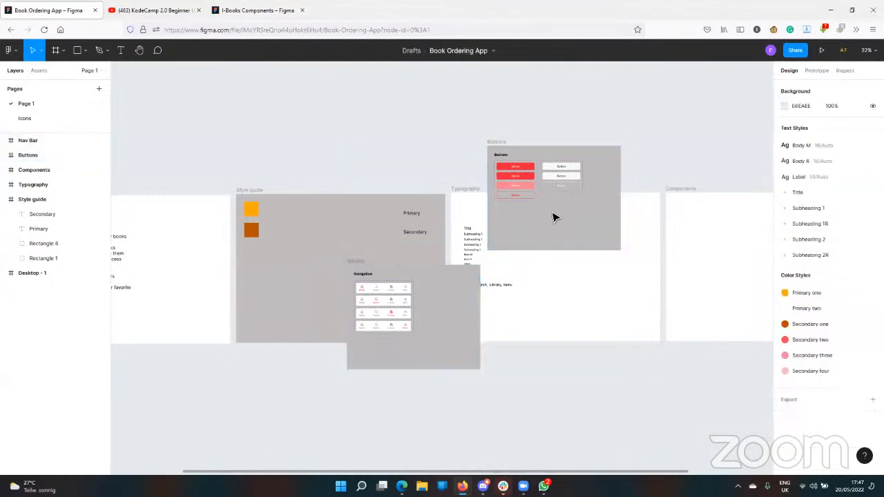
left_click(574, 182)
left_click(499, 144)
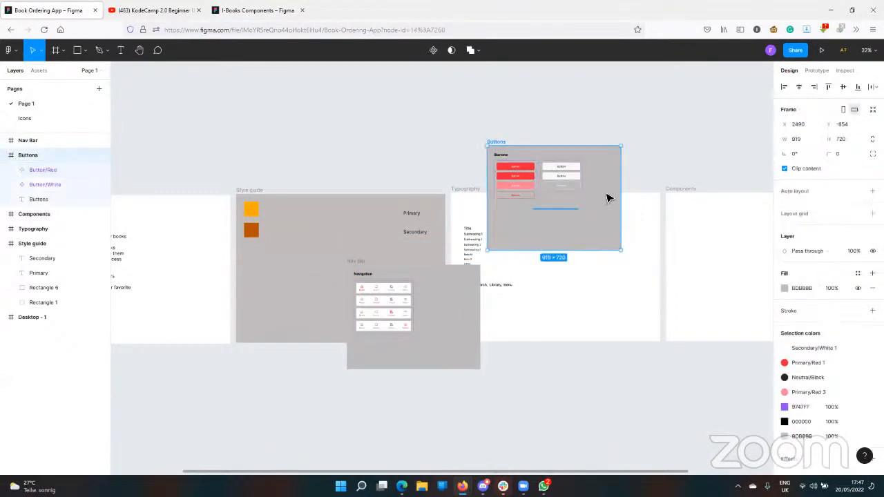
left_click_drag(608, 197, 667, 154)
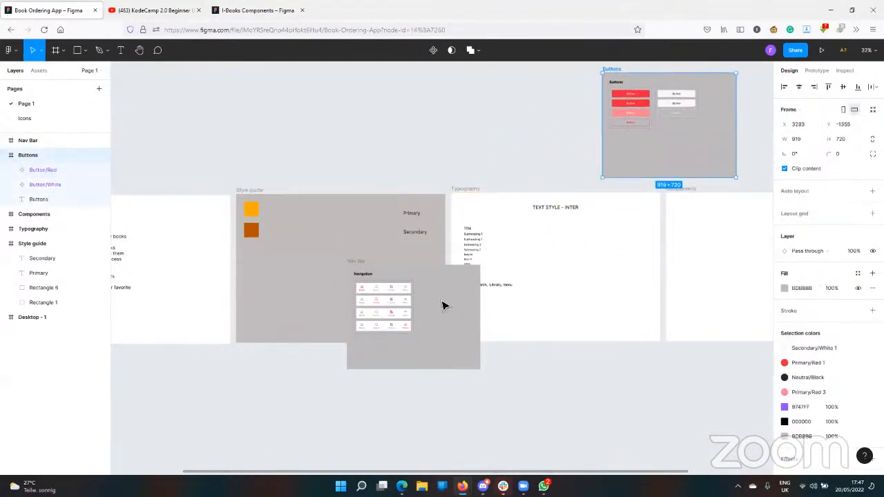
left_click(362, 268)
left_click_drag(432, 332, 528, 144)
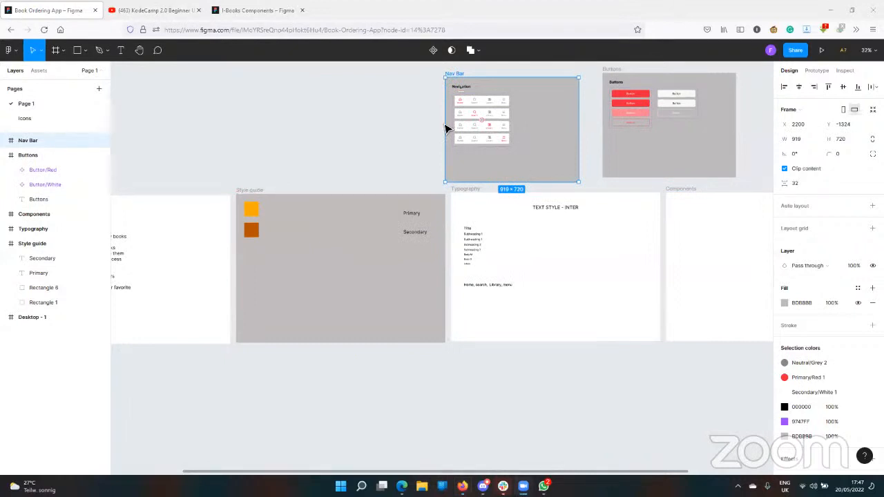
Step: Shift the Nav Bar and Buttons frames together so that they sit above the Style guide frame
scroll(527, 144, "up", 2)
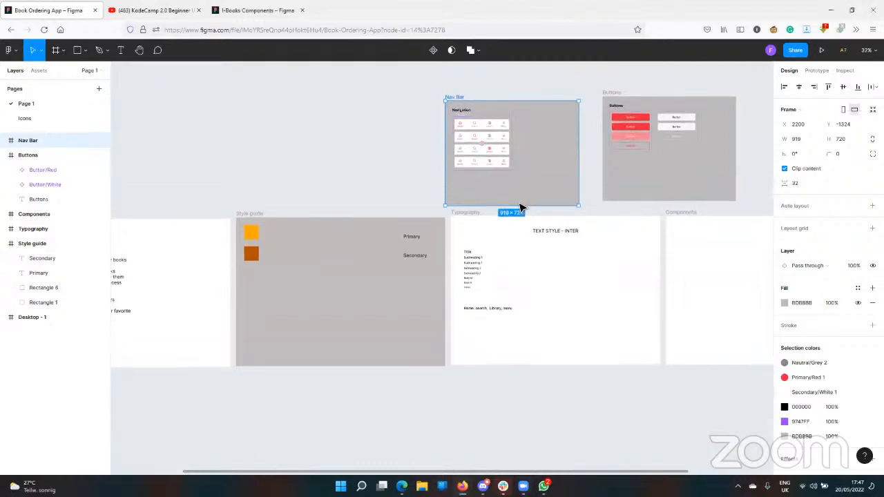
left_click(470, 219)
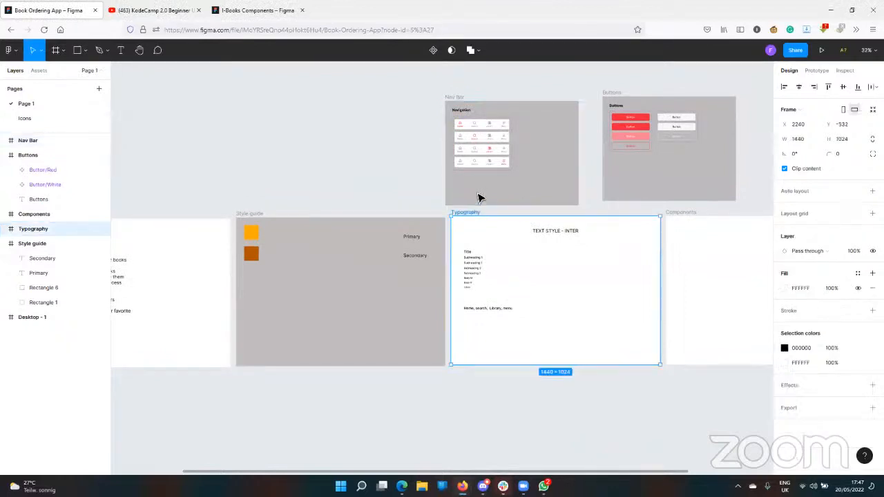
left_click(460, 99)
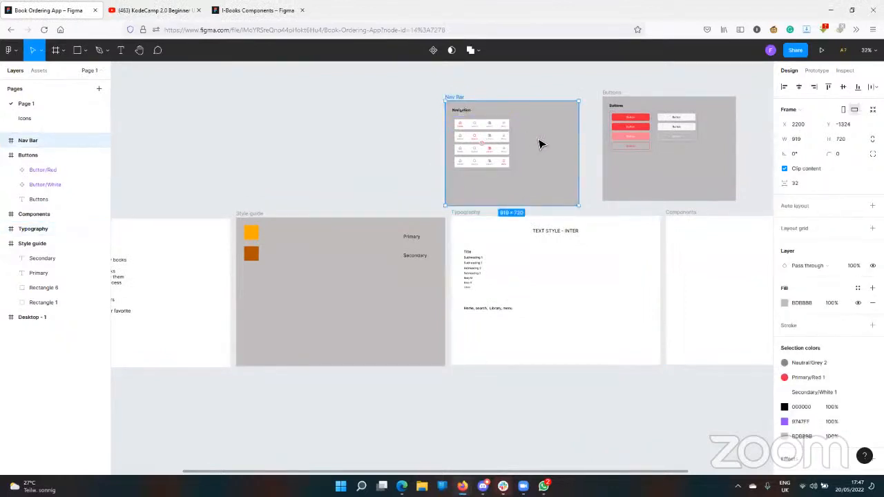
left_click(618, 95, "shift")
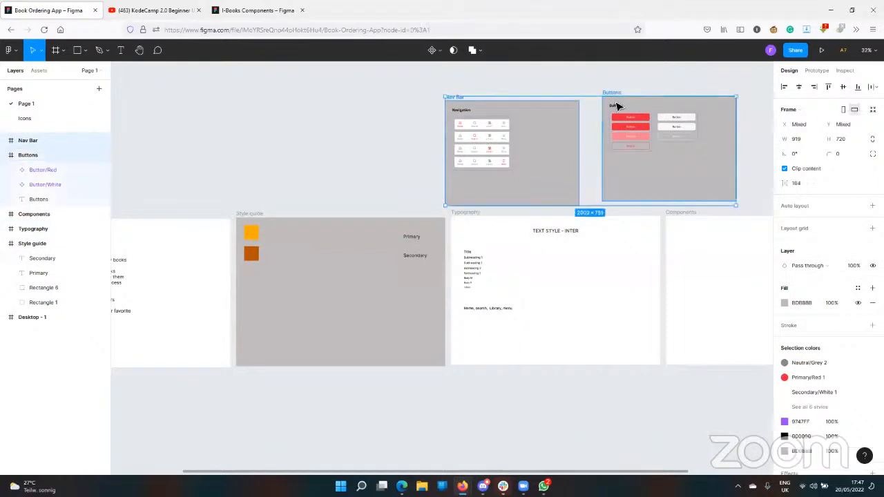
left_click_drag(612, 158, 365, 151)
Step: Examine the Nav Bar and Buttons frames, plus the orange and brown swatches' colour styles in the Style guide frame
scroll(330, 231, "up", 1)
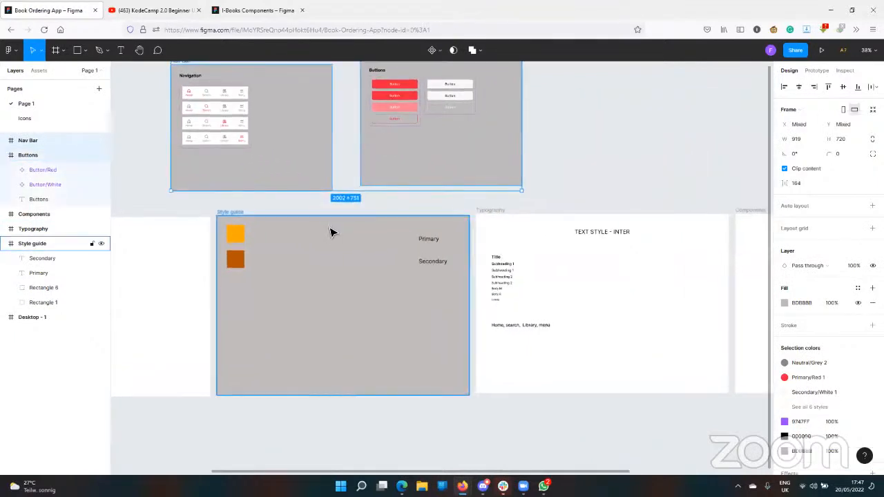
scroll(330, 231, "up", 2)
scroll(330, 233, "right", 1)
scroll(330, 233, "left", 4)
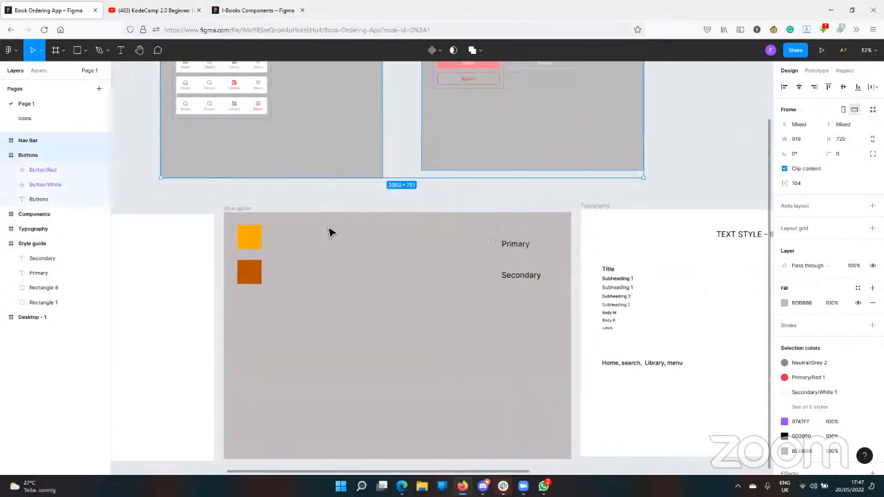
scroll(331, 233, "up", 2)
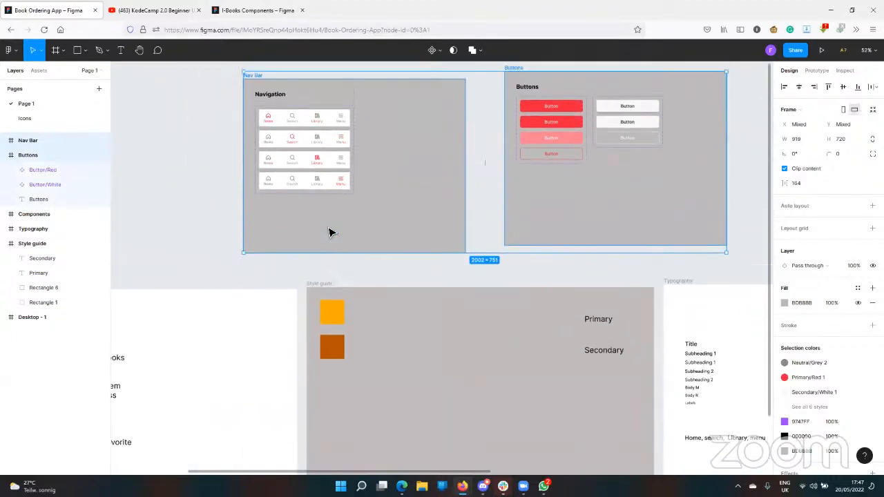
left_click(331, 308)
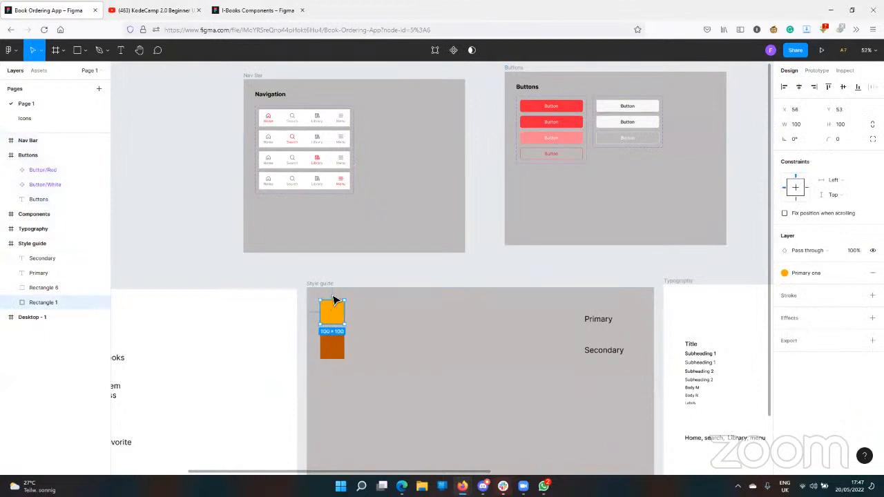
left_click(334, 347)
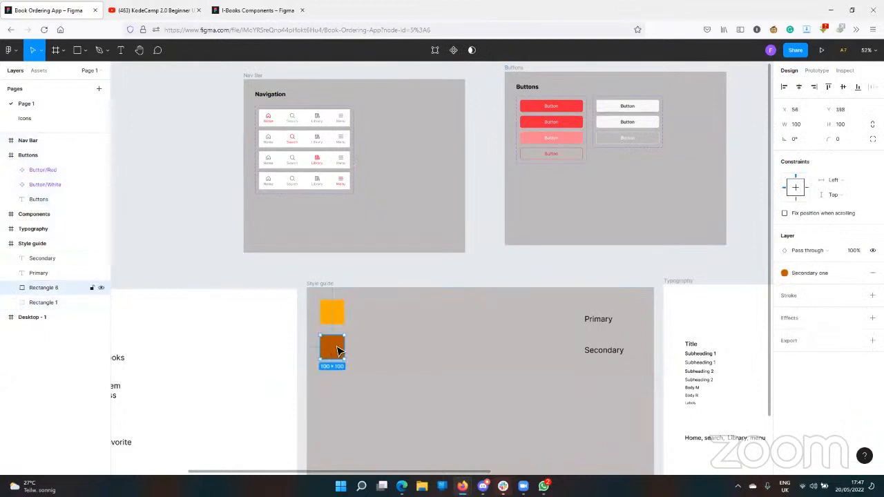
scroll(342, 345, "down", 1)
scroll(346, 347, "down", 3)
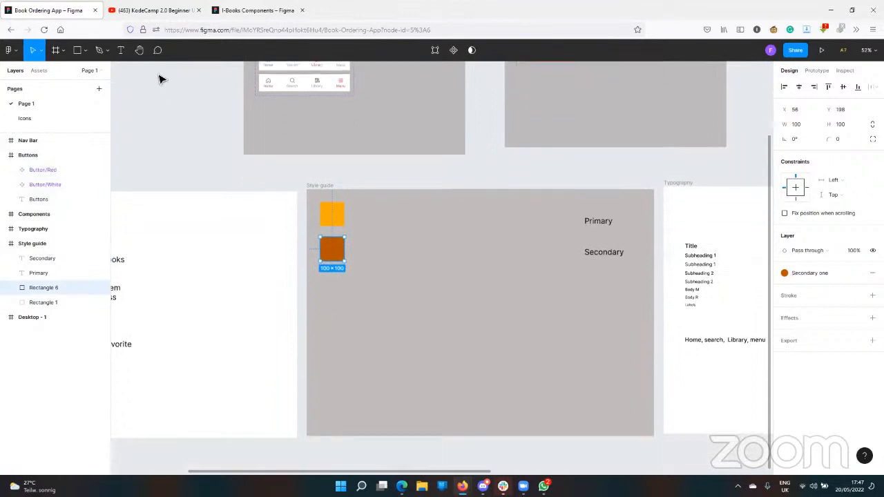
Step: Add a 100 × 100 square swatch beneath the brown one in the Style guide frame, nudging it up closer
left_click(74, 48)
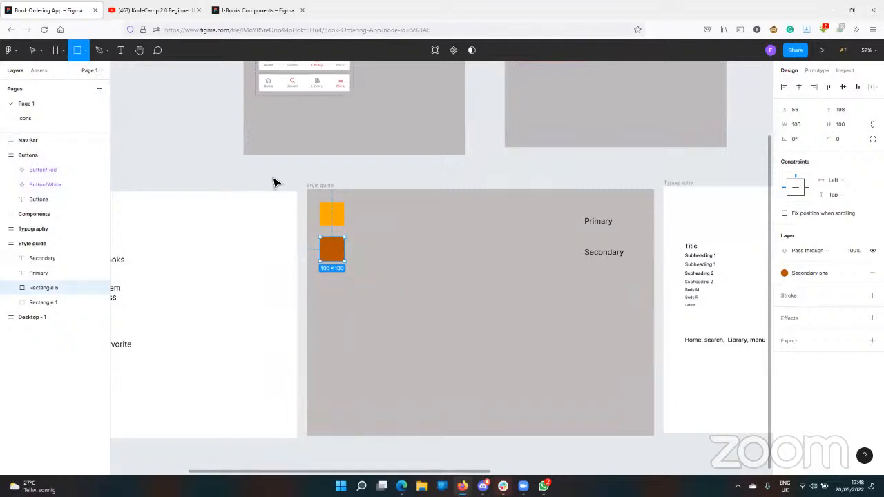
left_click(337, 298)
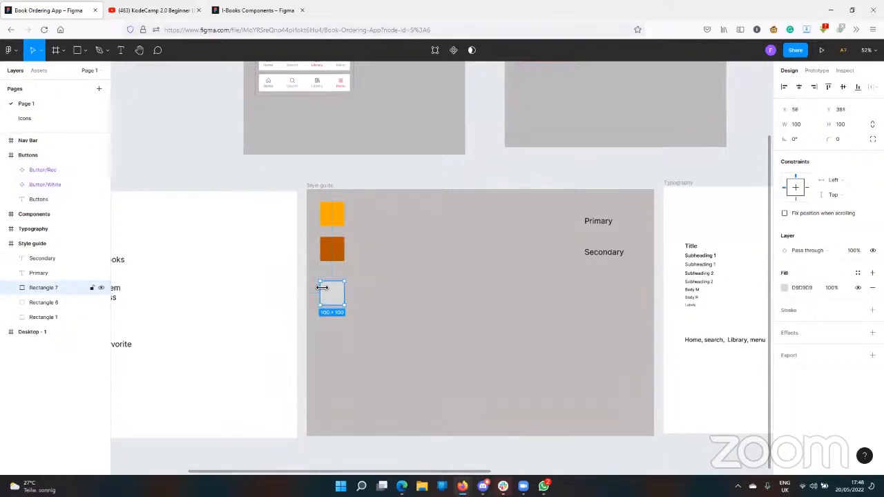
key("Up")
key("Up")
key("Up")
key("Up")
key("Up")
key("Up")
key("Up")
key("Up")
key("Up")
key("Up")
key("Up")
key("Up")
key("Up")
key("Up")
key("Up")
key("Up")
key("Up")
key("Up")
key("Up")
key("Up")
key("Up")
key("Up")
key("Up")
key("Up")
key("Up")
key("Up")
Step: Duplicate the Secondary label below itself, level with the third swatch, and change the copy's text to "Text"
left_click(602, 254)
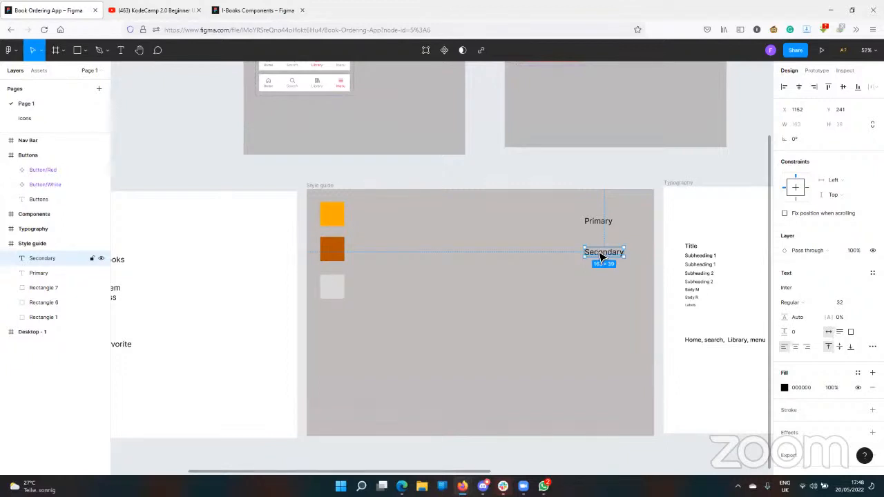
left_click_drag(601, 255, 600, 286)
double_click(598, 283)
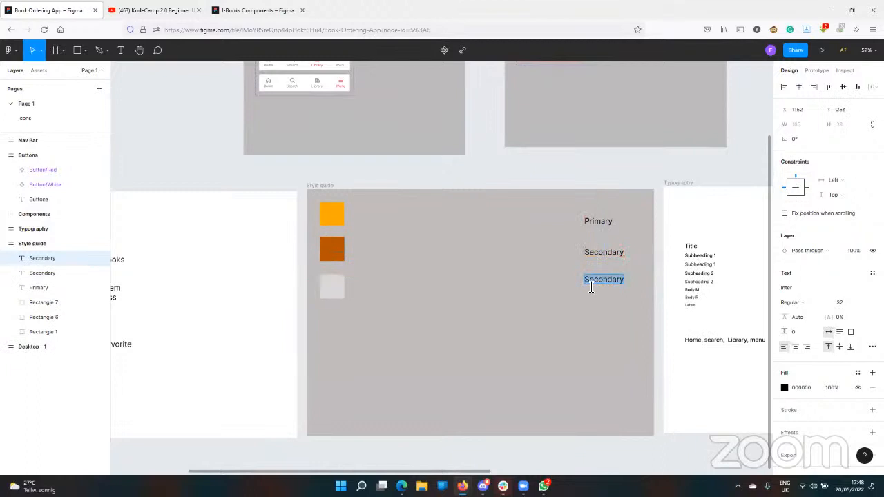
type("Text")
key("Escape")
Step: Fill the third swatch with white (FFFFFF) and place a duplicate of it 30 px below
left_click(338, 294)
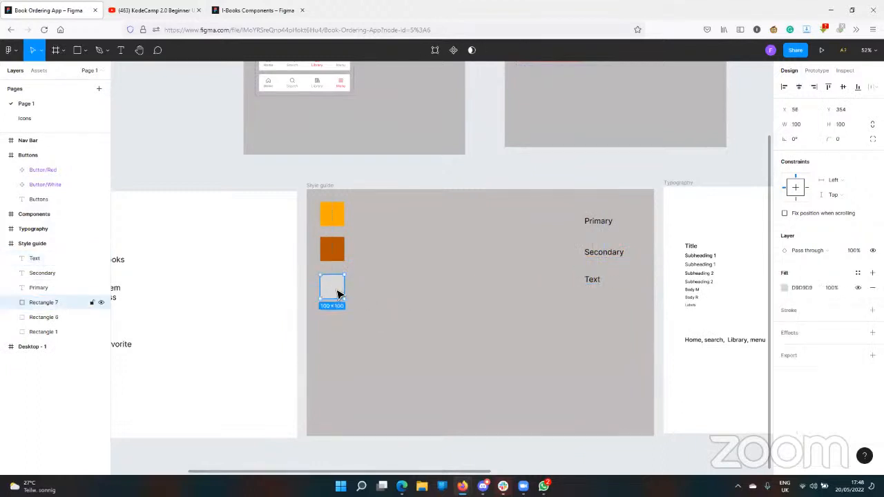
left_click(800, 290)
type("ffffff")
key("Return")
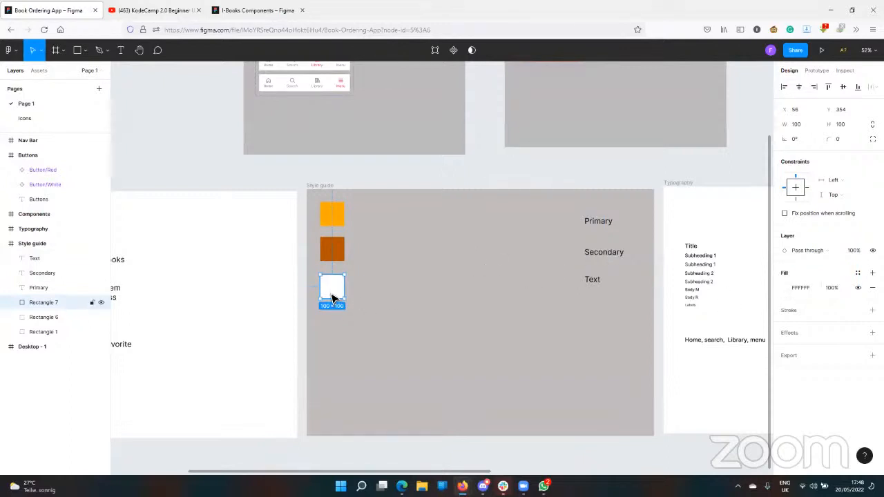
left_click_drag(332, 299, 334, 330)
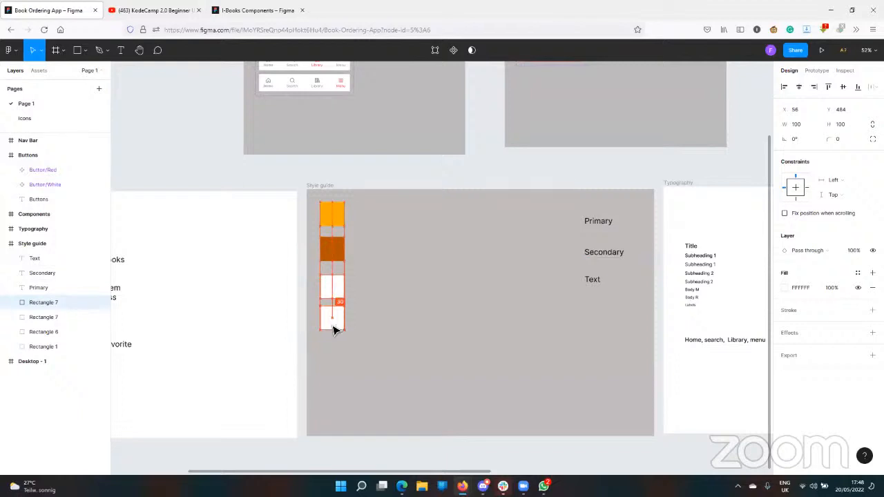
Step: Duplicate the Text label down to the fourth swatch's row and change the copy's text to "Neutral"
left_click(592, 280)
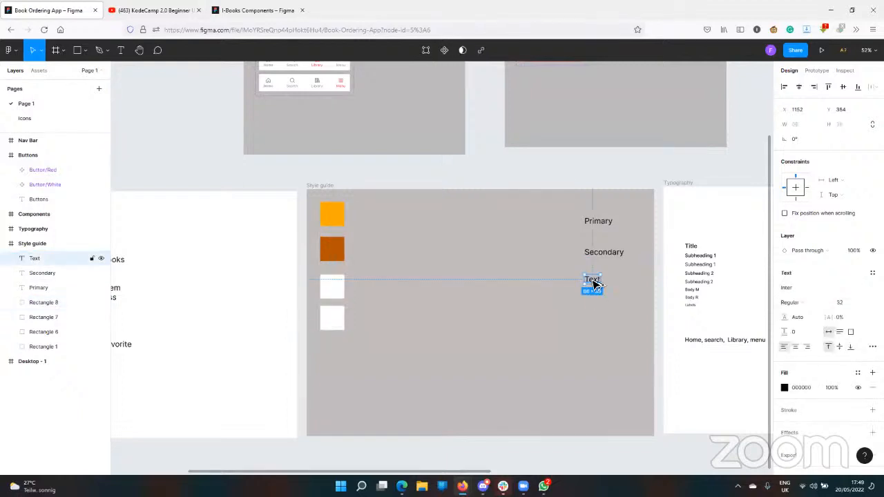
left_click_drag(592, 282, 595, 311)
double_click(594, 309)
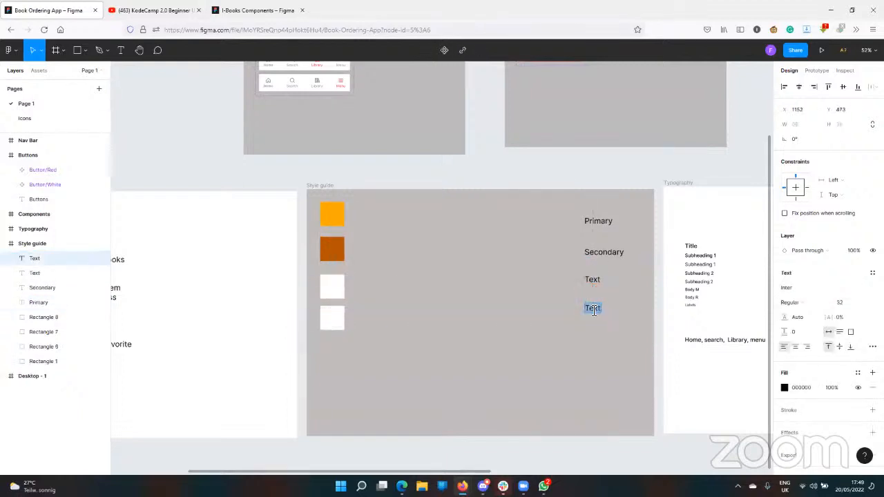
type("Neutral")
key("Escape")
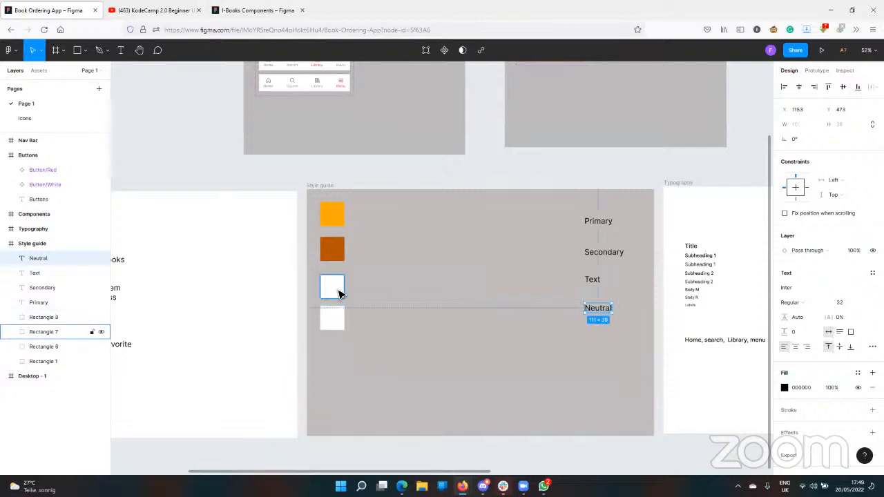
Step: Set the fill of the Text swatch to near-black 1F1F1F
left_click(338, 293)
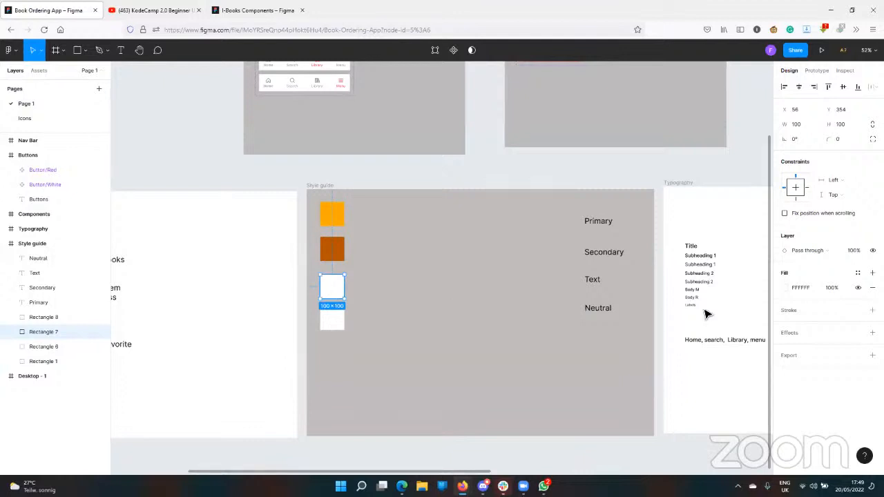
left_click(683, 185)
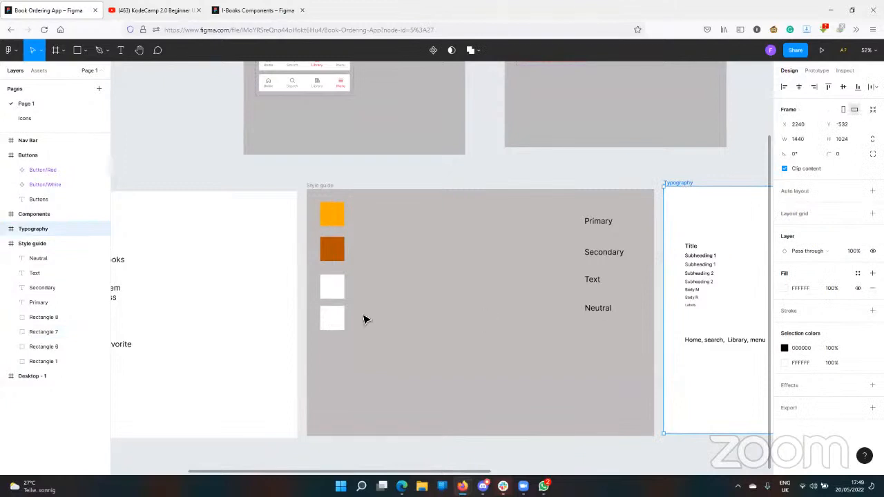
left_click(334, 286)
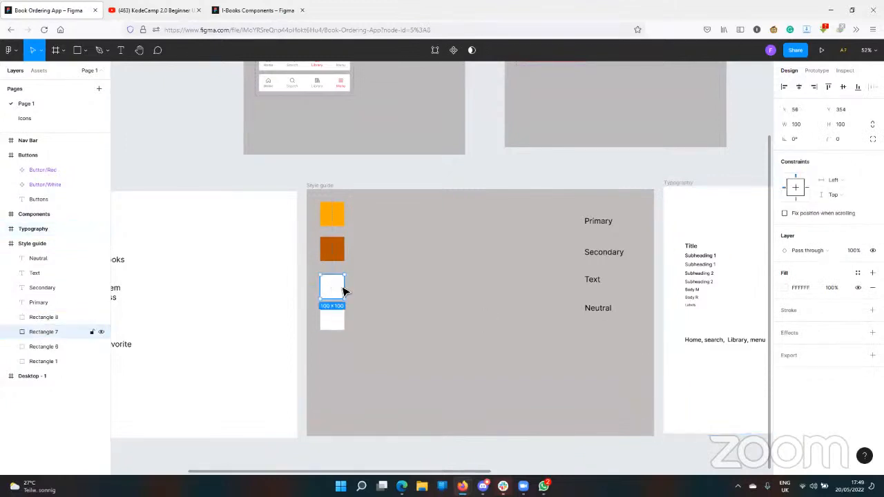
left_click(799, 290)
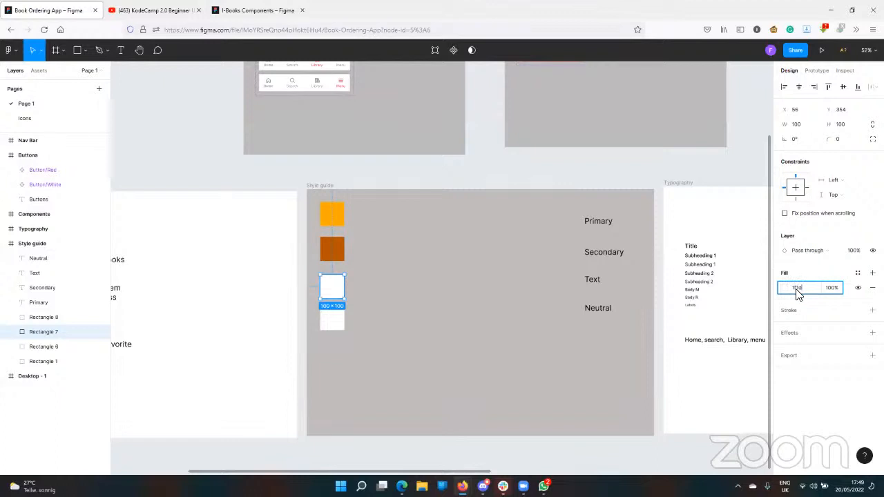
type("f1f1f")
key("Return")
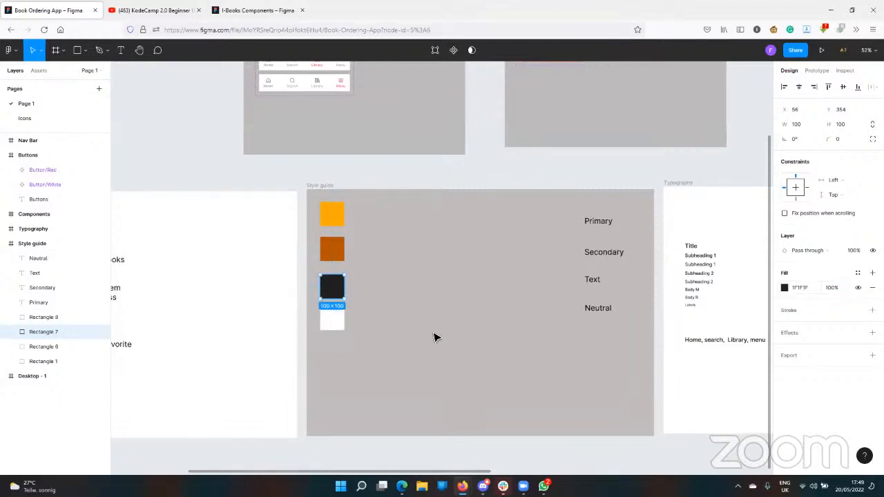
Step: Add a 100 × 100 grey swatch in line beneath the white one and place a duplicate of it below
left_click(343, 327)
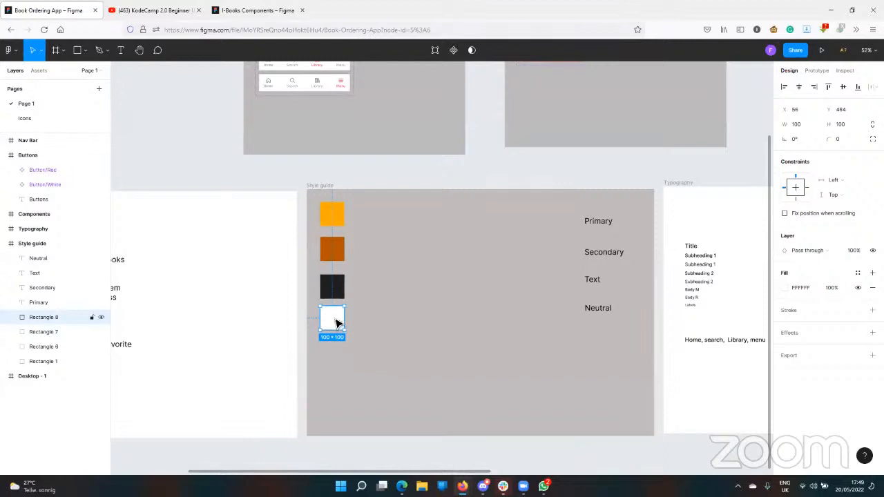
left_click(76, 50)
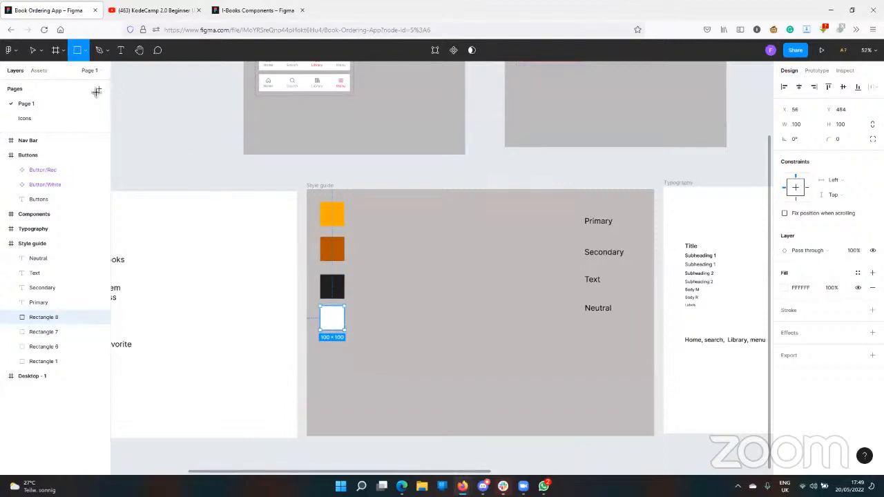
left_click(335, 359)
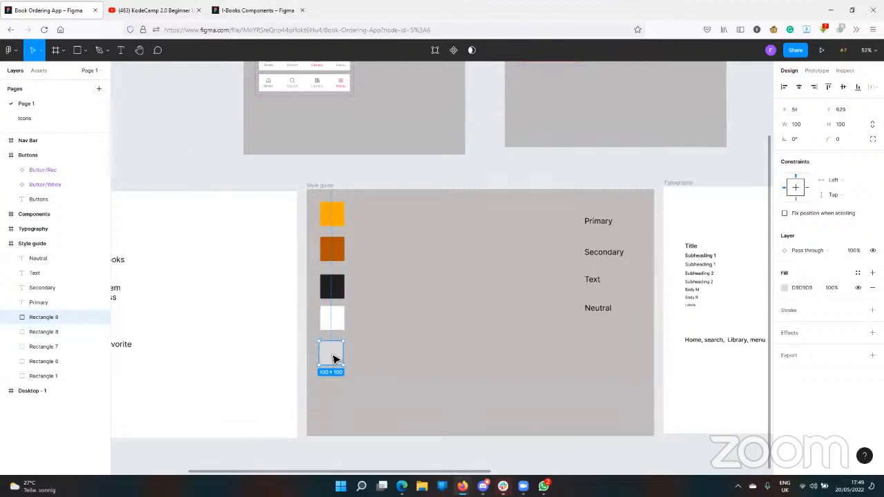
left_click_drag(332, 361, 336, 356)
left_click_drag(335, 356, 335, 390)
Step: Make two copies of the Neutral label and position them level with the two grey swatches
left_click(598, 312)
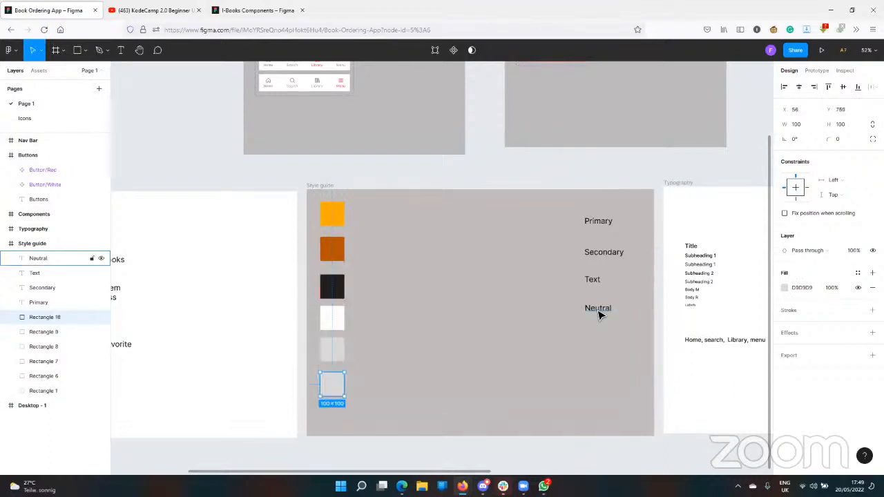
left_click_drag(598, 315, 600, 379)
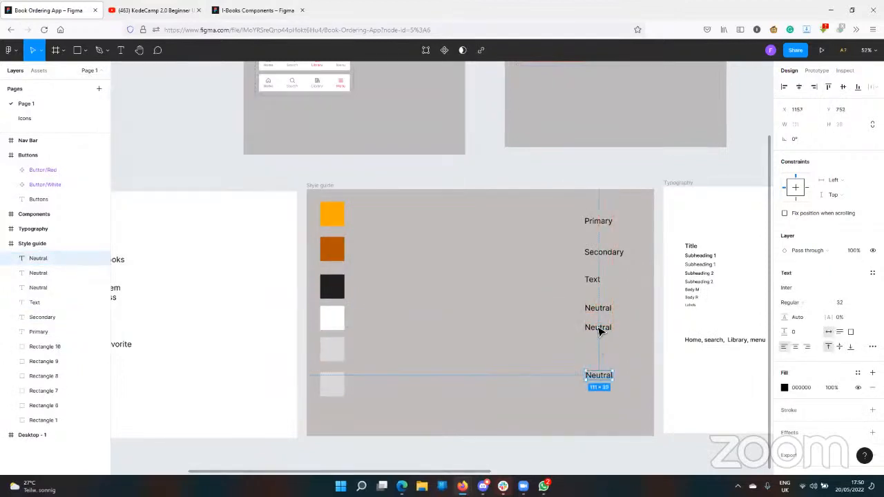
left_click(599, 327)
double_click(599, 329)
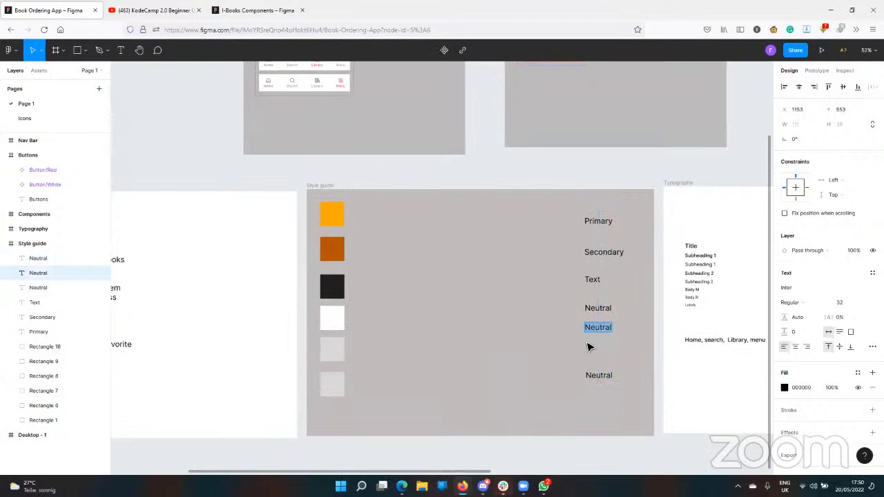
key("Escape")
left_click_drag(596, 335, 599, 347)
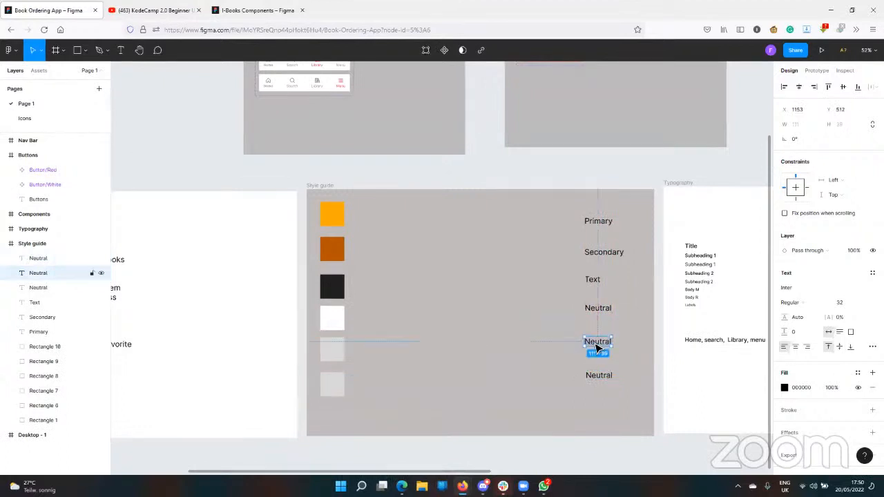
Step: Change the two copied Neutral labels to "Error" for the upper grey swatch and "Success" for the lower one
double_click(598, 346)
type("Error")
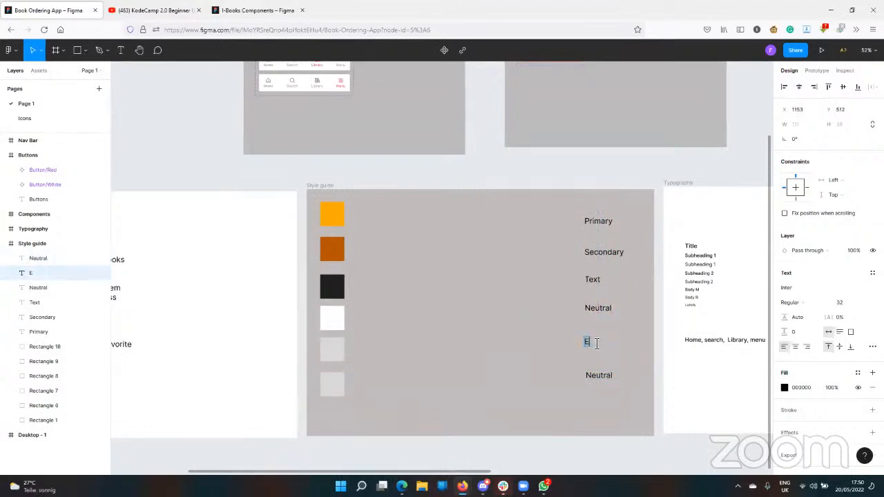
left_click(601, 378)
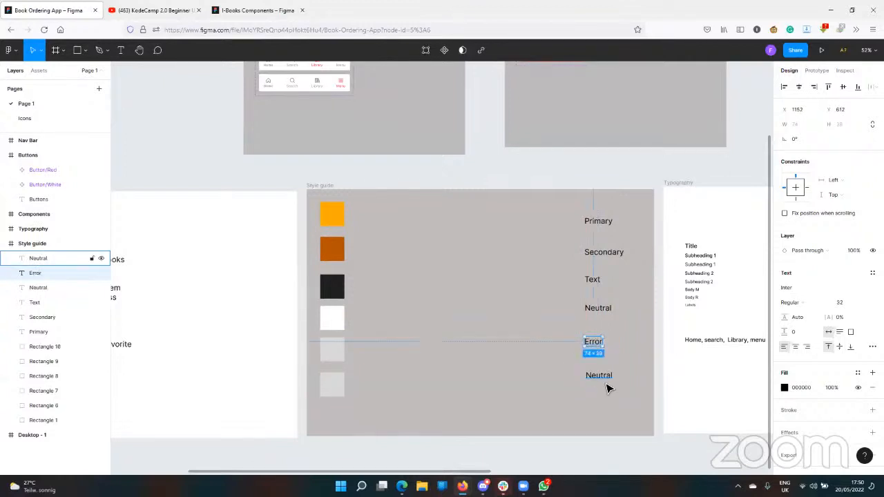
double_click(601, 379)
type("S")
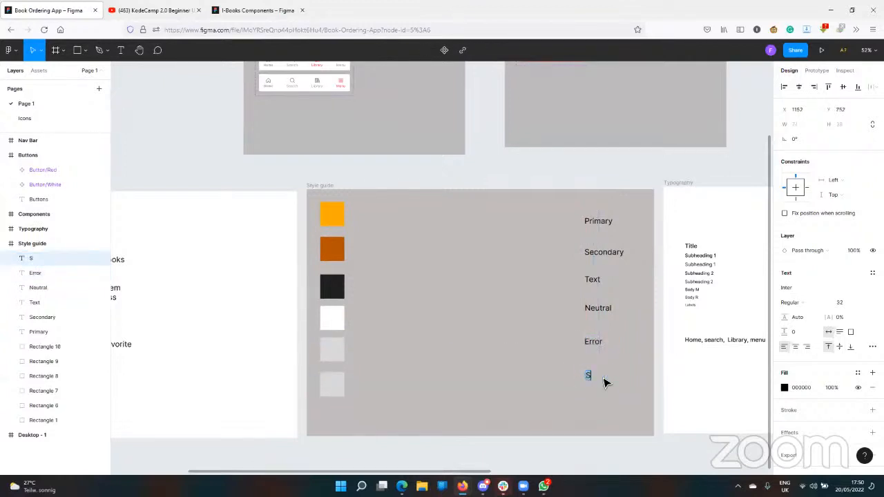
type("uccess")
key("Escape")
Step: Set the Error swatch's fill to red F73D3D
left_click(338, 359)
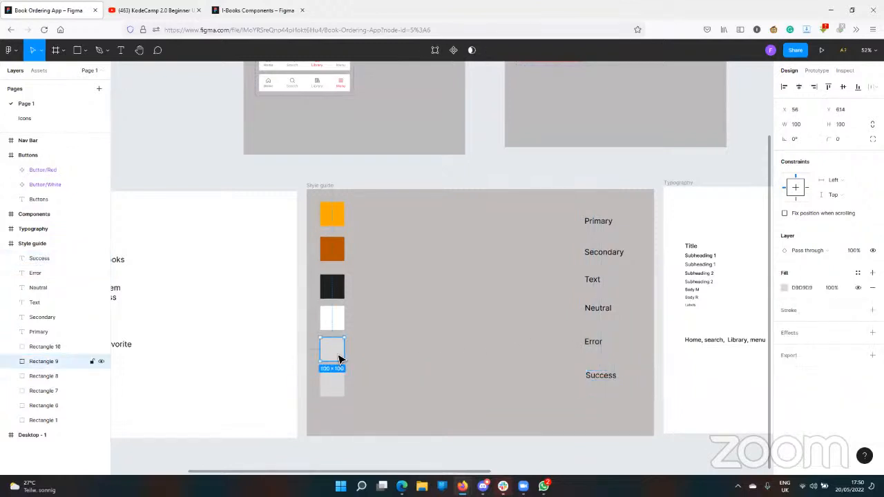
left_click(785, 288)
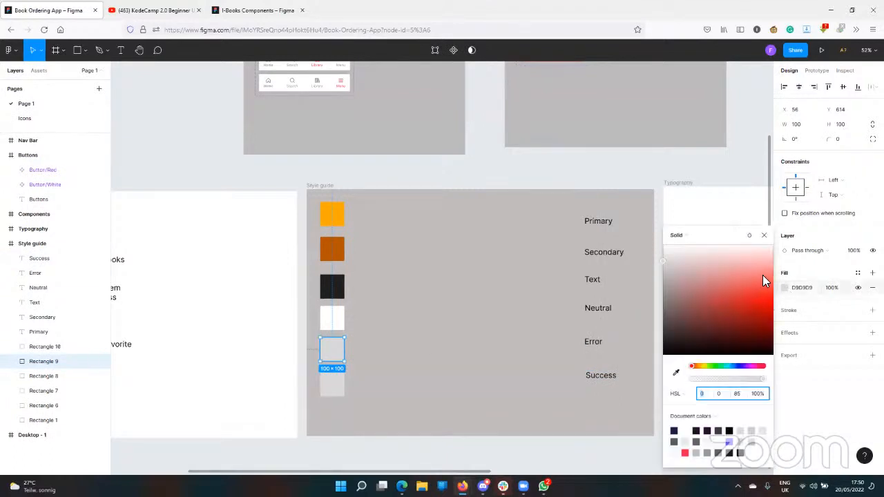
left_click_drag(762, 275, 763, 290)
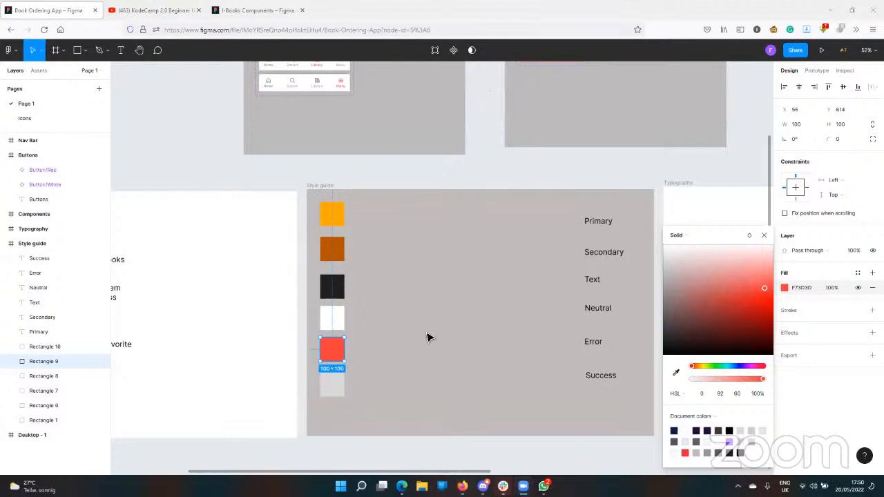
Step: Set the Success swatch's fill to green 7DCC2E
left_click(336, 387)
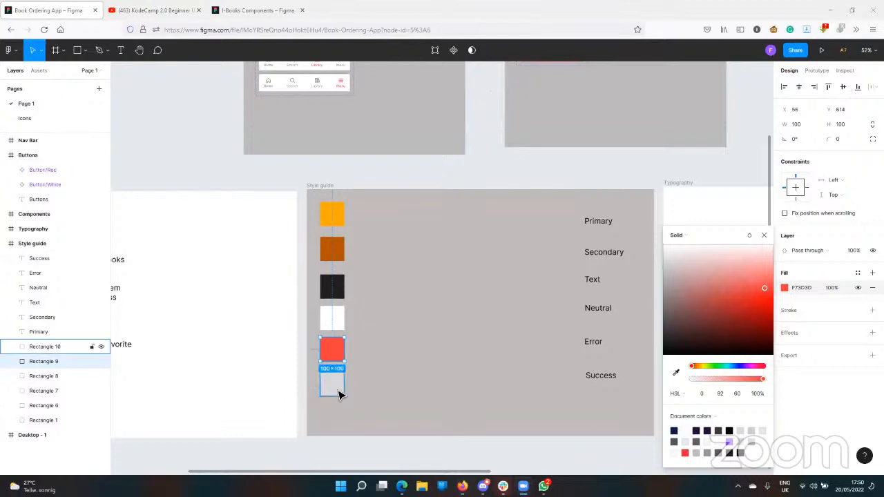
left_click(784, 287)
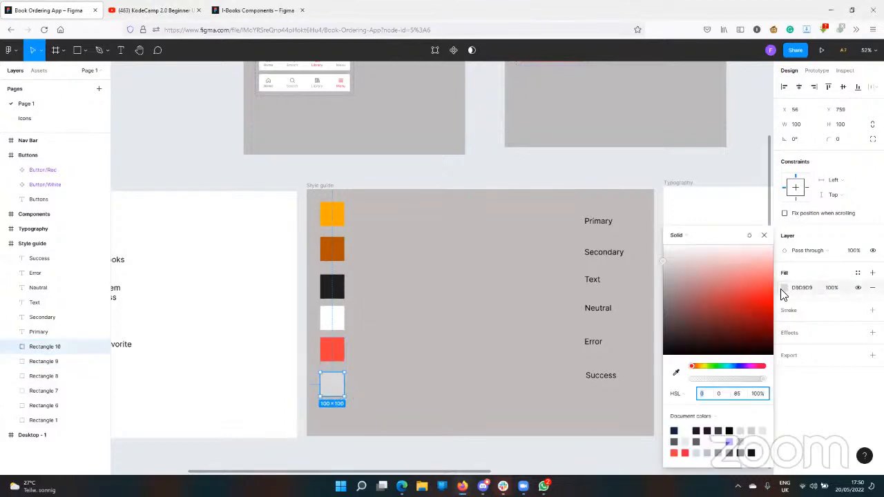
left_click(713, 365)
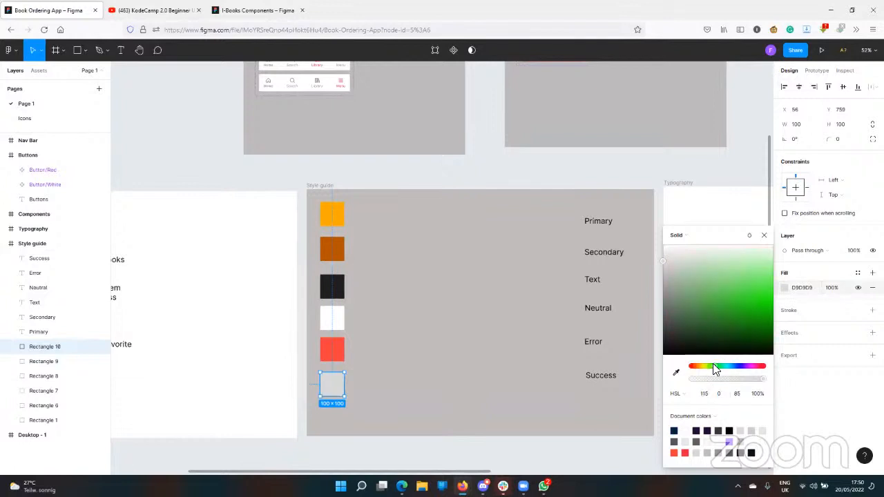
left_click(693, 312)
left_click(712, 290)
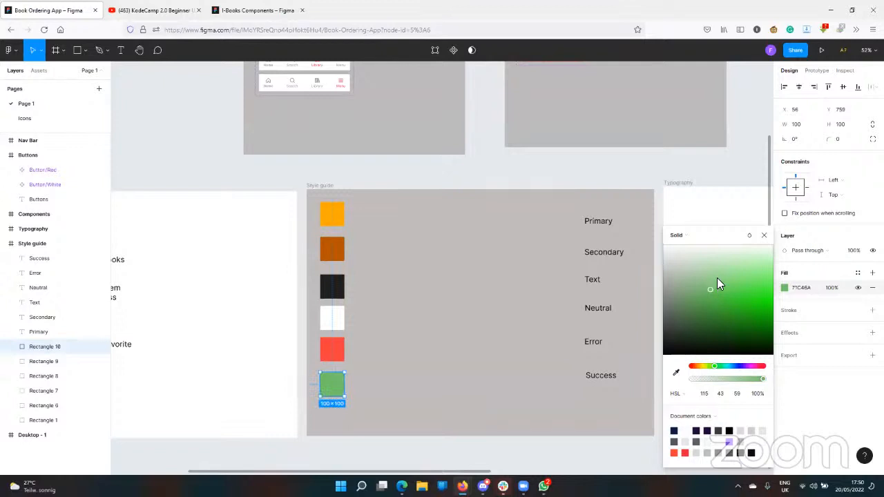
left_click(718, 276)
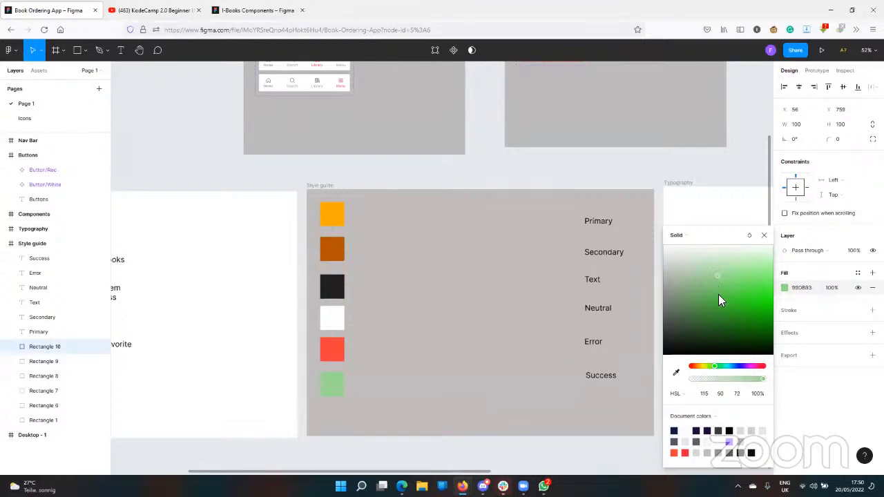
left_click(709, 366)
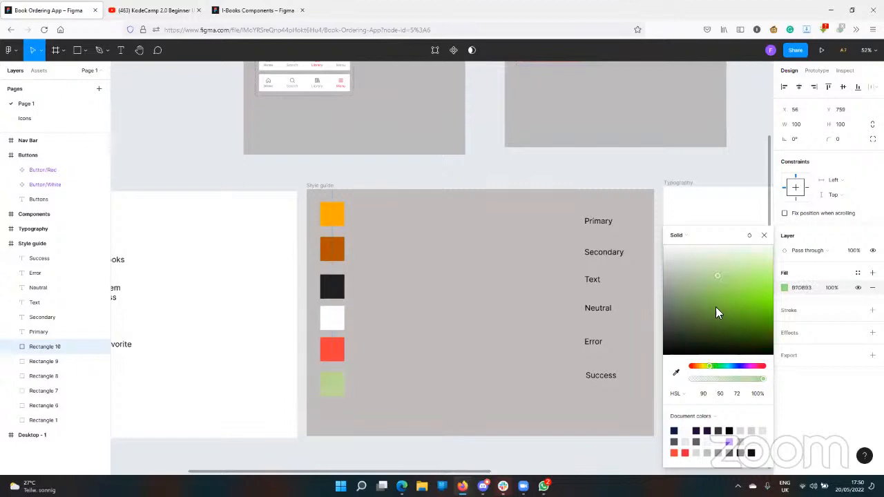
left_click(716, 302)
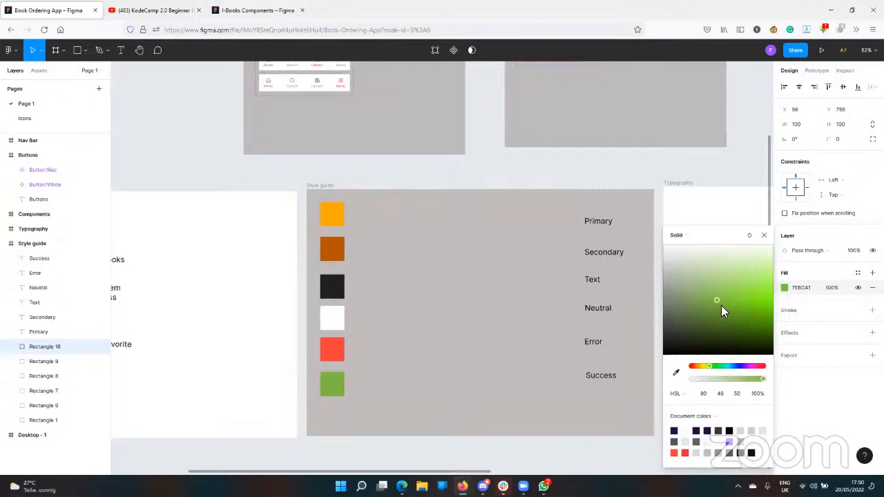
left_click(721, 305)
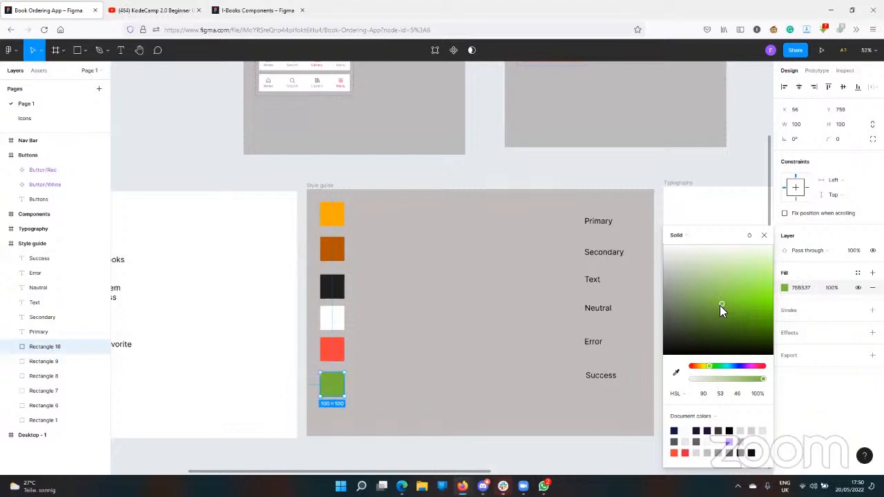
left_click(732, 301)
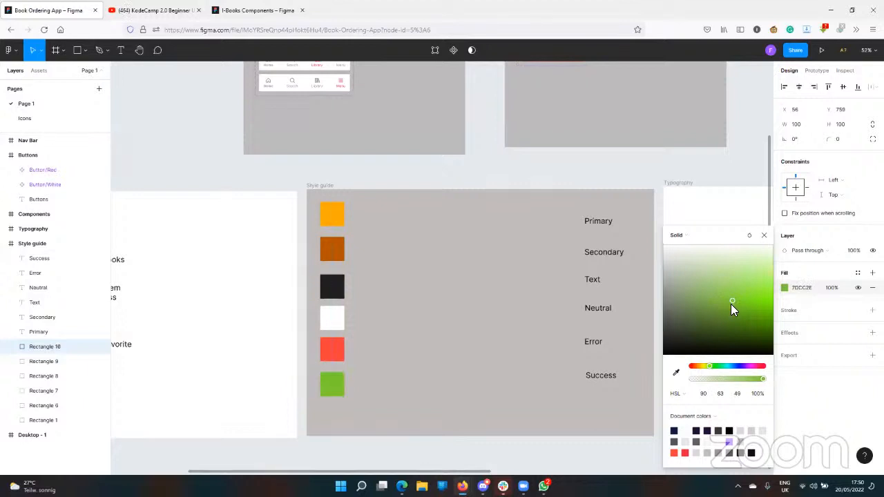
left_click(764, 236)
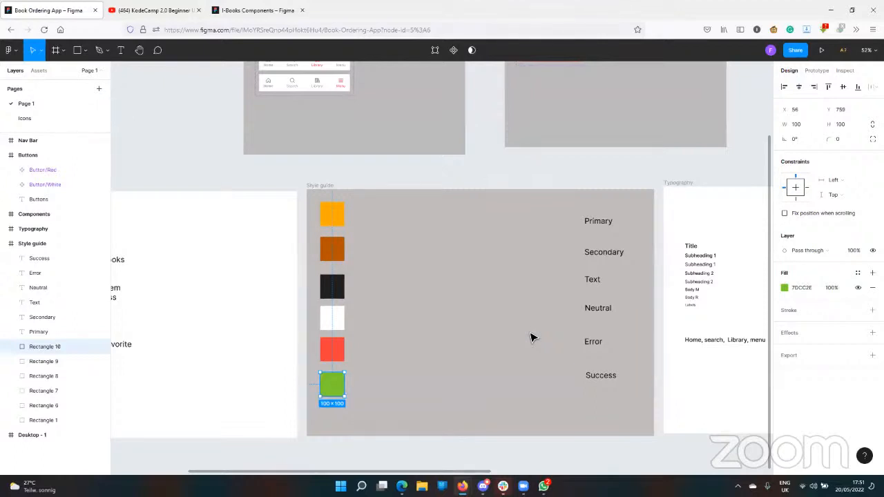
left_click(337, 219)
left_click(337, 254)
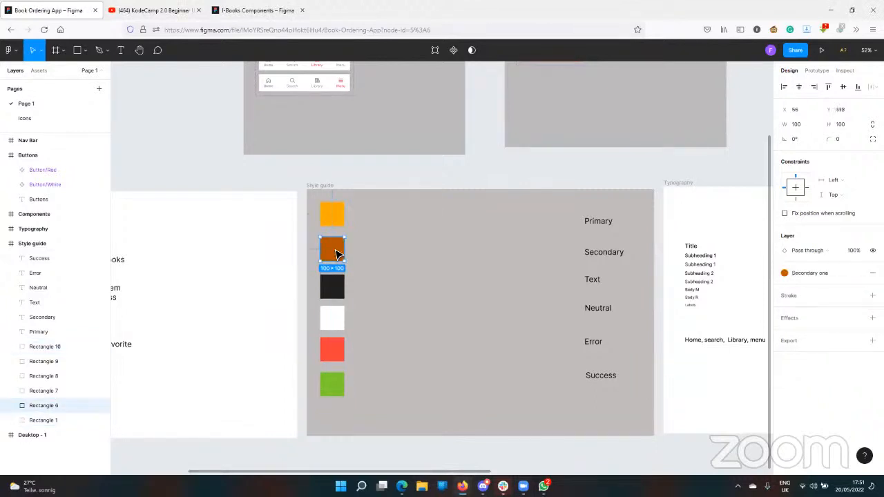
left_click(335, 287)
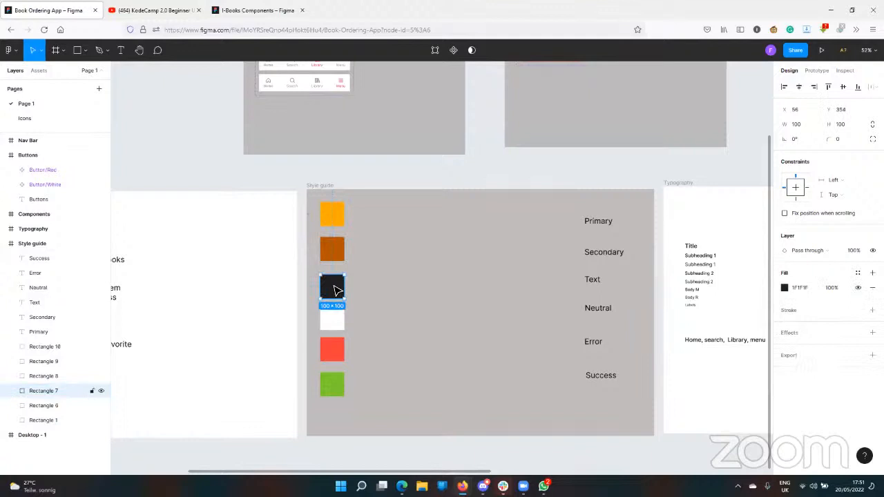
Step: Duplicate the orange Primary swatch four times in a horizontal row, each copy offset 136 from the previous one
left_click(338, 221)
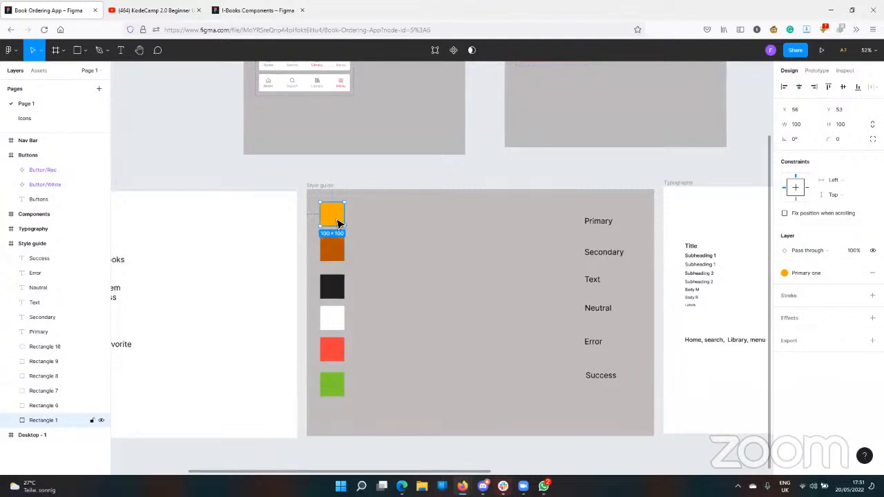
left_click_drag(339, 223, 372, 223)
key("ctrl+d")
key("ctrl+d")
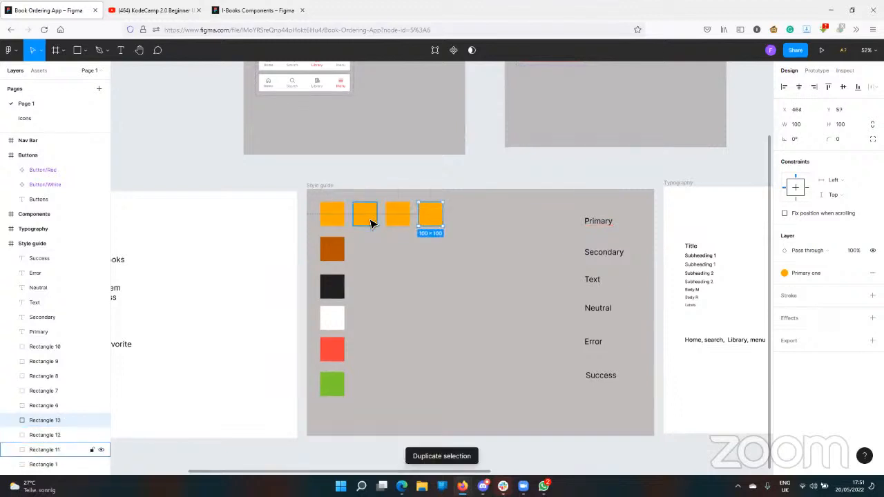
key("ctrl+d")
Step: Make four copies of the brown Secondary swatch in a row, aligned beneath the Primary copies
left_click(335, 250)
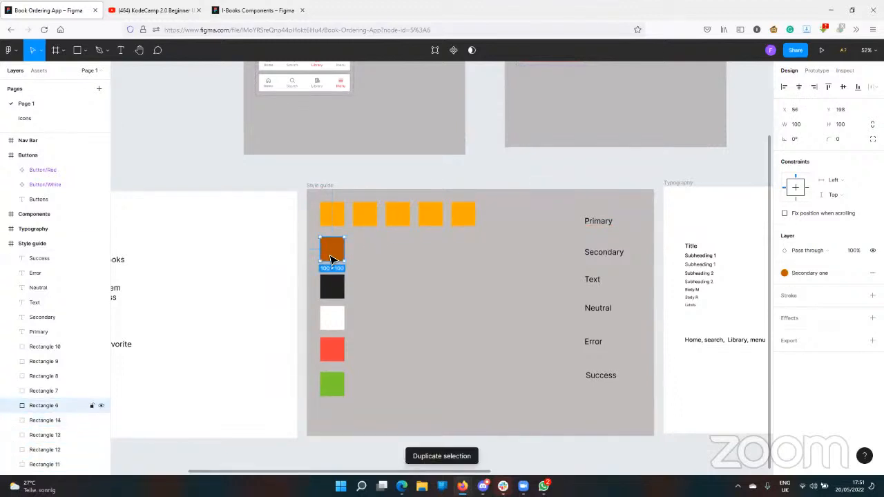
left_click_drag(349, 257, 366, 261)
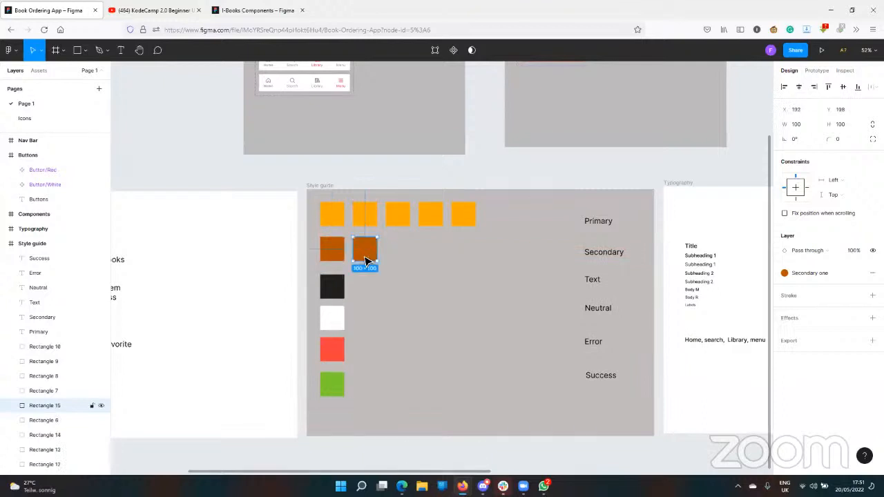
key("ctrl+d")
key("ctrl+d")
key("ctrl+d")
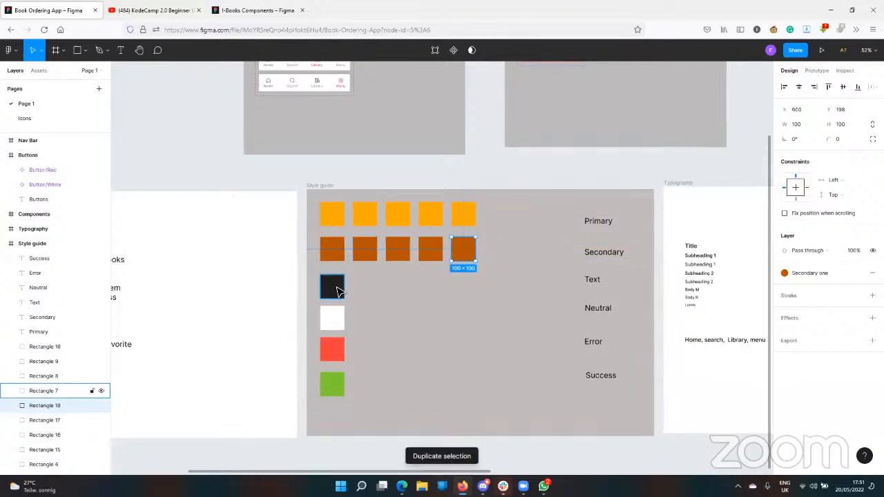
Step: Make four copies of the dark Text swatch in a row, aligned with the columns above
left_click(338, 291)
left_click_drag(339, 291, 373, 291)
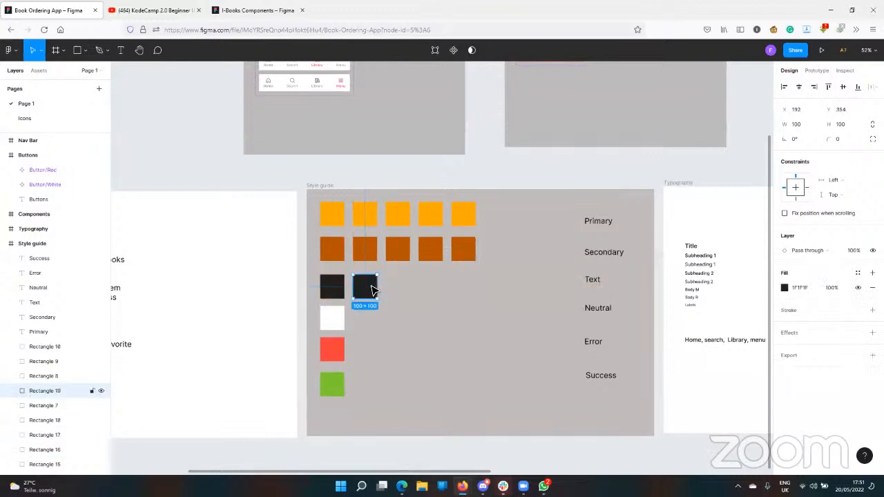
key("ctrl+d")
key("ctrl+d")
key("ctrl+d")
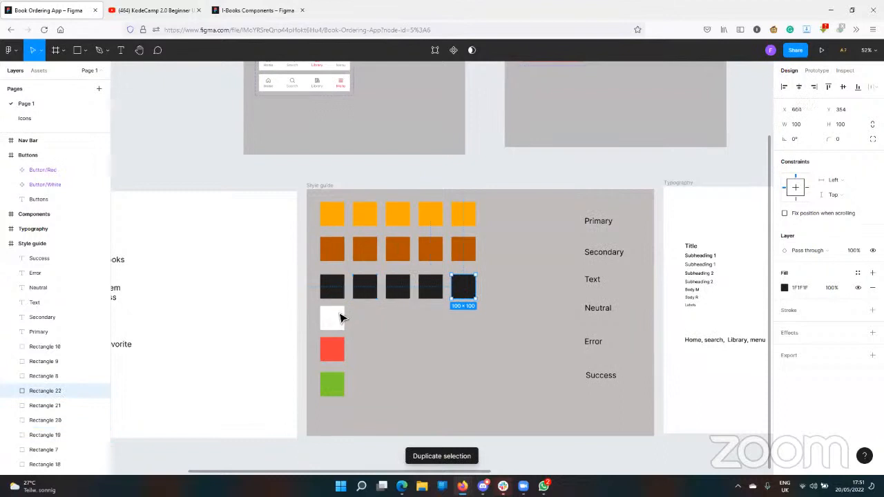
Step: Make four copies of the white Neutral swatch in a row, aligned with the columns above
left_click(339, 317)
left_click_drag(339, 317, 373, 318)
key("ctrl+d")
key("ctrl+d")
key("ctrl+d")
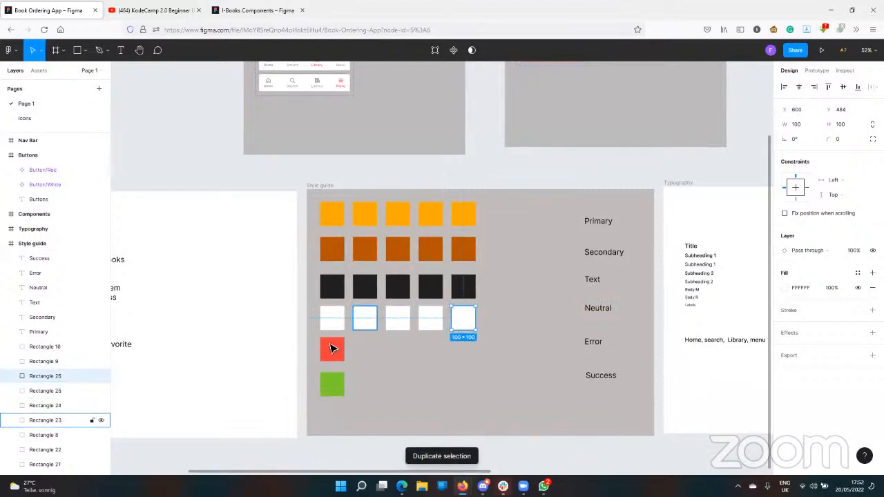
Step: Make four copies of the red Error swatch in a row, aligned with the columns above
left_click(332, 350)
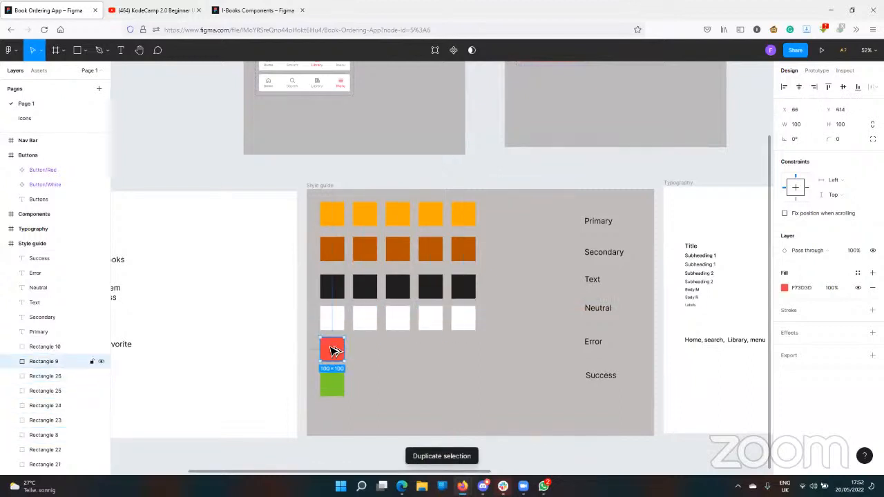
left_click_drag(332, 349, 367, 353)
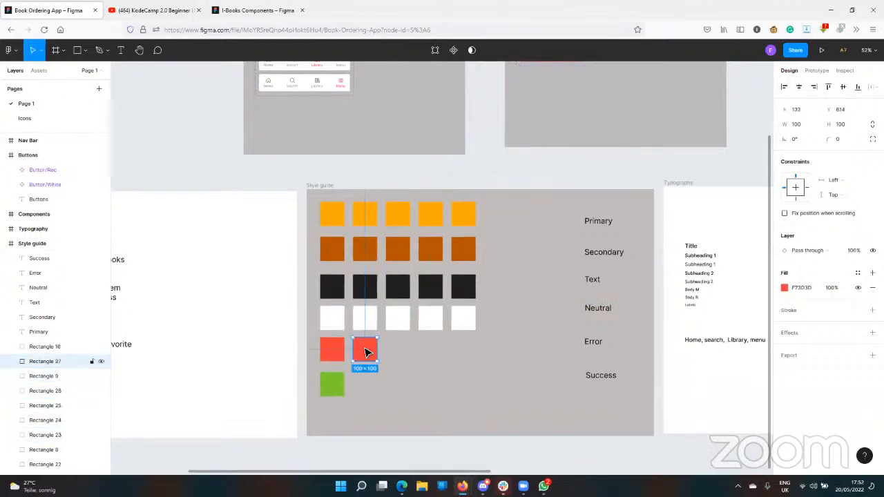
key("ctrl+d")
key("ctrl+d")
key("ctrl+d")
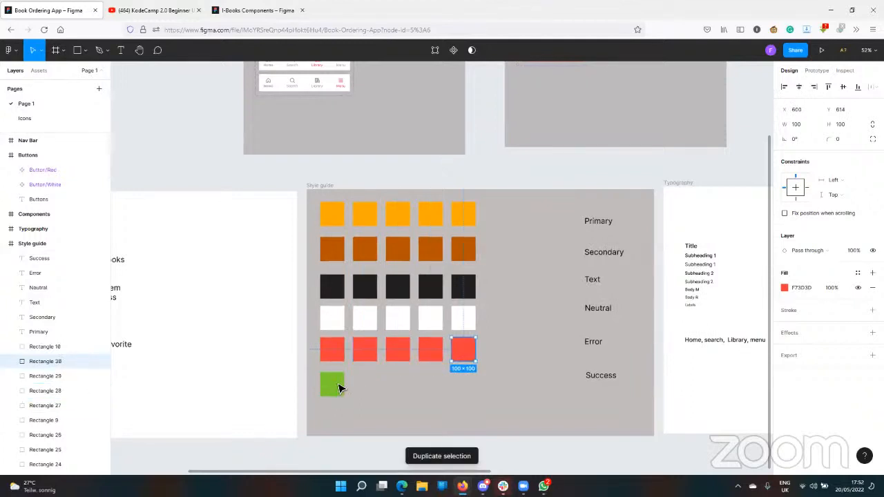
Step: Make four copies of the green Success swatch in a row, aligned with the columns above
left_click(338, 387)
left_click_drag(340, 388, 372, 389)
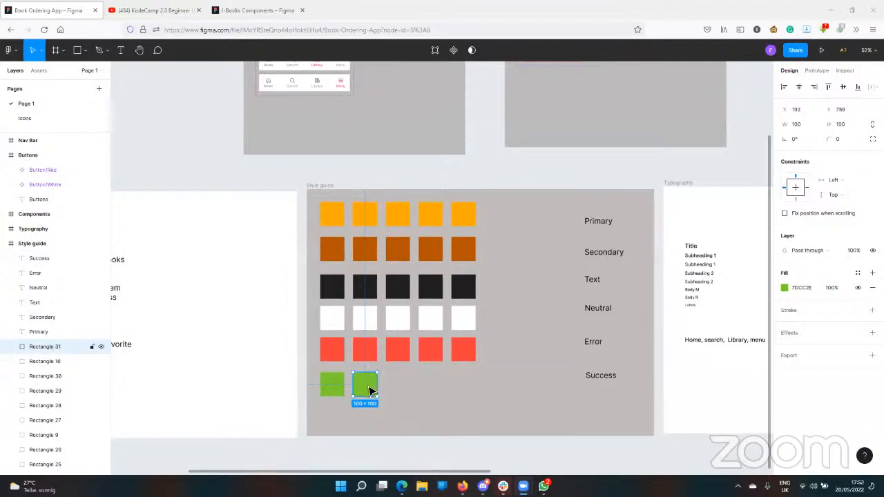
mouse_move(371, 392)
left_mouse_down()
mouse_move(385, 390)
mouse_move(371, 392)
left_mouse_up()
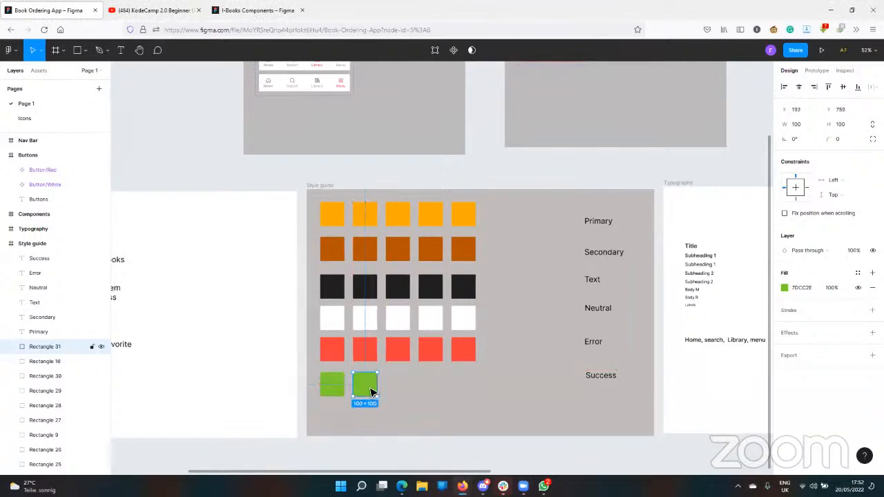
key("ctrl+d")
key("ctrl+d")
key("ctrl+d")
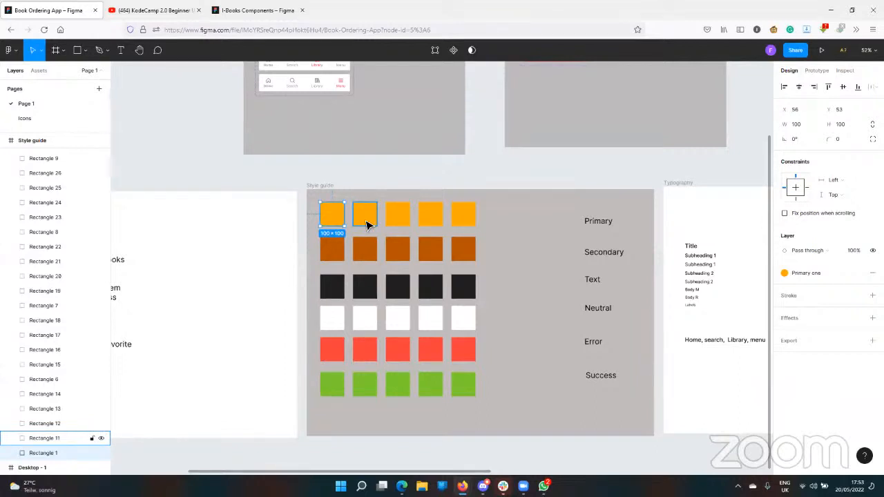
left_click(368, 225)
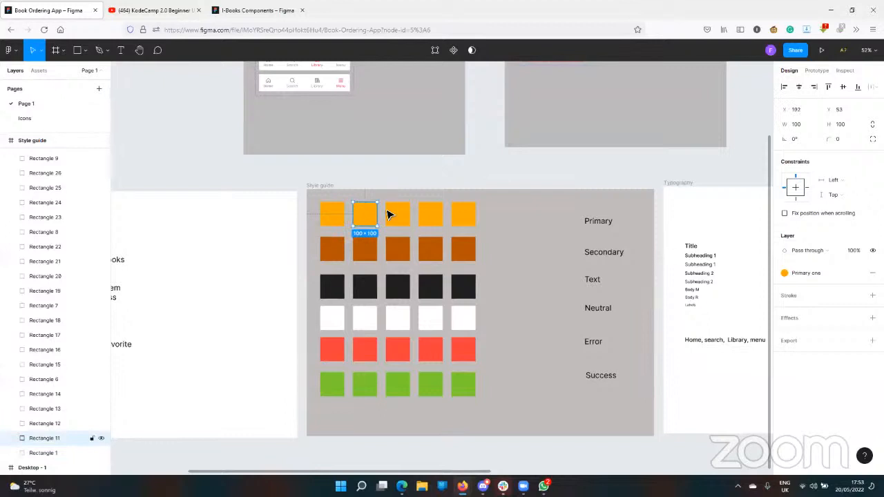
left_click(366, 250)
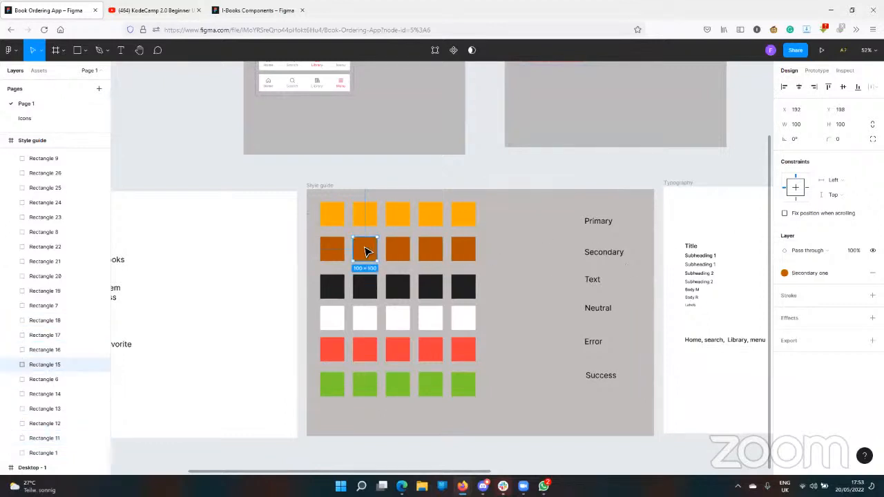
left_click(365, 286)
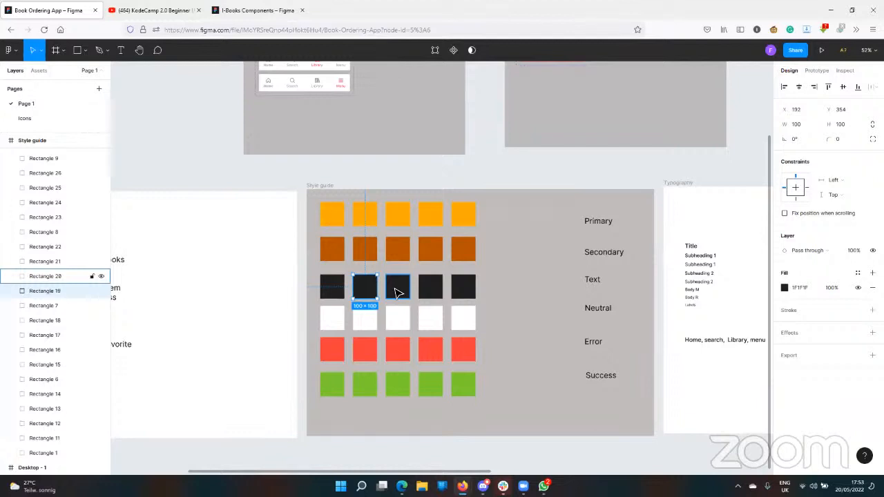
left_click(784, 288)
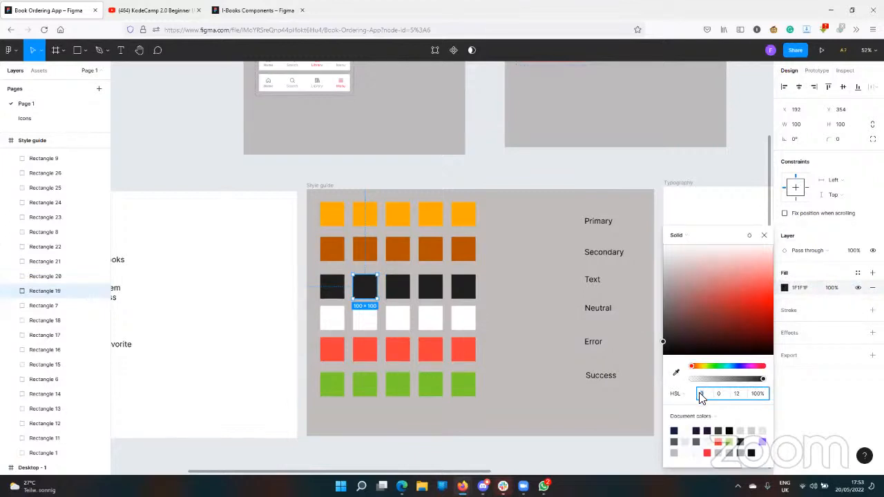
left_click(452, 9)
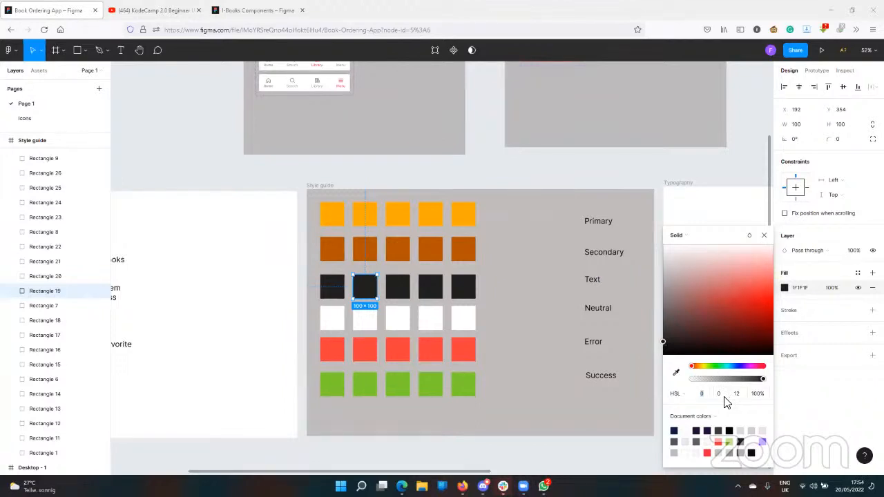
left_click(764, 238)
Step: Detach the colour style from the second Primary swatch and set its fill's HSL lightness to 60
left_click(371, 218)
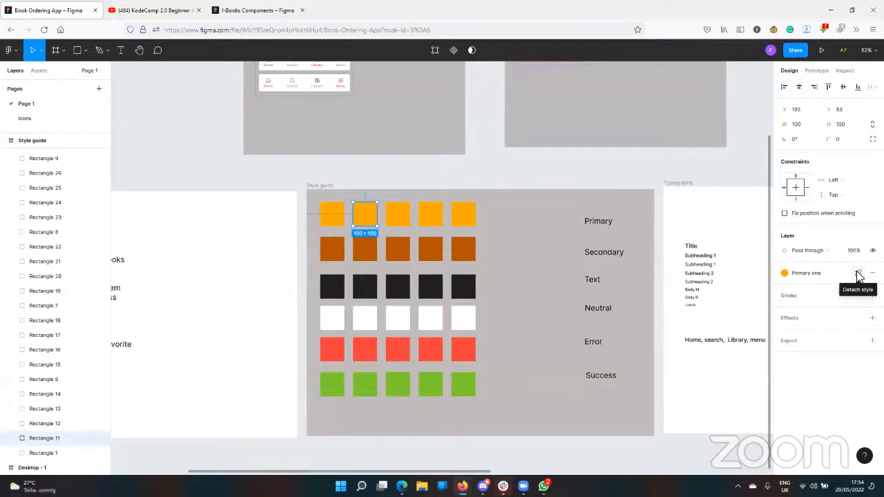
left_click(858, 276)
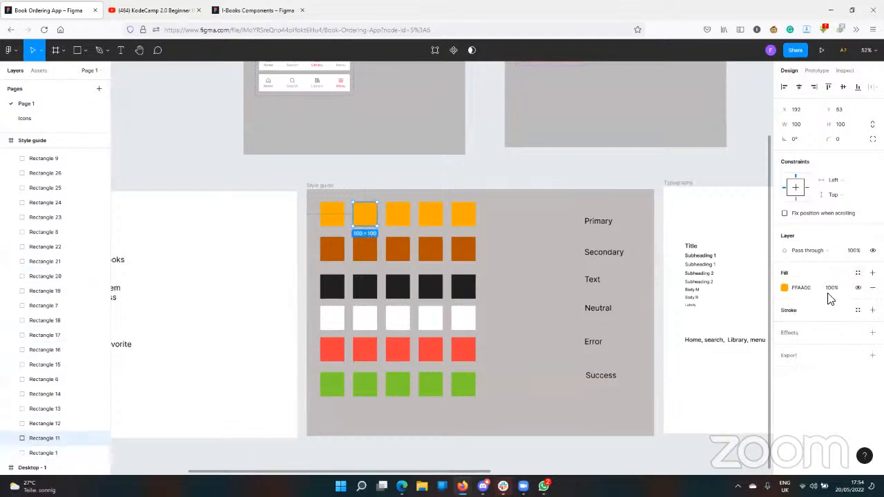
left_click(785, 288)
left_click(738, 397)
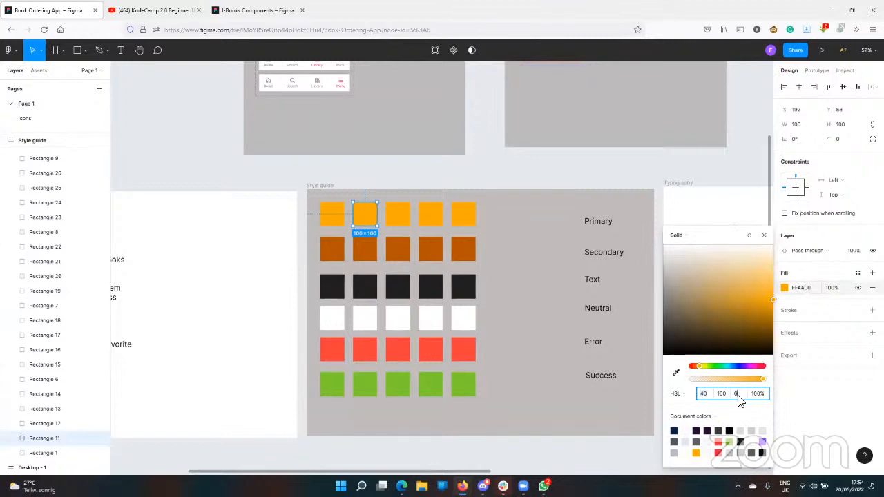
key("Return")
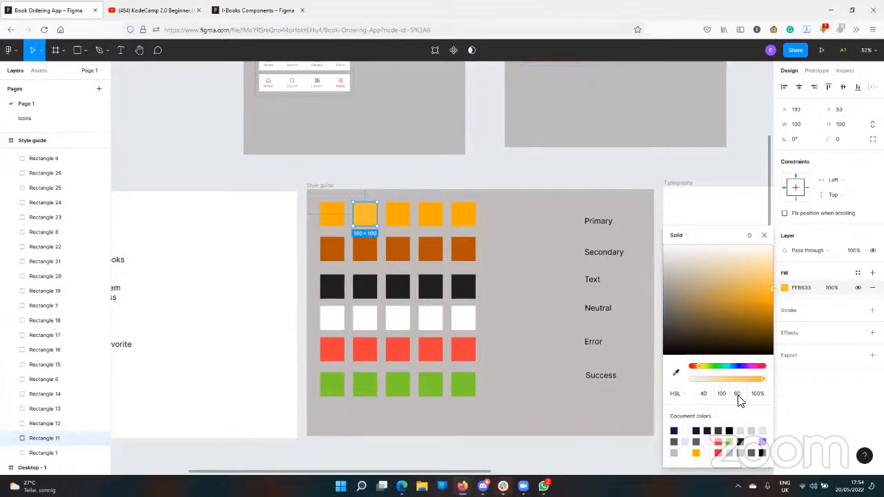
Step: Detach the colour style from the third Primary swatch and set its fill's HSL lightness to 70
left_click(401, 219)
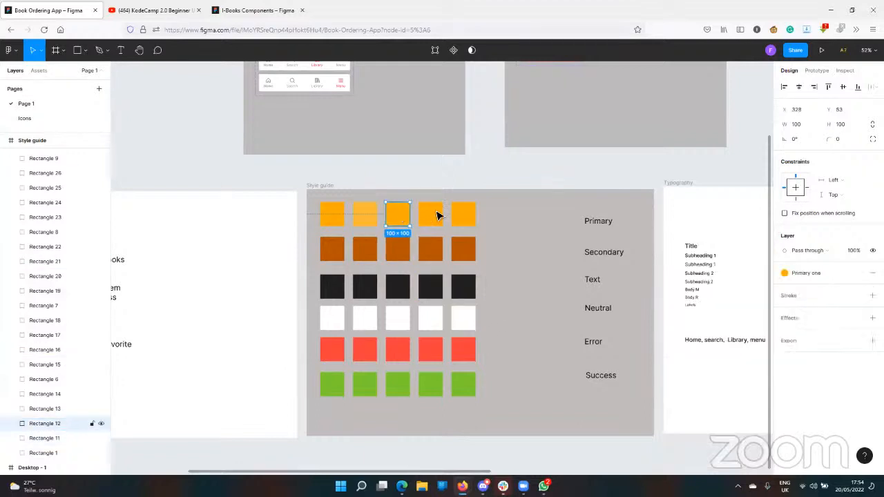
left_click(857, 274)
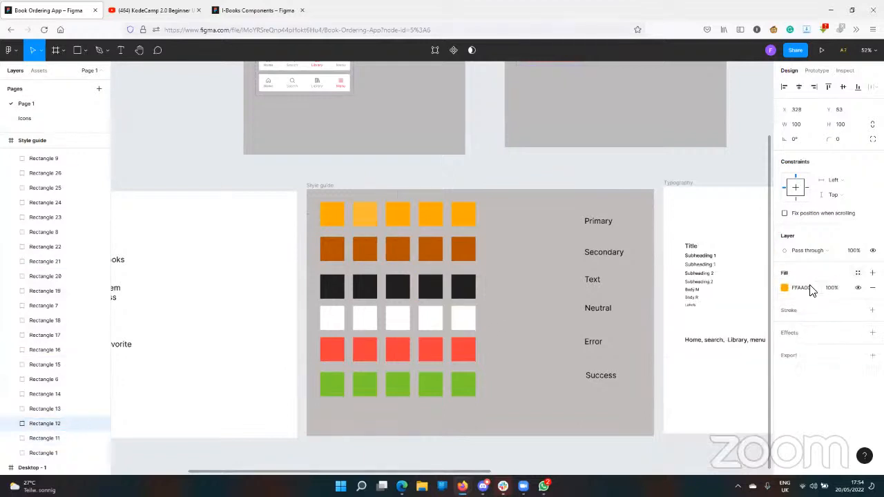
left_click(785, 288)
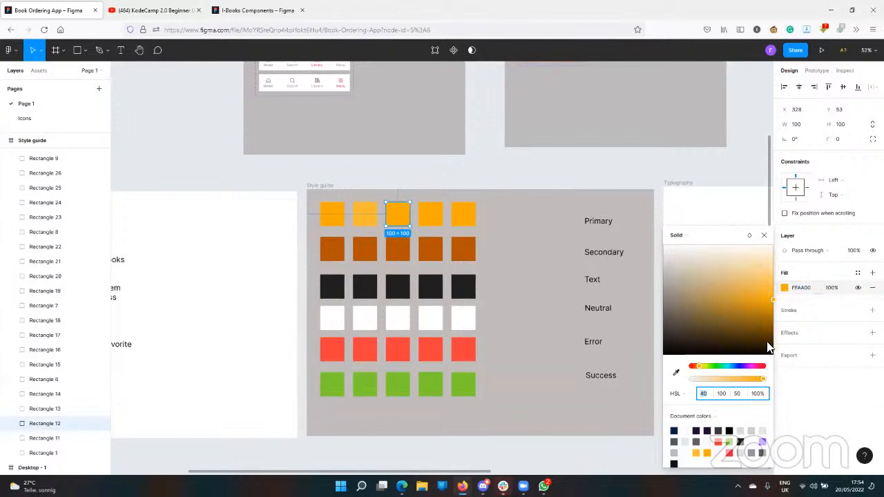
left_click(739, 398)
key("Return")
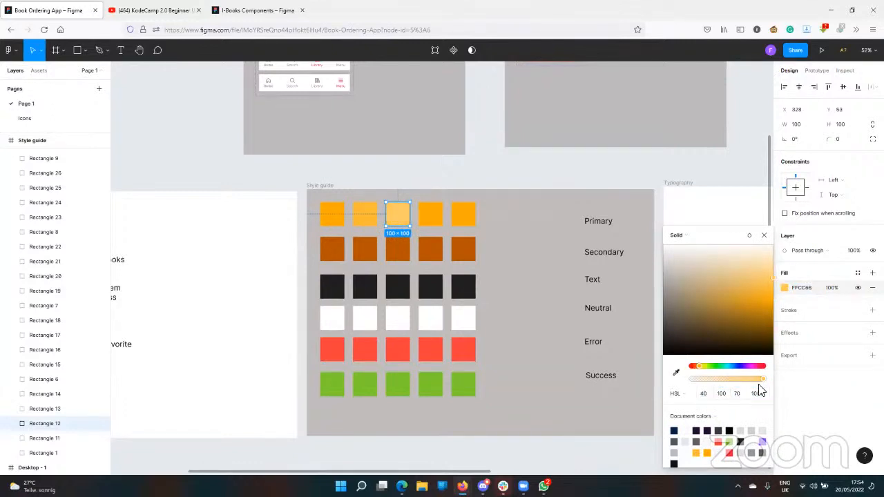
Step: Detach the colour style from the fourth Primary swatch and set its fill's HSL lightness to 80
left_click(427, 224)
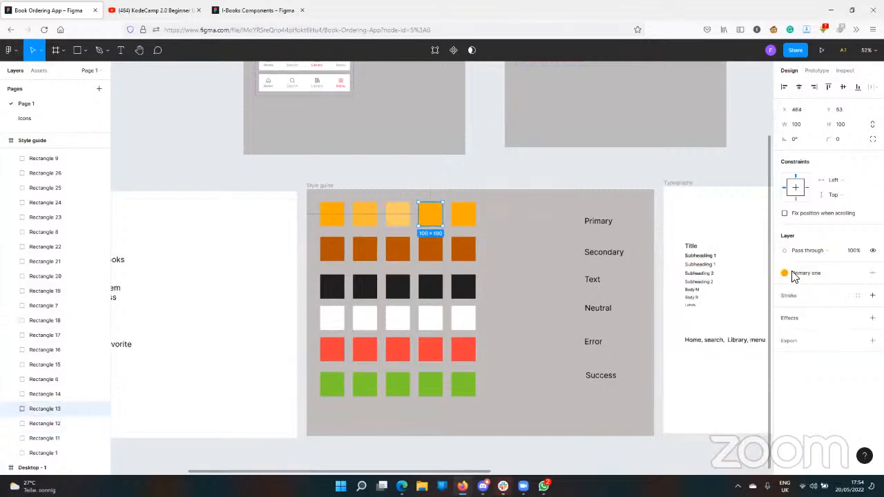
left_click(857, 274)
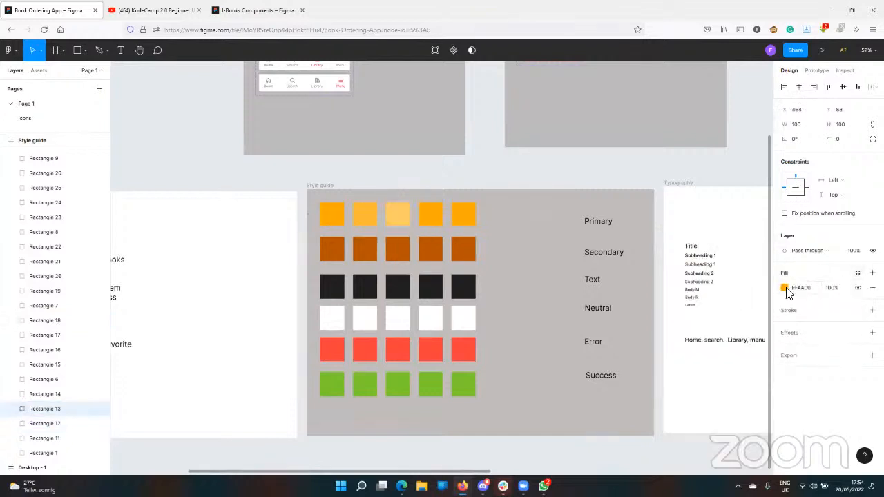
left_click(784, 288)
left_click(737, 393)
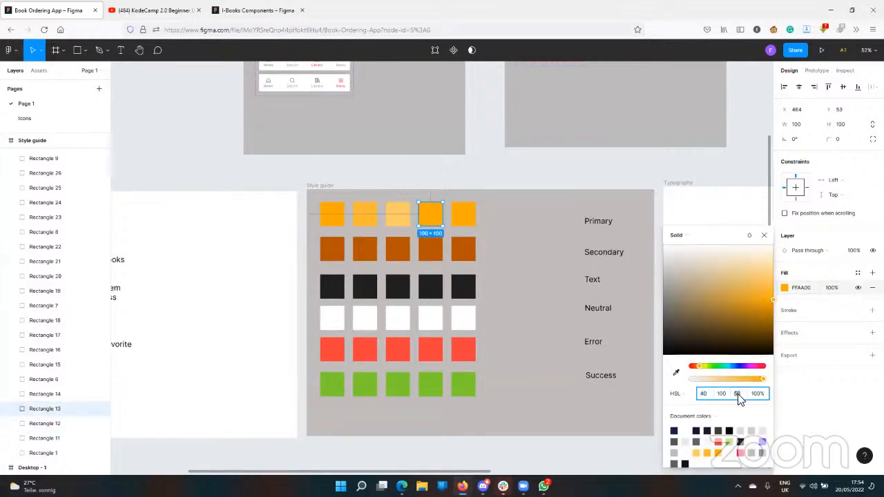
type("80")
key("Return")
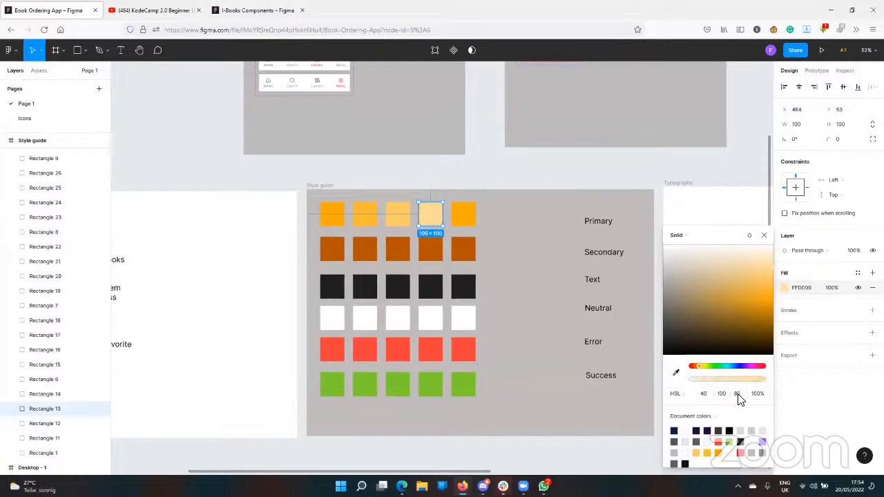
Step: Detach the colour style from the fifth Primary swatch and set its fill's HSL lightness to 90
left_click(464, 220)
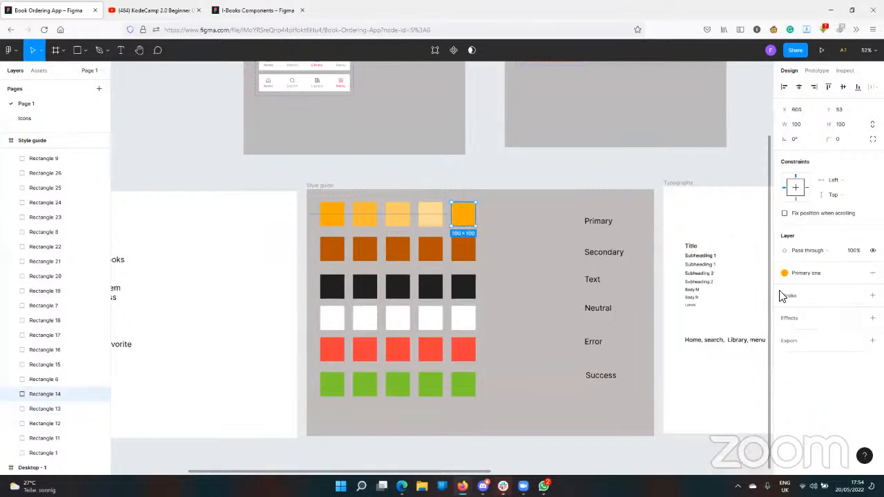
left_click(855, 274)
left_click(785, 287)
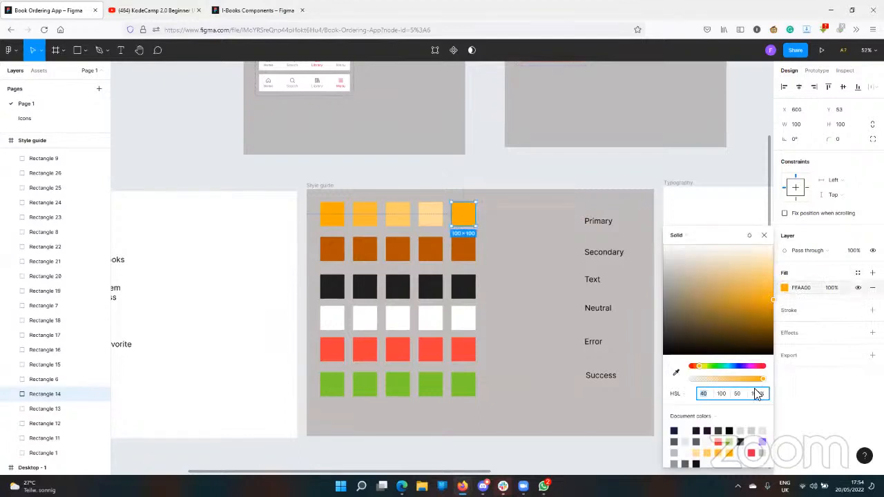
type("90")
key("Return")
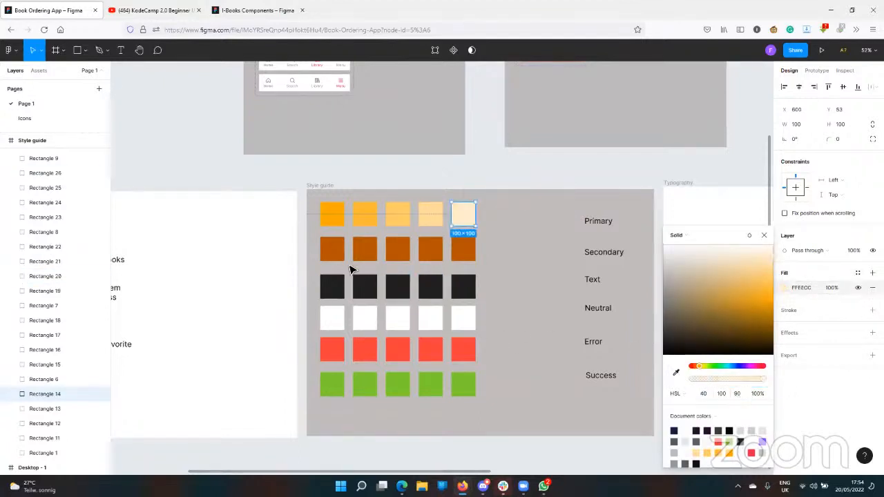
Step: Detach the colour style from the second Secondary swatch and set its fill's HSL lightness to 45
left_click(364, 256)
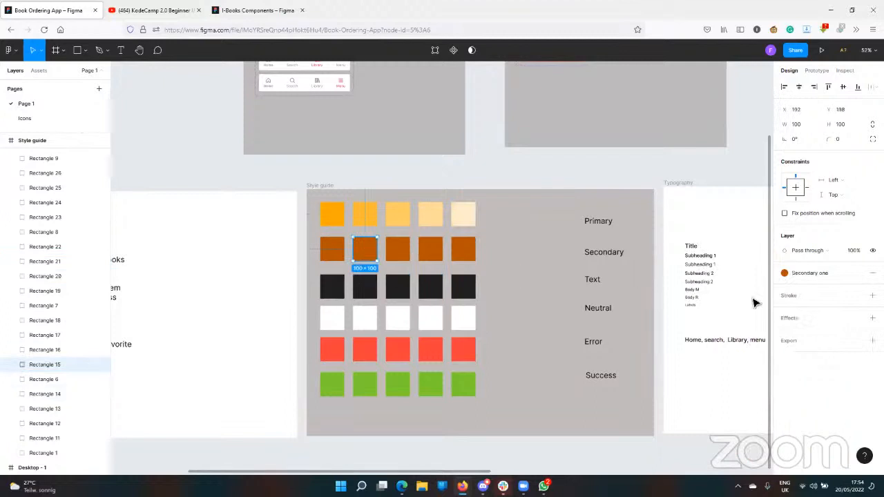
left_click(857, 274)
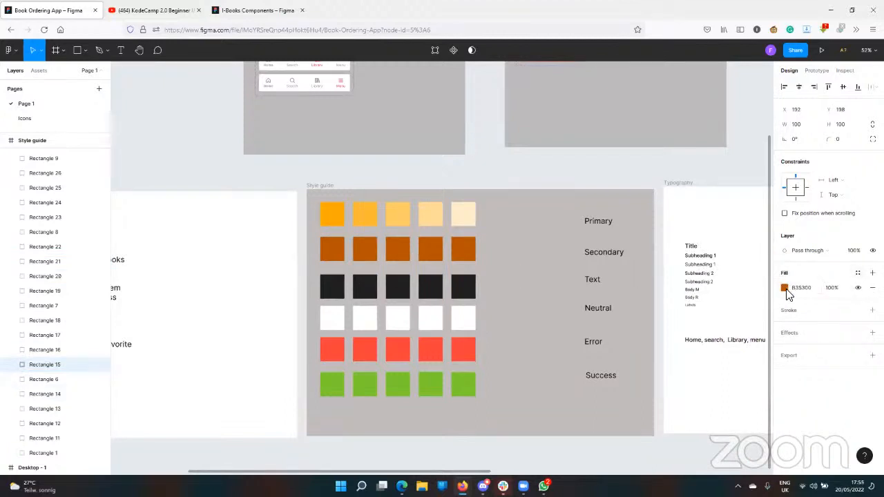
left_click(784, 288)
left_click(737, 394)
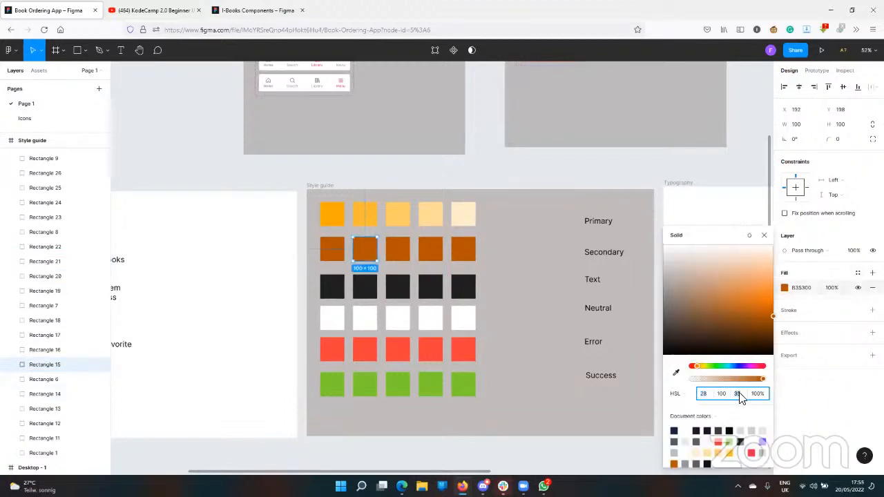
type("45")
key("Return")
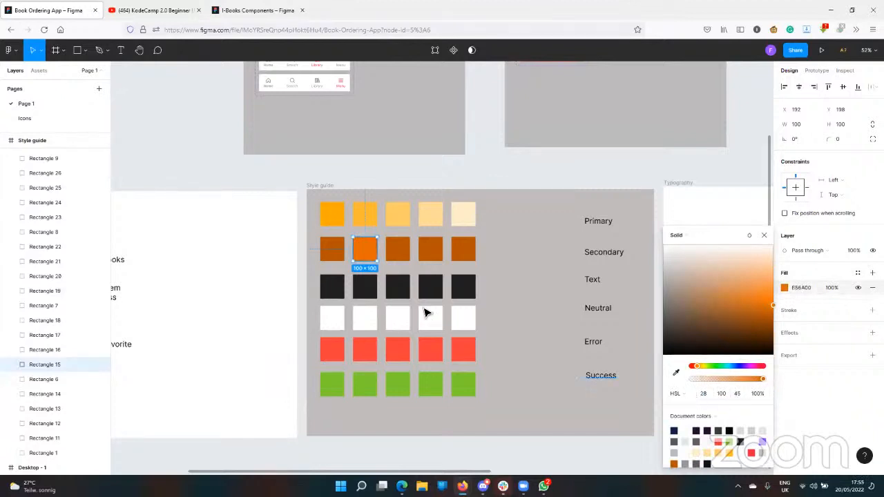
Step: Detach the colour style from the third Secondary swatch and set its fill's HSL lightness to 55
left_click(393, 250)
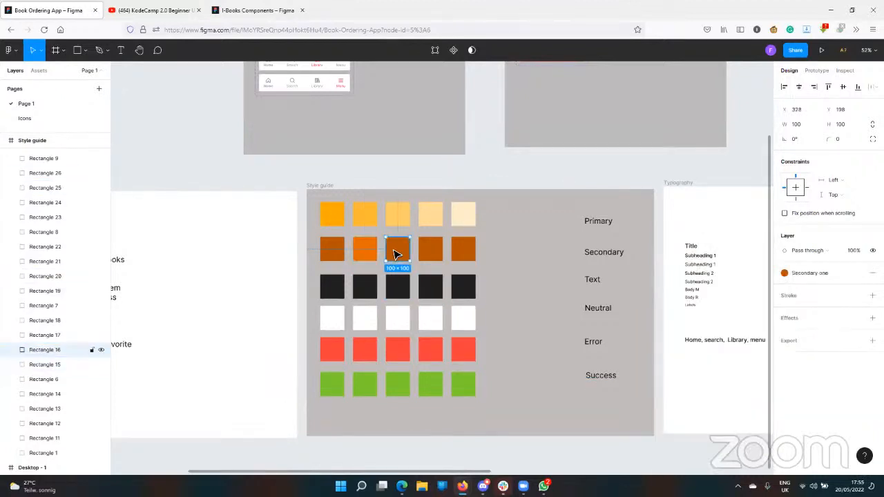
left_click(783, 276)
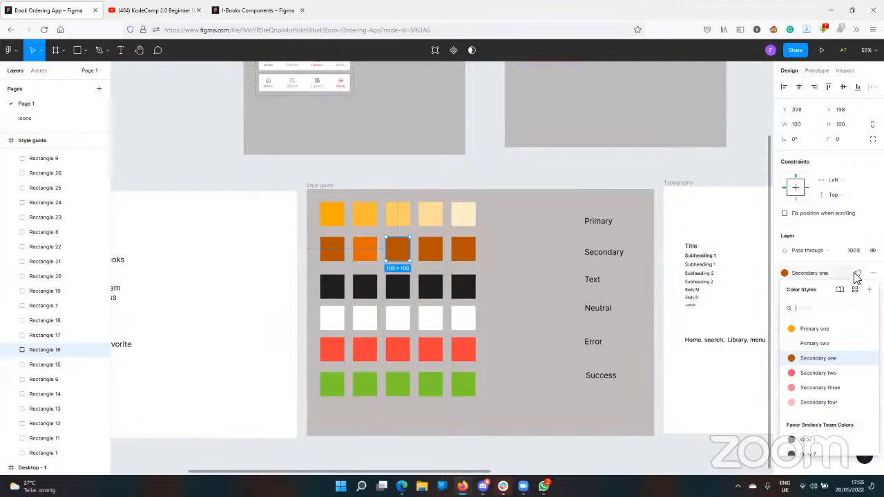
left_click(858, 273)
left_click(785, 290)
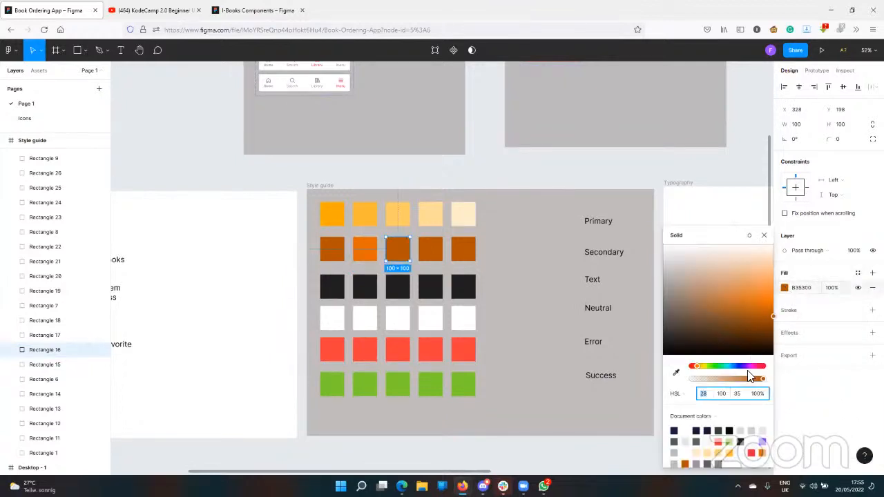
type("55")
key("Return")
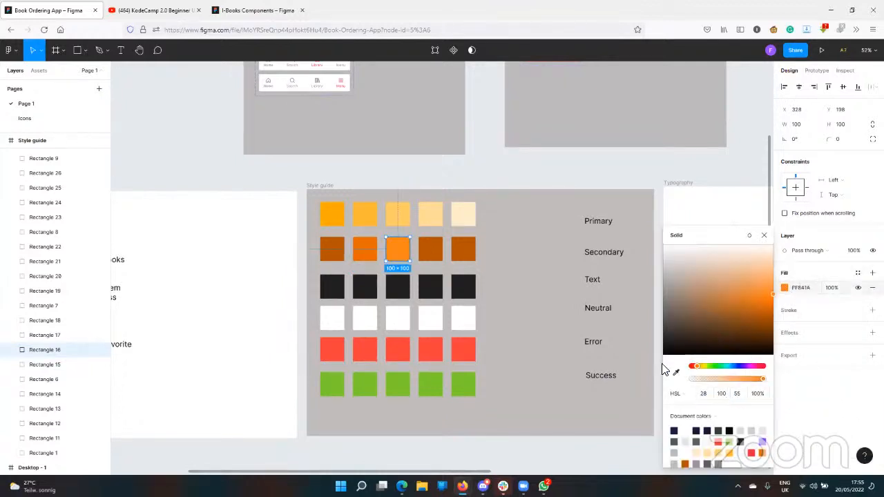
Step: Detach the colour style from the fourth Secondary swatch and set its fill's HSL lightness to 65
left_click(430, 253)
left_click(857, 274)
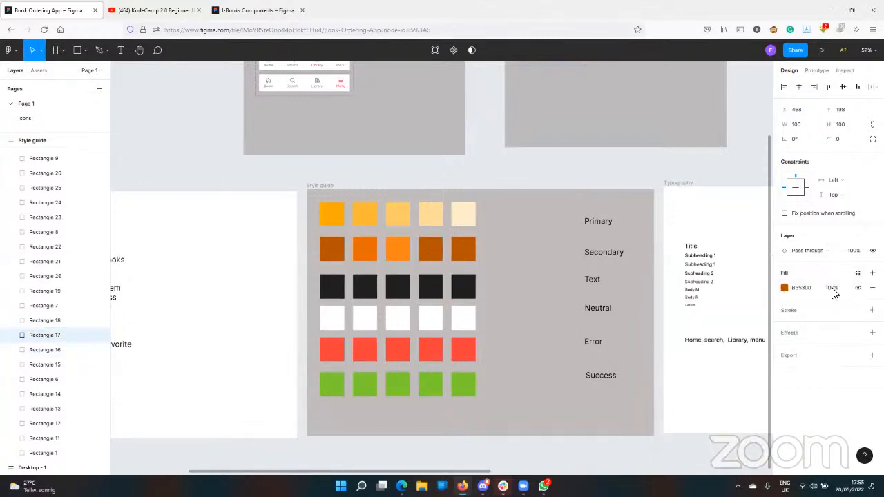
left_click(784, 289)
left_click(738, 393)
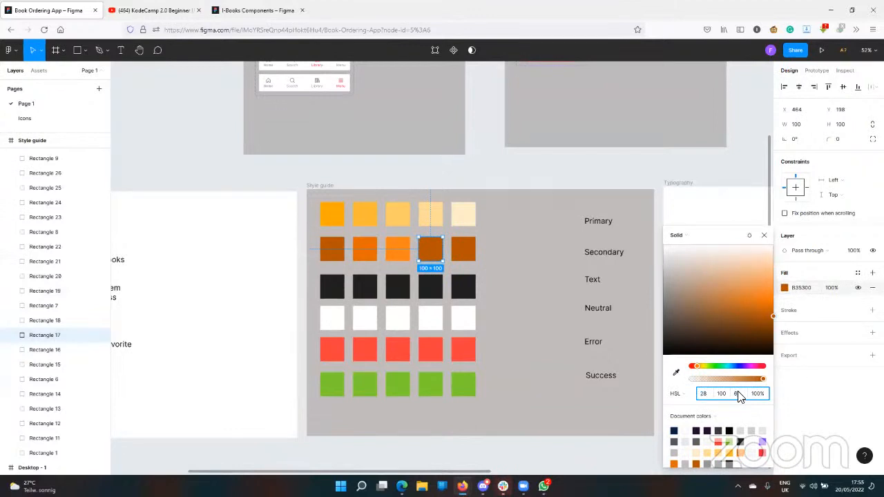
key("Return")
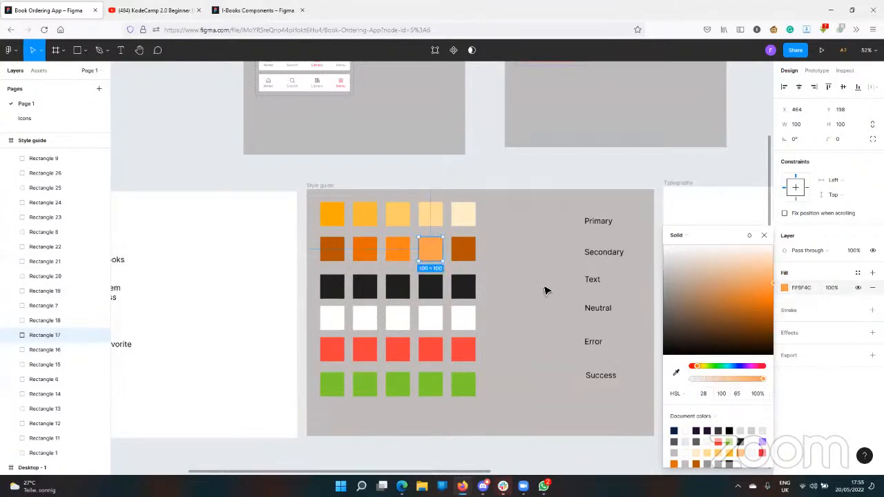
Step: Detach the colour style from the fifth Secondary swatch and set its fill's HSL lightness to 75
left_click(472, 258)
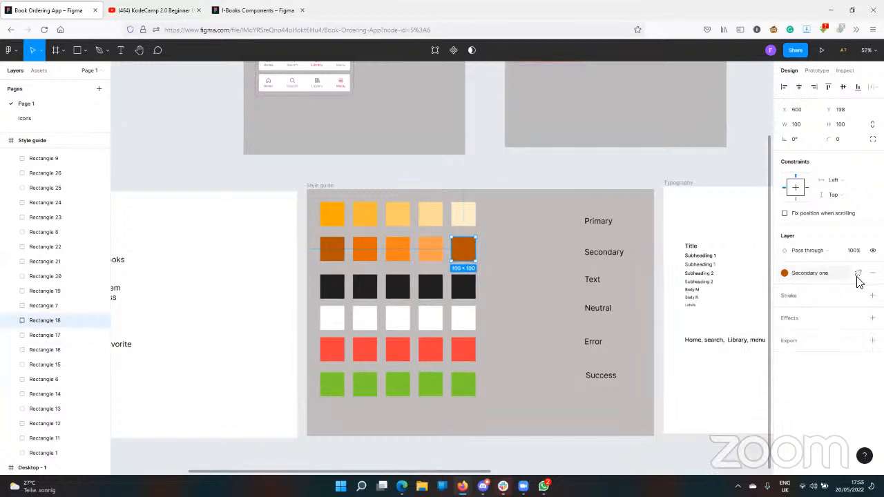
left_click(856, 274)
left_click(784, 288)
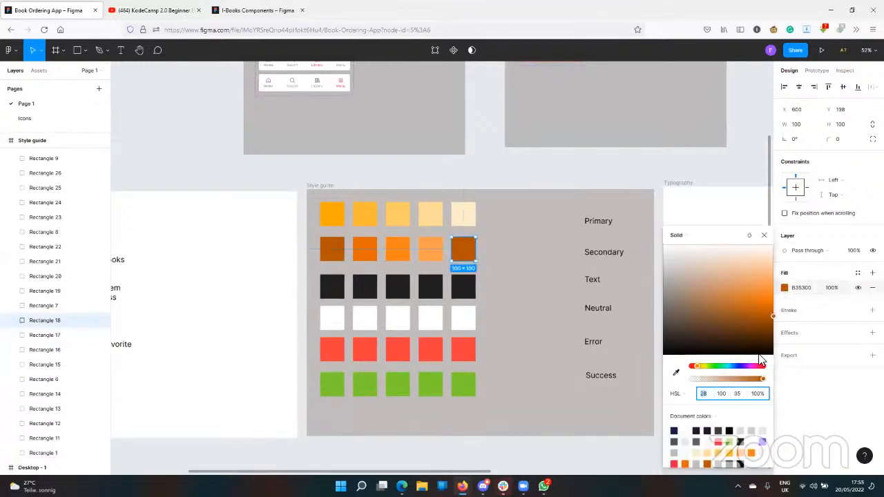
left_click(737, 394)
type("75")
key("Return")
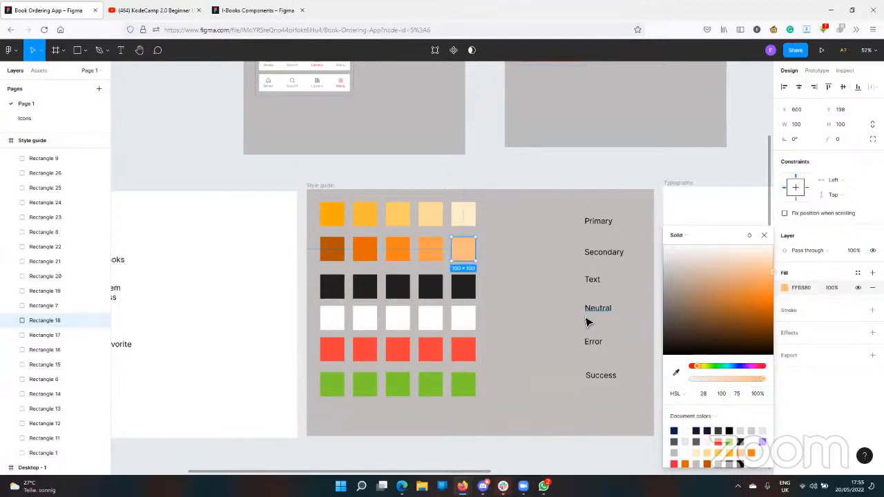
Step: Set the fill's HSL lightness of the second Text swatch to 22
left_click(334, 293)
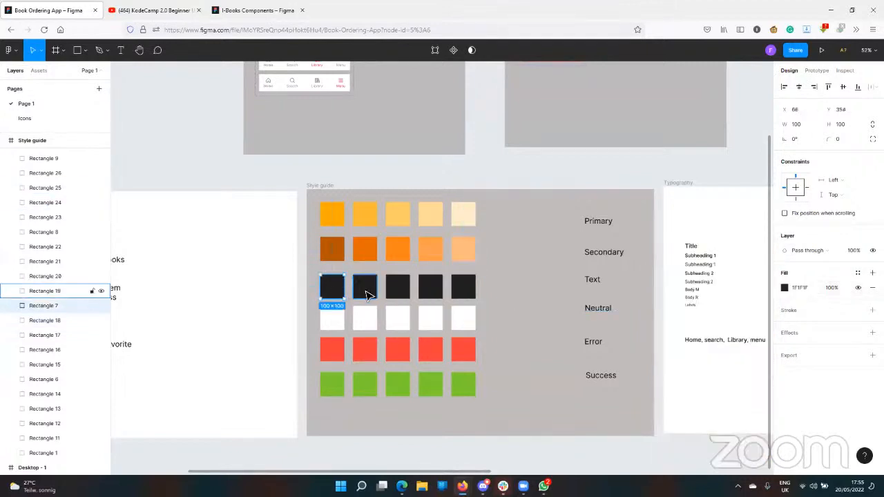
left_click(367, 293)
left_click(785, 287)
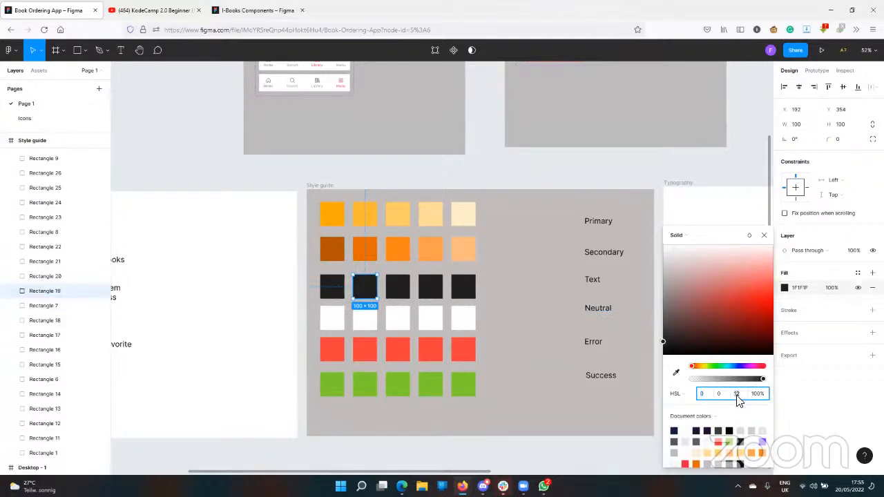
type("22")
key("Return")
Step: Set the fill's HSL lightness of the third Text swatch to 32
left_click(393, 295)
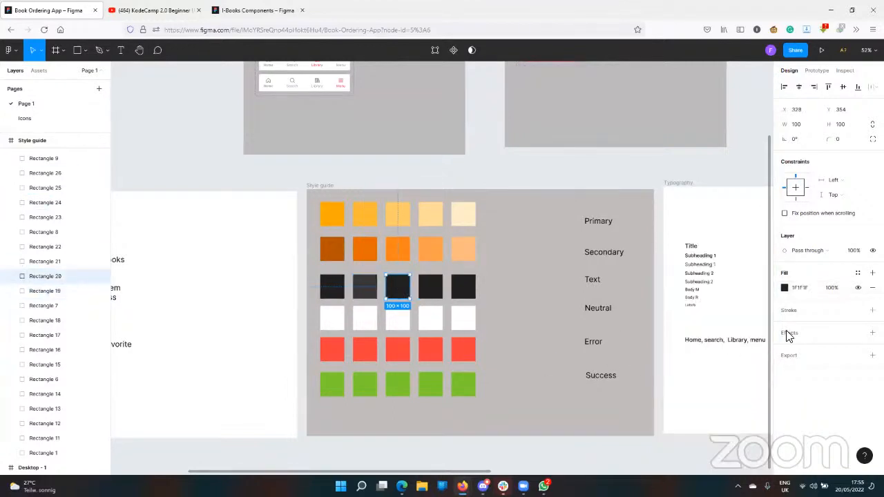
left_click(785, 289)
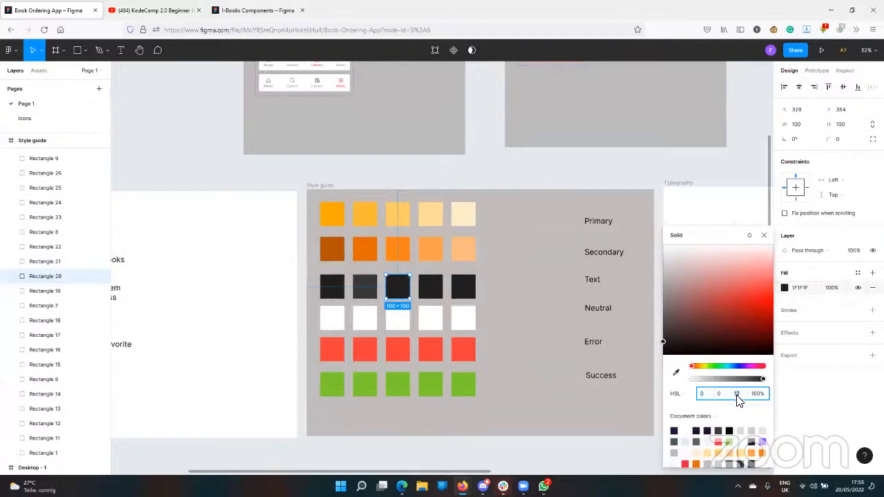
key("Return")
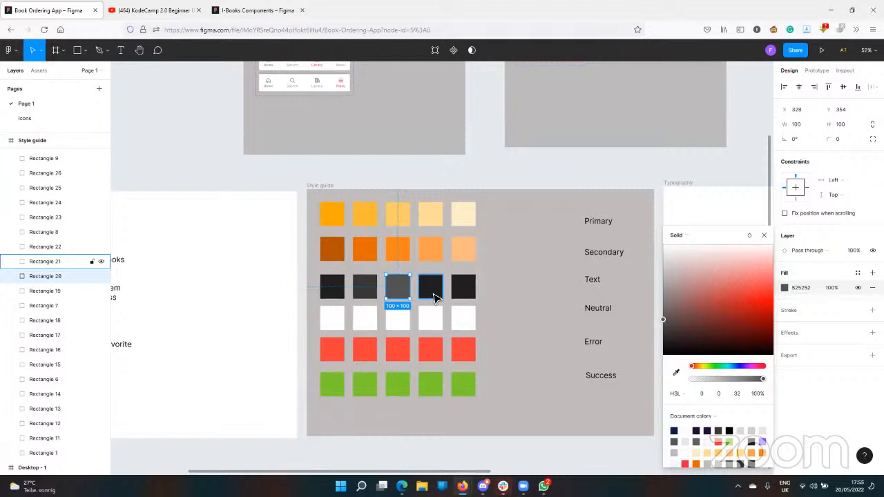
key("Escape")
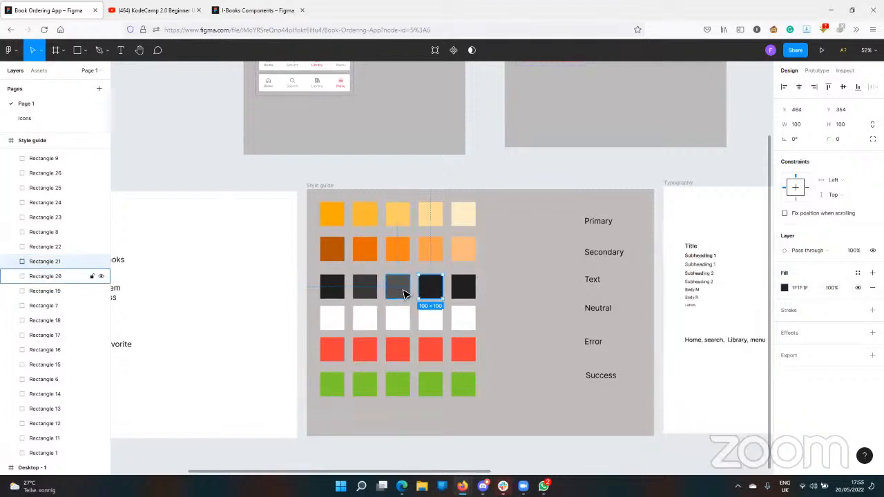
Step: Check the third Text swatch's HSL lightness, and set the fill's HSL lightness of the fourth Text swatch to 42
left_click(429, 290)
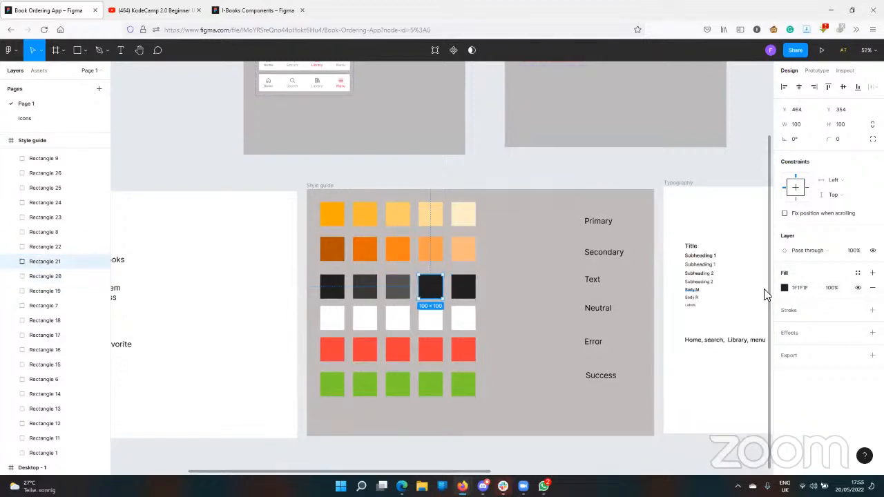
left_click(785, 289)
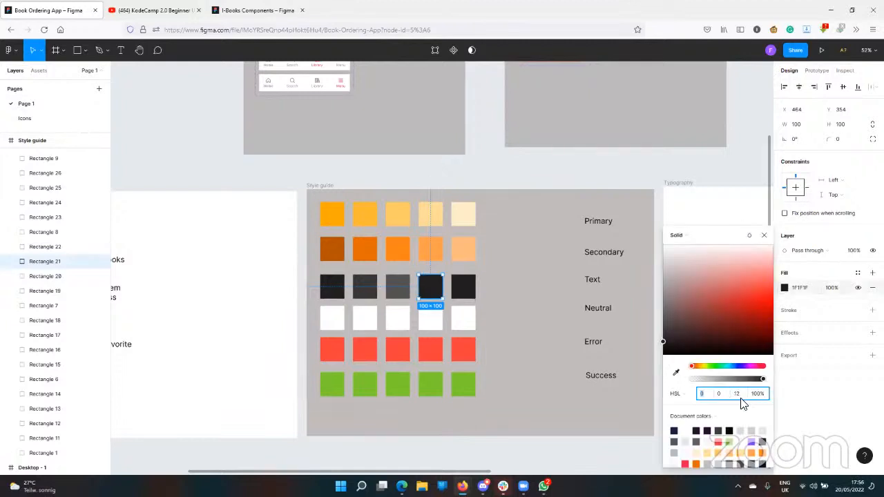
left_click(398, 286)
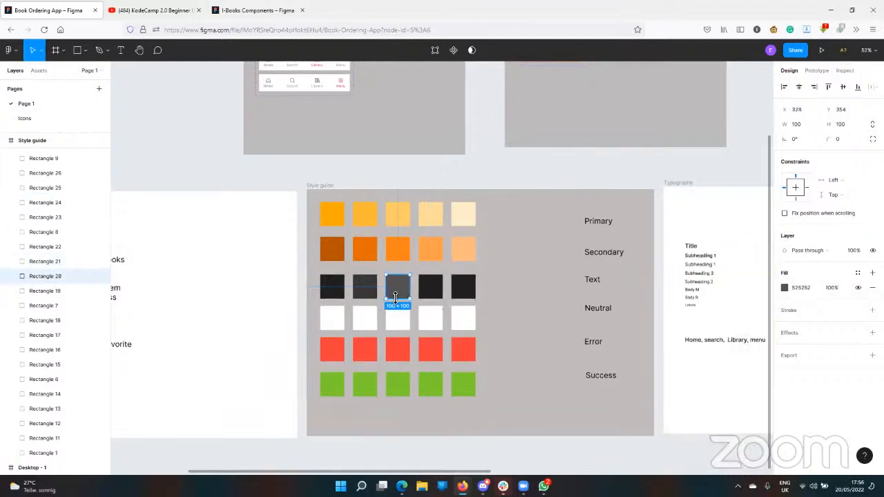
left_click(786, 291)
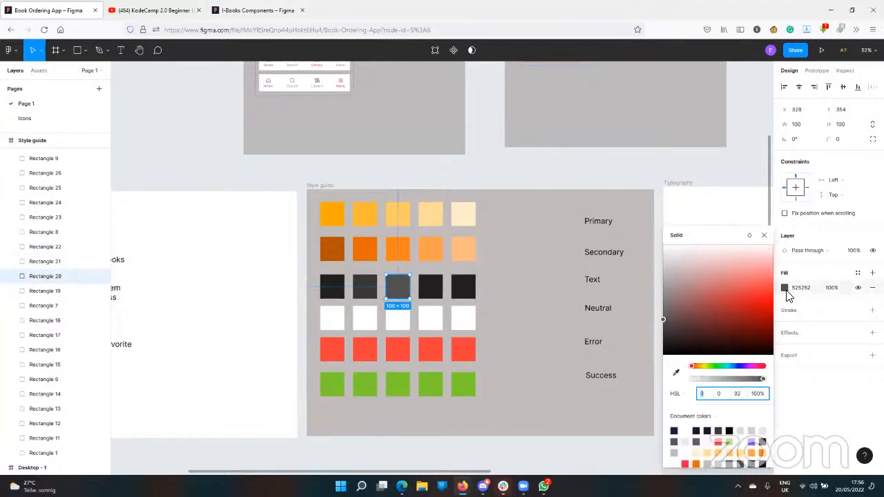
left_click(431, 286)
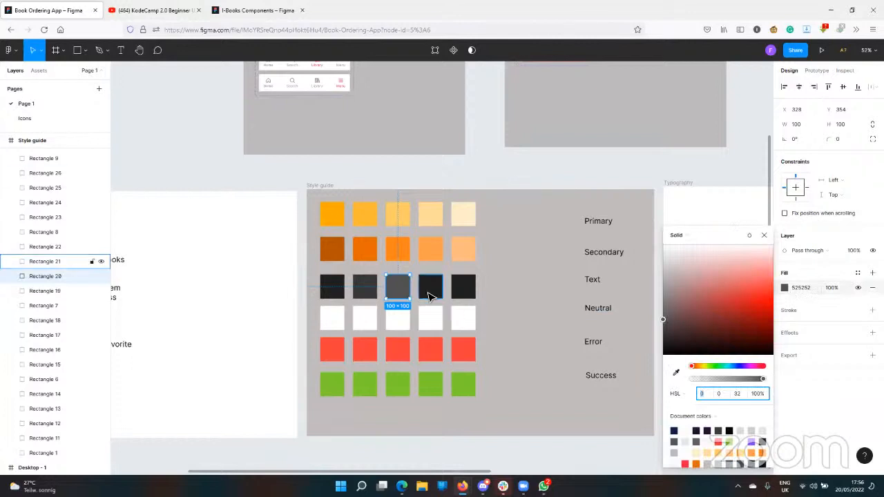
left_click(786, 287)
left_click(737, 394)
left_click(738, 395)
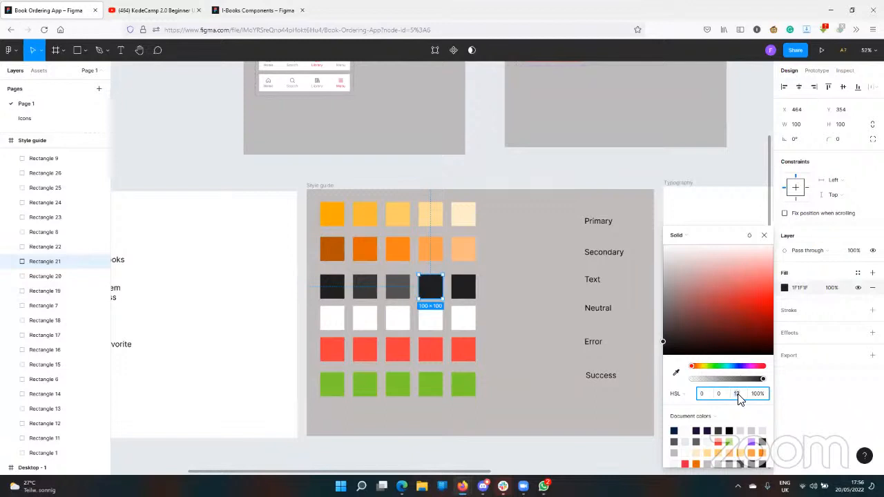
key("Return")
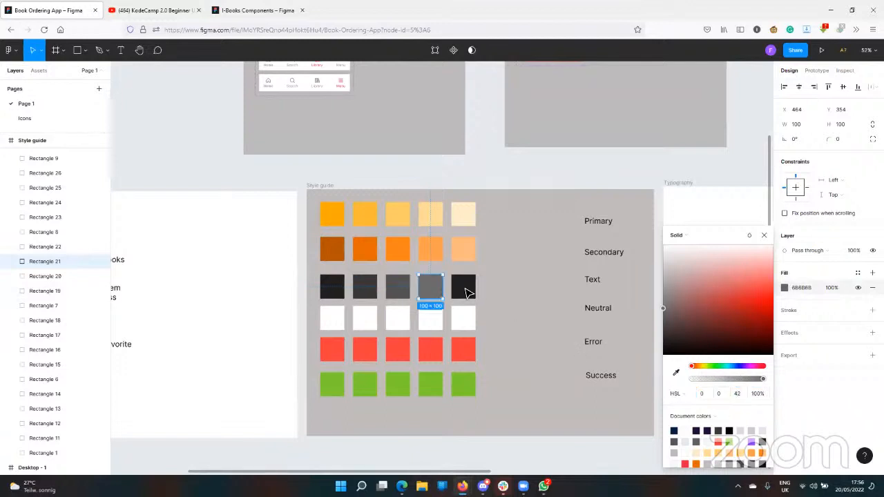
Step: Set the fill's HSL lightness of the fifth Text swatch to 52
left_click(464, 286)
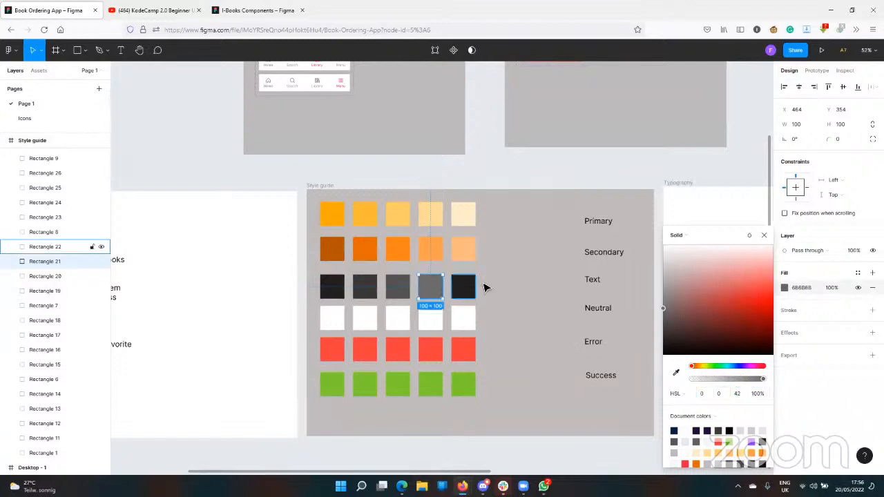
left_click(784, 289)
left_click(736, 393)
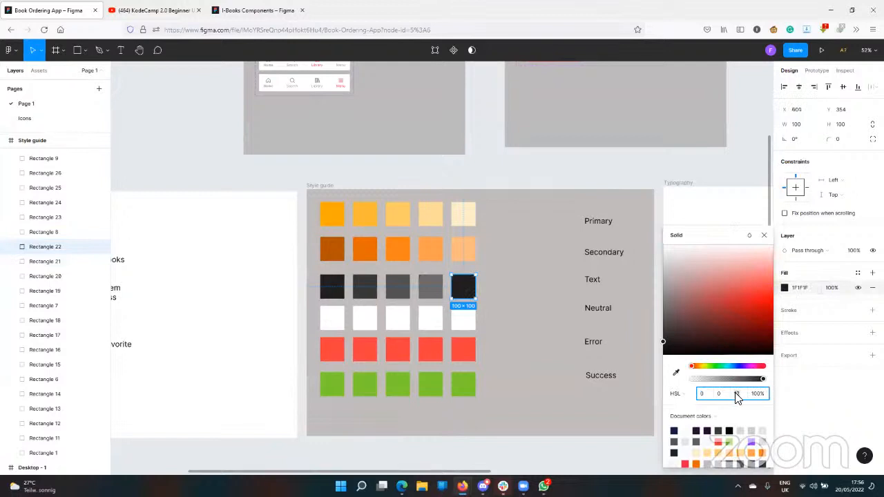
type("52")
key("Return")
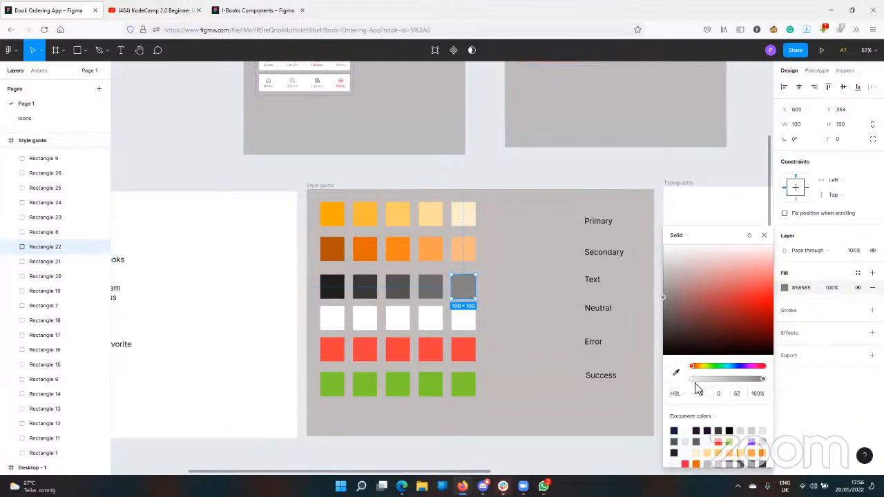
left_click(371, 332)
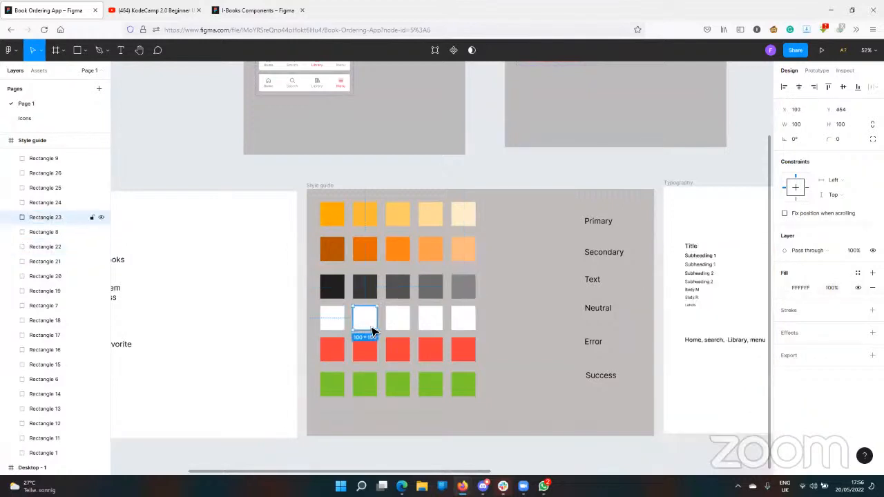
left_click(786, 287)
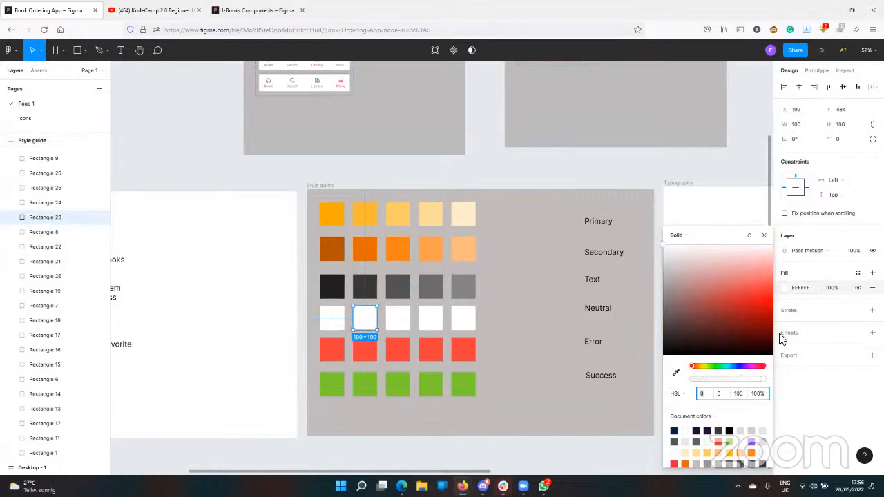
left_click(342, 322)
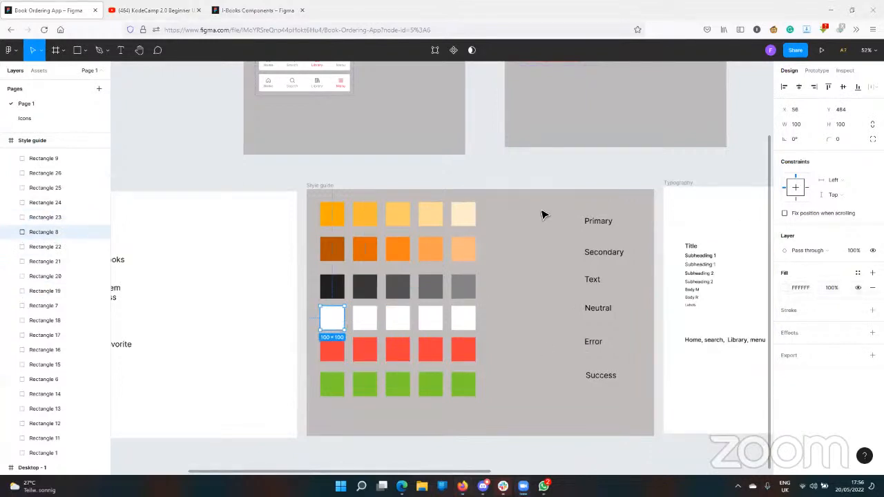
Step: Create a colour style named Primary two from the second Primary swatch's fill
left_click(364, 220)
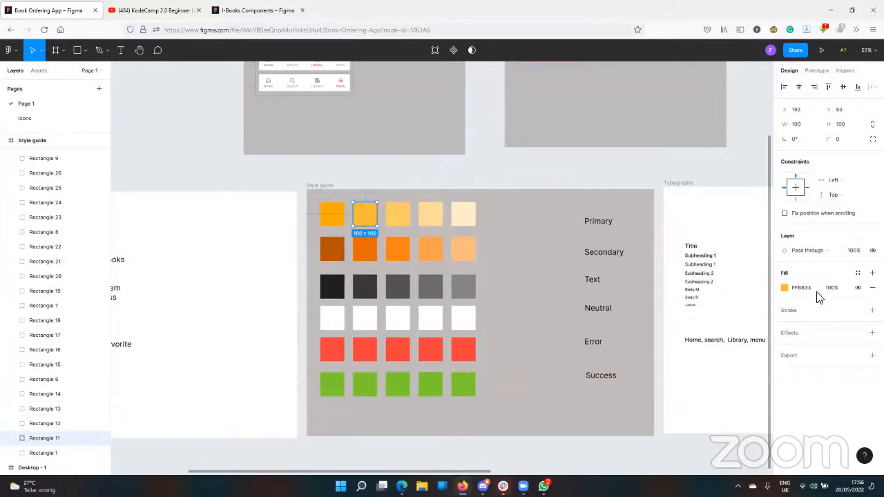
left_click(857, 274)
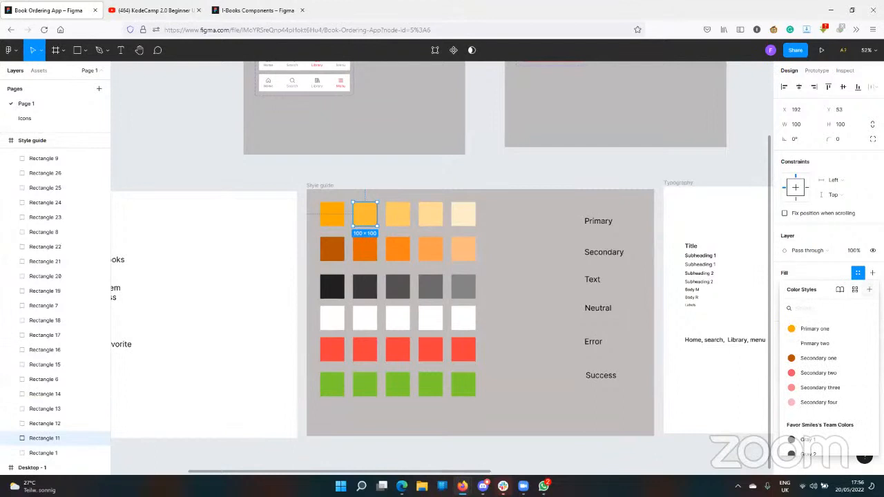
left_click(869, 289)
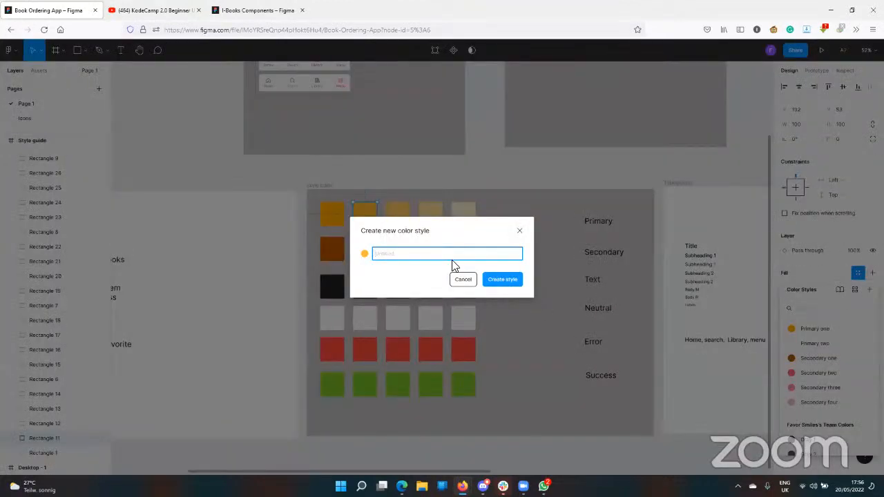
type("P")
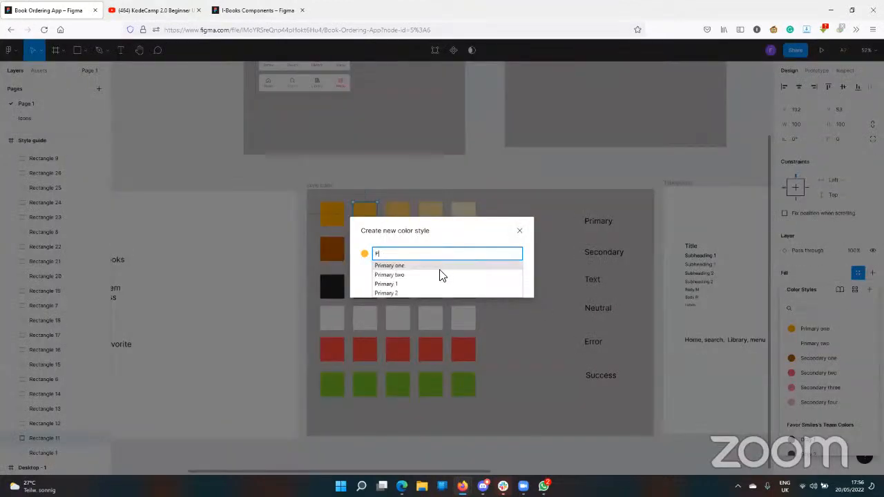
left_click(440, 274)
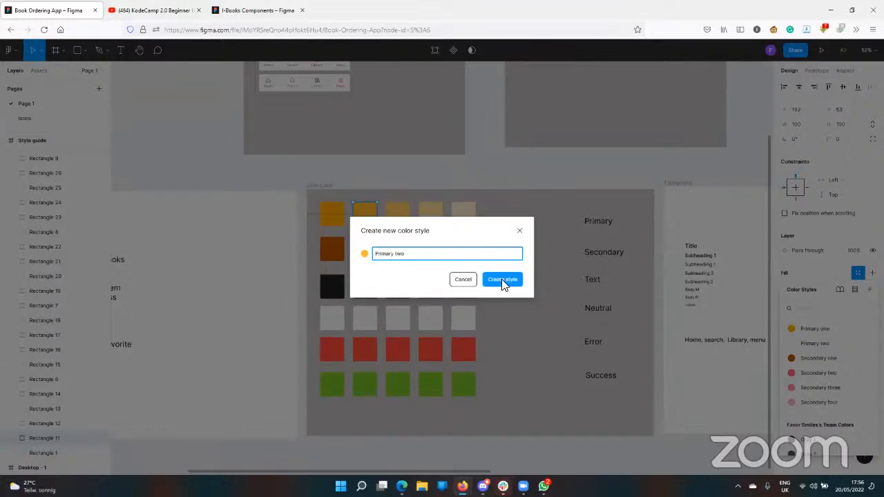
left_click(503, 279)
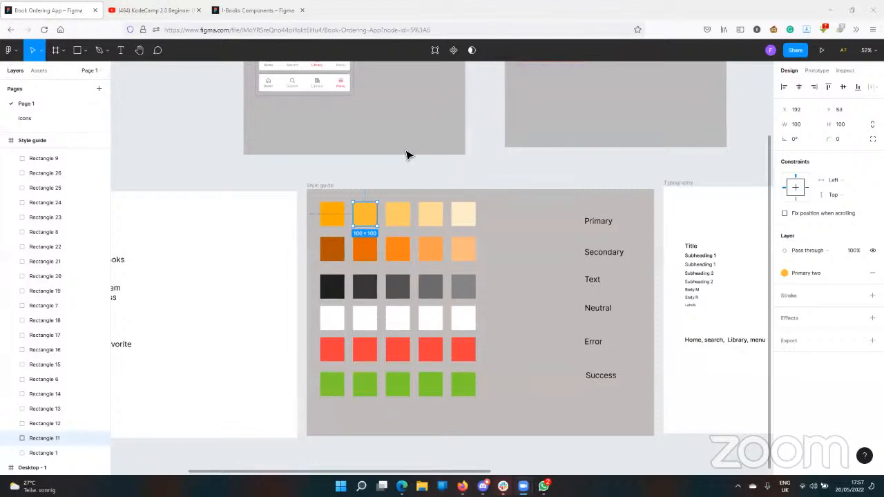
Step: Create a colour style named Secondary two from the second Secondary swatch's fill
scroll(405, 155, "up", 1)
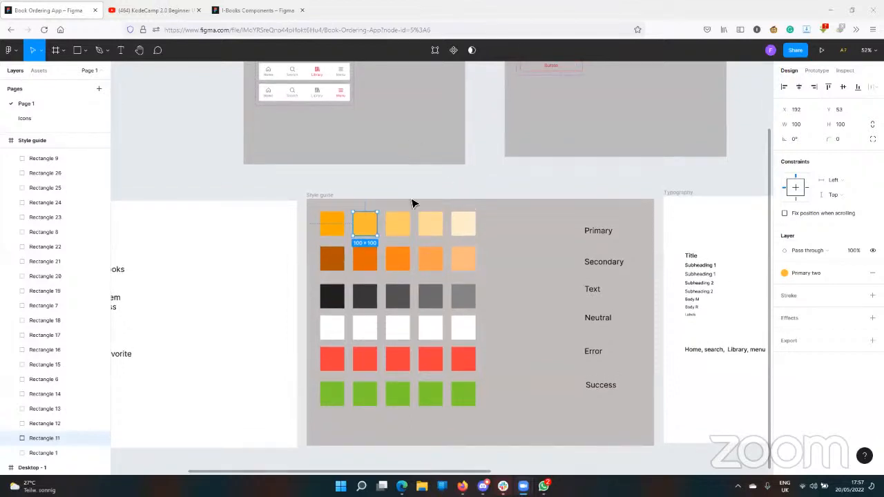
left_click(371, 260)
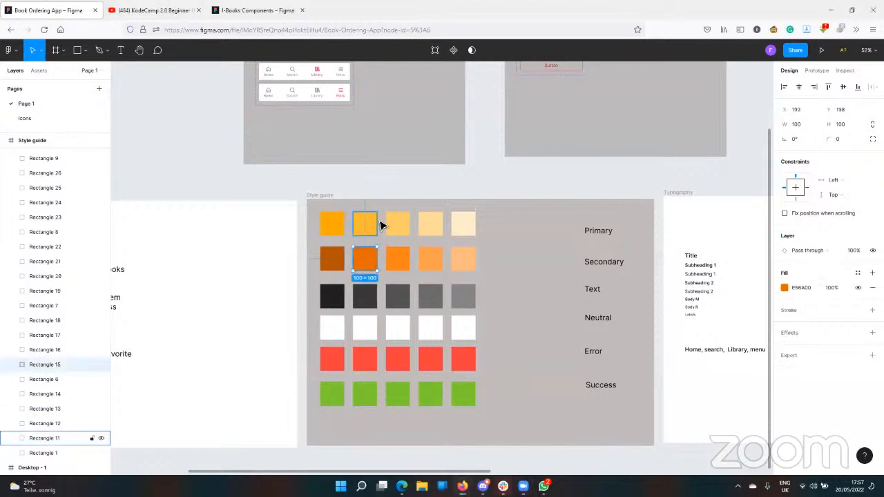
left_click(857, 273)
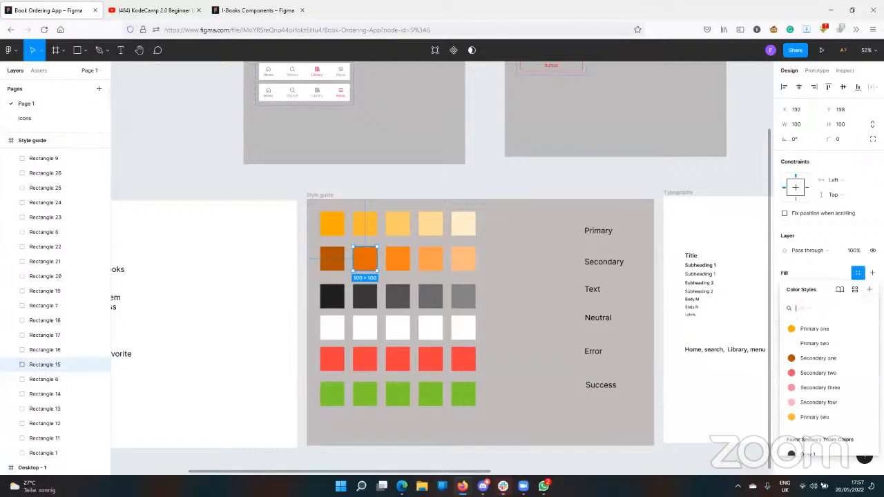
left_click(869, 289)
type("Se")
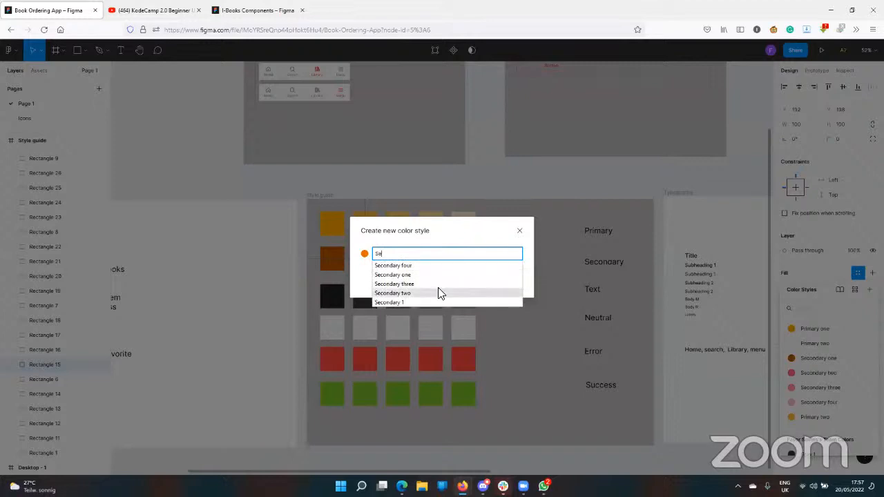
key("Return")
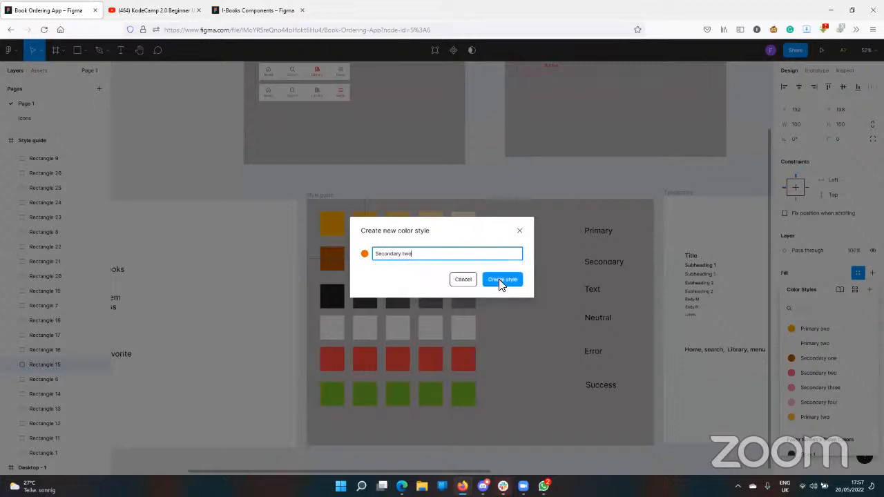
left_click(499, 281)
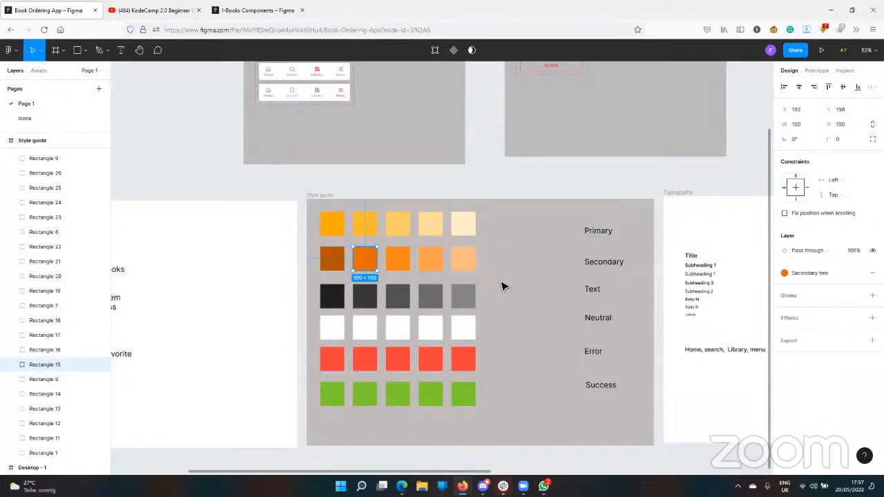
Step: Create a colour style named Text 1 from the first Text swatch's fill
left_click(368, 295)
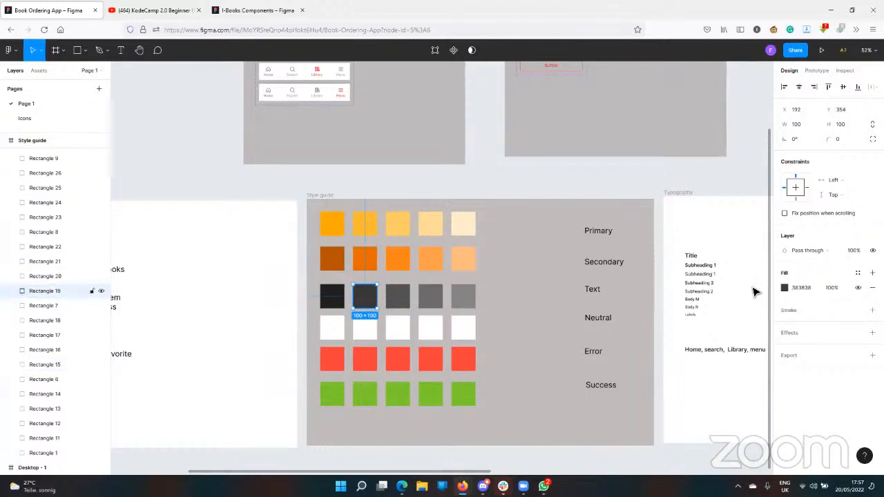
left_click(332, 296)
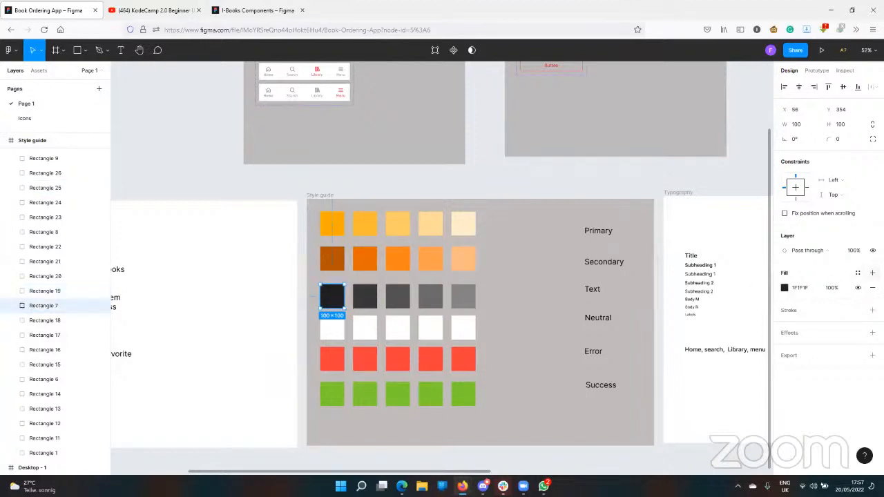
left_click(858, 273)
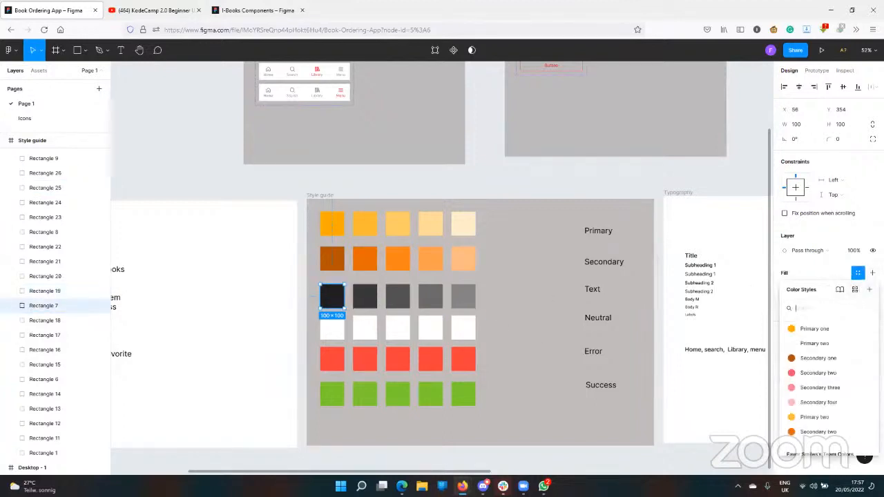
left_click(869, 289)
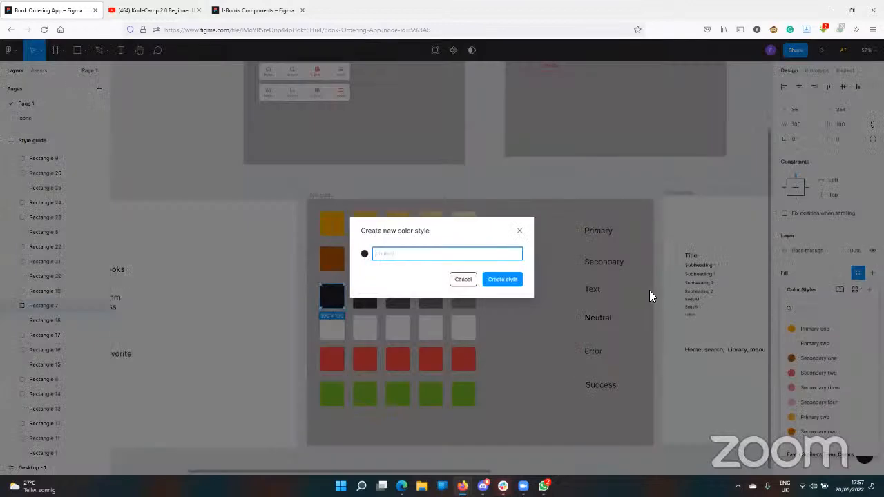
type("Text")
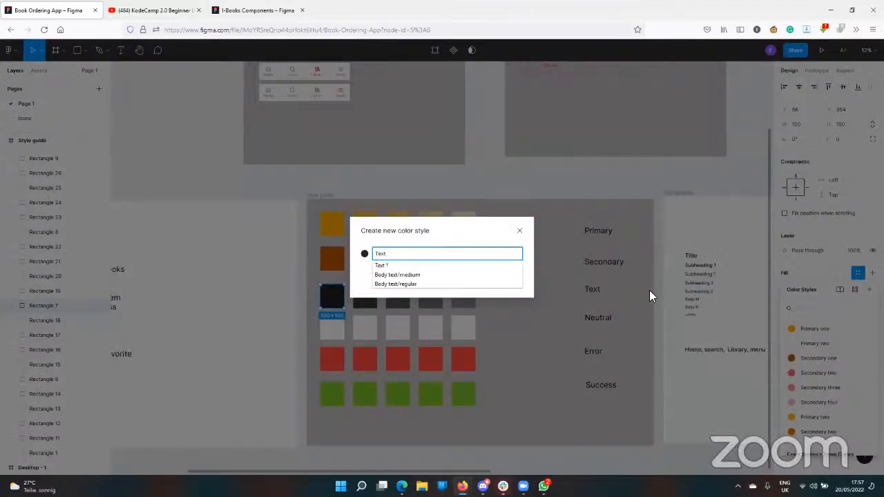
type(" 1")
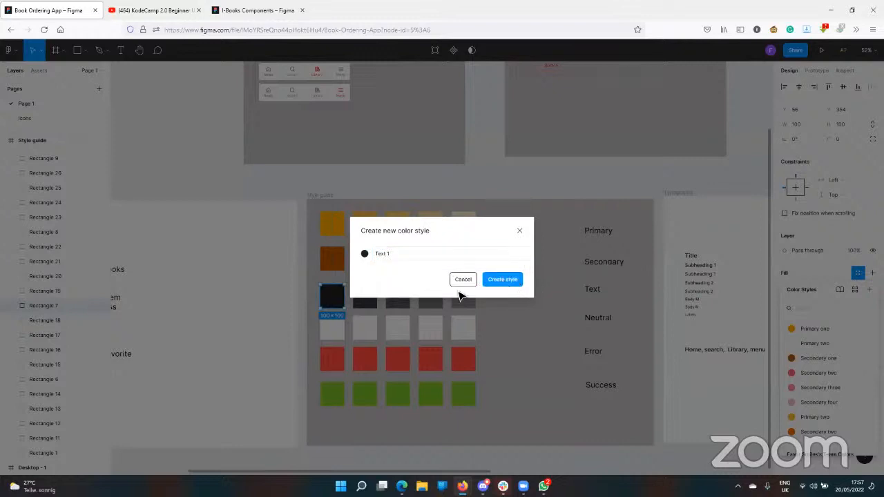
left_click(513, 279)
Step: Create a colour style named Text 2 from the second Text swatch's fill
left_click(364, 295)
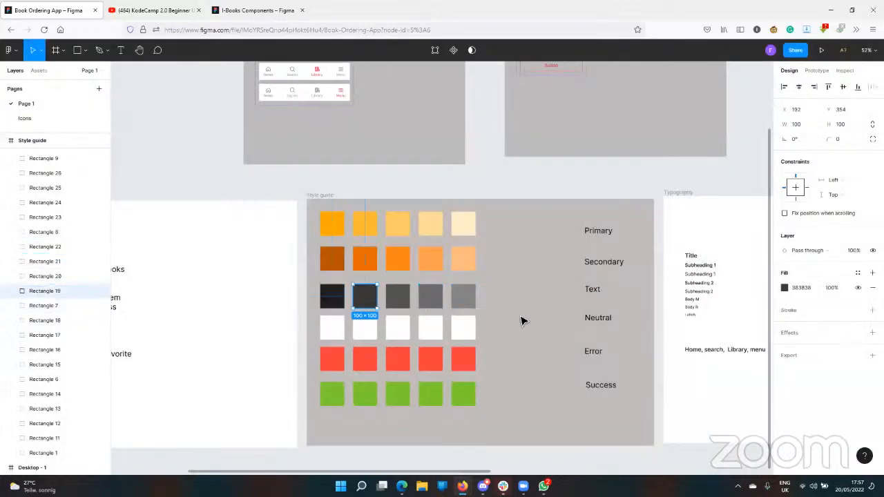
left_click(858, 274)
left_click(869, 290)
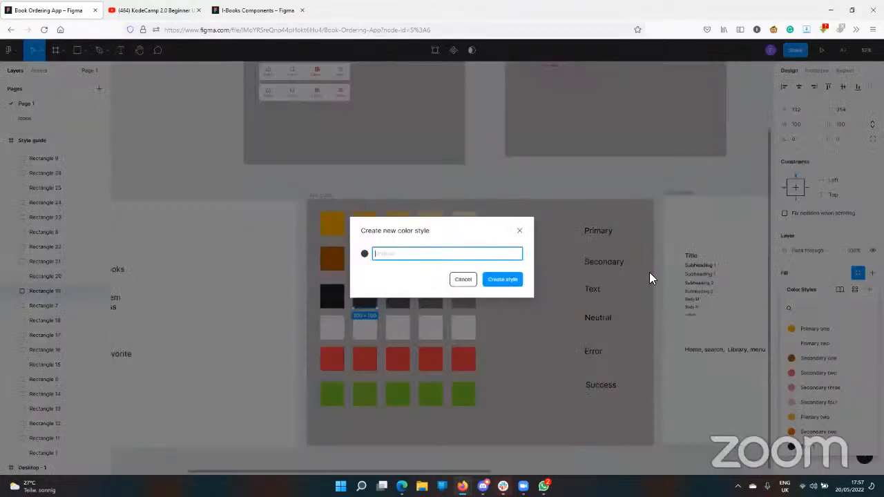
type("Te")
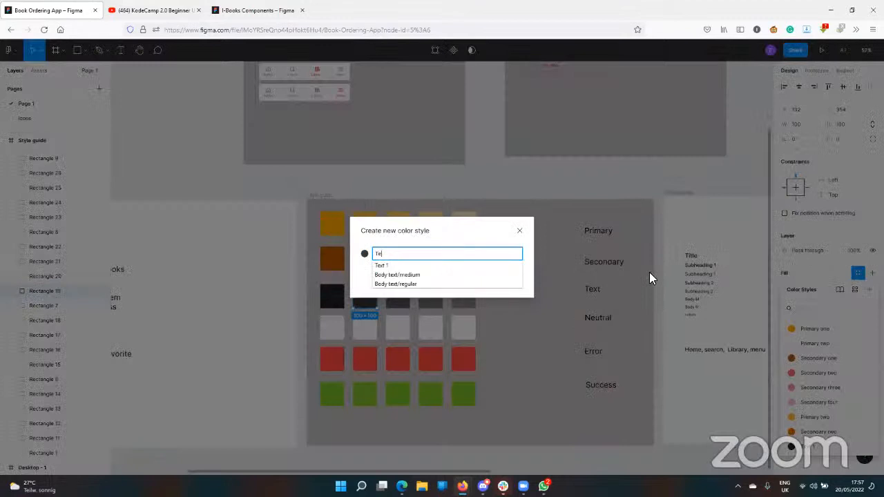
type("xt")
left_click(498, 266)
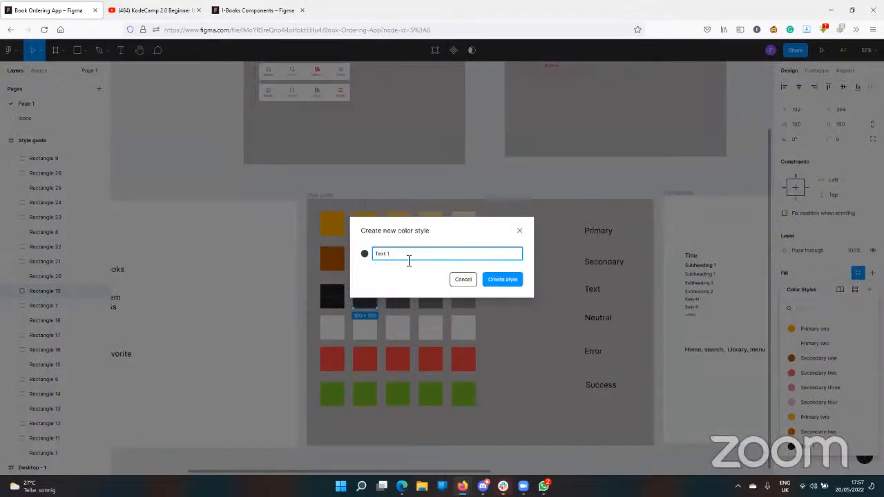
key("BackSpace")
type("2")
left_click(498, 280)
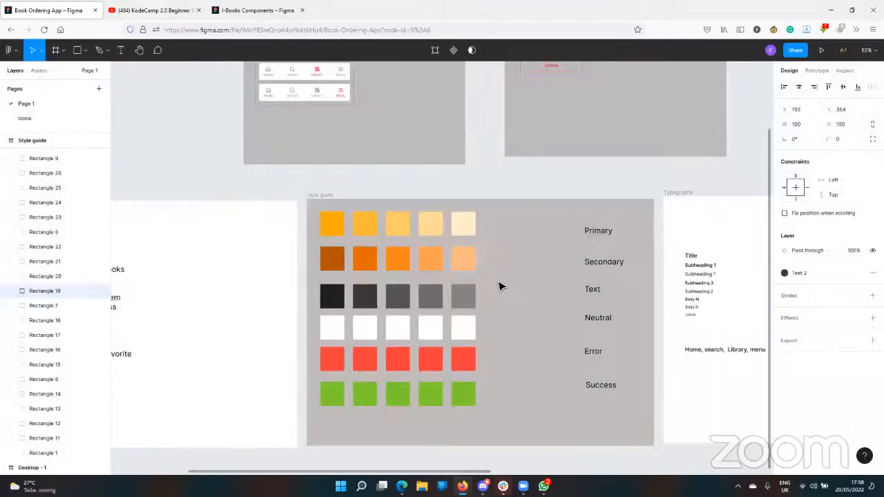
Step: Replace the Primary/Red 1 colour in the first navigation bar variant with the Primary one style
scroll(500, 286, "up", 5)
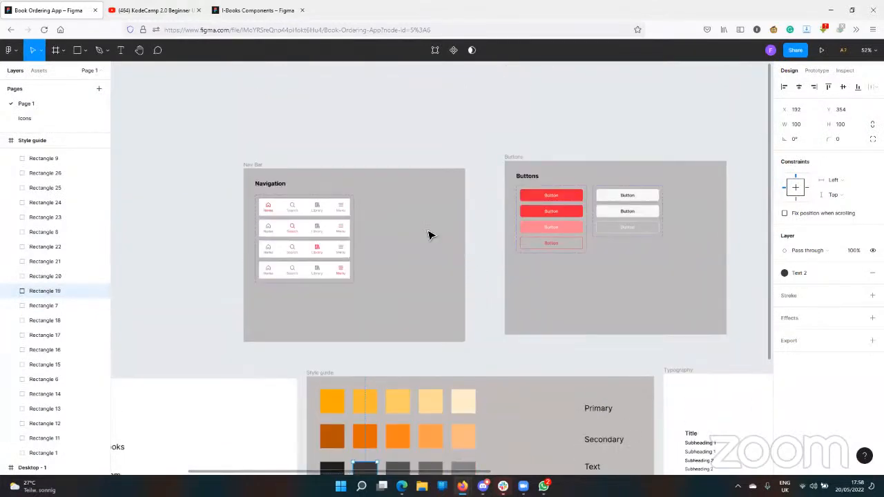
left_click(268, 205)
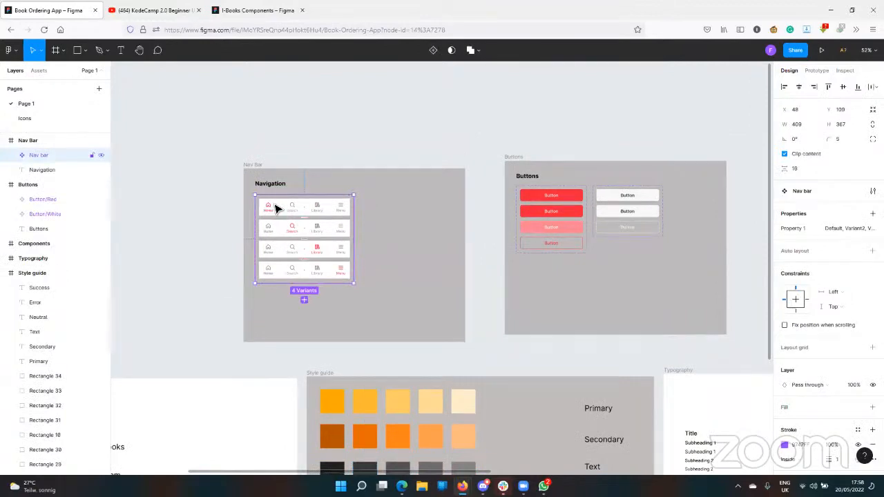
double_click(275, 208)
scroll(813, 298, "down", 5)
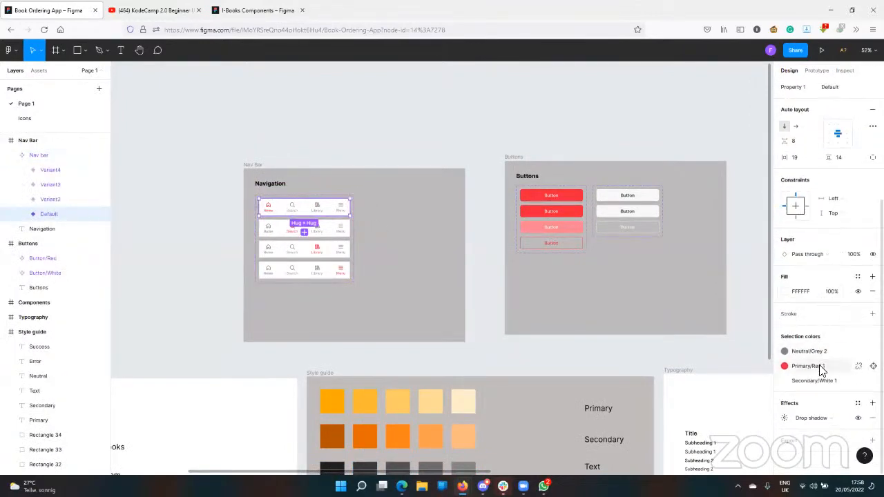
left_click(821, 369)
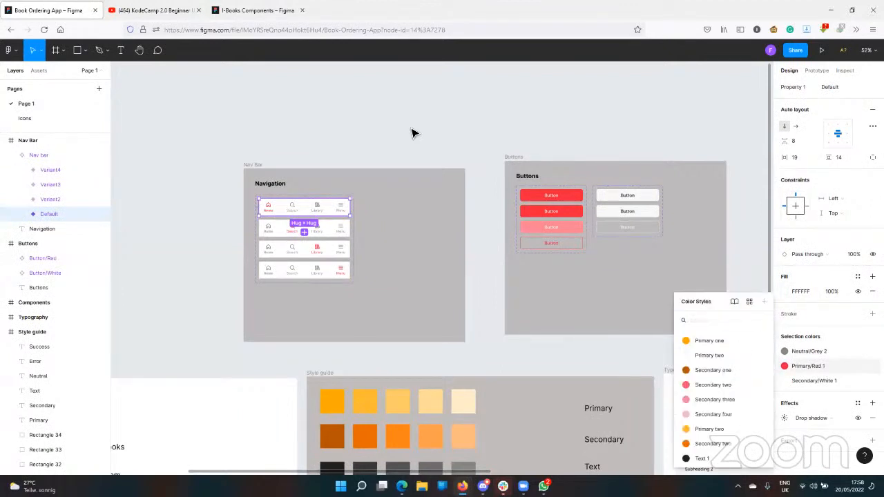
left_click(709, 341)
Step: Replace Primary/Red 1 with the Primary one style in the second, third and fourth navigation bar variants
left_click(280, 232)
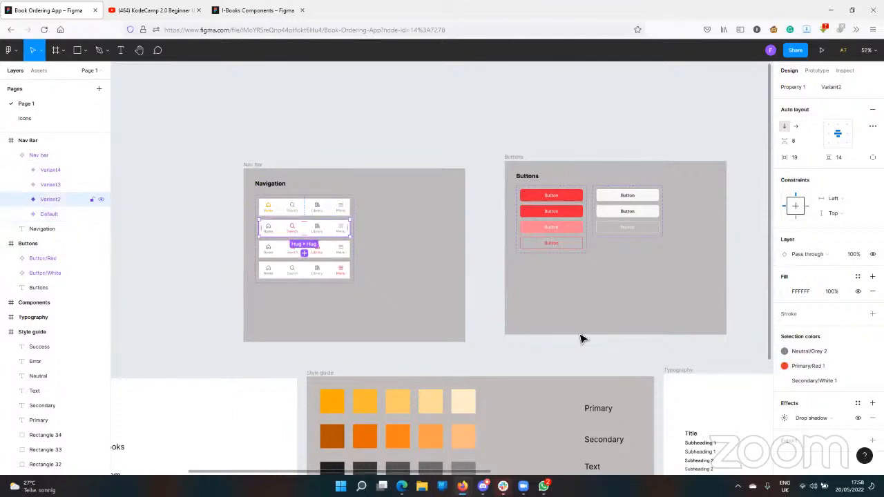
left_click(791, 366)
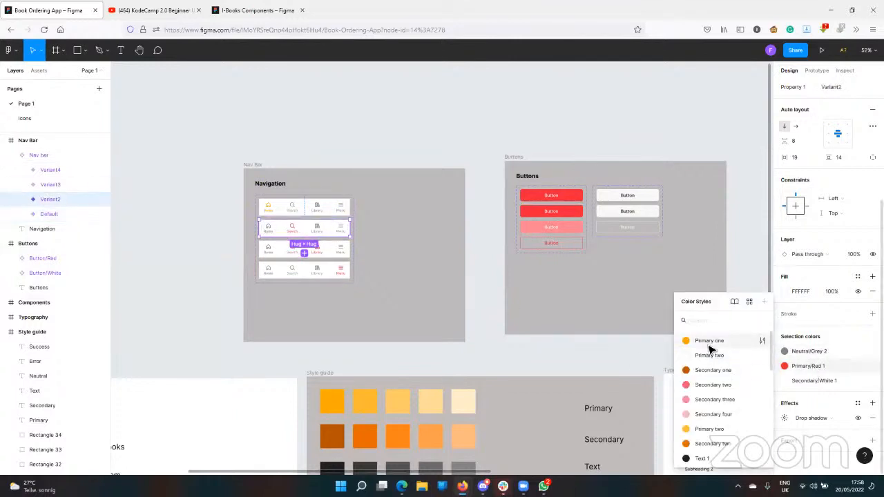
left_click(707, 354)
left_click(281, 257)
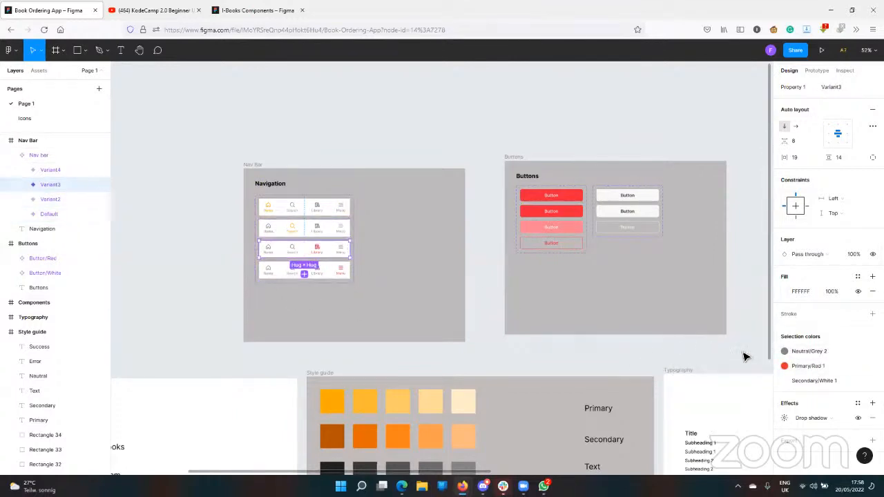
left_click(828, 369)
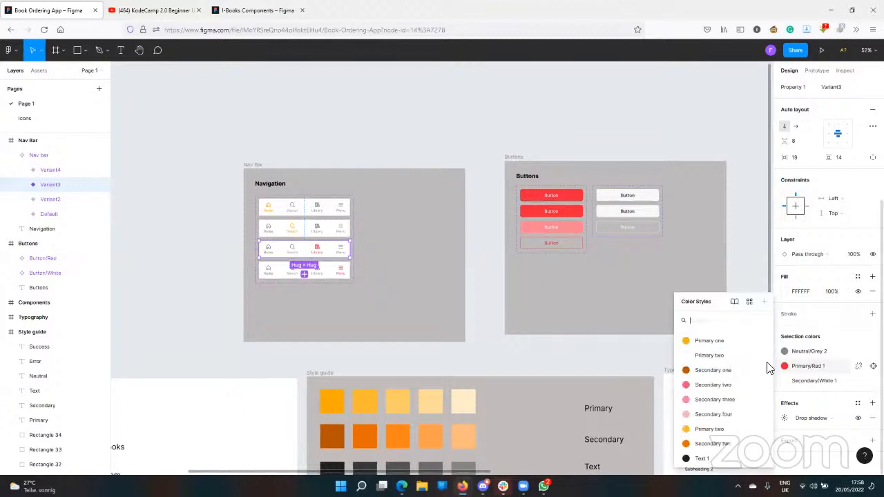
left_click(711, 343)
left_click(280, 275)
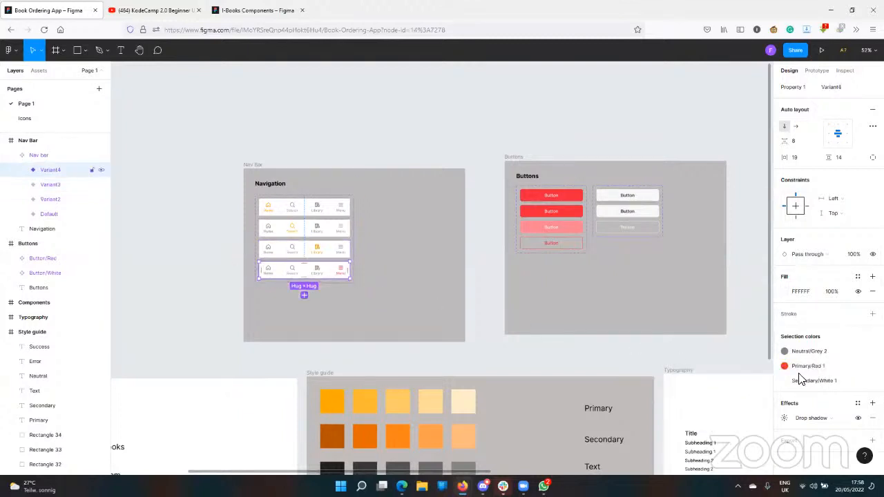
left_click(813, 367)
left_click(717, 342)
Step: Apply the Primary one colour style to the fill of the Button/Elevated variant in the red button set
left_click(563, 205)
left_click(564, 202)
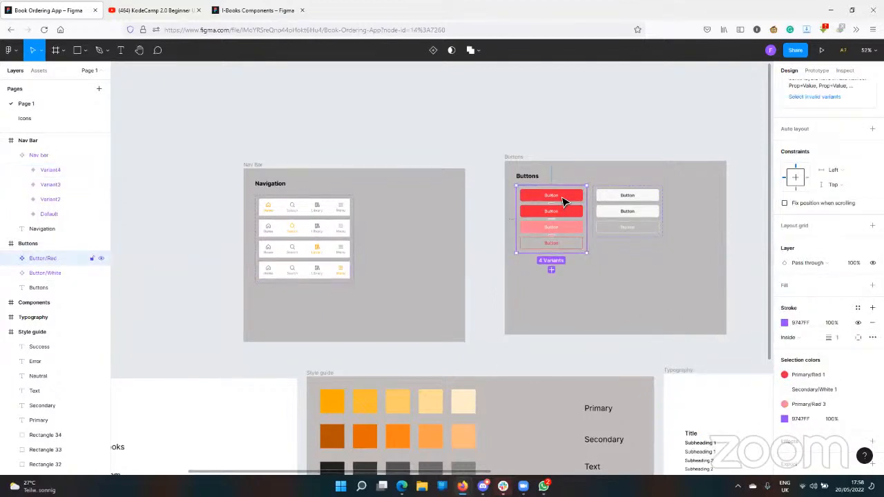
left_click(564, 202)
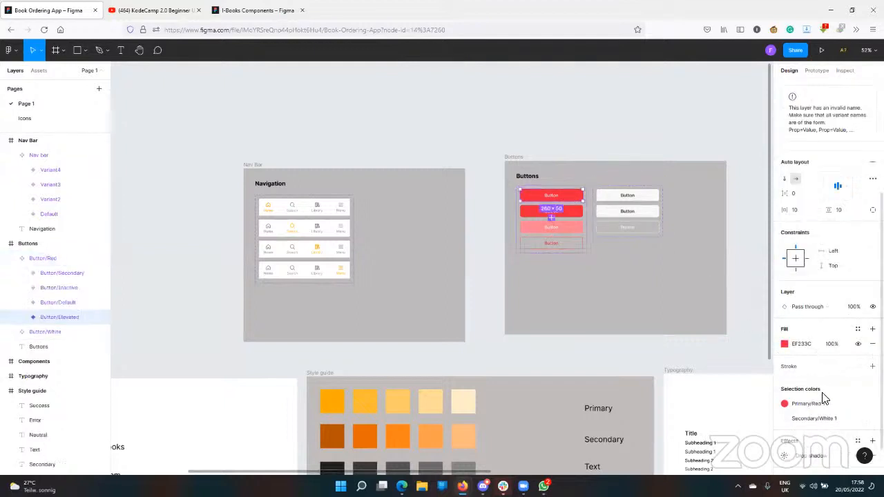
left_click(857, 330)
left_click(838, 352)
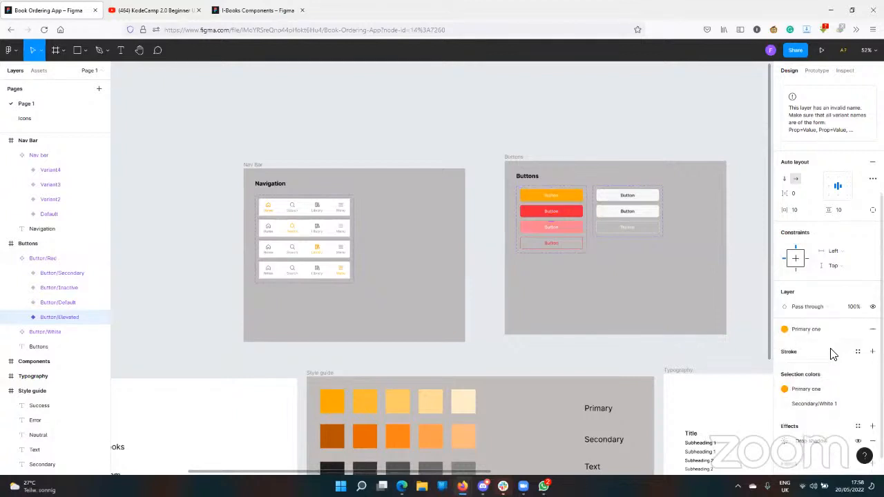
Step: Apply the Secondary one style to the Button/Default variant's fill and the yellow Primary two style to the Button/Inactive variant's fill
left_click(579, 220)
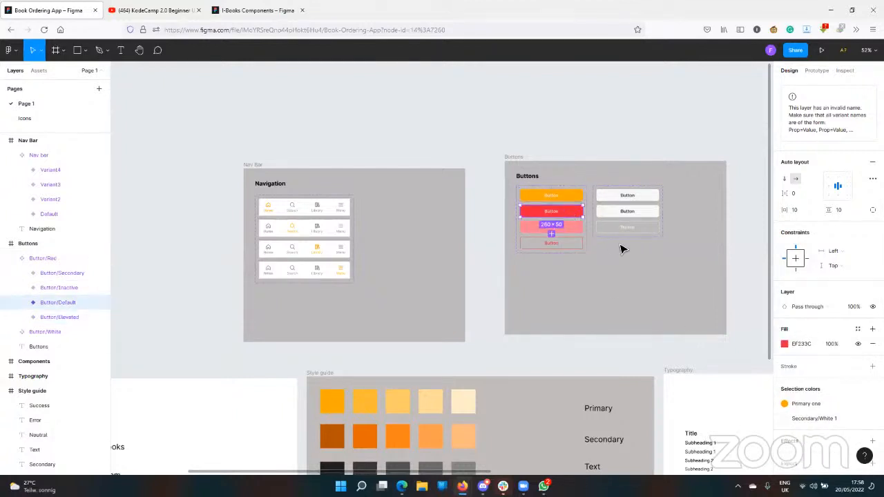
left_click(856, 330)
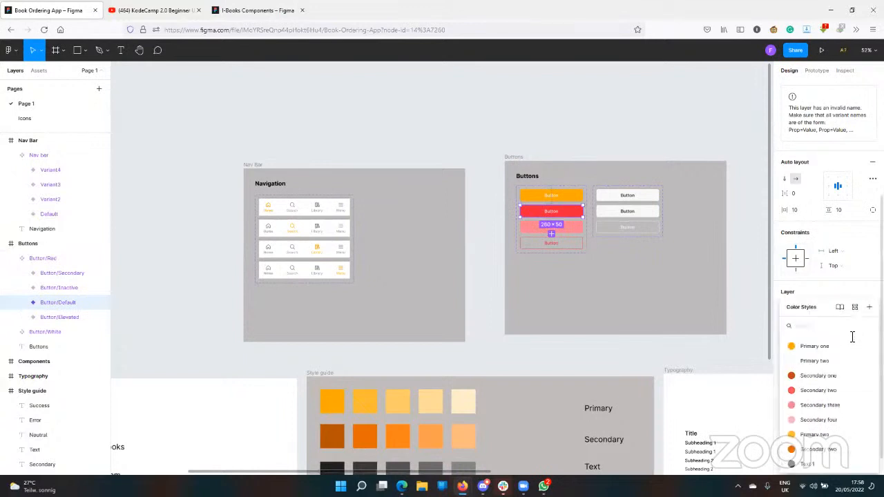
left_click(837, 376)
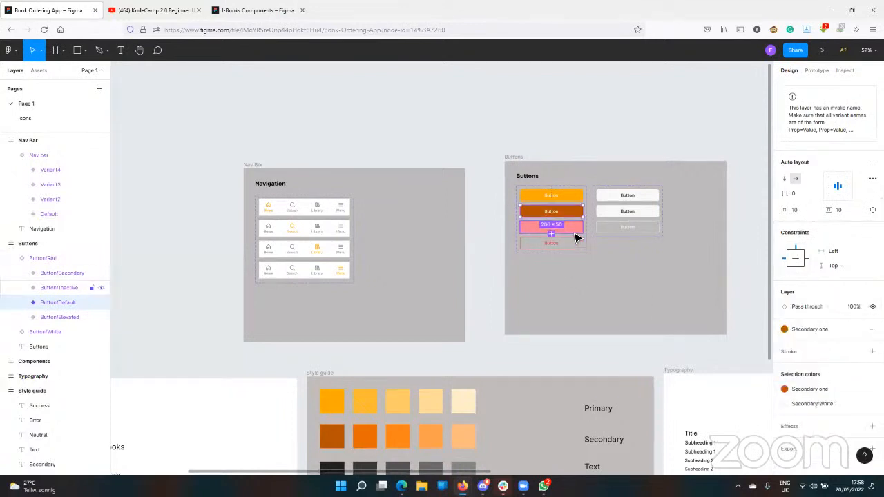
left_click(576, 229)
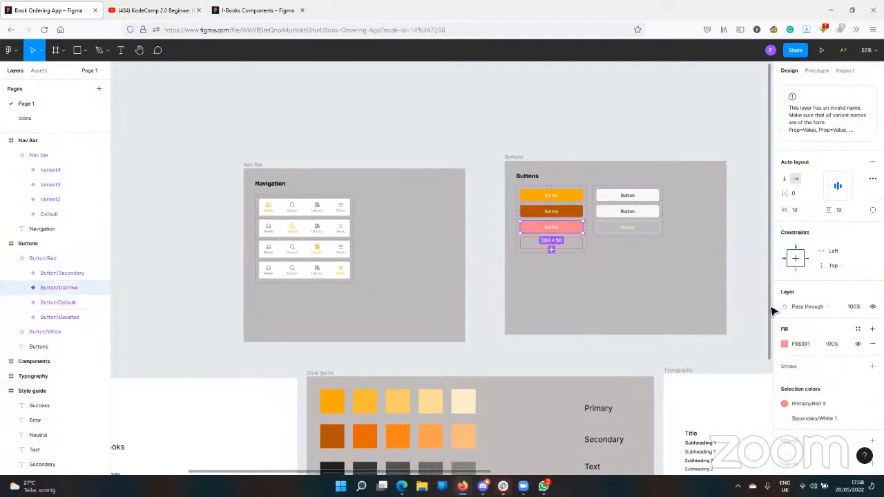
left_click(858, 329)
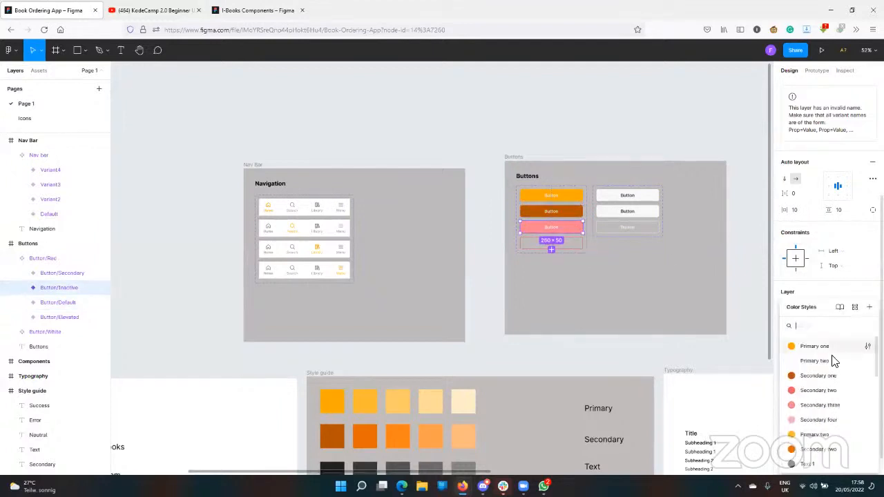
left_click(824, 433)
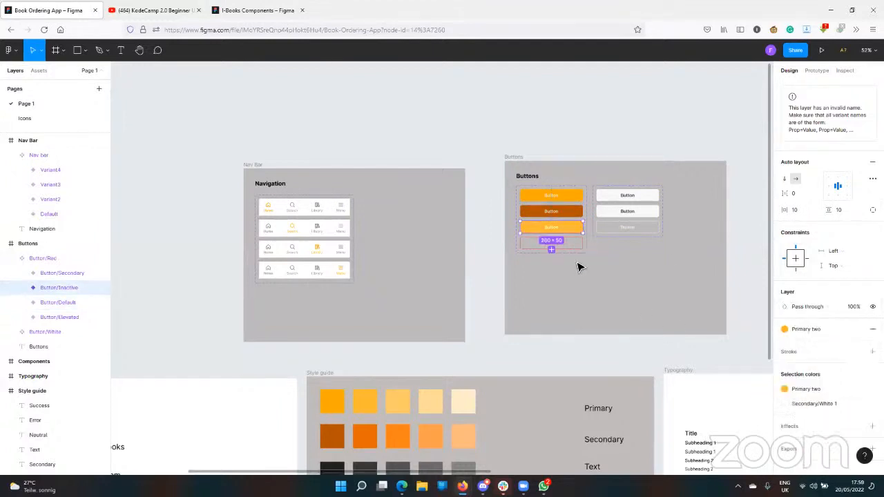
Step: Replace the Primary/Red 1 colour of the outlined Button/Secondary variant with the Secondary one style
left_click(582, 249)
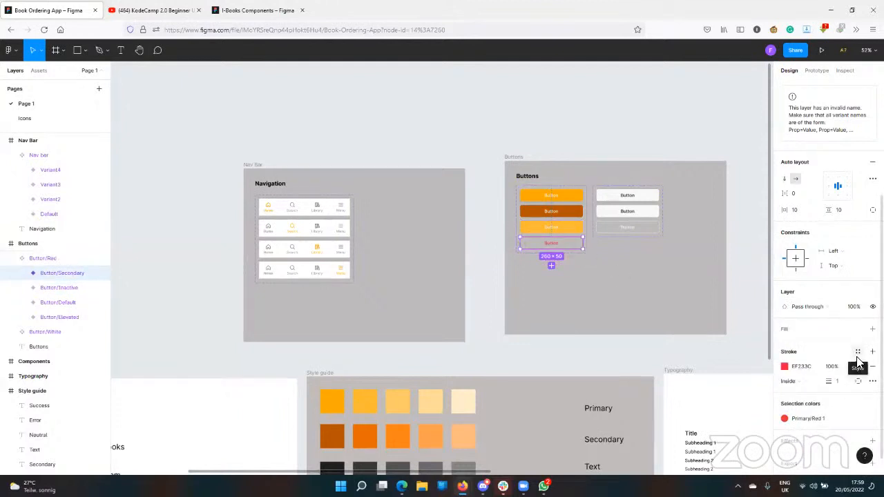
left_click(825, 420)
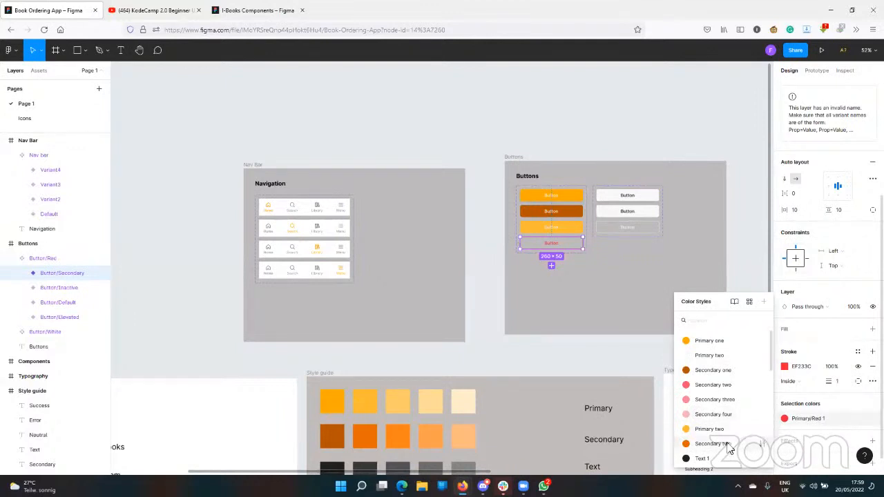
left_click(730, 372)
left_click(652, 285)
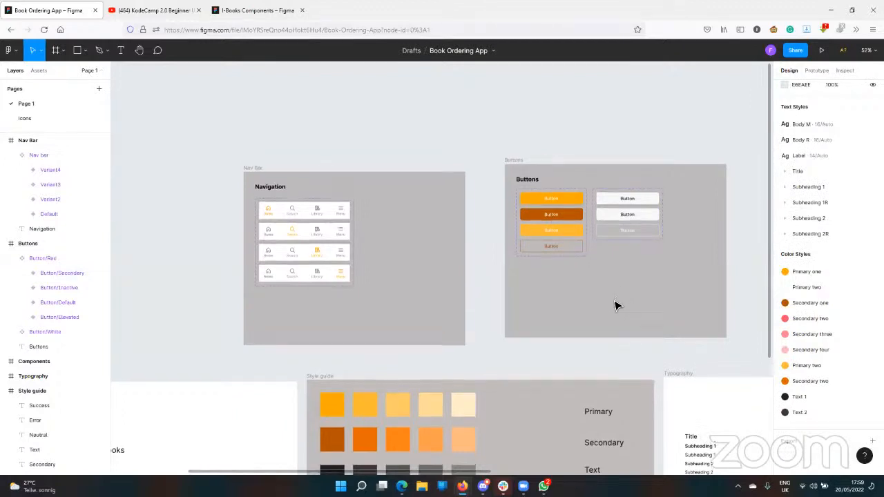
scroll(614, 306, "up", 2)
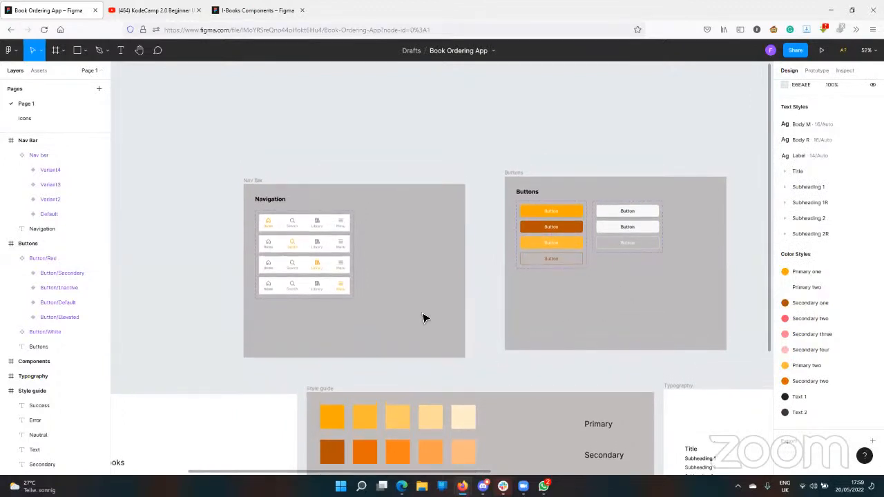
Step: Rename Page 1 as Style guide
left_click(275, 215)
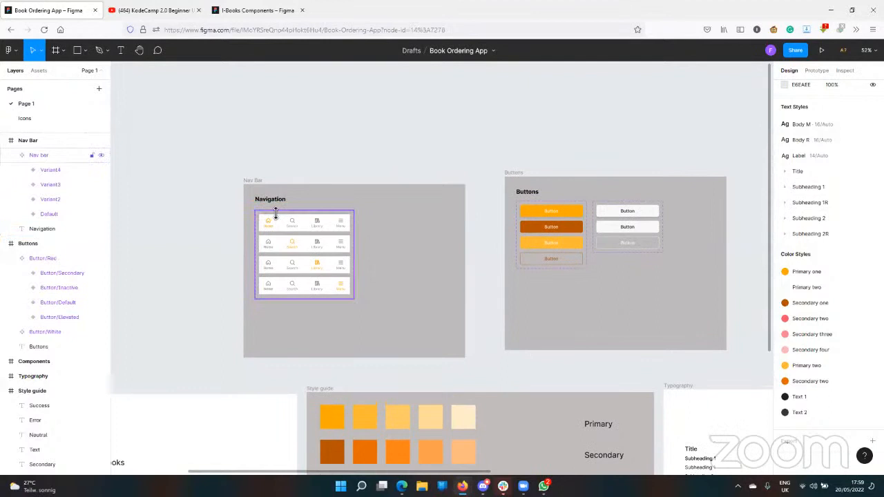
double_click(40, 106)
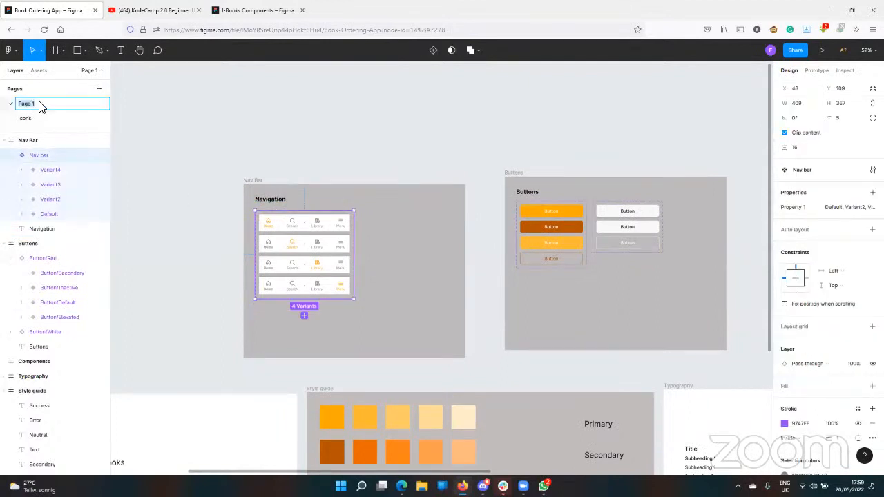
type("Style guide")
key("Return")
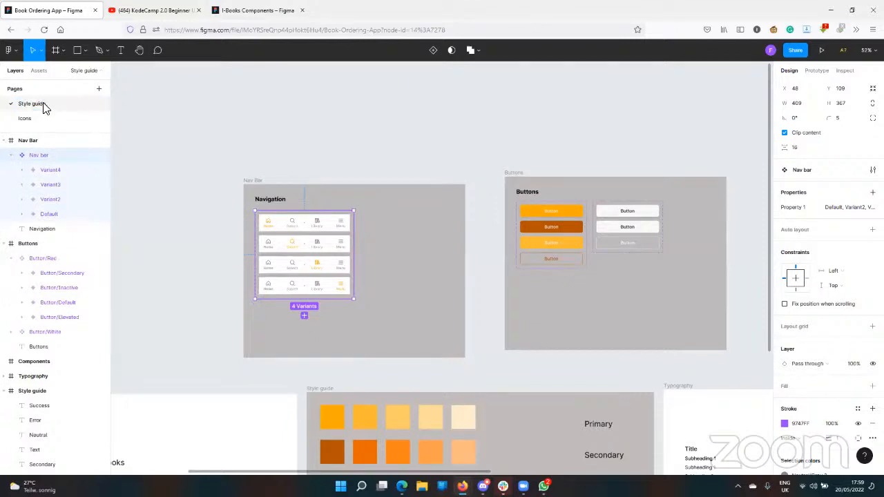
Step: Add a new page named Design
left_click(99, 90)
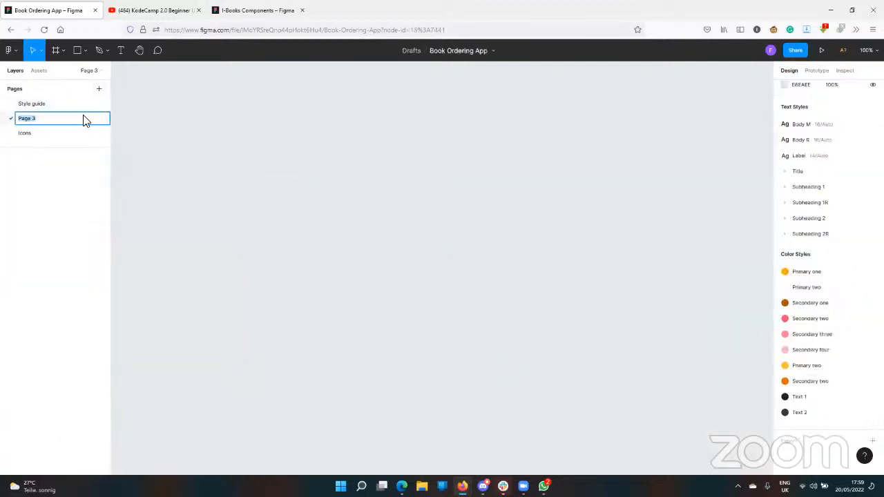
type("Design")
key("Return")
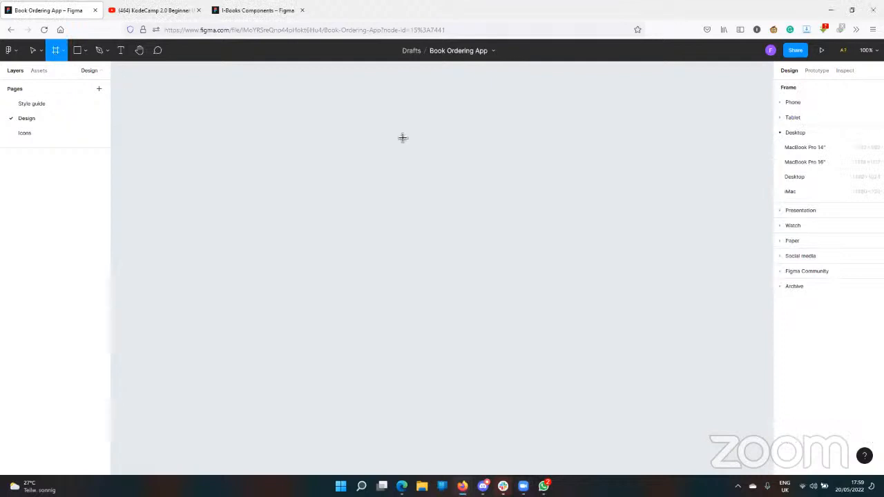
Step: Add an iPhone 13 mini frame to the Design page and return to the Style guide page
left_click(794, 105)
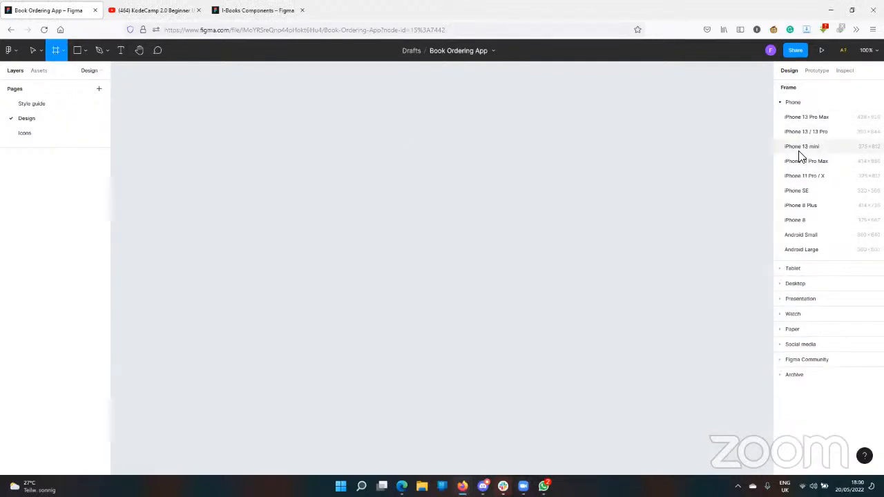
left_click(801, 148)
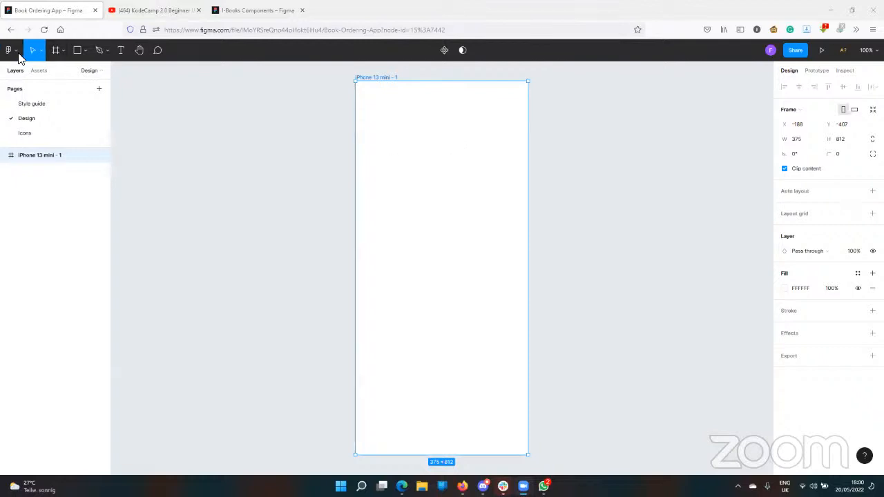
left_click(63, 107)
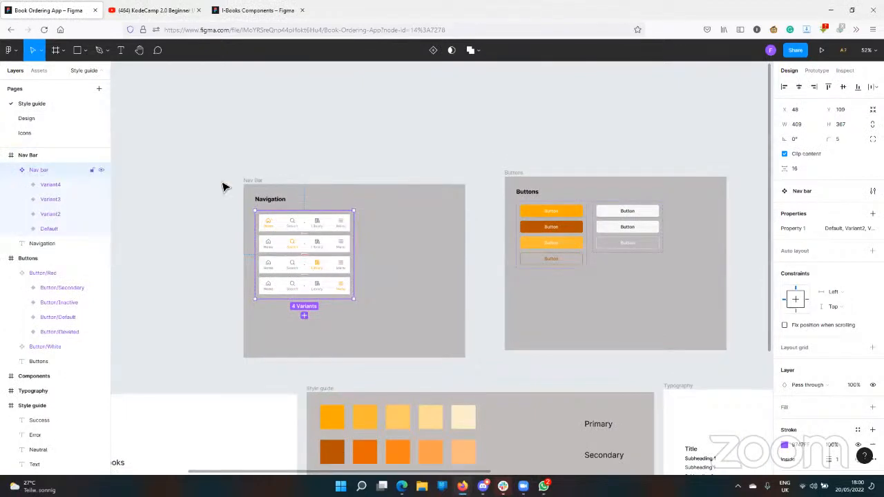
Step: Paste the Nav bar component set onto the Design page and place it beside the iPhone 13 mini frame, clear of its left edge
left_click(59, 123)
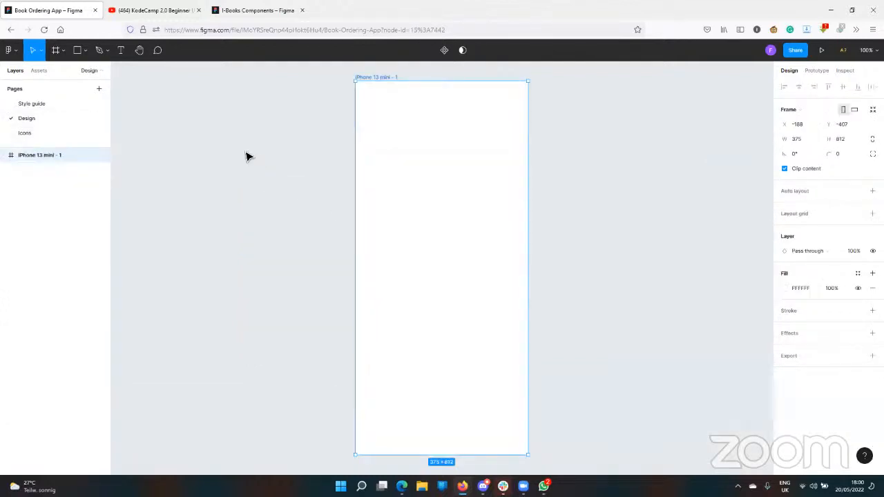
left_click(206, 115)
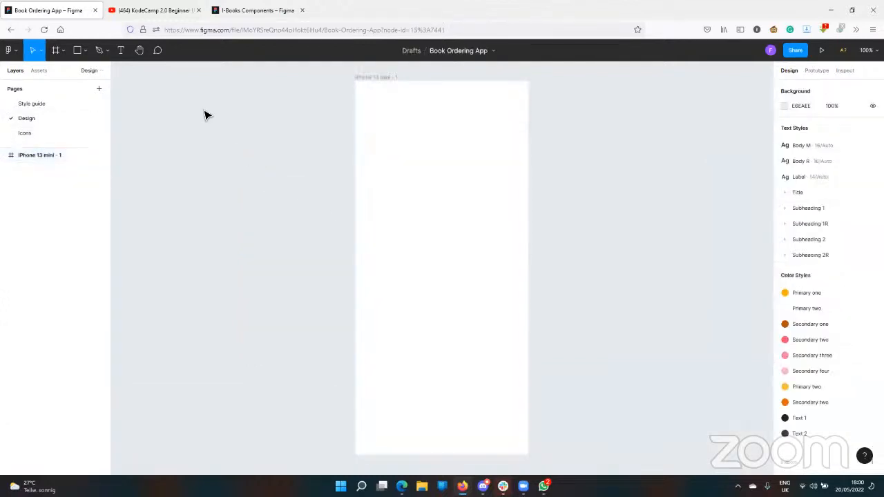
key("ctrl+v")
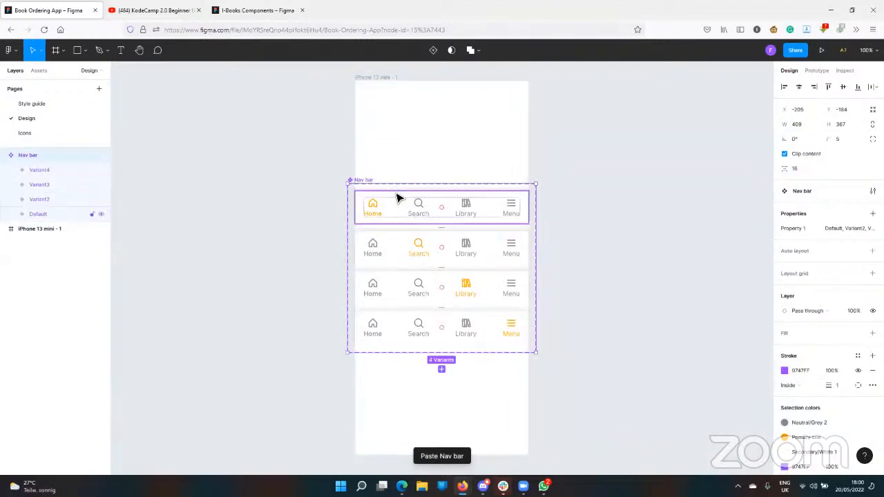
left_click_drag(390, 234, 195, 142)
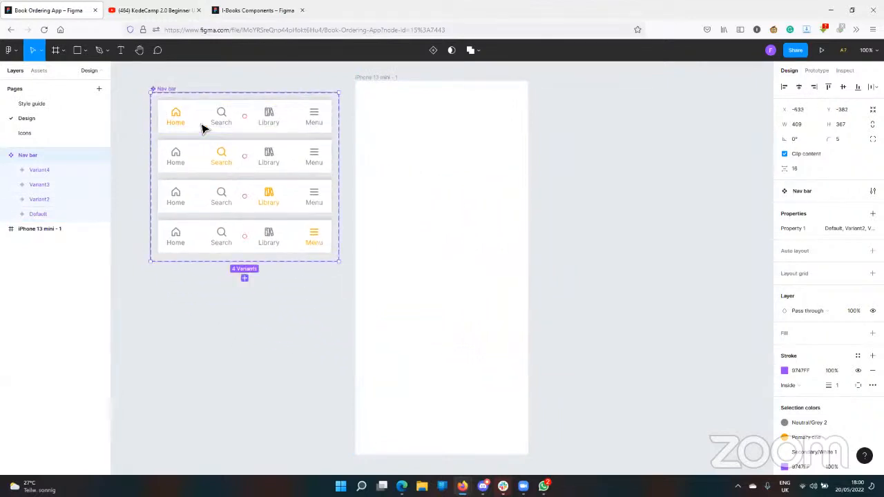
Step: Try to move the Default Nav bar variant itself into the lower part of the iPhone 13 mini frame, and undo the move
left_click(202, 129)
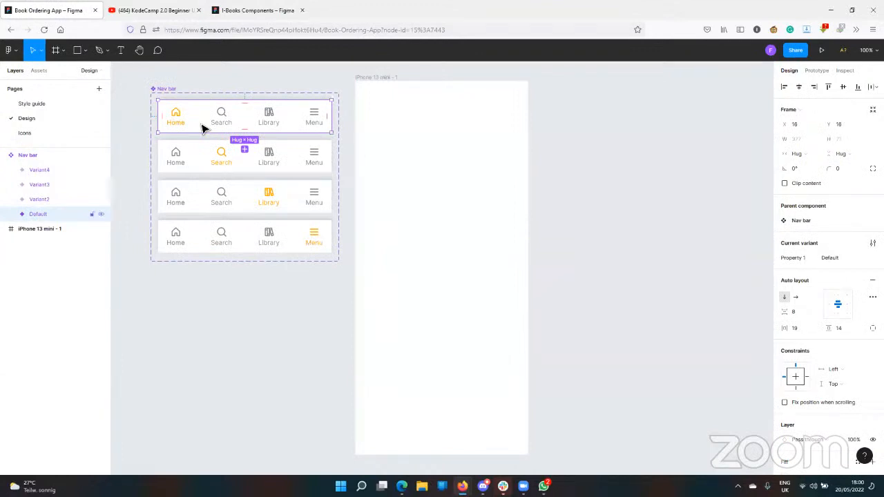
left_click_drag(203, 128, 407, 413)
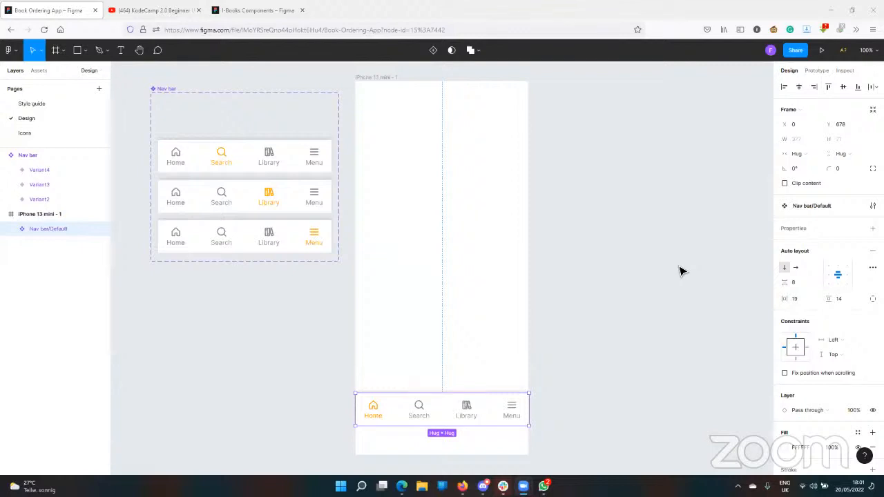
key("super+space")
left_click(633, 295)
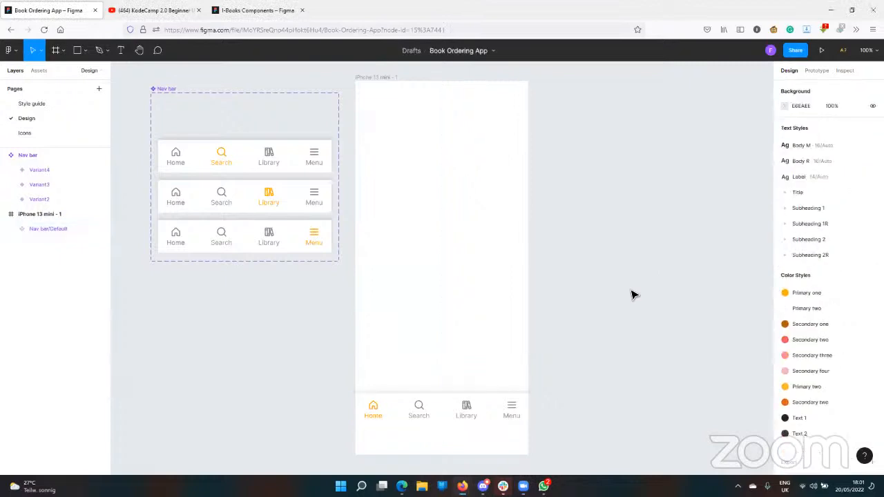
key("ctrl+z")
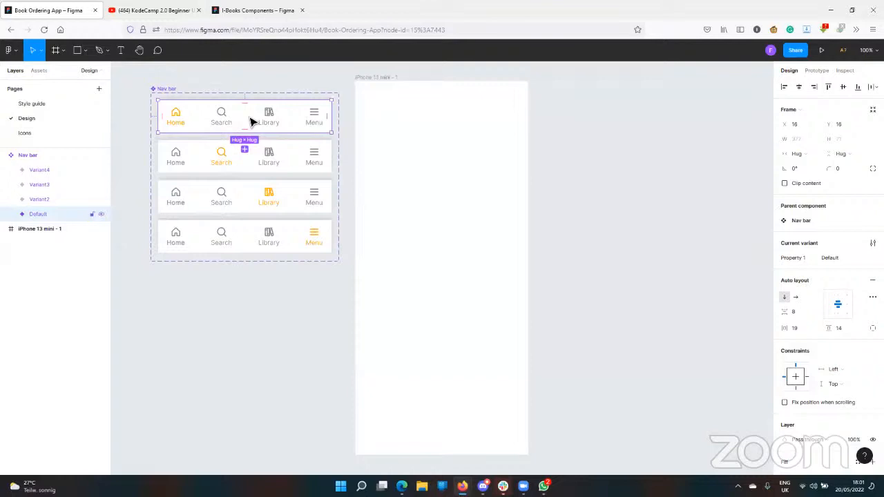
Step: Place a copy of the Default Nav bar variant inside the iPhone 13 mini frame and align it to the frame's bottom edge
left_click(424, 391)
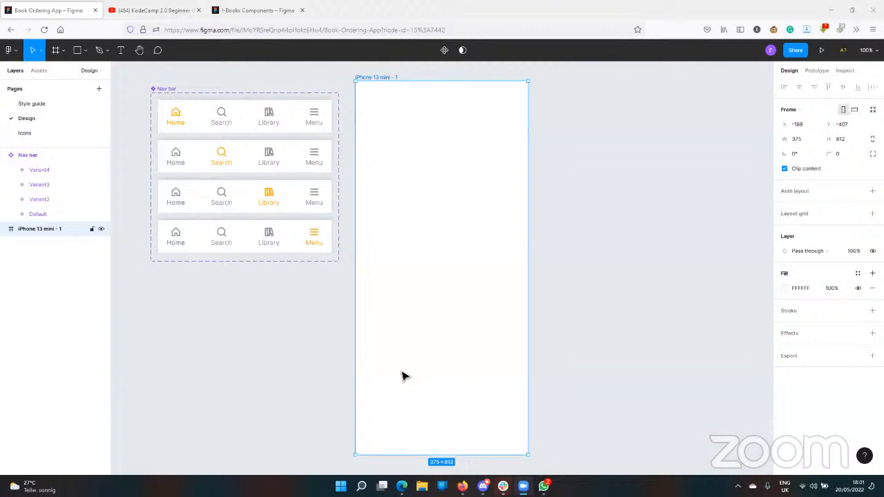
left_click(208, 133)
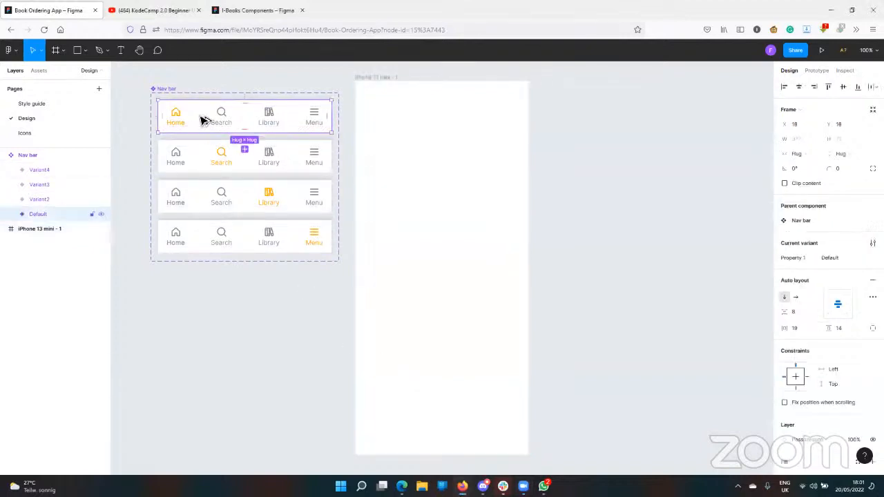
left_click_drag(201, 116, 400, 375)
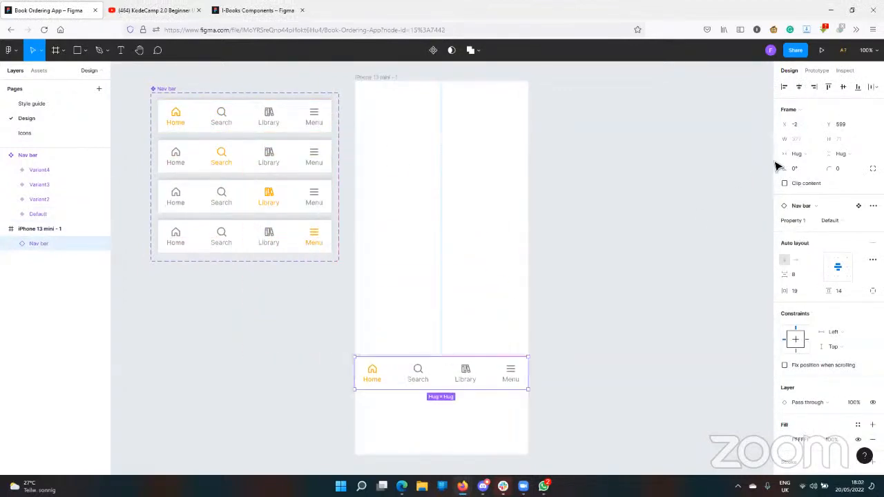
left_click(853, 90)
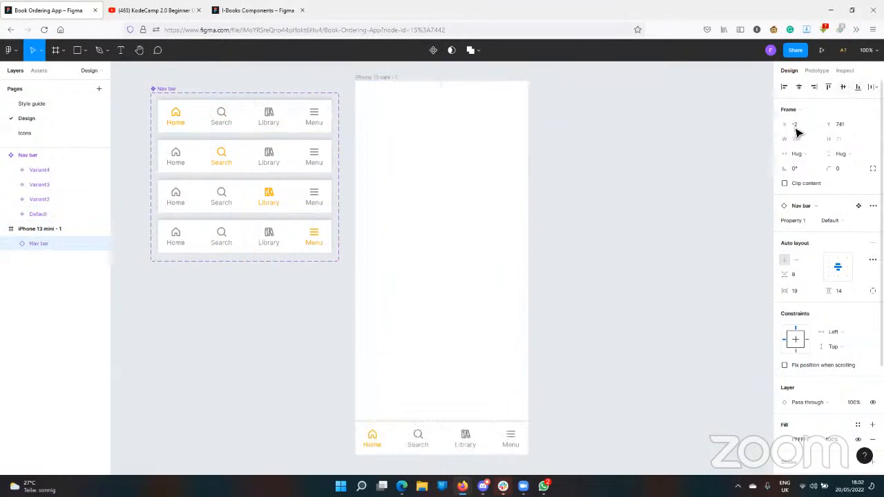
left_click(437, 332)
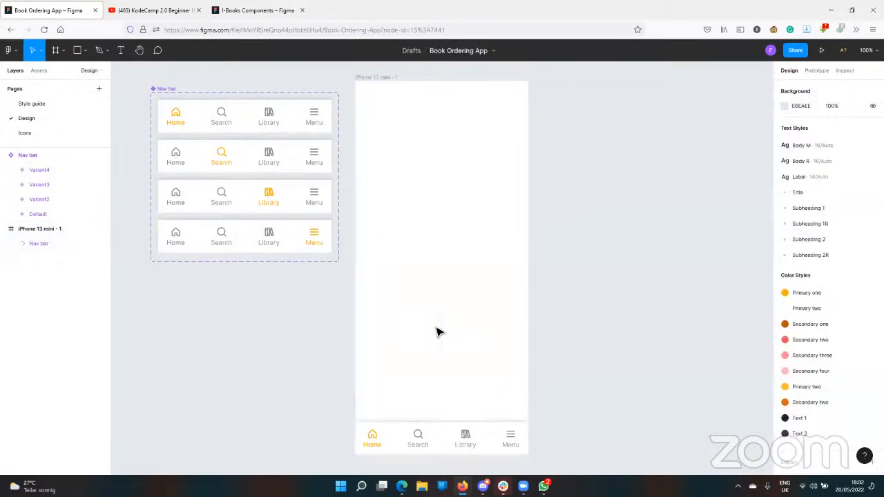
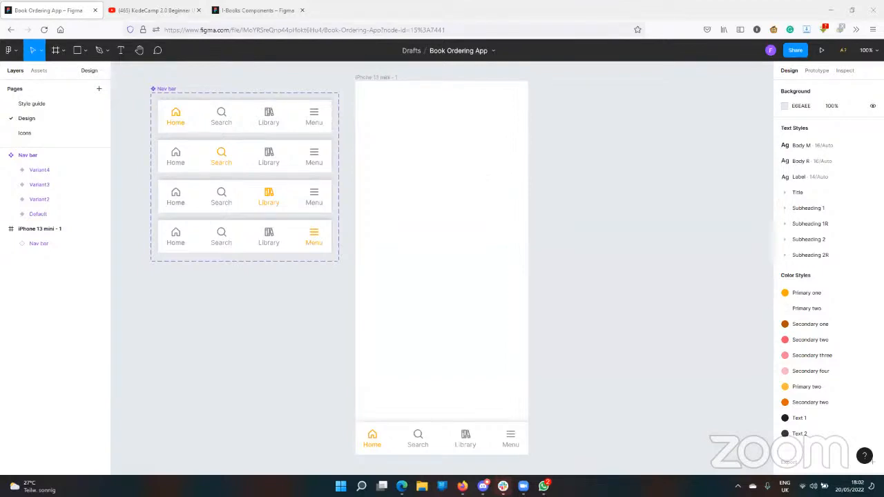
Step: Rename the iPhone 13 mini frame on the Design page as Home
left_click(399, 95)
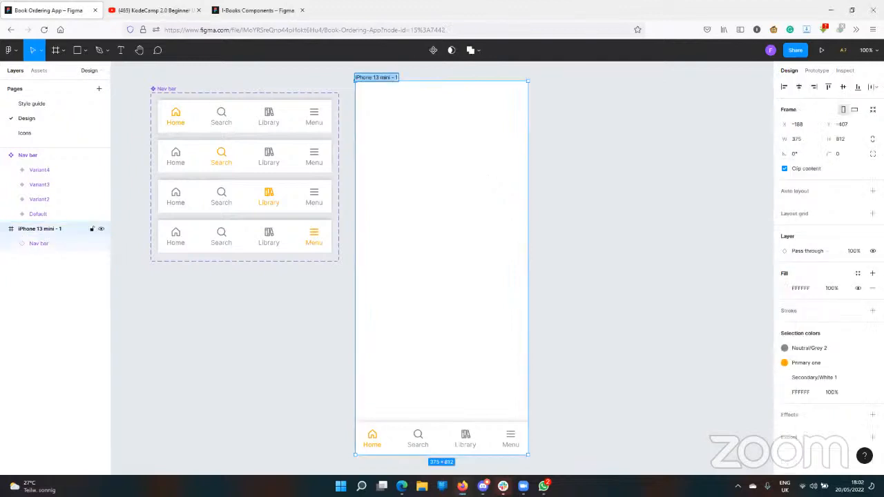
type("Home")
key("Return")
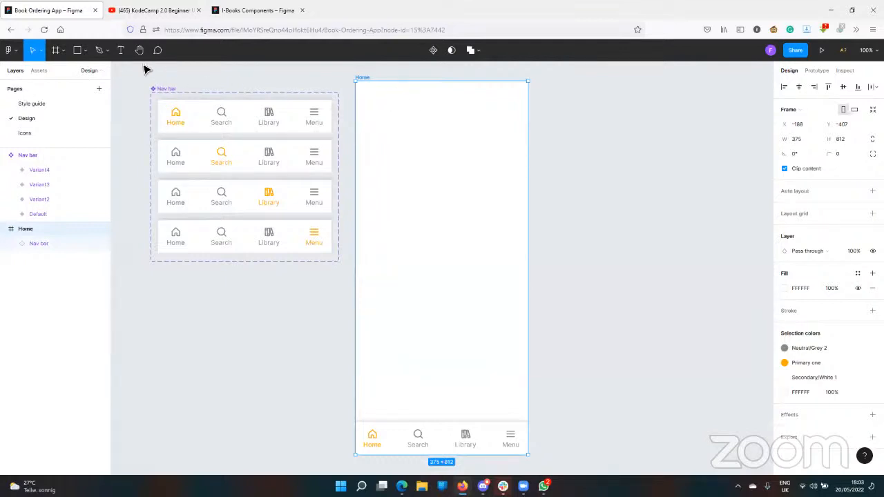
Step: Add a 50 × 50 circle in the upper-right corner area of the Home frame, at about X 296, Y 25
left_click(85, 50)
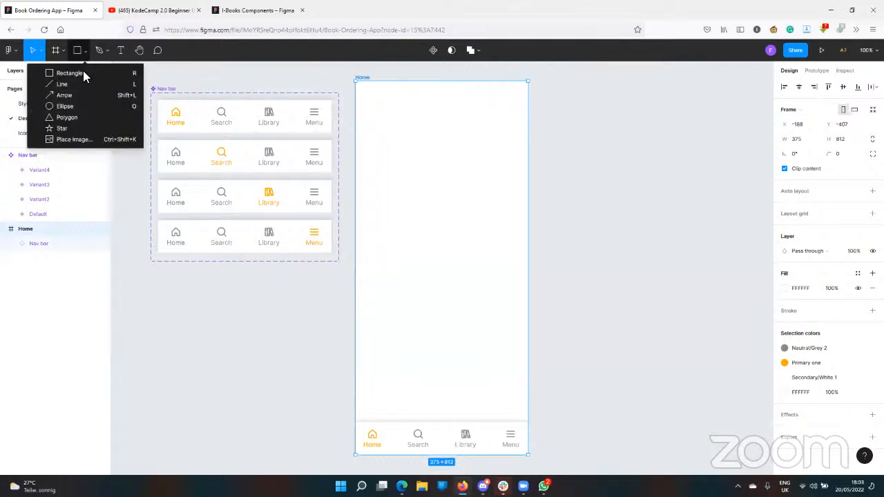
left_click(82, 107)
left_click(500, 105)
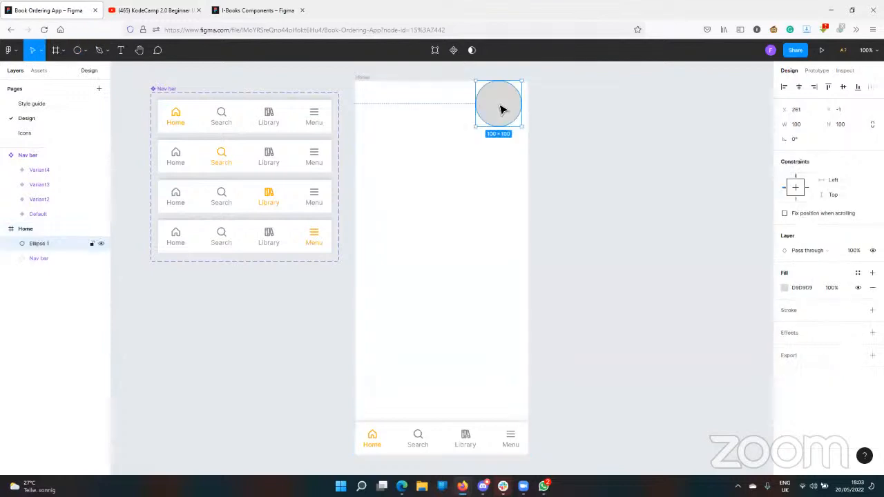
left_click_drag(503, 110, 503, 126)
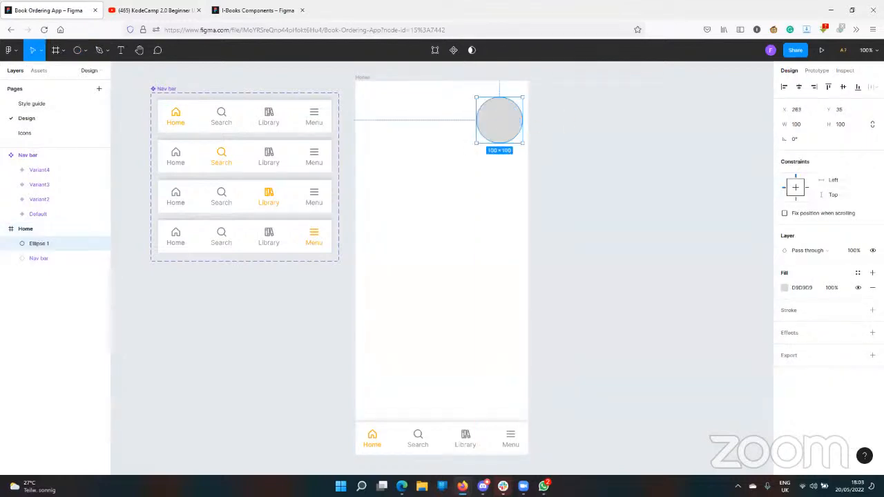
left_click(811, 129)
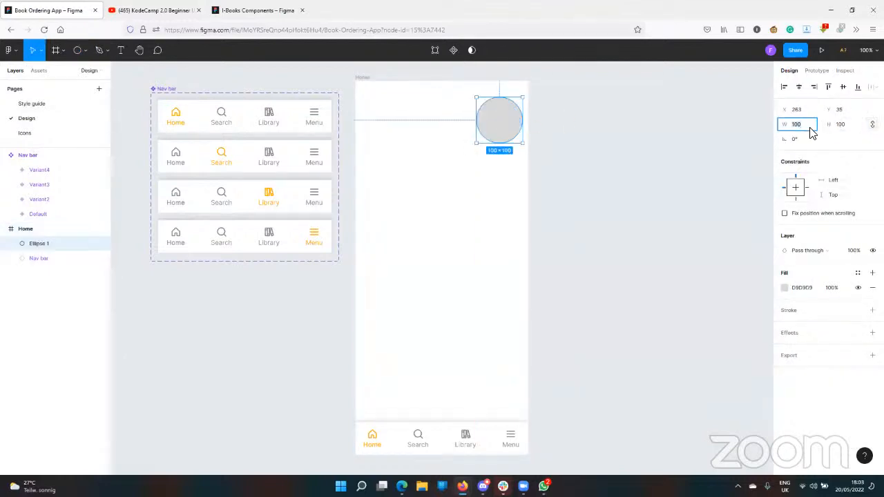
type("50")
key("Return")
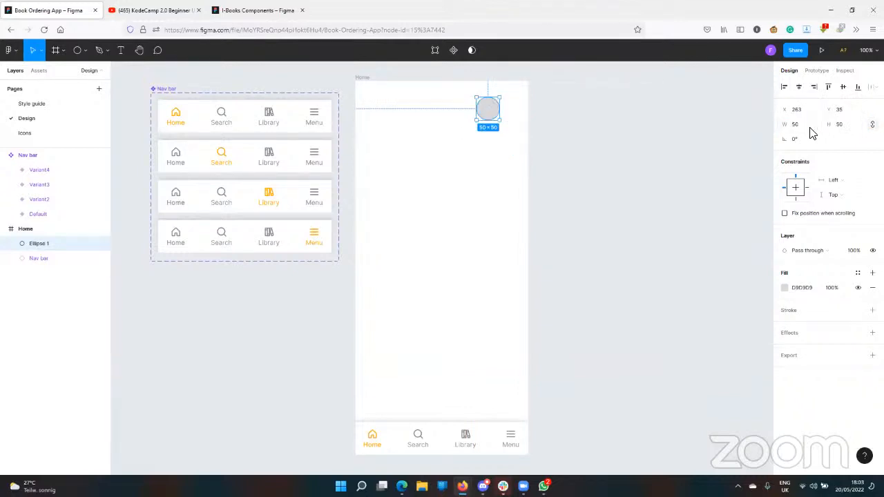
left_click_drag(490, 114, 507, 107)
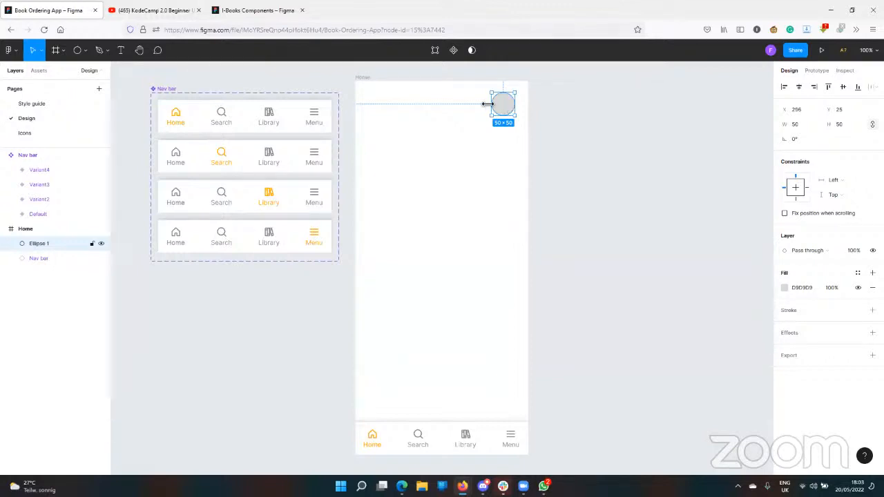
Step: Add a layout grid to the Home frame as 12 stretched columns with a margin of 16
left_click(387, 89)
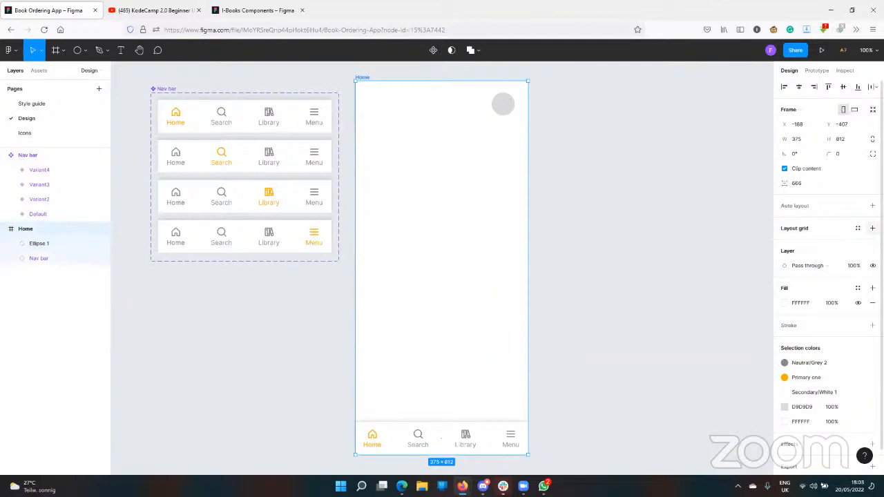
left_click(873, 228)
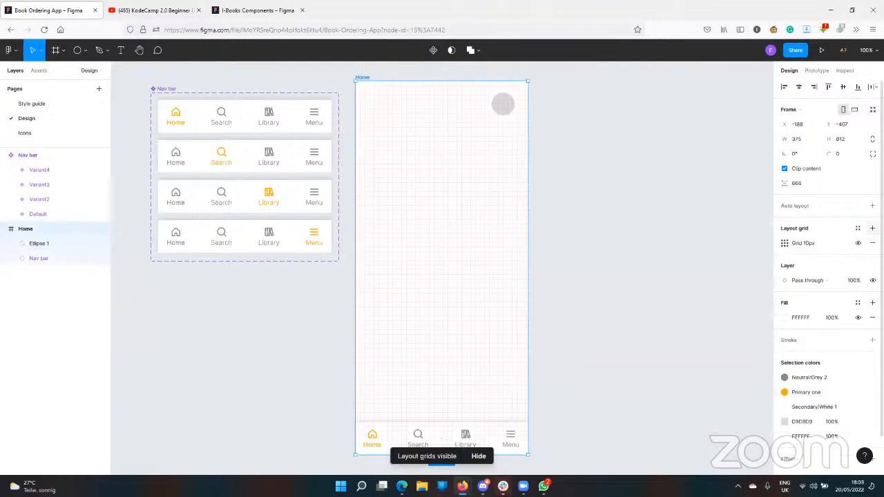
left_click(786, 245)
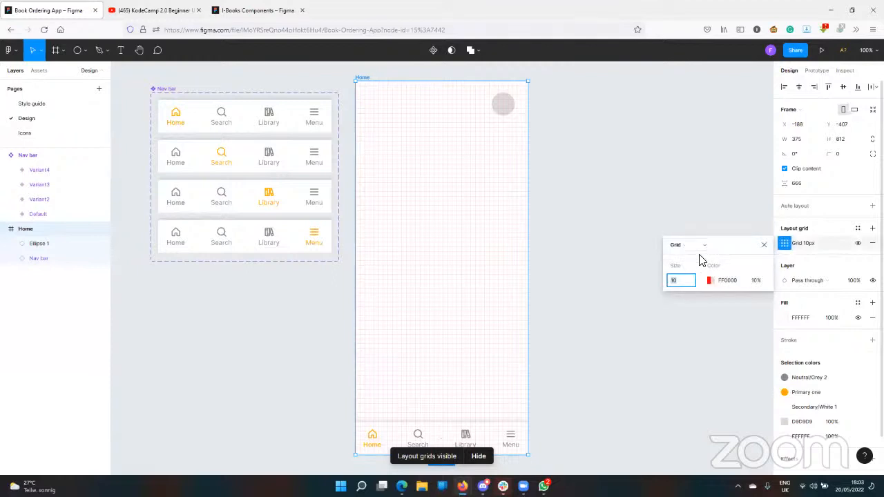
left_click(703, 250)
left_click(701, 261)
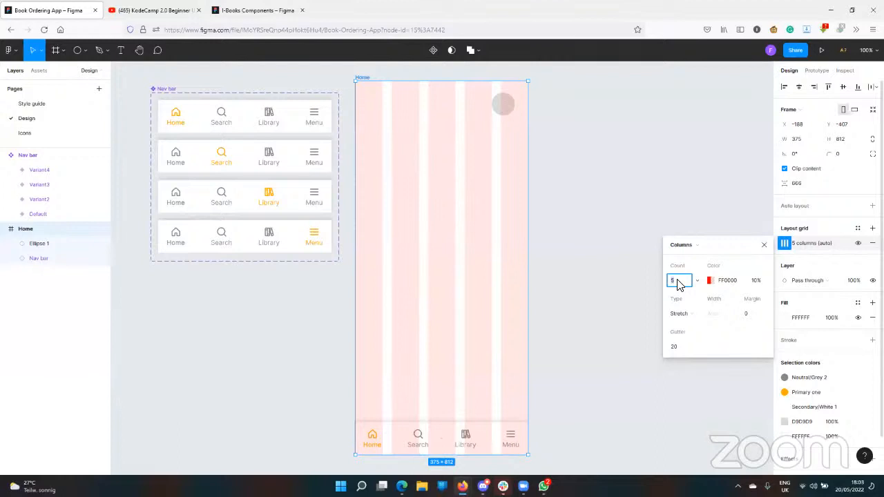
type("12")
left_click(755, 315)
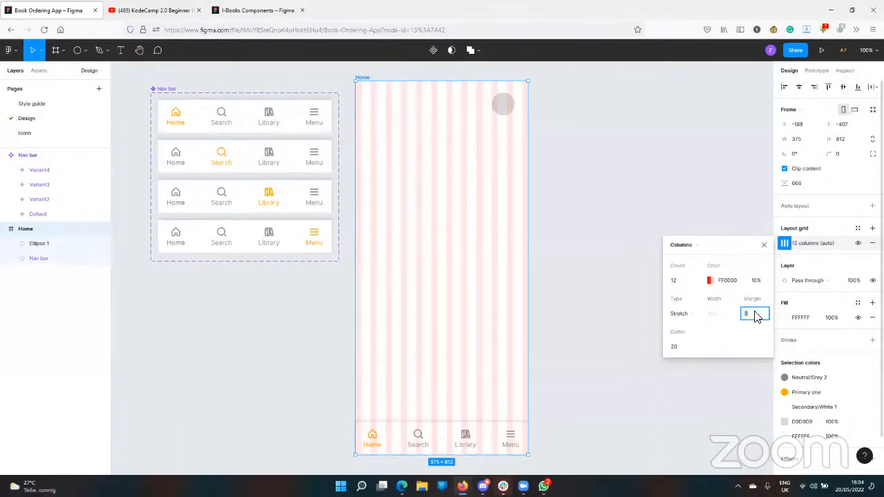
type("16")
key("Return")
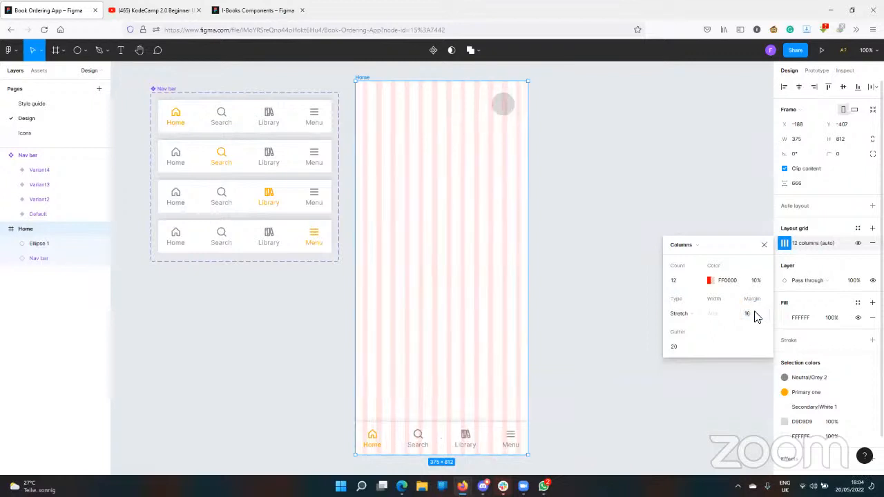
Step: Set the Home frame's grid to 6 columns and move the circle against its right margin, at about X 309, Y 24
left_click(685, 287)
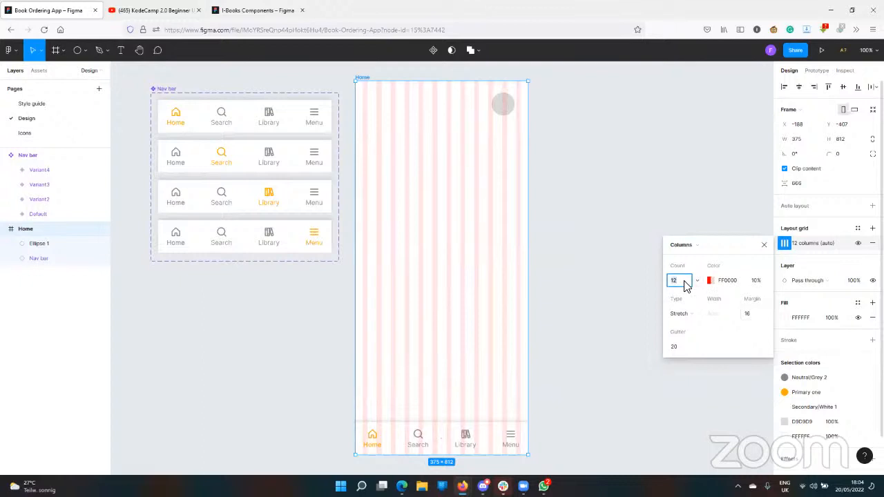
type("6")
key("Return")
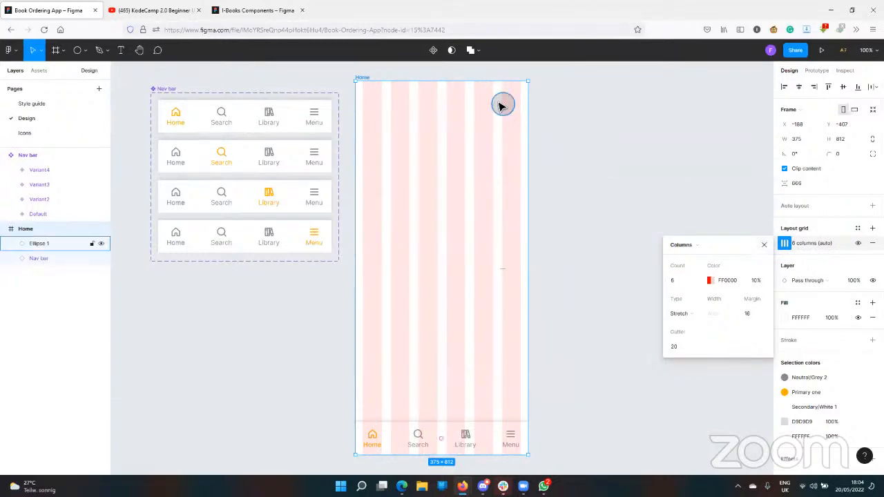
left_click(502, 105)
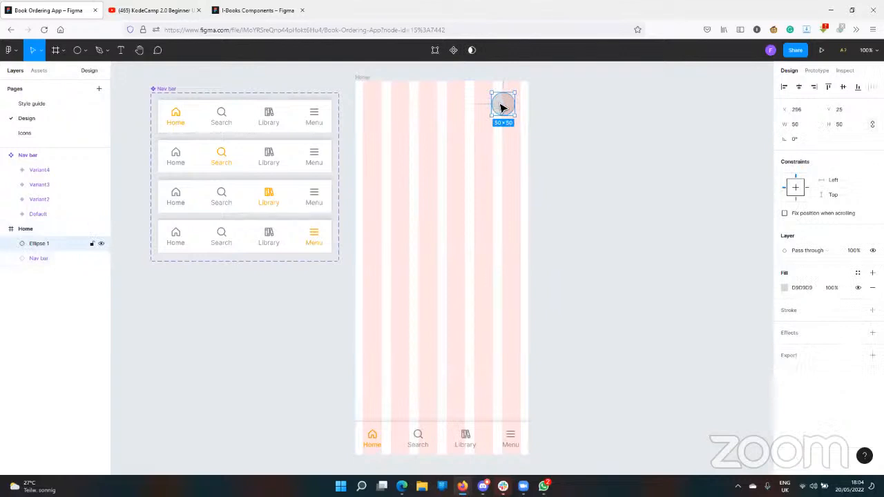
left_click_drag(504, 107, 508, 107)
Step: Add a text layer reading "Hello," followed by the customer's name in the upper-left area of the Home frame, at about X 48, Y 72
left_click(121, 50)
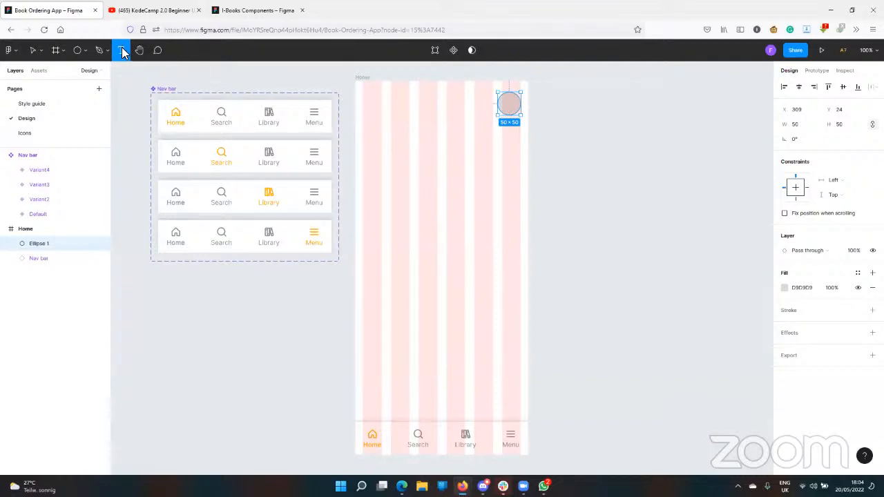
left_click(379, 118)
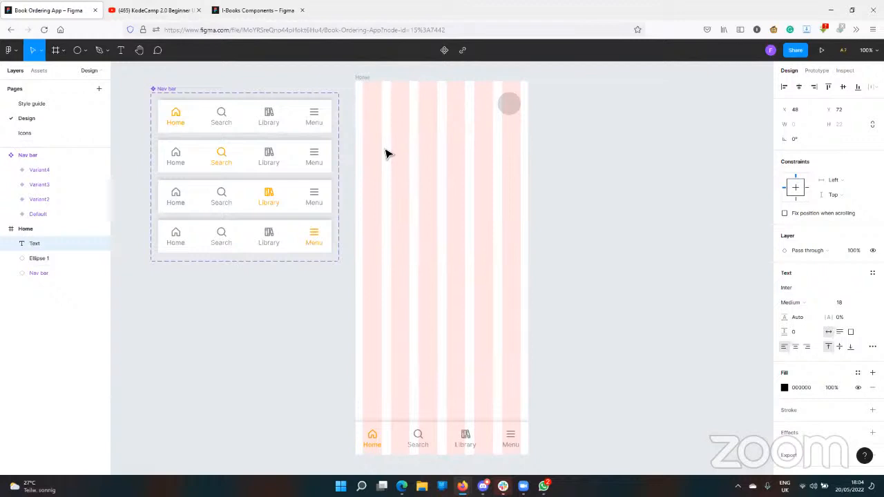
type("Hello, Cara")
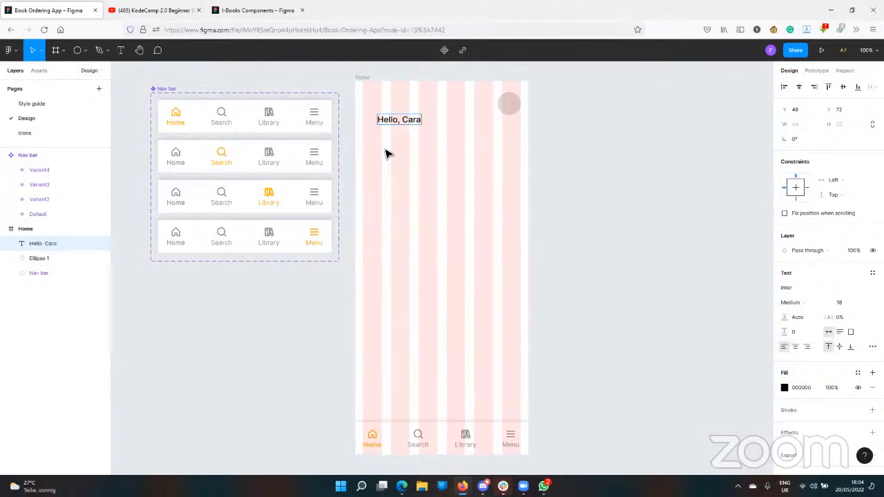
type("mel")
key("Escape")
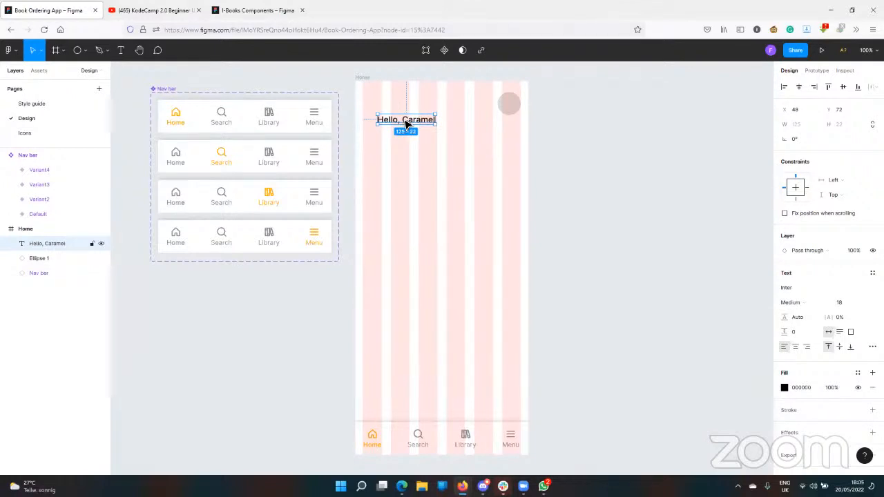
Step: Apply the Title/24 text style to the greeting and set its X position to 16
left_click(872, 273)
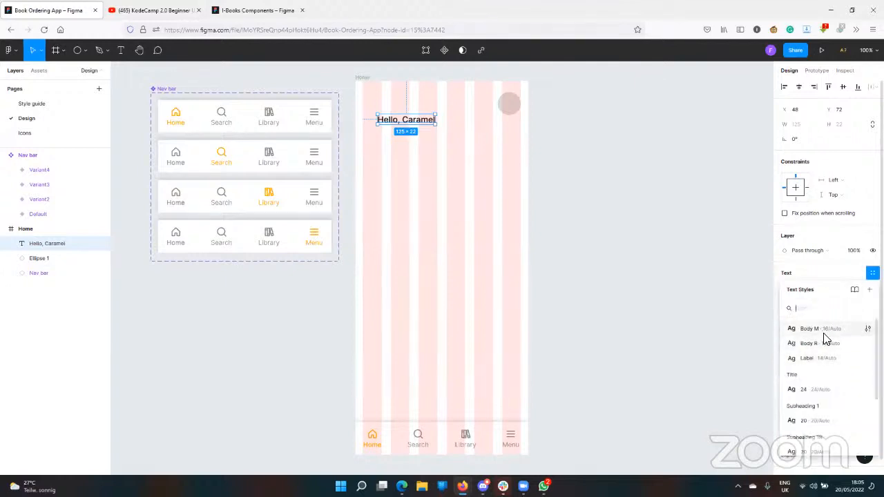
left_click(813, 388)
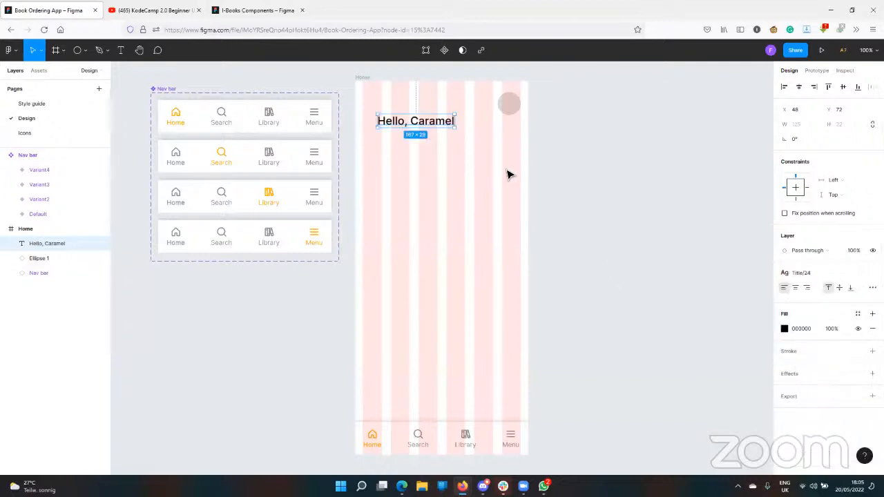
left_click(803, 113)
type("16")
key("Return")
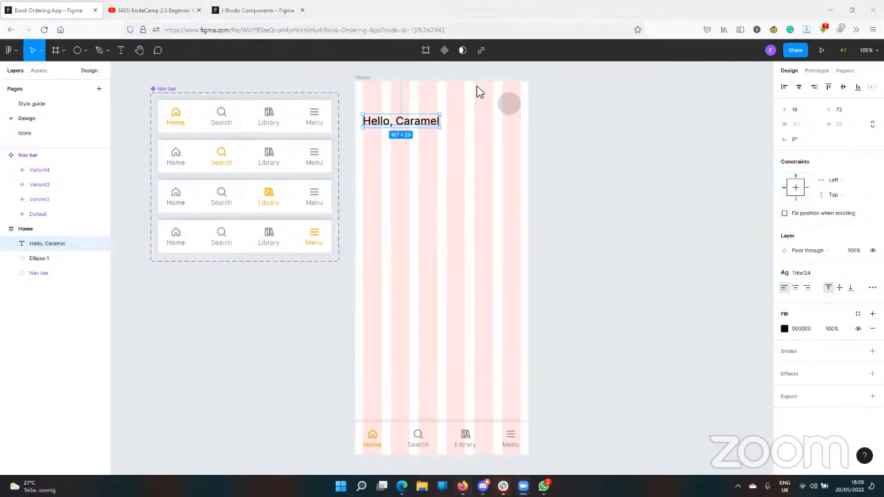
Step: Duplicate the greeting directly below itself and apply the Subheading 2/18 text style to the upper line
left_click_drag(402, 127, 403, 138)
key("alt")
left_click(404, 139)
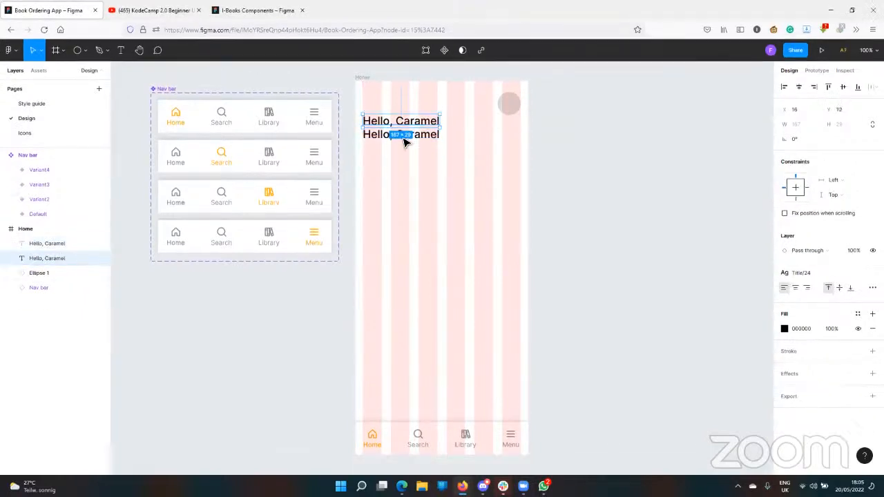
left_click(851, 276)
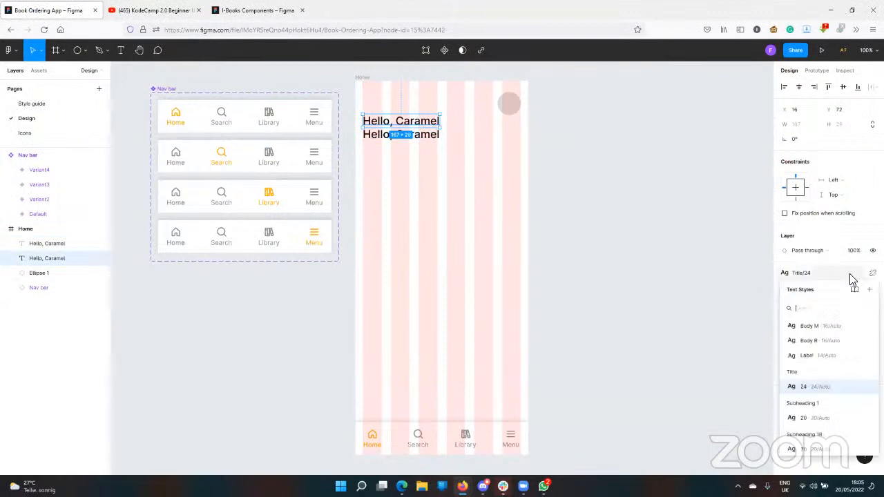
scroll(837, 408, "down", 1)
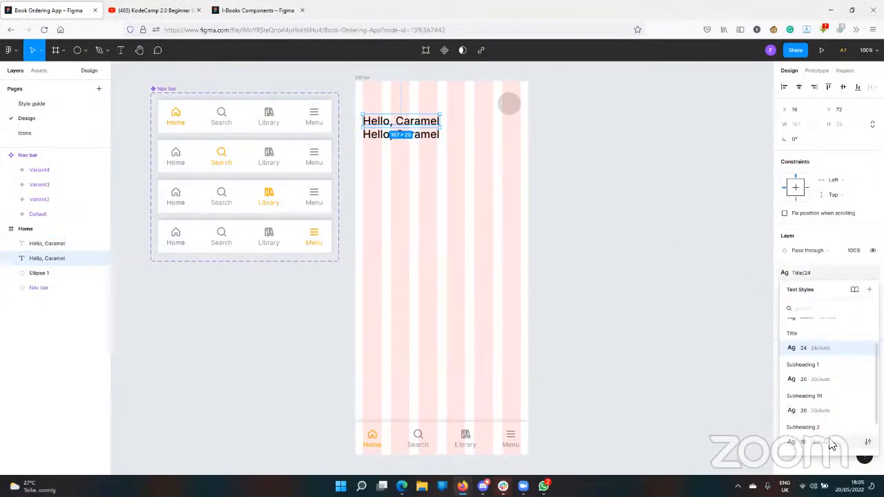
scroll(832, 446, "down", 1)
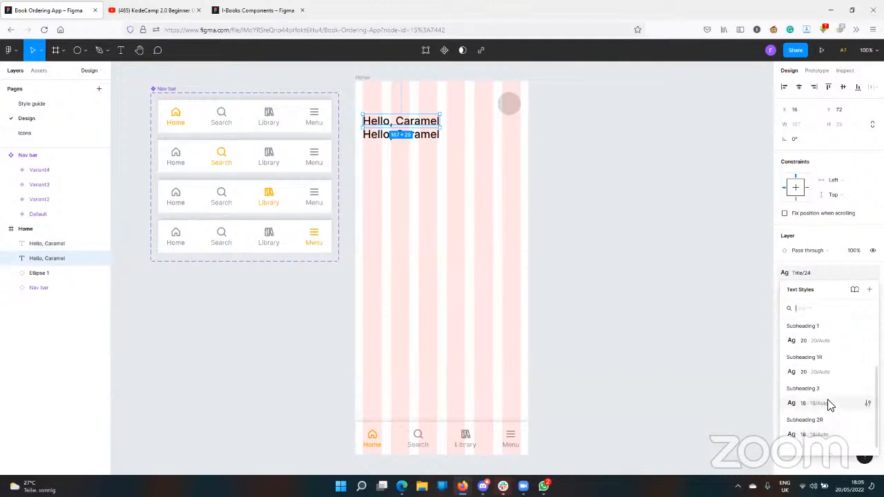
left_click(829, 405)
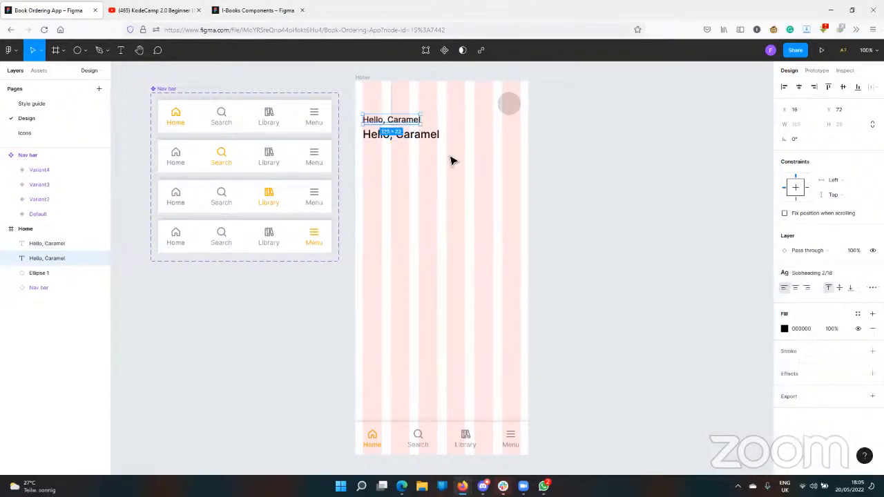
Step: Change the lower greeting line's text to "Welcome Back!"
left_click(425, 136)
double_click(425, 136)
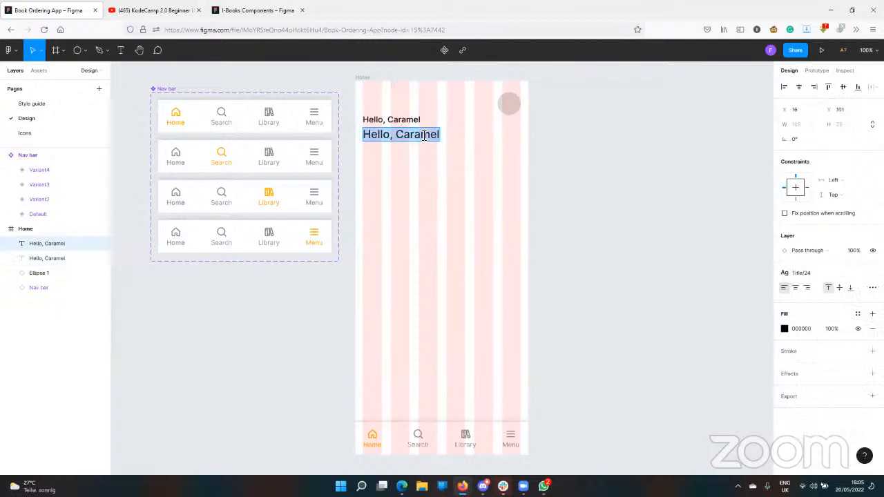
type("Wel")
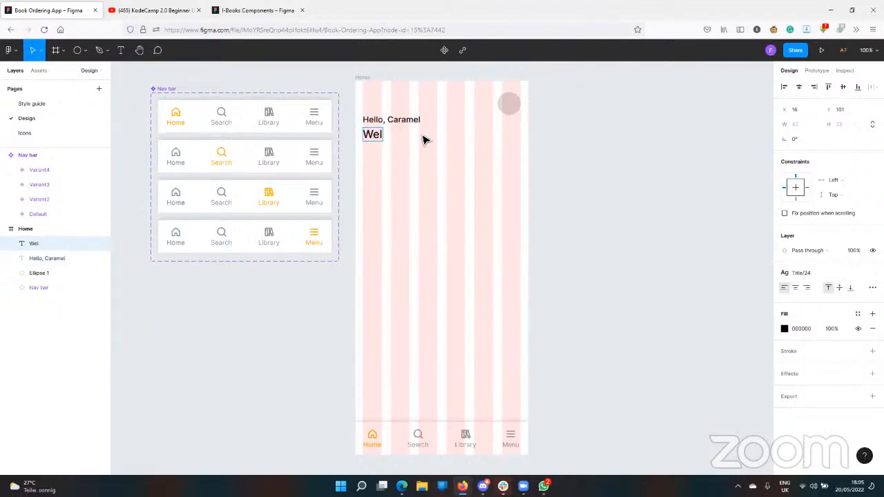
type("come")
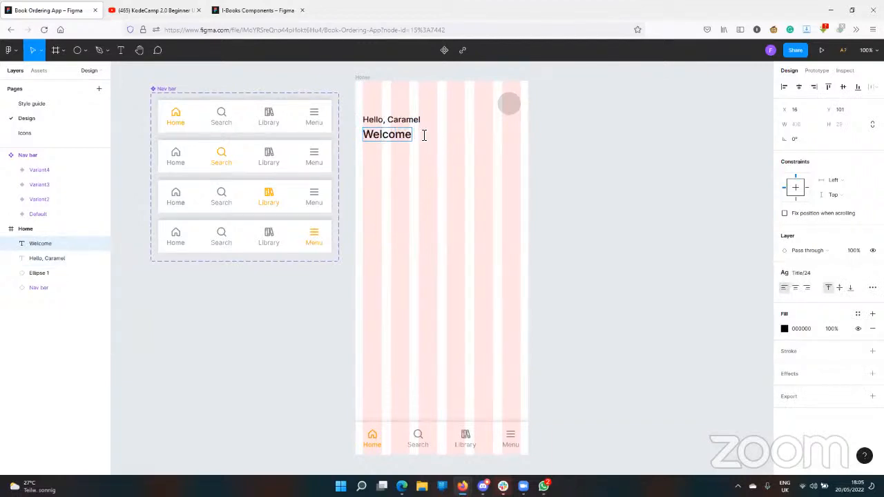
type(" Back")
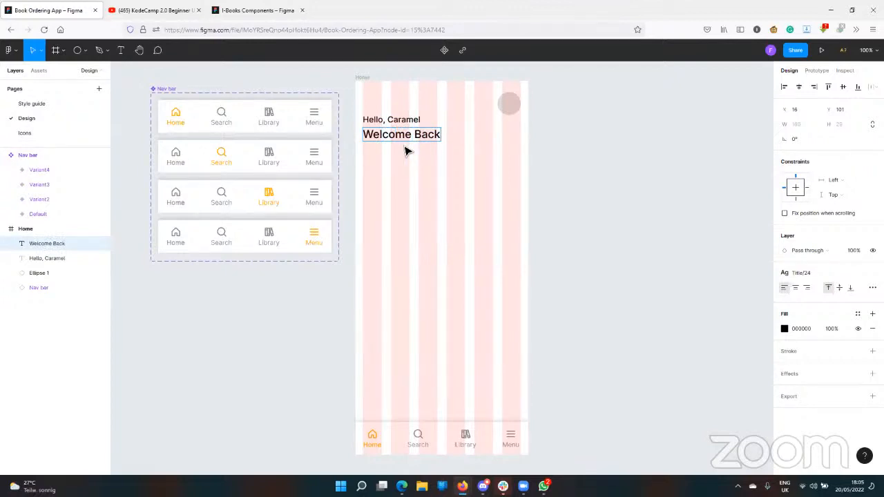
type("!")
key("Escape")
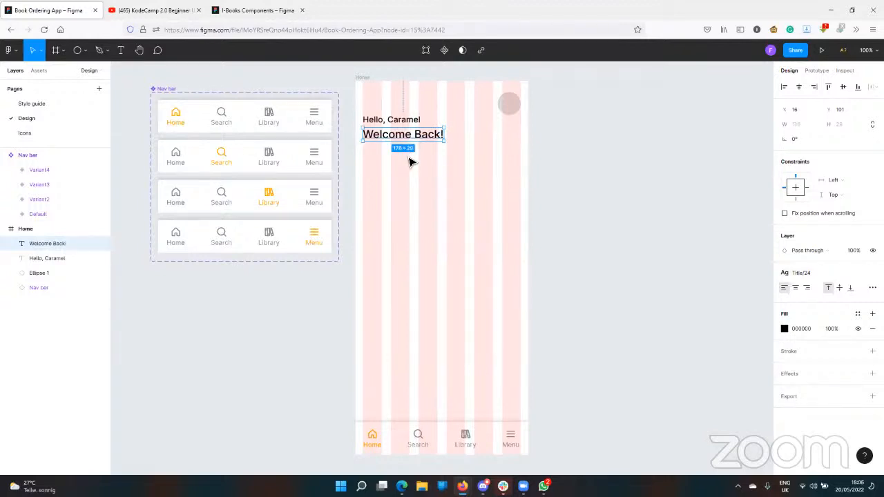
Step: Apply the Text 1 color style to both greeting lines in the Home frame
left_click(401, 126)
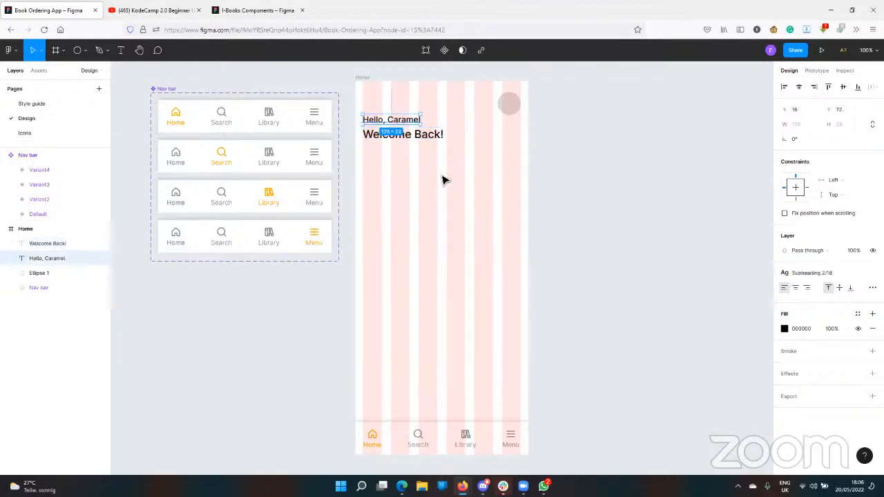
left_click(858, 314)
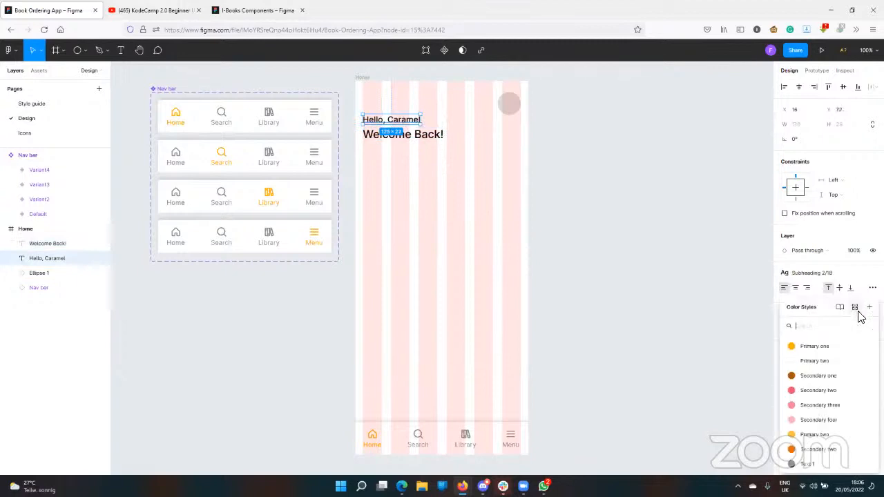
scroll(822, 377, "down", 3)
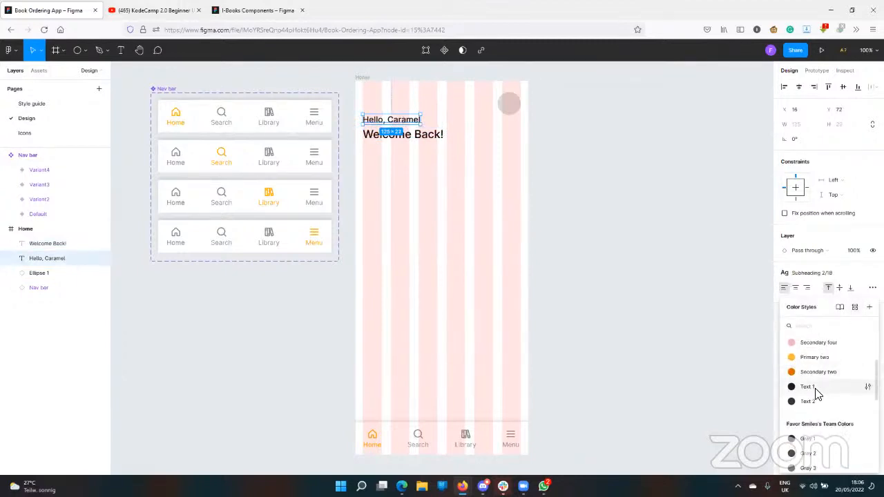
left_click(815, 391)
left_click(434, 141)
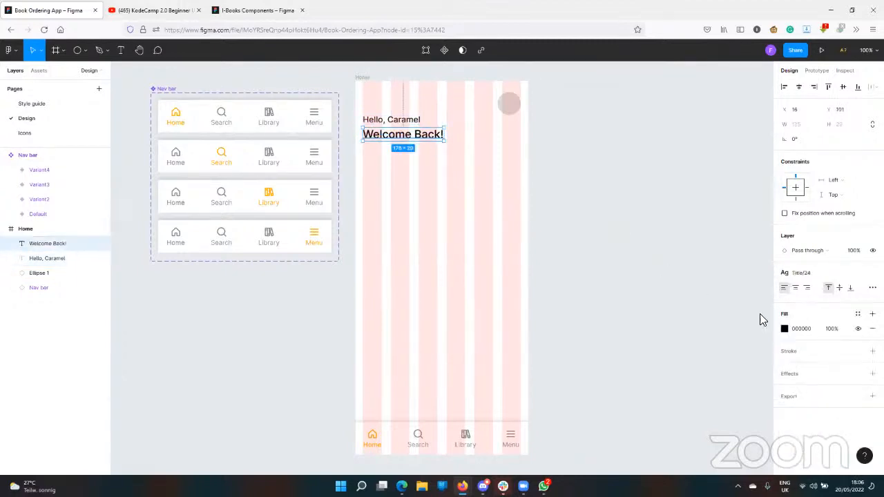
left_click(858, 315)
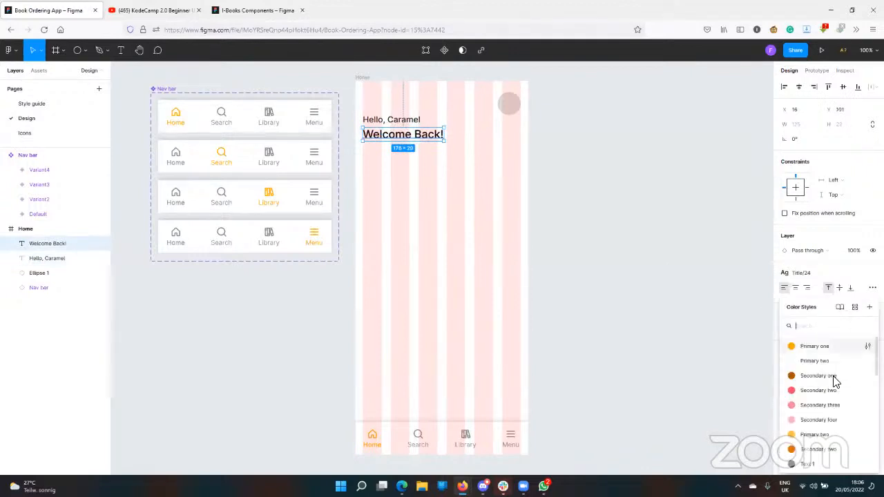
left_click(829, 464)
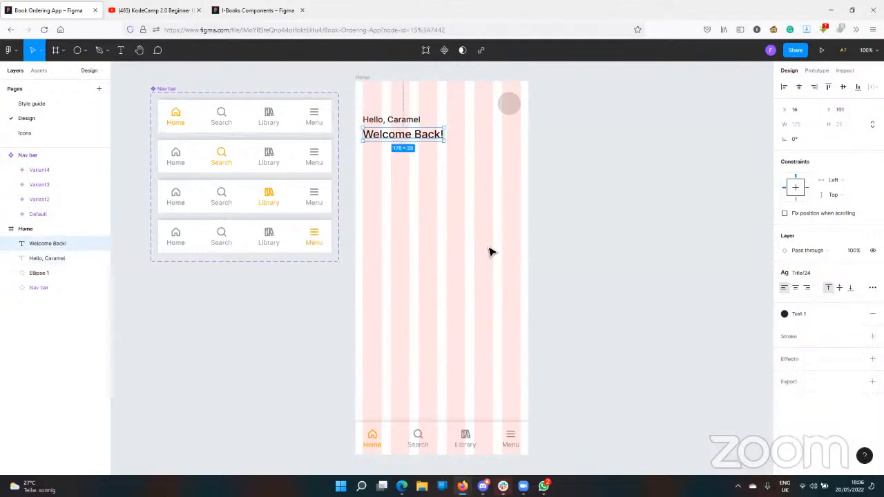
left_click(457, 207)
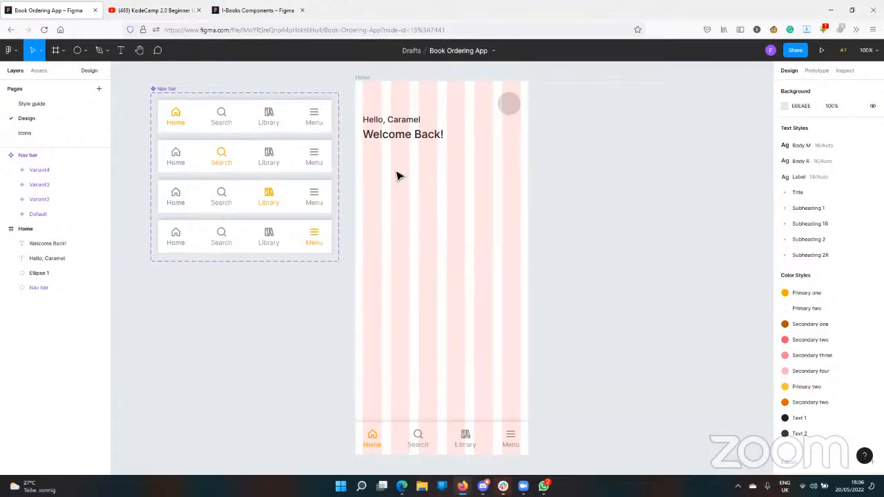
Step: Add a text layer reading "Categories" below the greeting in the Home frame, at about X 30, Y 189
left_click(84, 51)
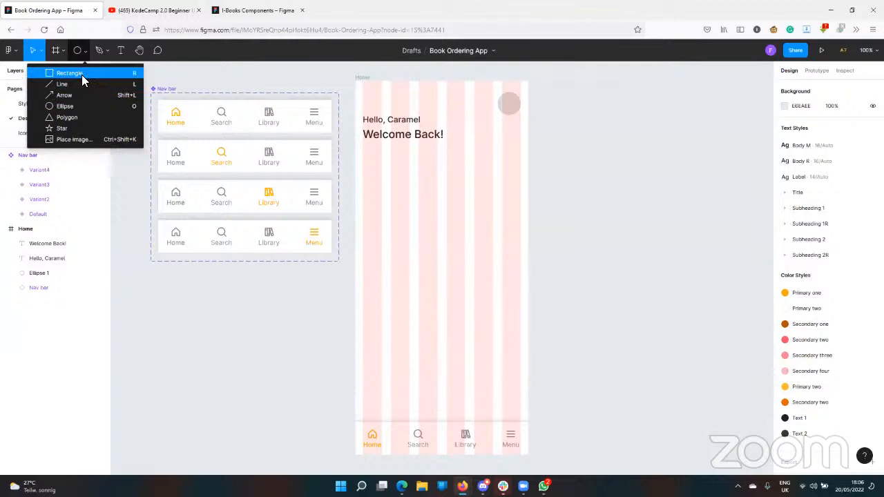
left_click(119, 50)
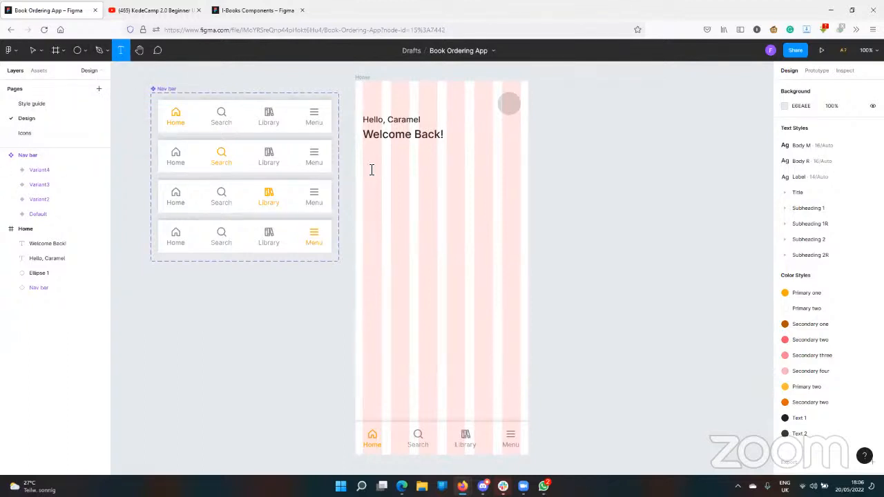
left_click(372, 171)
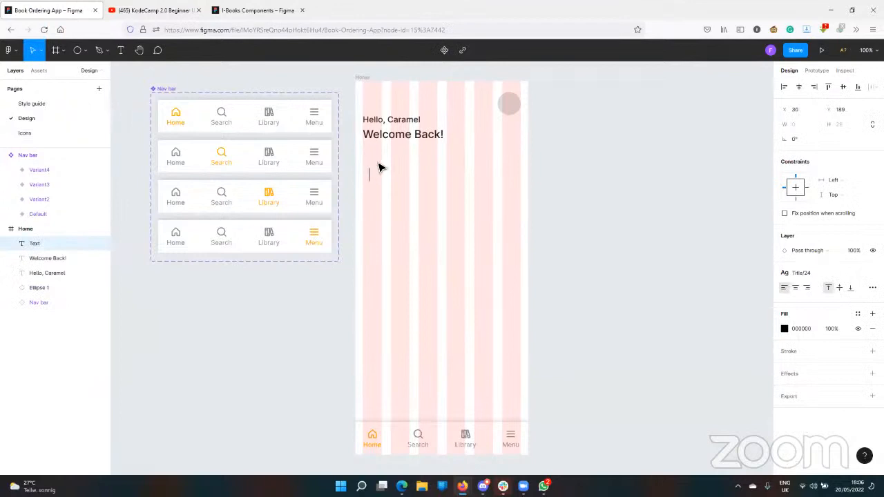
type("Categories")
key("Escape")
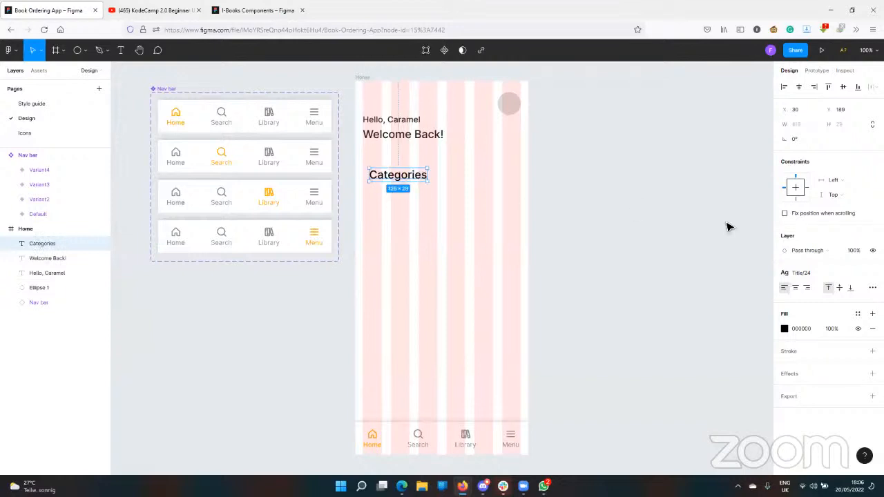
Step: Apply the Subheading 1/20 text style to the Categories heading and set its X position to 16
left_click(831, 279)
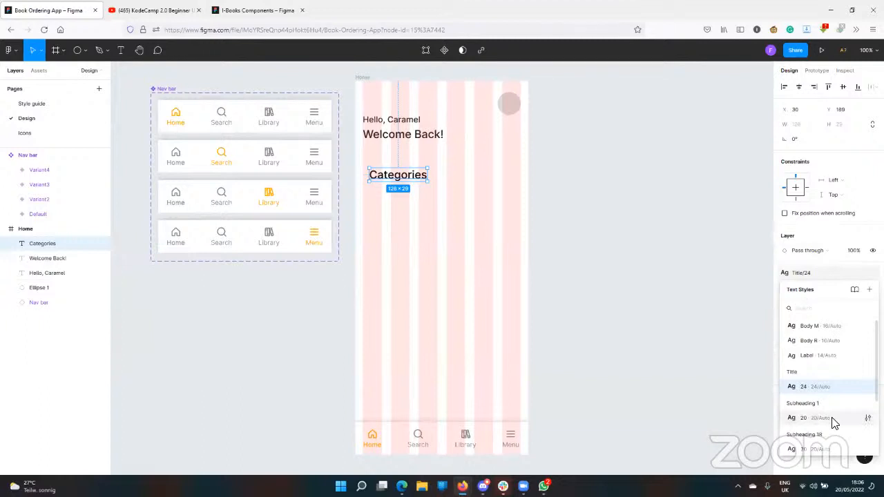
scroll(834, 423, "down", 2)
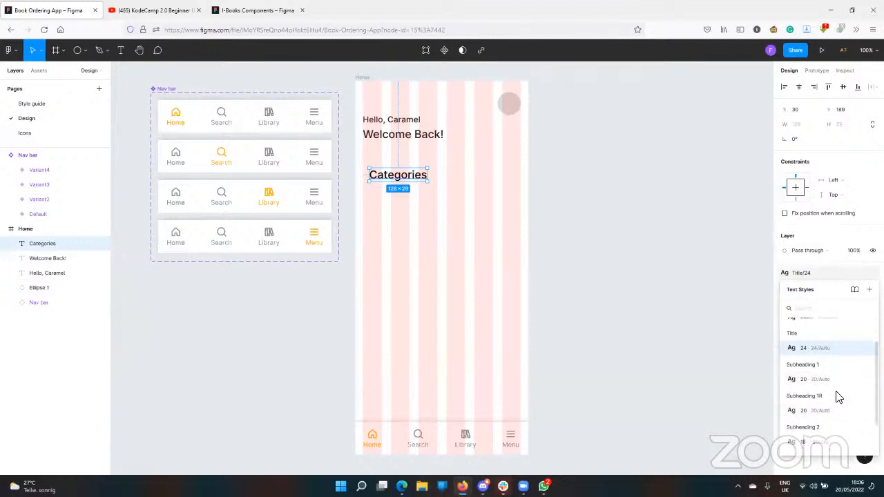
left_click(835, 386)
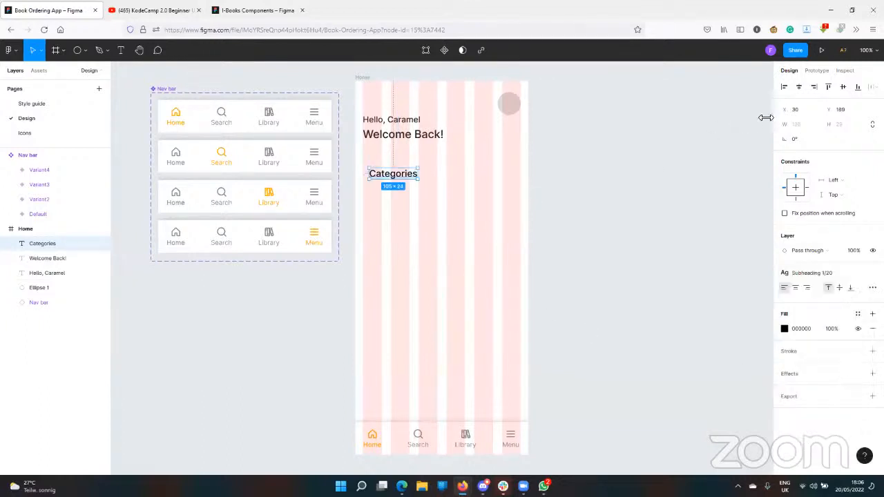
left_click(795, 113)
type("16")
key("Return")
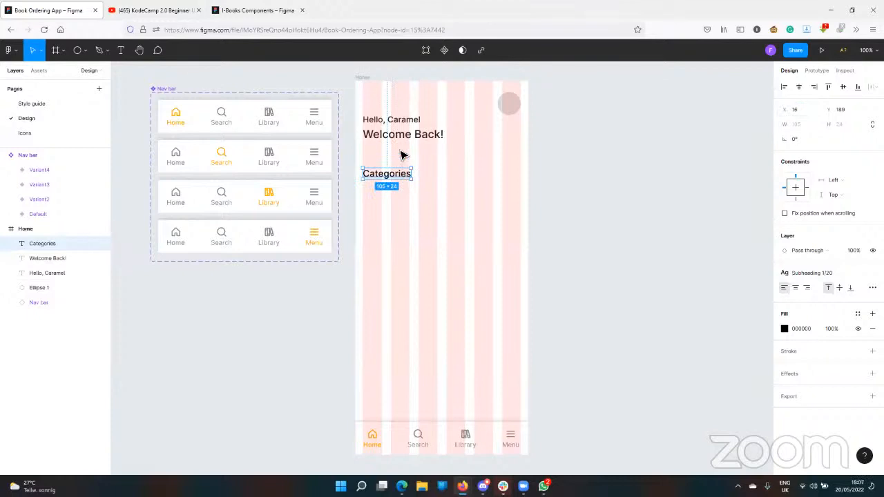
Step: Move the Categories heading up closer to the greeting, to about Y 157
key("Up")
key("Up")
key("Up")
key("Up")
key("Up")
key("Up")
key("Up")
key("Up")
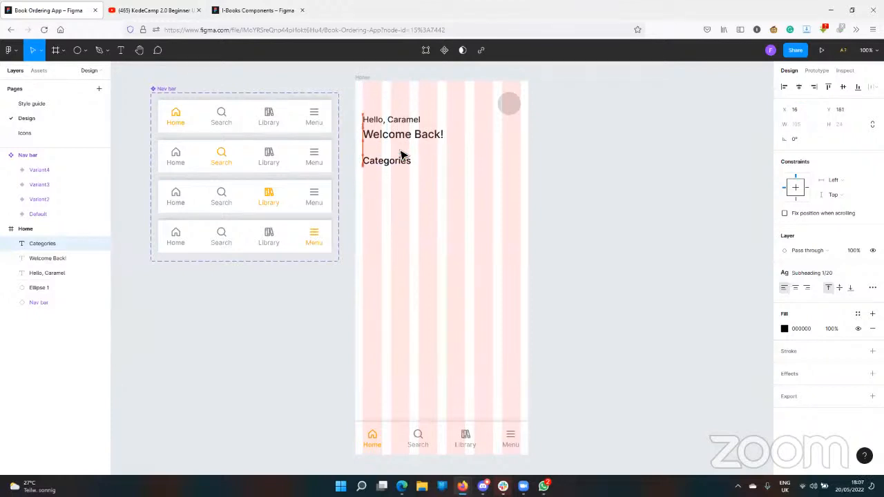
key("Up")
key("Up")
key("Up")
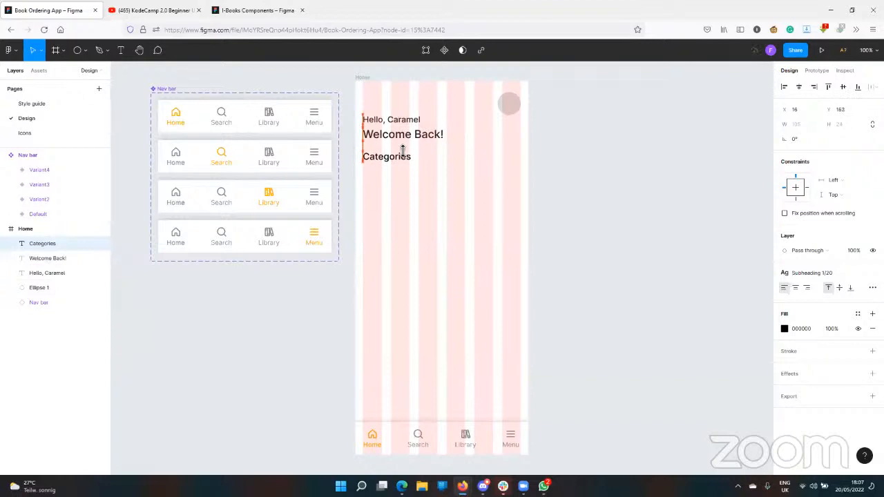
left_click_drag(402, 151, 403, 154)
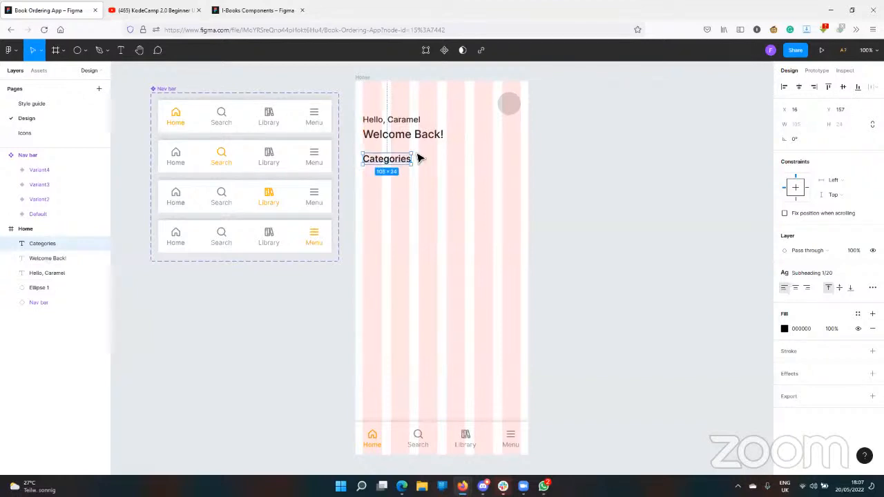
Step: Place a 100 × 100 rectangle below the Categories heading and align it with the left margin at X 16, Y 195
left_click(82, 54)
left_click(87, 72)
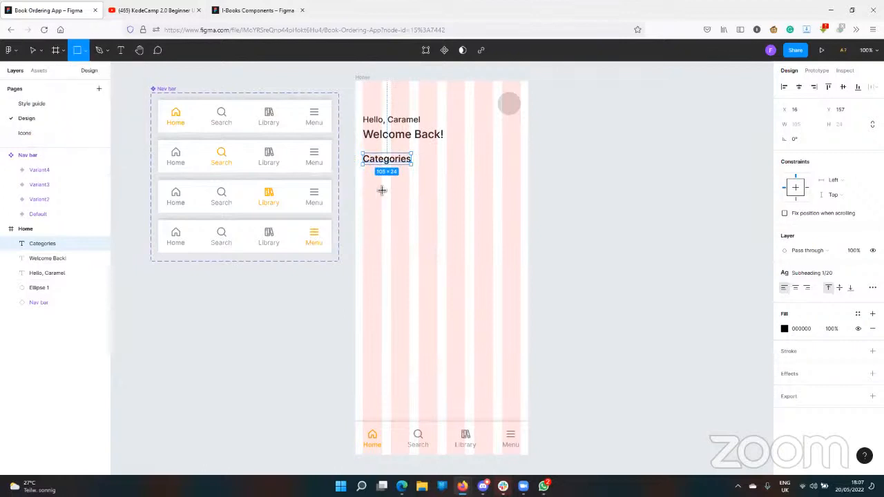
left_click(386, 197)
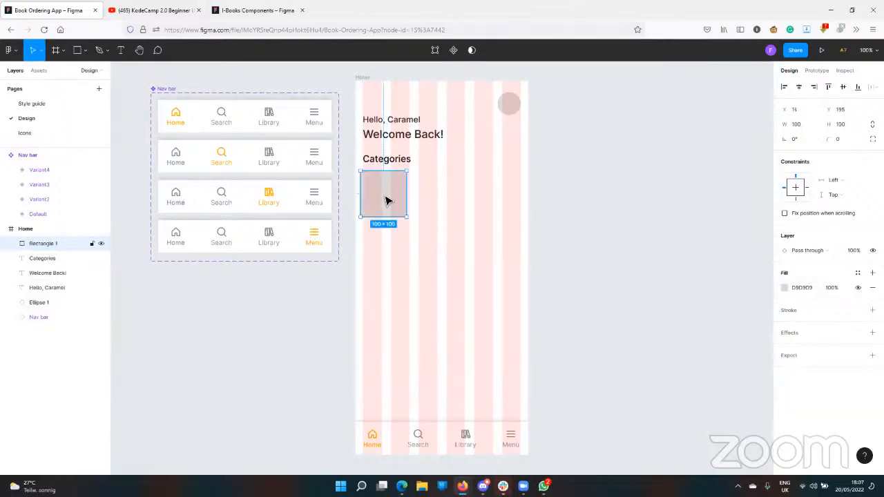
left_click_drag(387, 201, 395, 200)
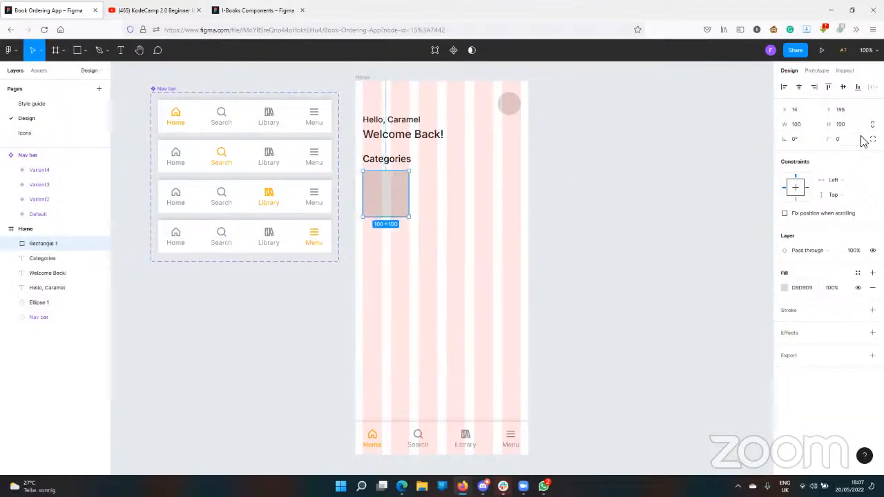
Step: Resize the category rectangle to 80 × 80 and set its corner radius to 8
left_click(804, 129)
type("80")
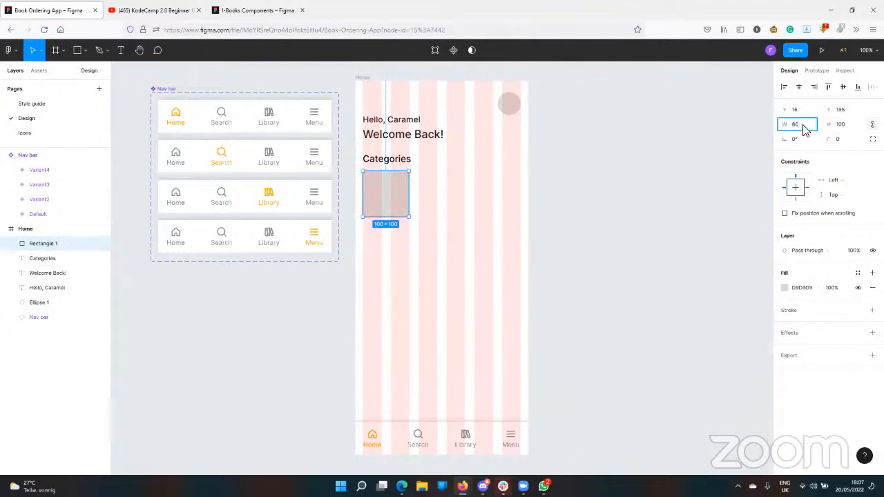
key("Return")
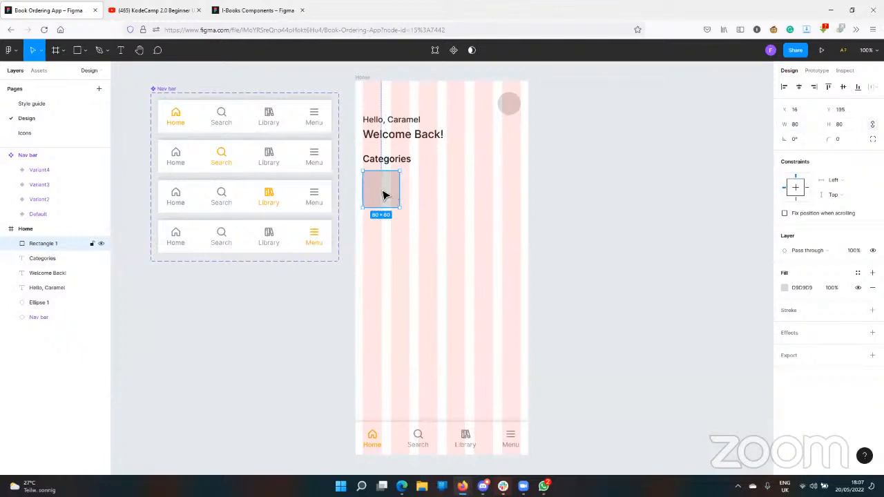
left_click(841, 141)
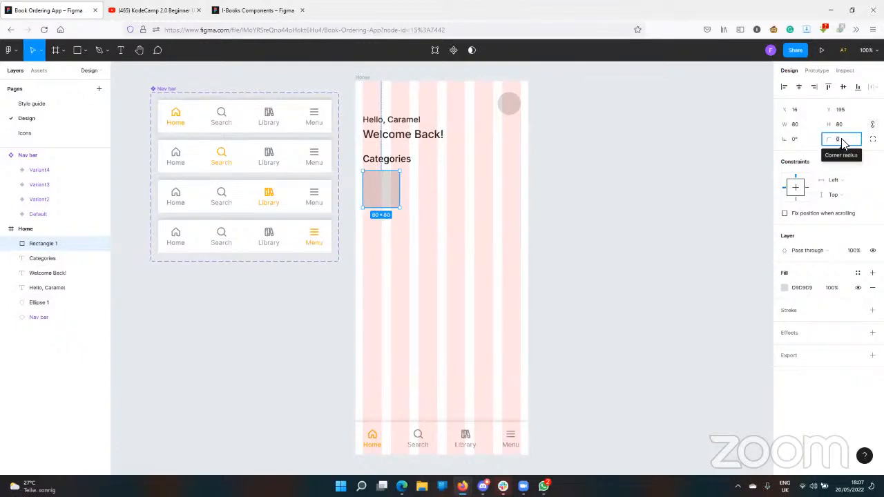
type("8")
key("Return")
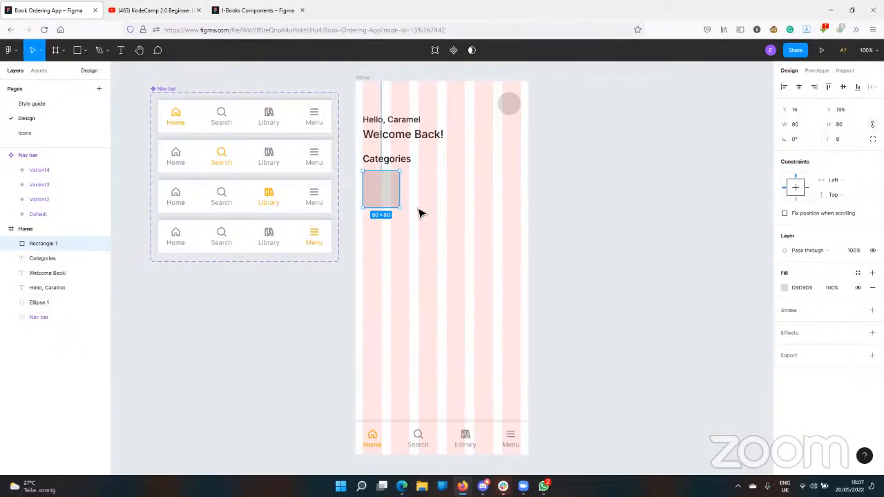
Step: Duplicate the rounded square horizontally, with the first copy at X 112, to make an evenly spaced row of four
left_click_drag(391, 192, 433, 192)
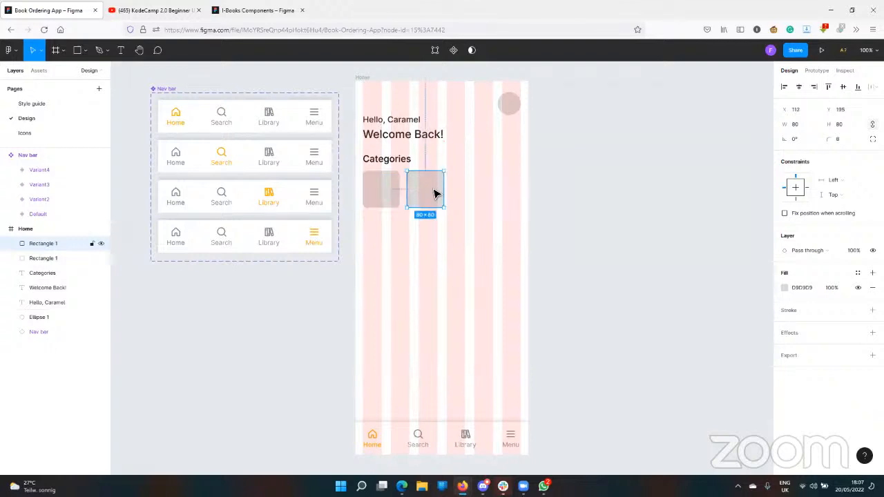
key("ctrl+d")
key("ctrl+d")
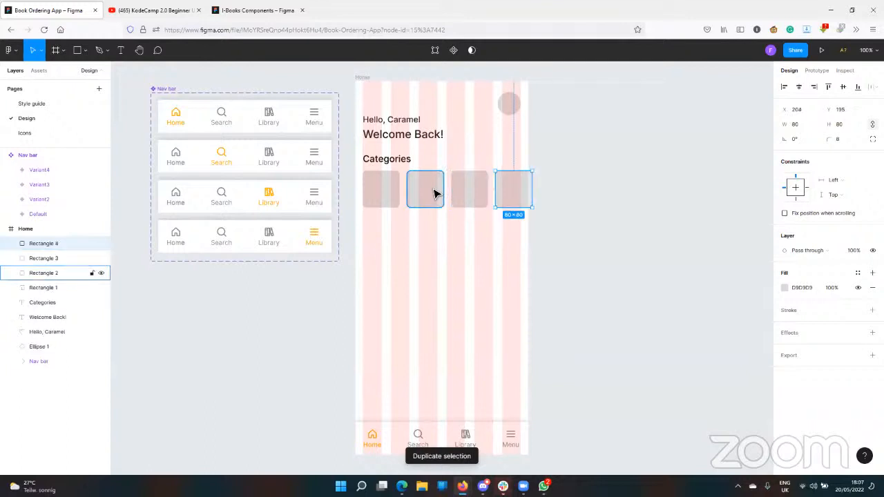
left_click(442, 234)
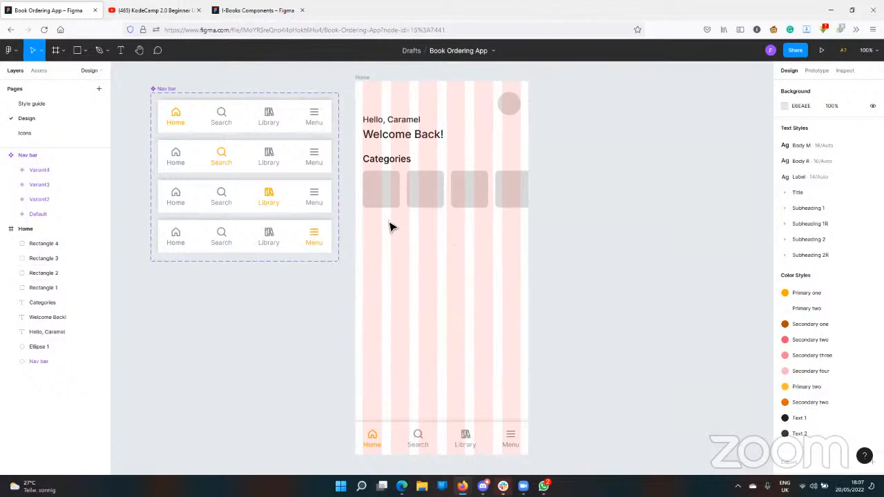
Step: Search the assets for "right" and place the arrow_right_alt icon opposite the Categories heading, at about X 336, Y 165
left_click(40, 72)
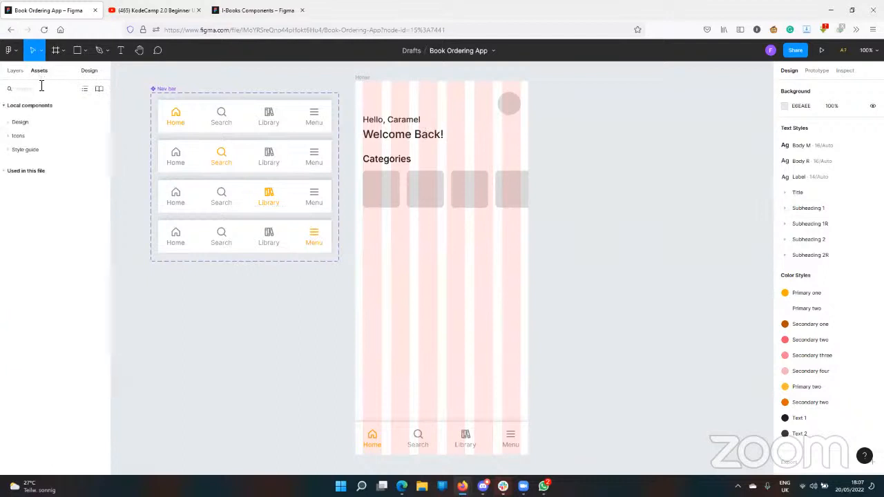
left_click(42, 89)
type("na")
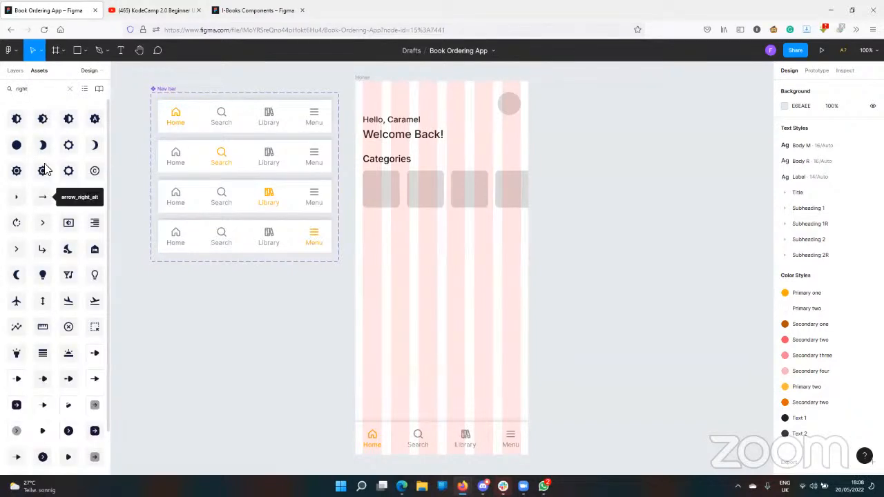
left_click(14, 73)
left_click(39, 70)
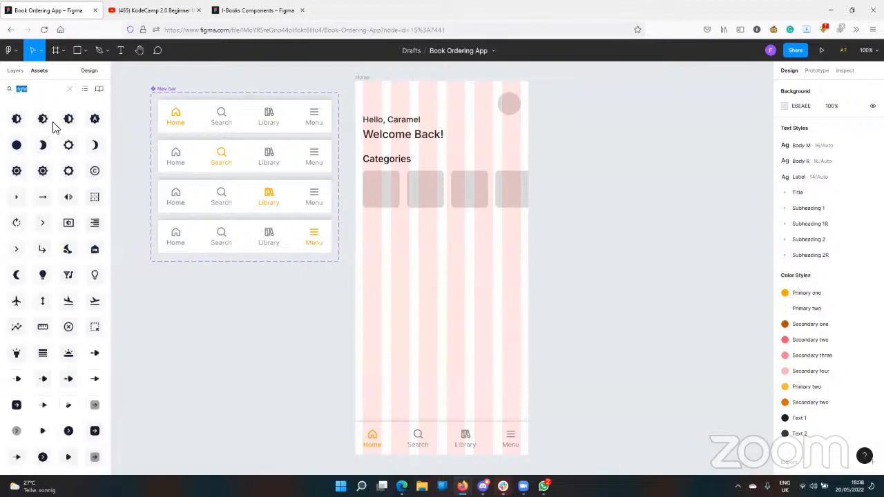
left_click(70, 90)
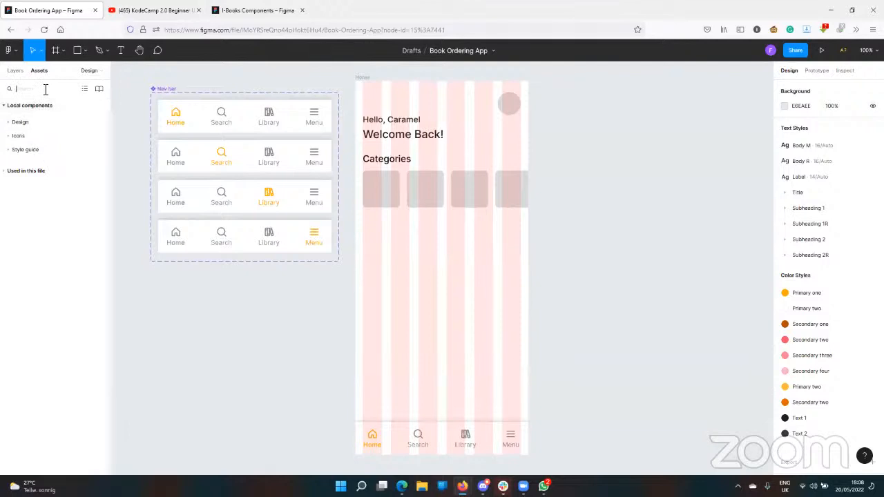
type("i")
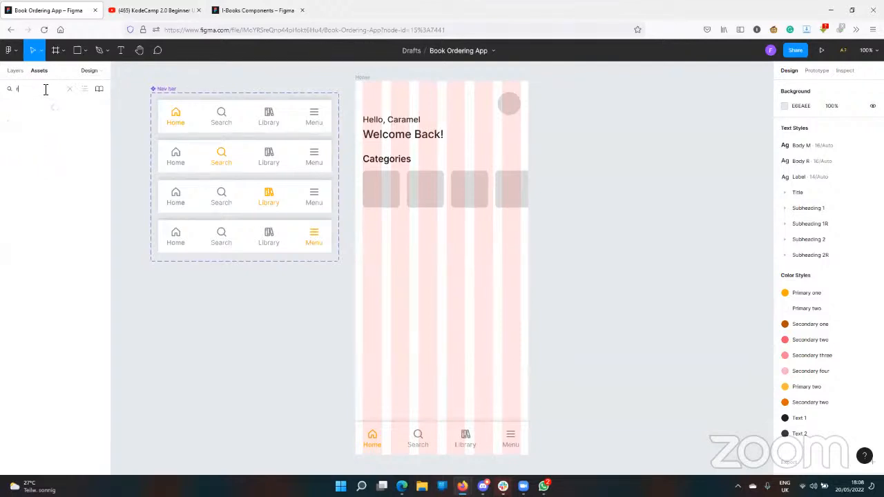
type("ight")
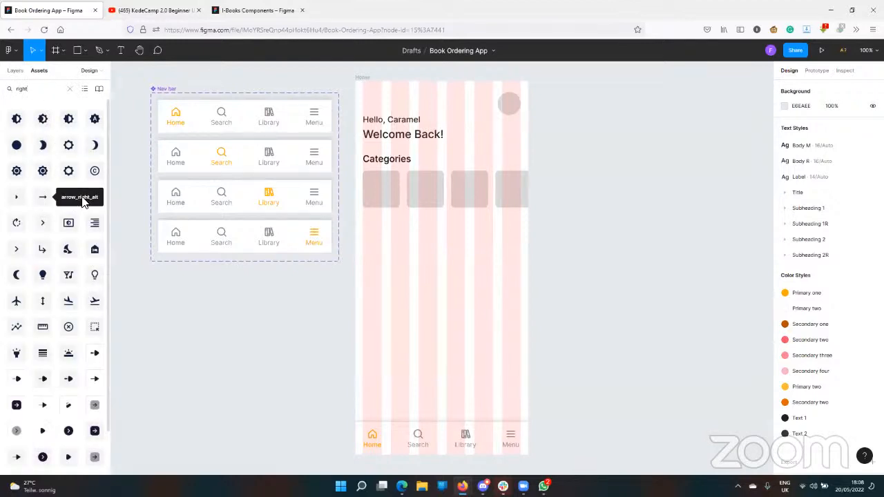
left_click_drag(82, 200, 514, 167)
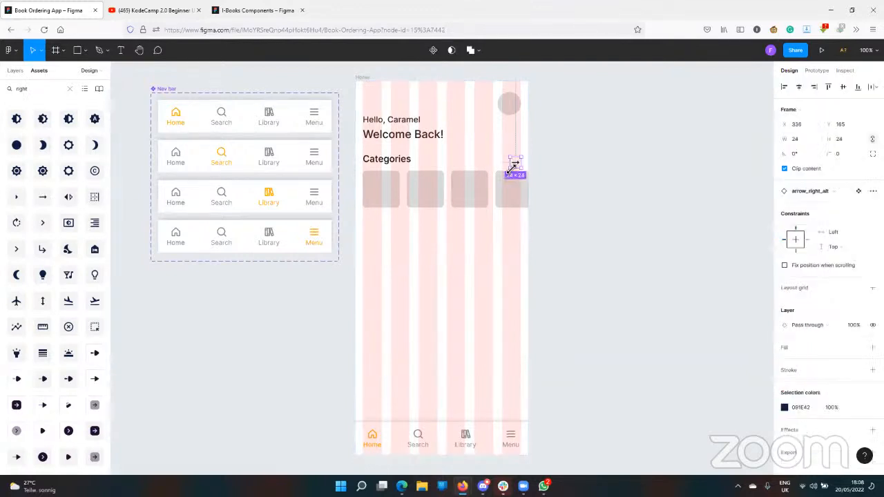
left_click(474, 167)
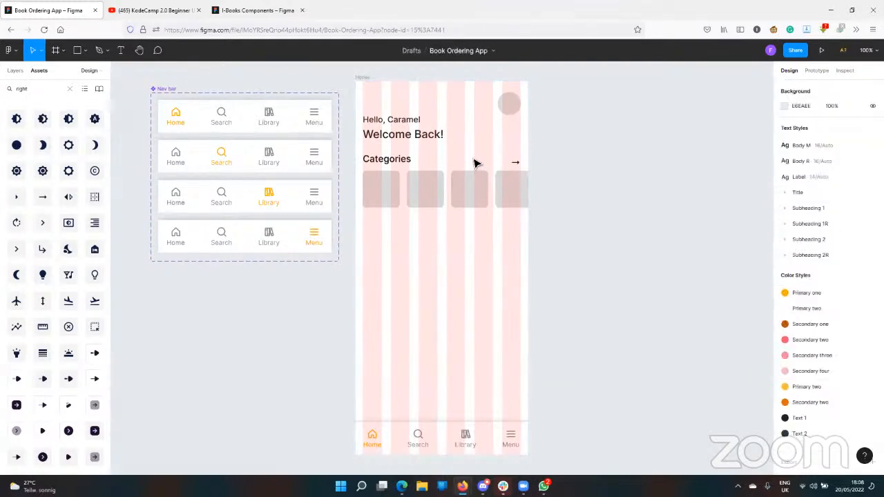
left_click(520, 170)
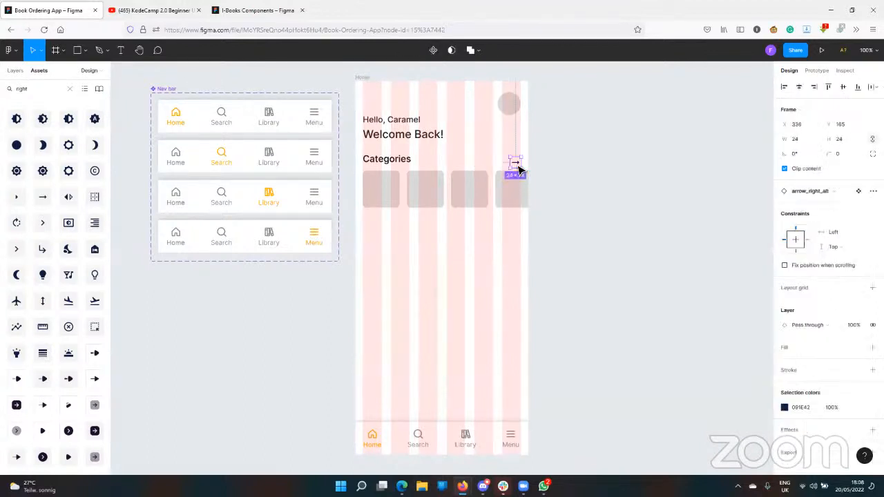
Step: Move the arrow icon up to Y 157, in line with the Categories heading
left_click_drag(520, 170, 518, 166)
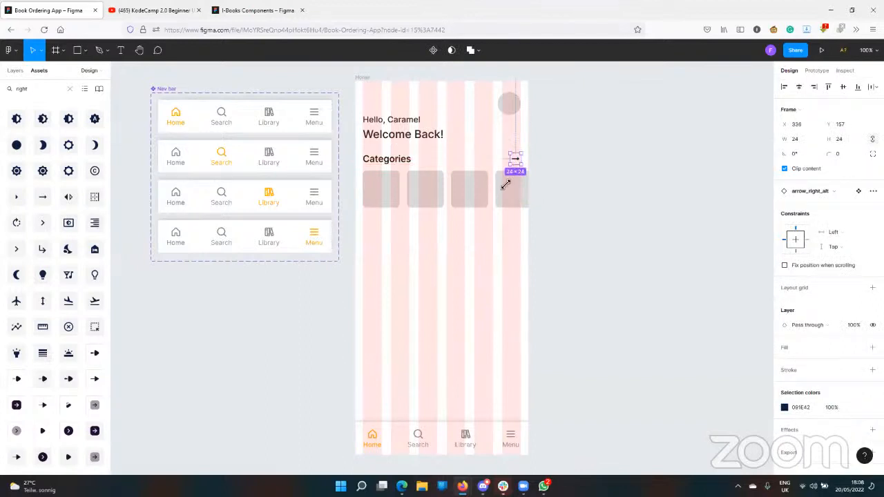
left_click(483, 249)
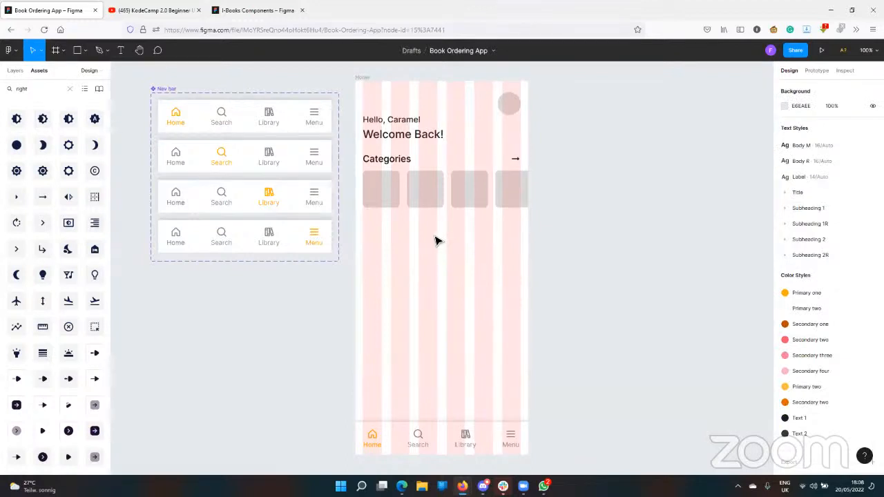
Step: Add the text heading "Trending Books" below the row of category squares on the Home screen
left_click(121, 51)
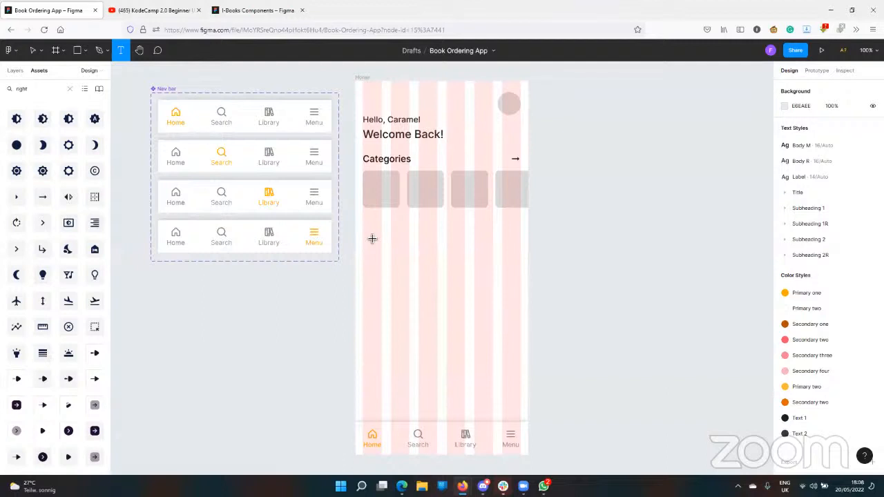
left_click(372, 239)
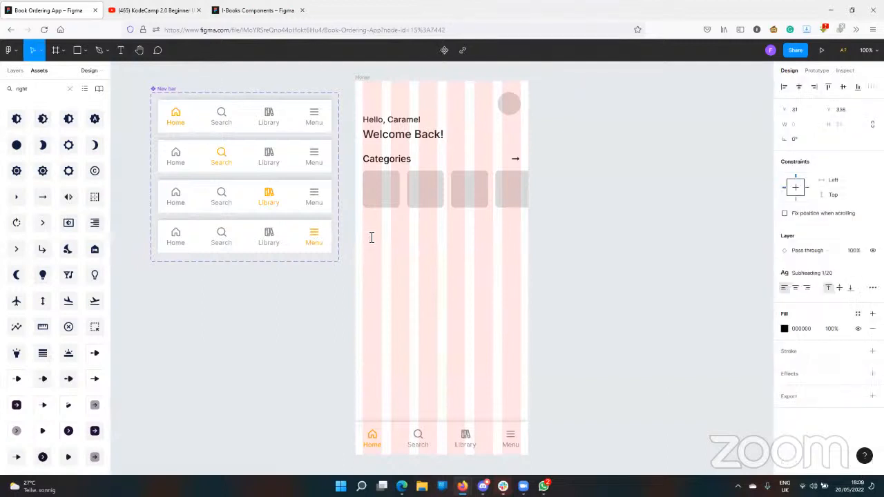
type("Trending Books")
key("Escape")
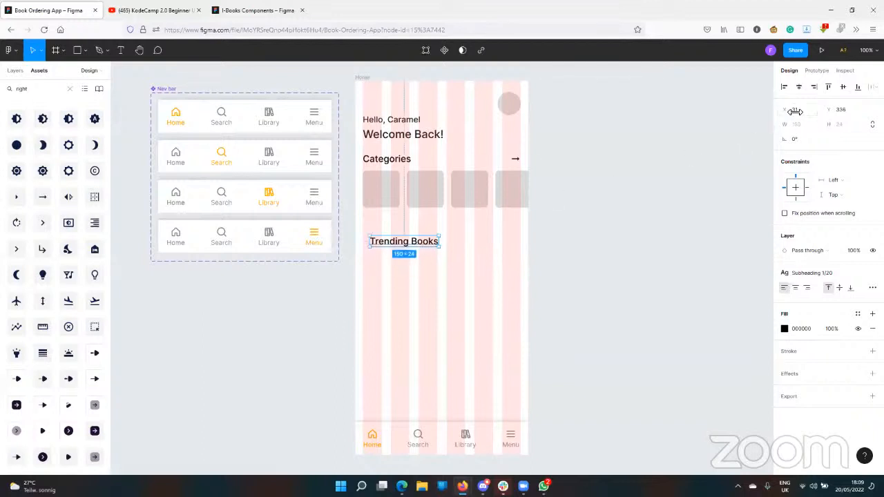
Step: Align the Trending Books heading with the left margin at X 16
left_click(797, 114)
key("BackSpace")
key("Return")
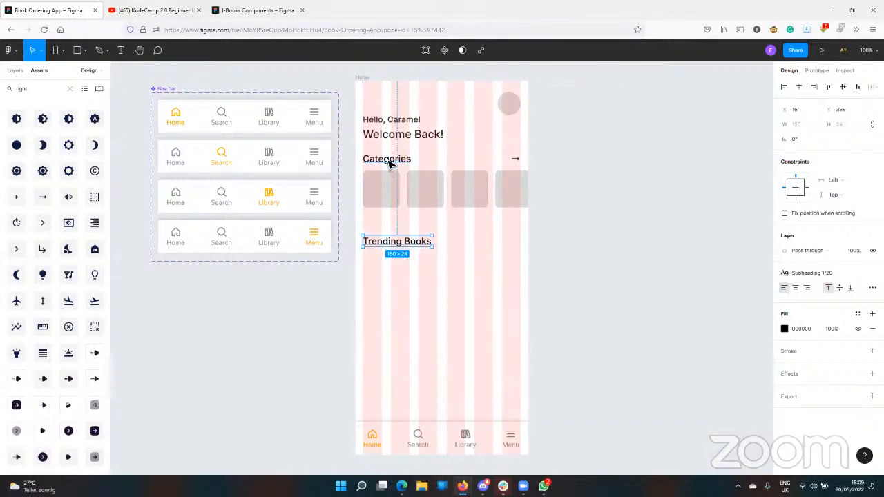
Step: Check the spacing around the Categories heading and nudge the heading up to Y 155
left_click(403, 123)
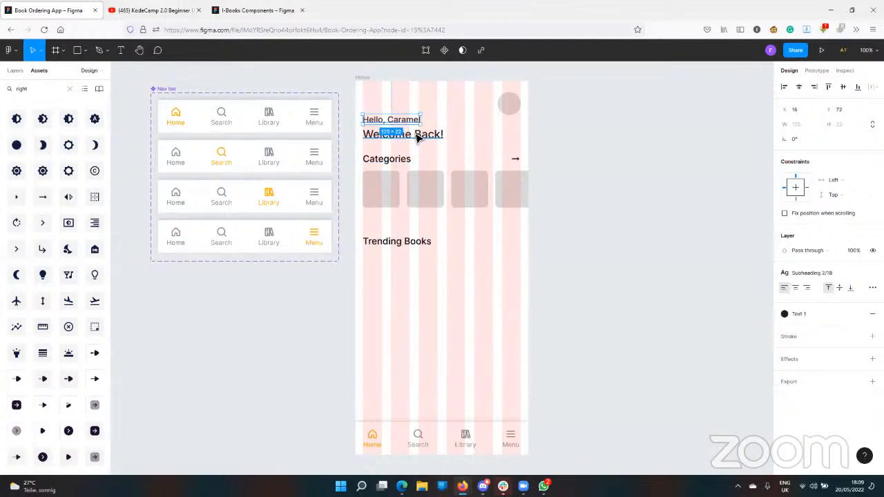
left_click(400, 158)
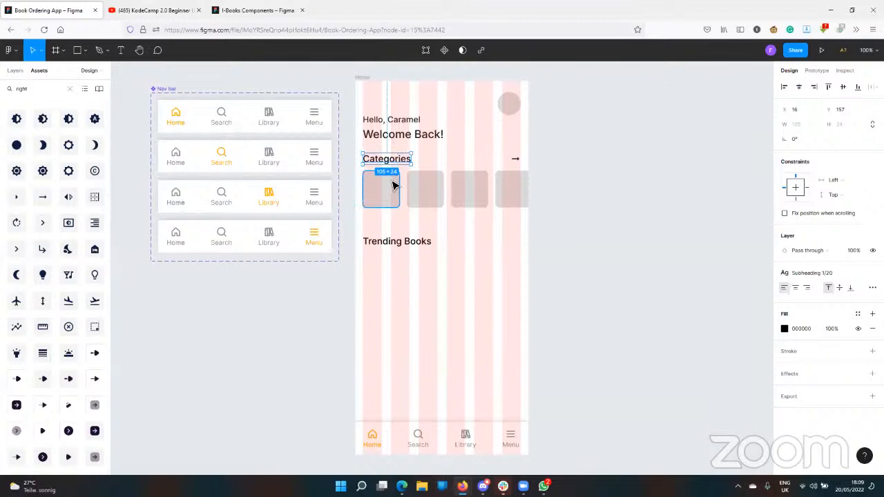
key("alt")
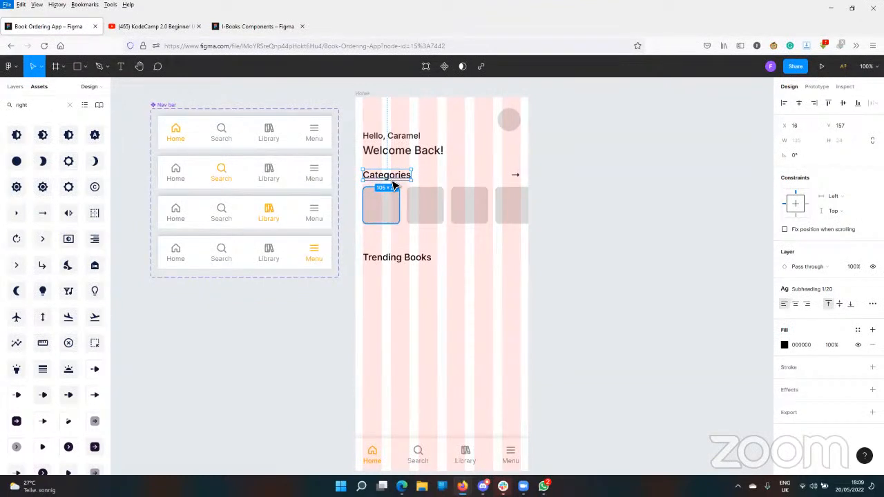
key("alt")
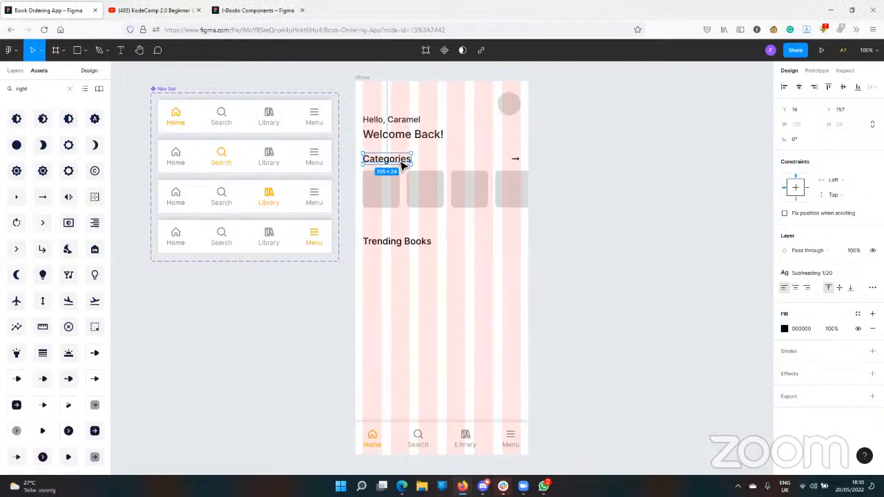
key("Up")
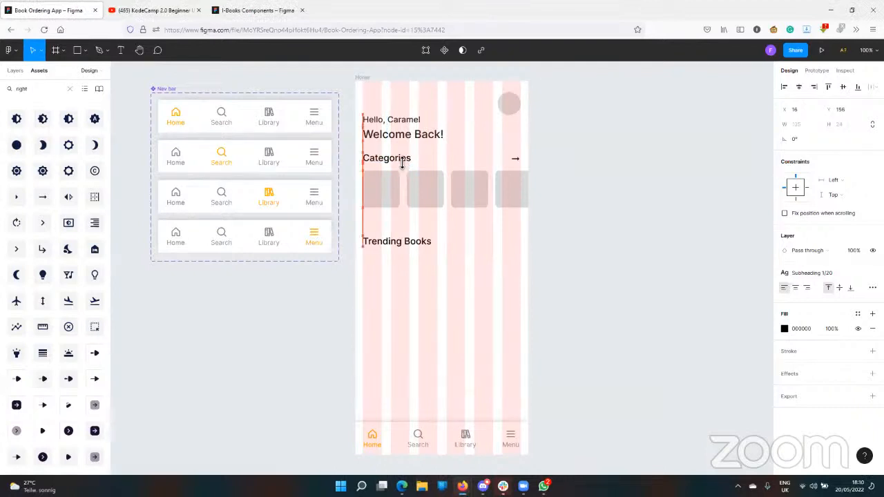
key("Up")
key("alt")
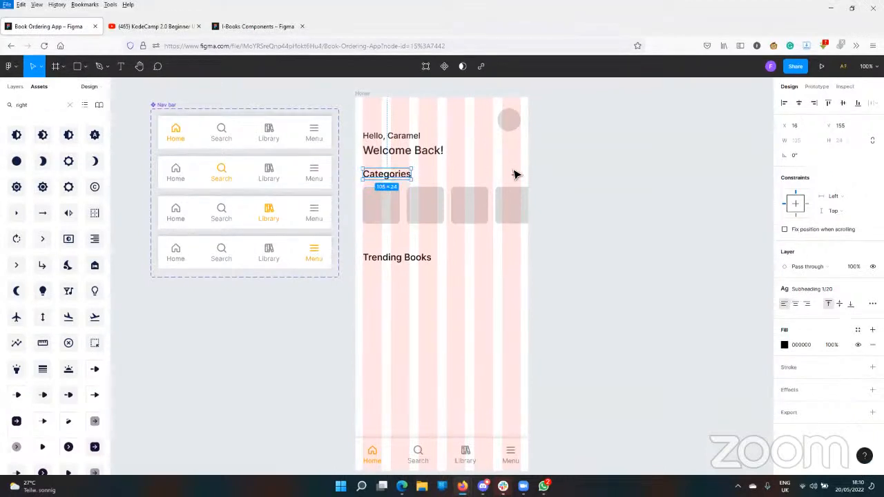
Step: Nudge the arrow icon opposite the Categories heading up to Y 155
left_click(515, 178)
key("alt")
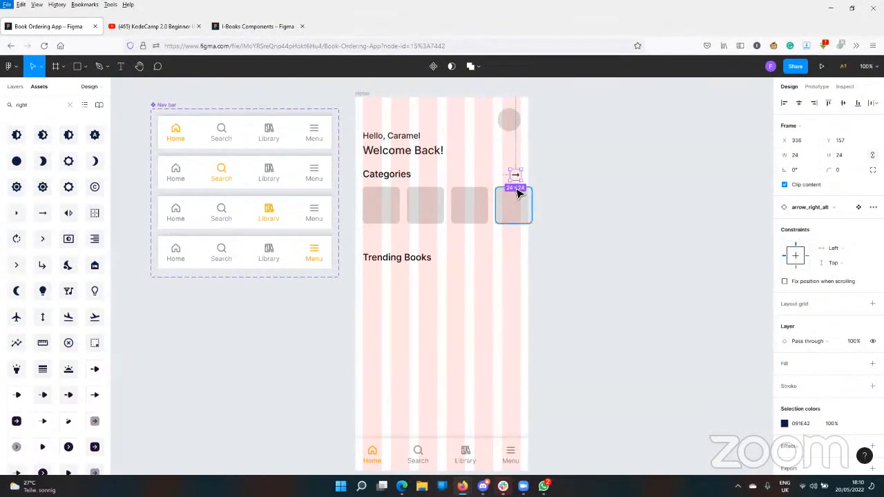
key("Down")
key("Up")
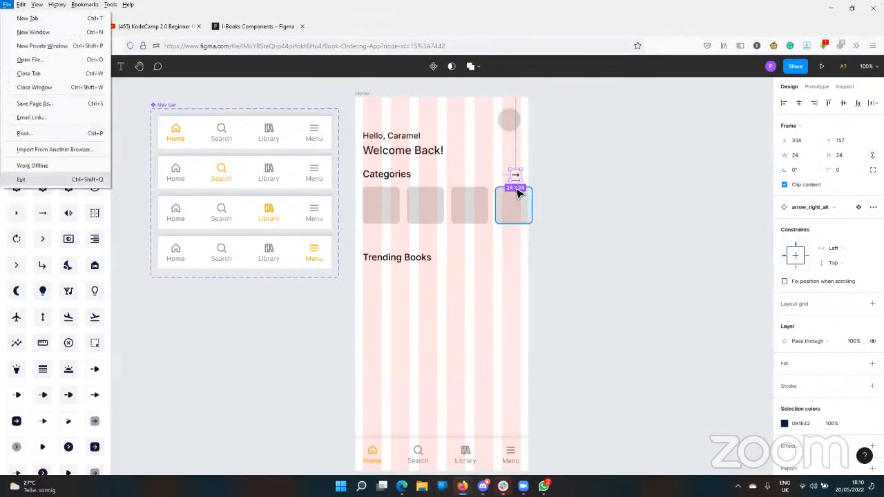
key("Escape")
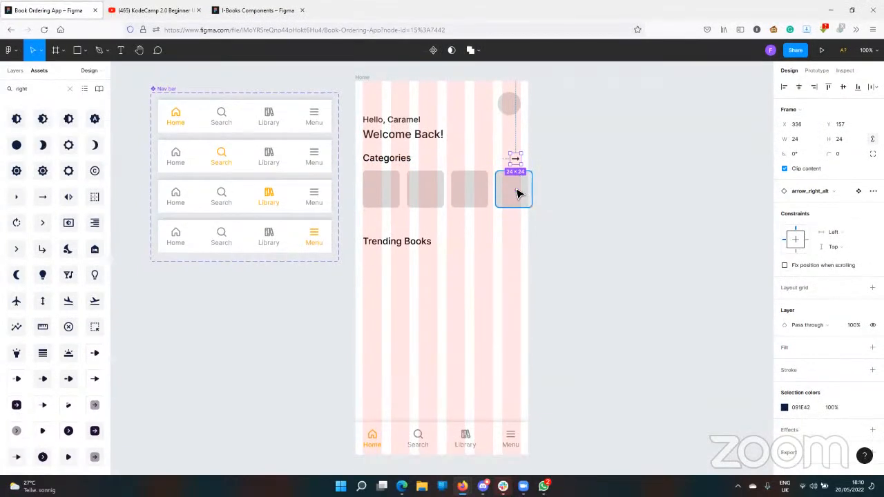
key("Up")
key("Up")
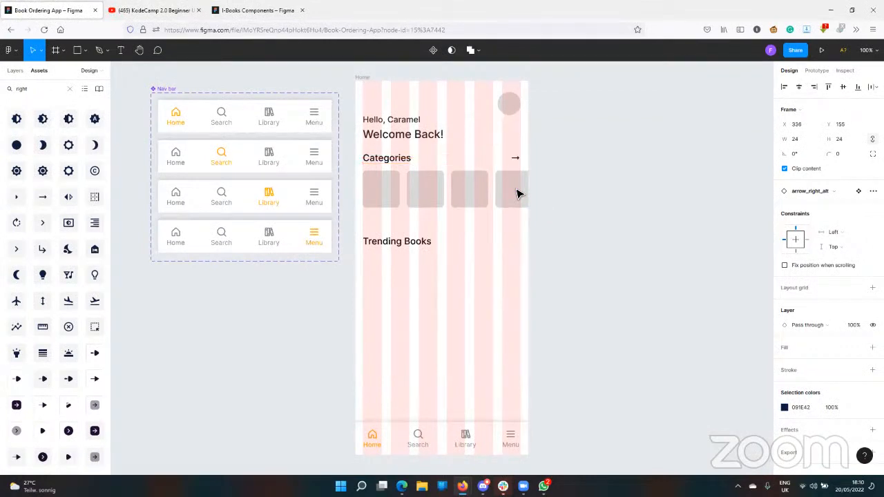
Step: Move the Trending Books heading up to Y 299, closer to the category squares, checking the gap between them
left_click(407, 243)
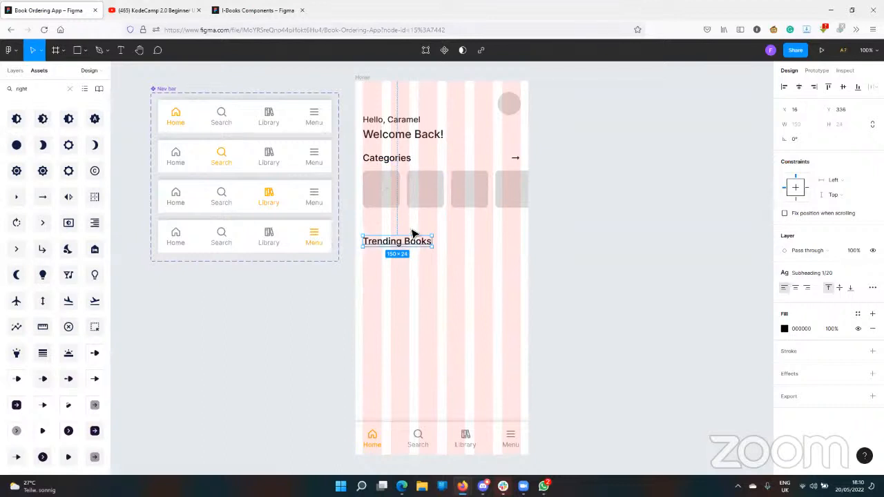
key("Up")
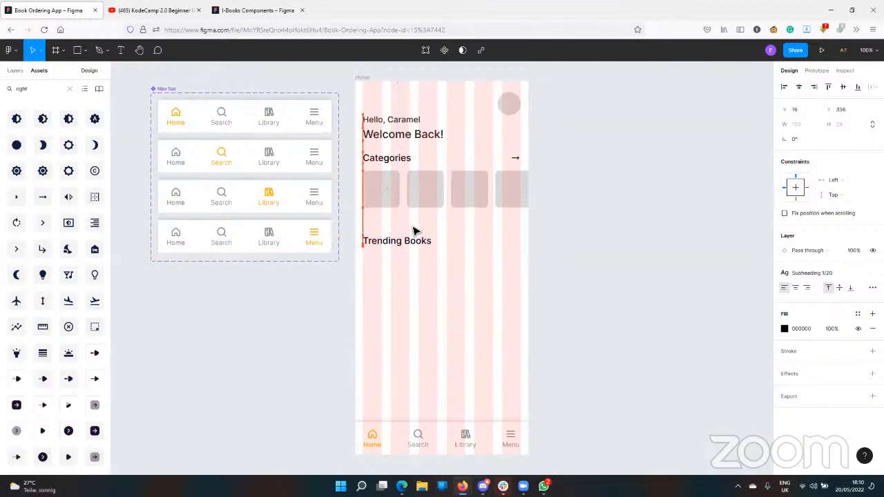
key("Up")
key("Up")
key("Up")
key("Up")
key("Up")
key("Up")
key("Up")
key("Up")
key("Up")
key("Up")
key("Up")
key("Up")
key("Up")
key("Up")
key("Up")
key("Up")
key("Up")
key("Up")
key("Up")
key("Up")
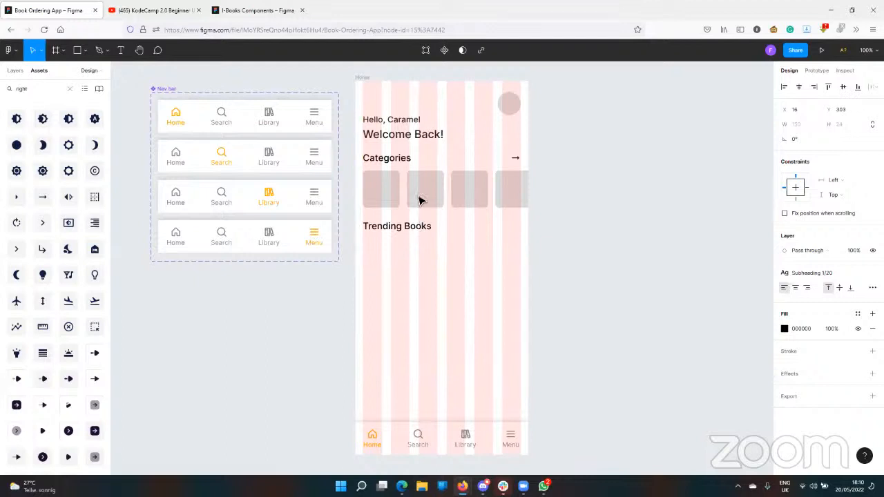
key("alt")
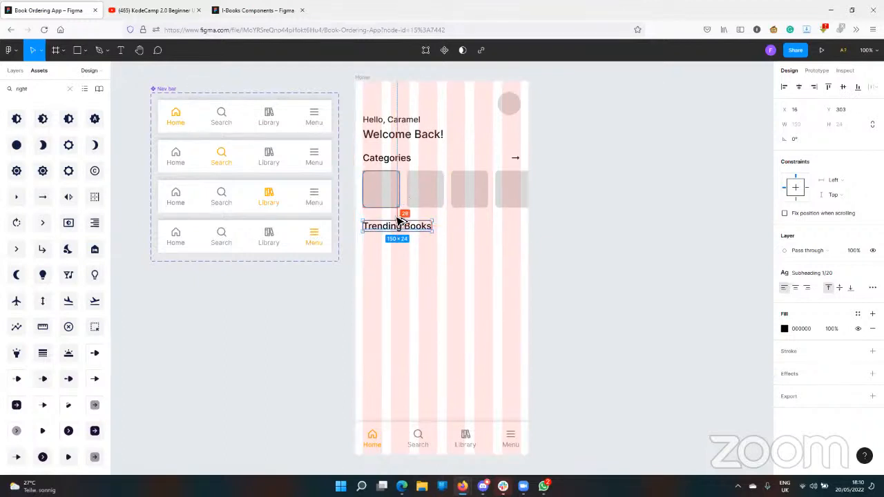
key("Down")
key("Escape")
left_click(417, 269)
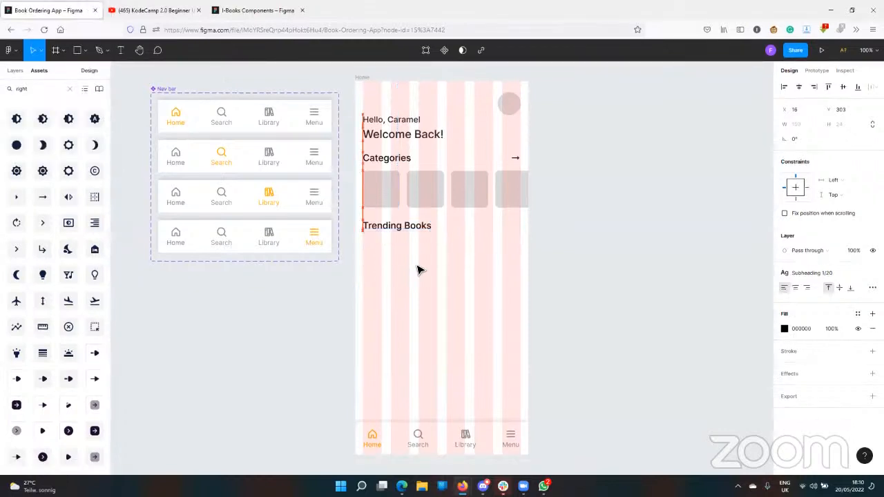
left_click(398, 224)
key("alt")
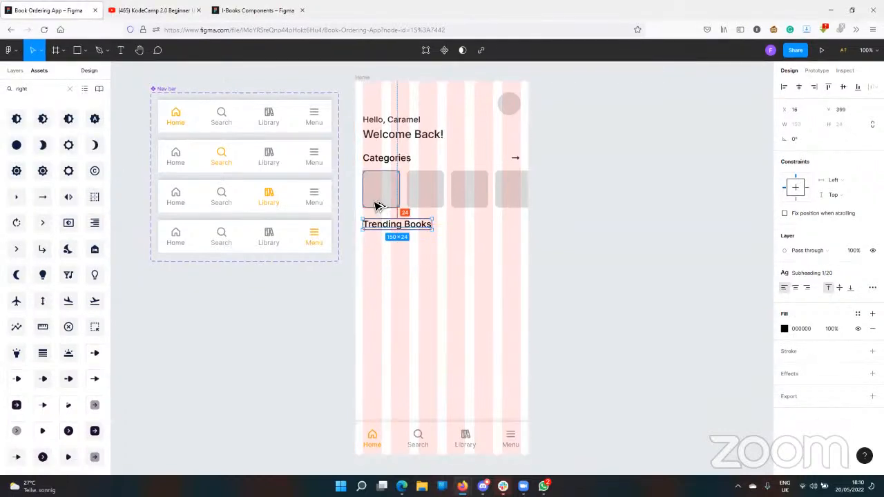
key("Escape")
left_click(442, 273)
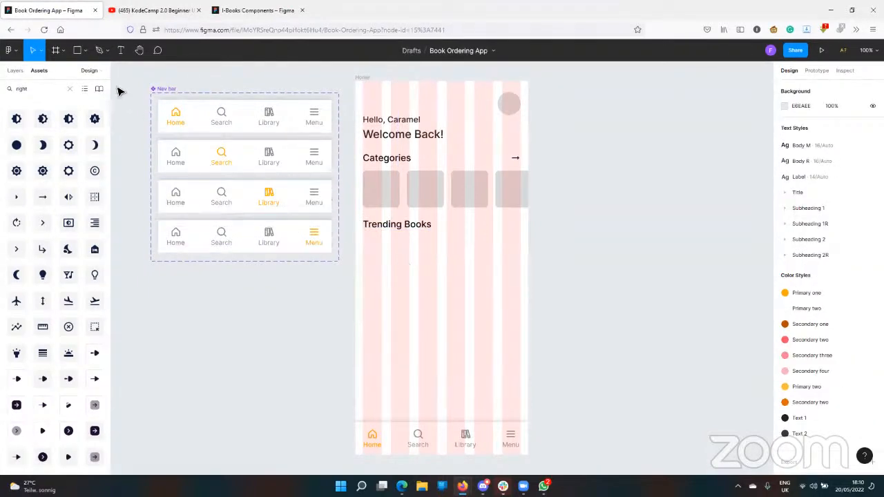
Step: Place a rectangle below the Trending Books heading and stretch it to about 113 × 175 as a book cover placeholder
left_click(80, 51)
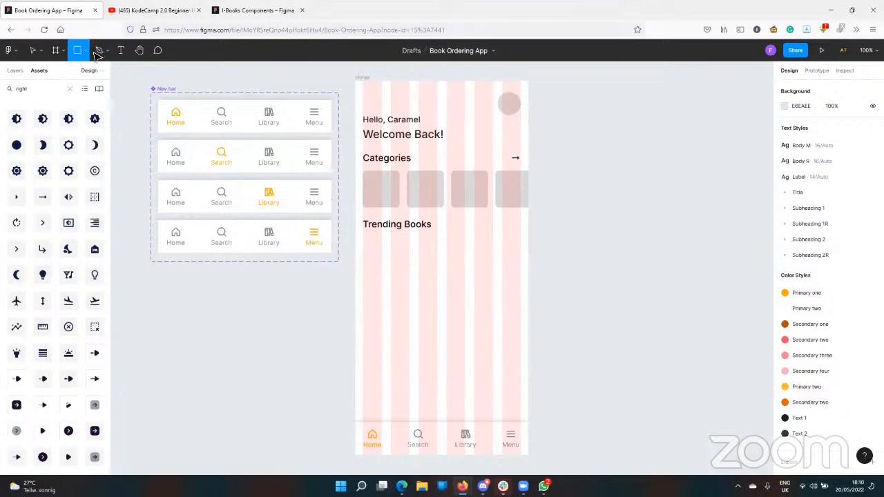
left_click(390, 273)
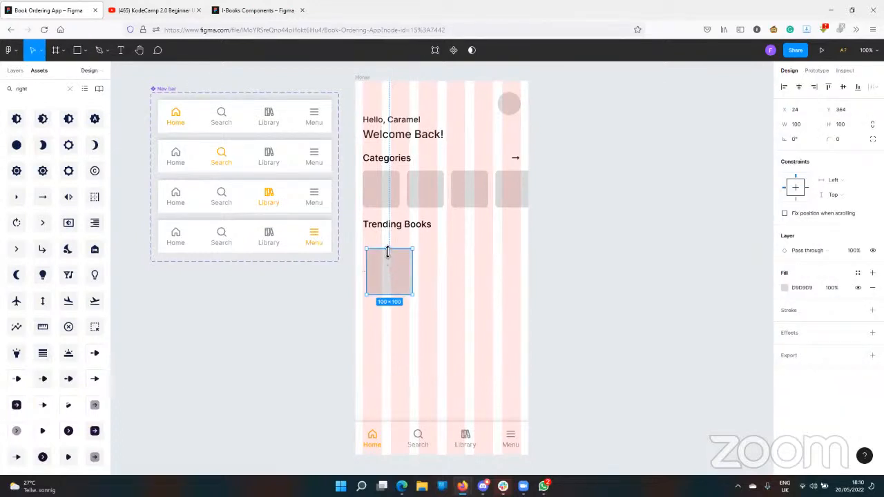
left_click_drag(387, 252, 388, 245)
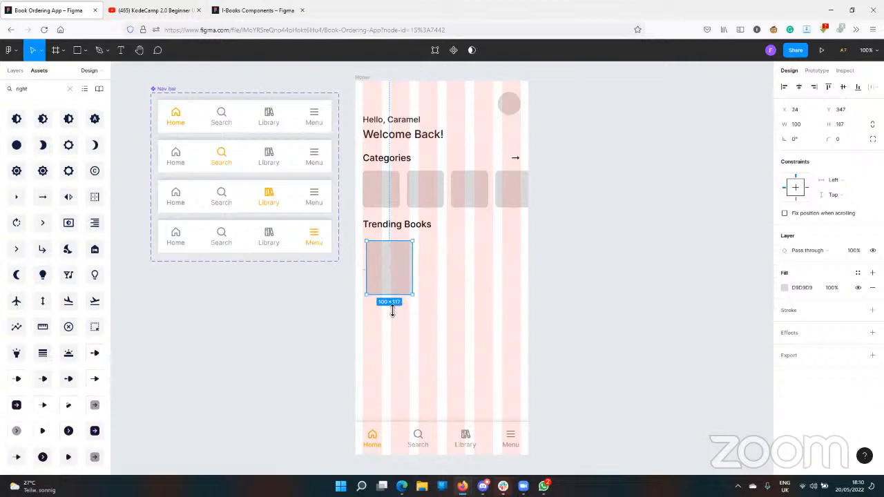
left_click_drag(392, 311, 391, 322)
left_click_drag(416, 293, 421, 293)
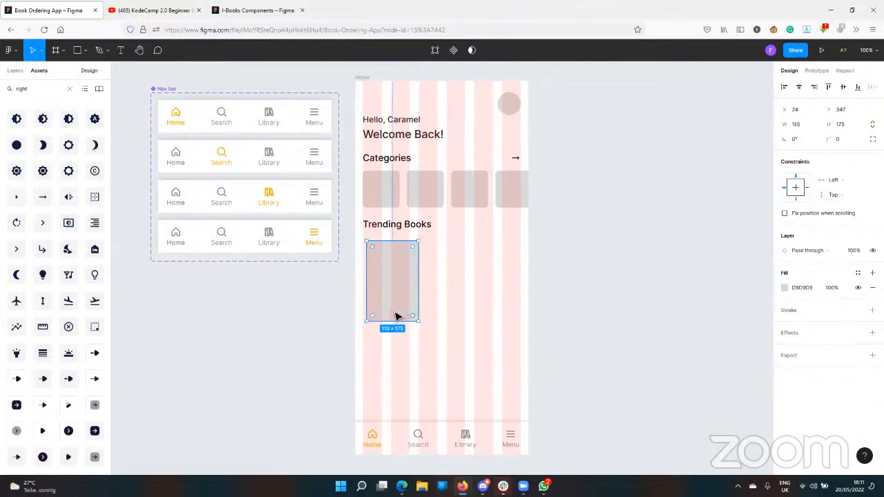
Step: Align the book cover rectangle at X 16 and set its corner radius to 8
left_click(803, 110)
type("16")
key("Return")
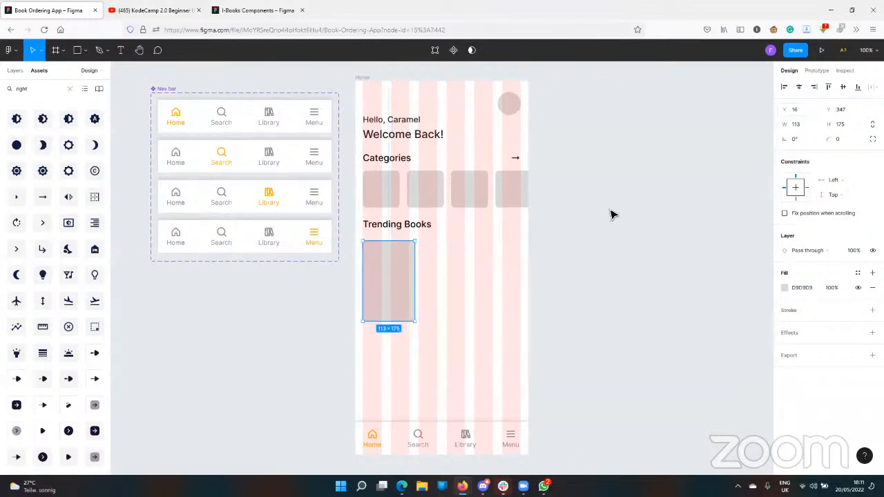
left_click(842, 139)
key("Return")
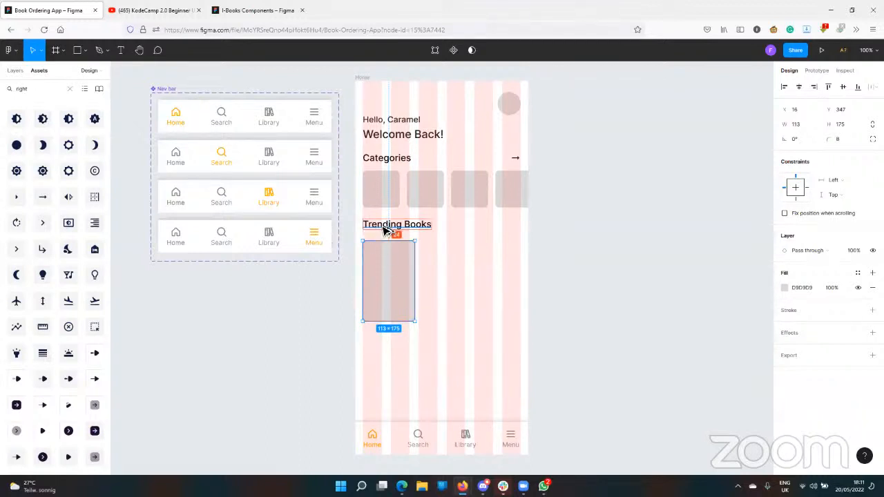
Step: Nudge the book cover rectangle to Y 339 so that it sits 16 below the Trending Books heading
key("alt")
key("Down")
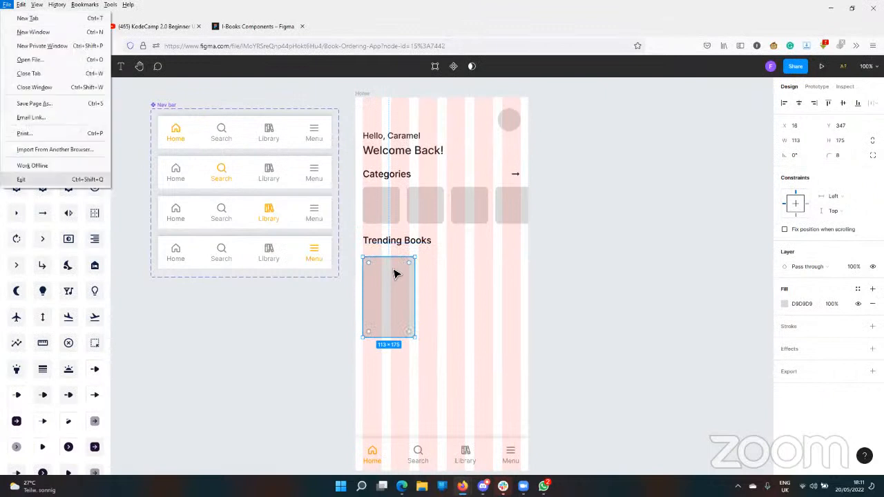
key("Escape")
key("Escape")
key("Up")
key("Up")
key("Up")
key("Up")
key("Up")
key("Up")
key("Up")
key("Up")
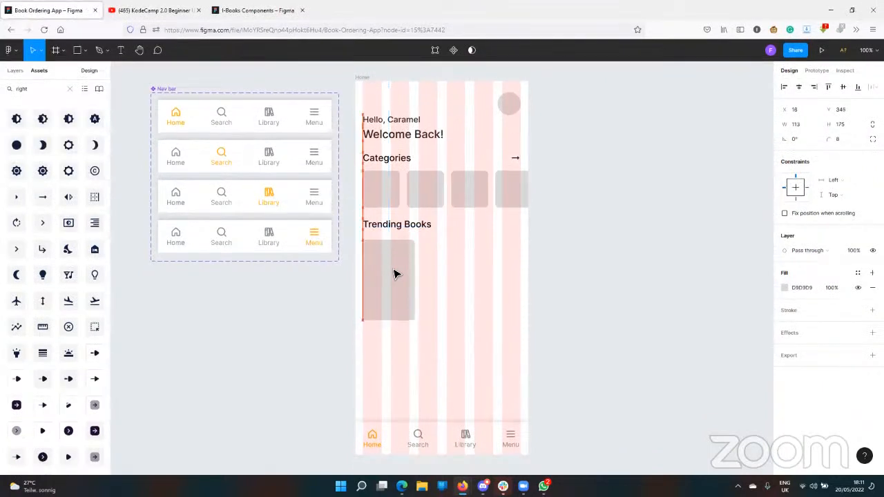
key("Up")
key("Up")
key("Up")
key("Up")
key("Up")
key("Up")
key("Up")
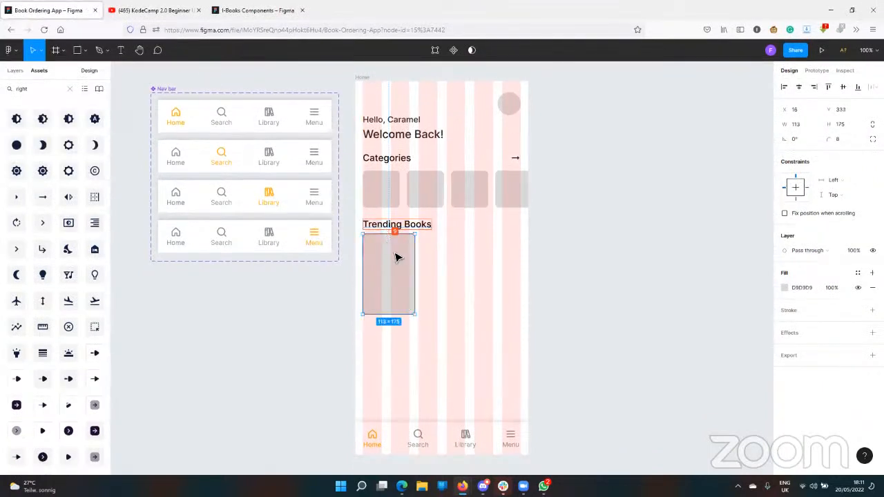
key("alt")
key("Escape")
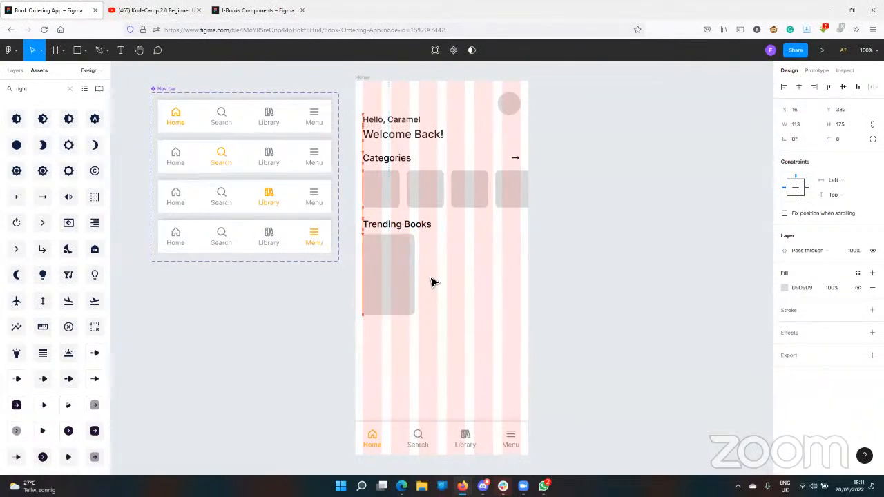
key("Down")
key("Down")
key("Down")
key("Down")
key("Down")
key("Down")
key("Down")
key("alt")
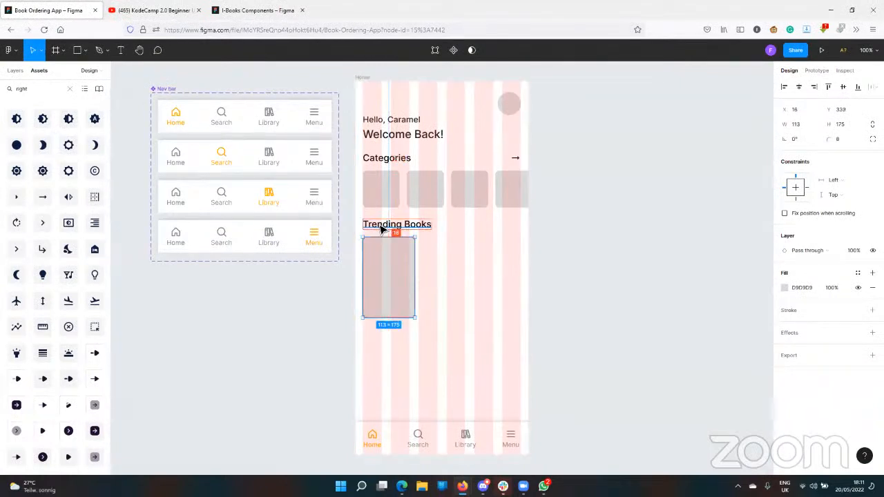
key("alt")
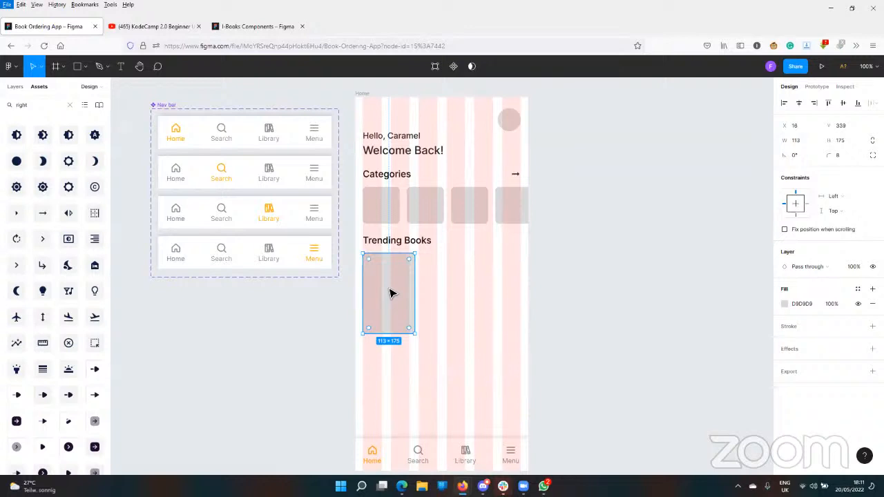
Step: Duplicate the book cover rectangle twice along the Trending Books row with 16 gaps, removing the extra copy outside the Home frame
left_click_drag(391, 293, 465, 286)
key("ctrl+z")
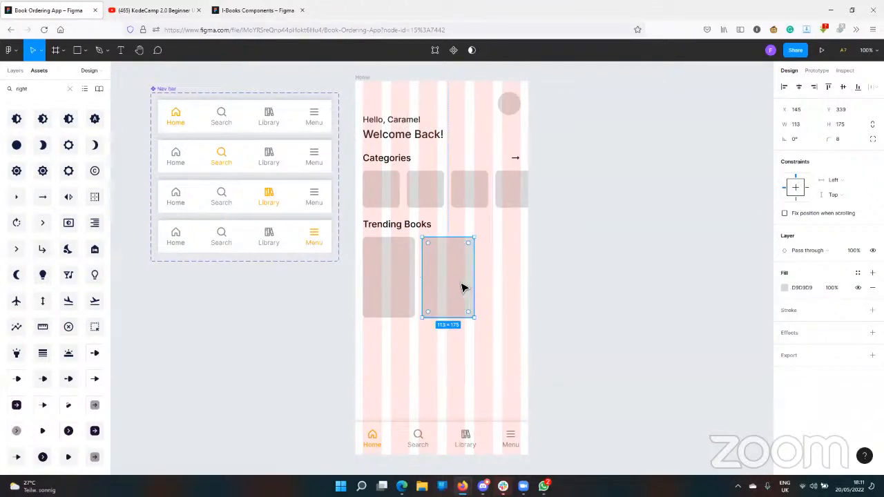
key("ctrl+d")
key("ctrl+d")
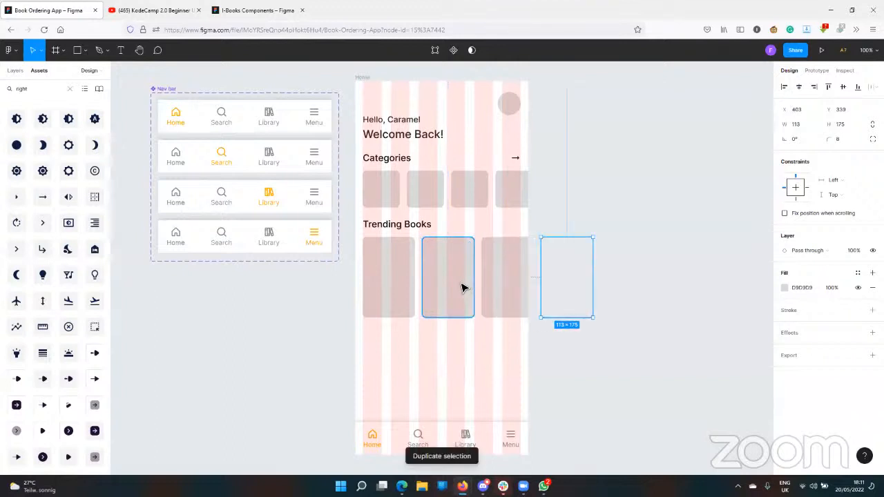
key("Delete")
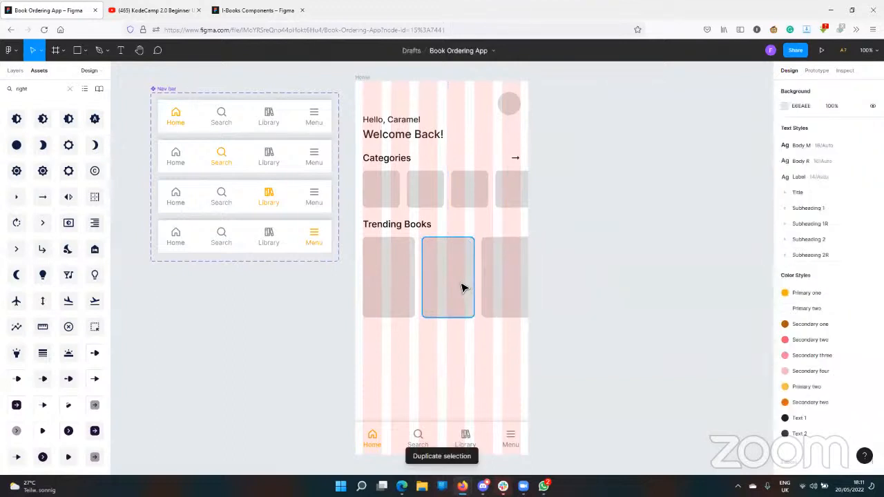
left_click(411, 279)
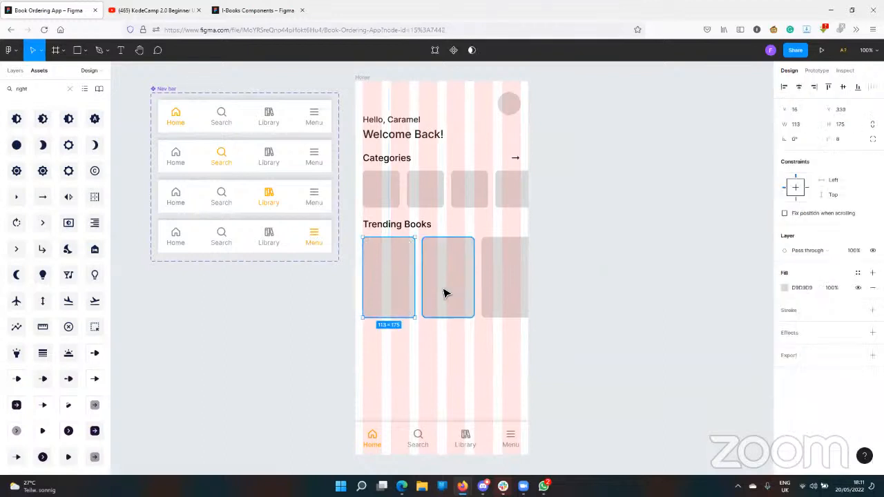
left_click(444, 293)
left_click(499, 290)
left_click(408, 292)
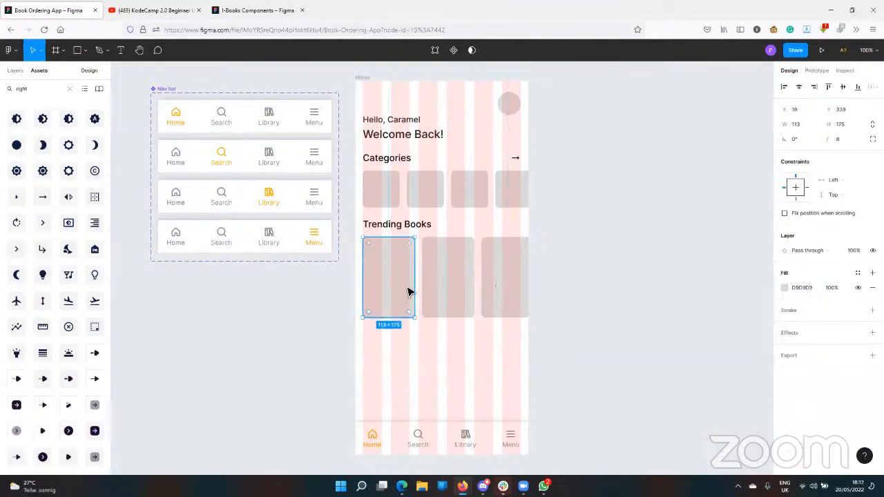
left_click(445, 298)
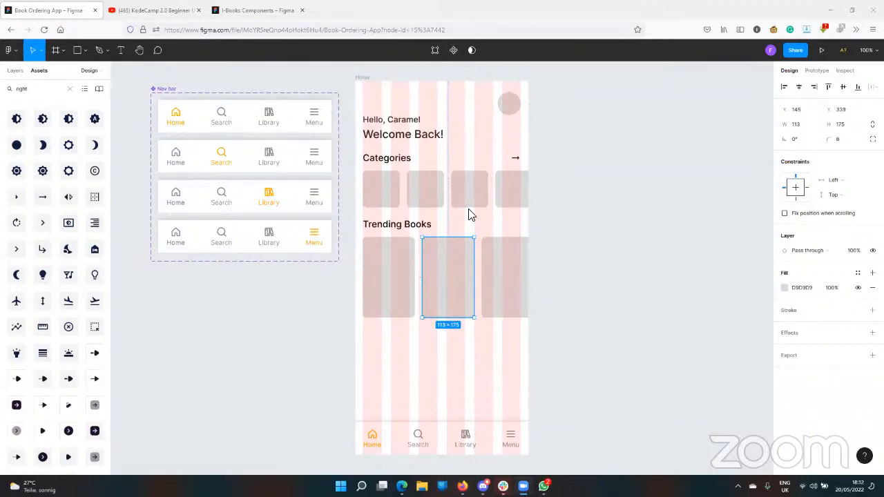
left_click(487, 349)
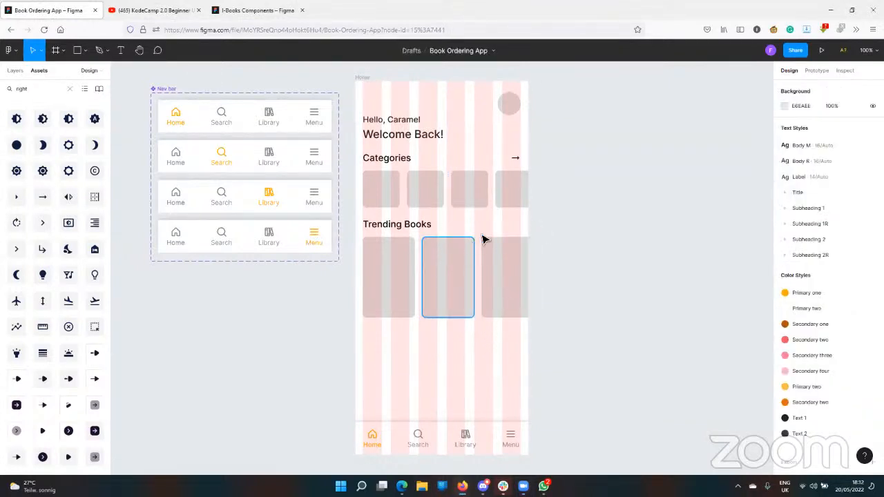
Step: Copy the arrow icon from the Categories row to the end of the Trending Books heading row at Y 299
left_click(516, 160)
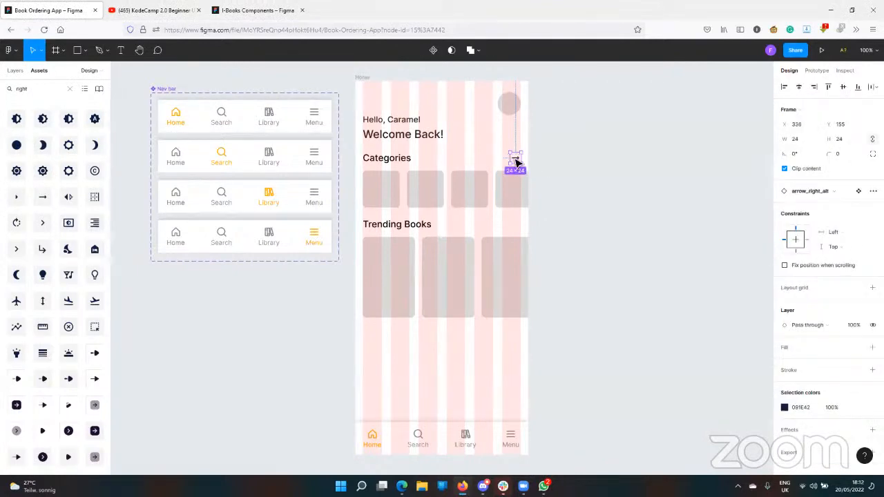
left_click_drag(517, 160, 519, 228)
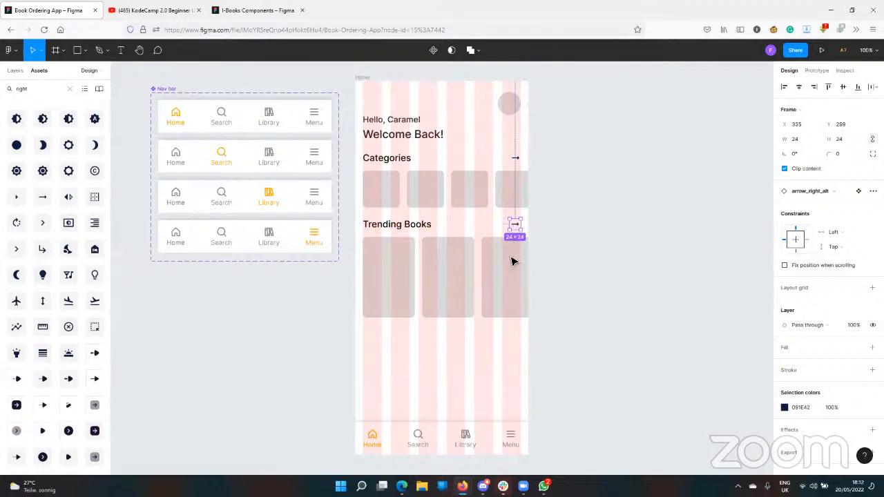
key("alt")
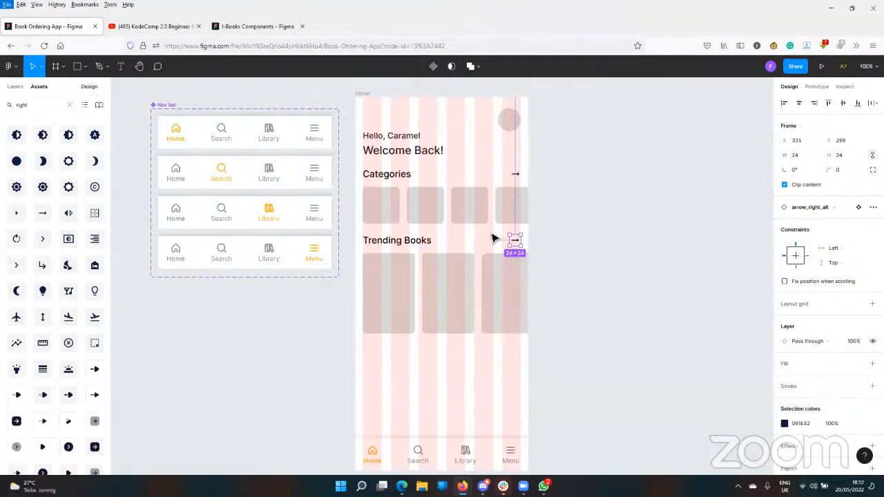
left_click(493, 237)
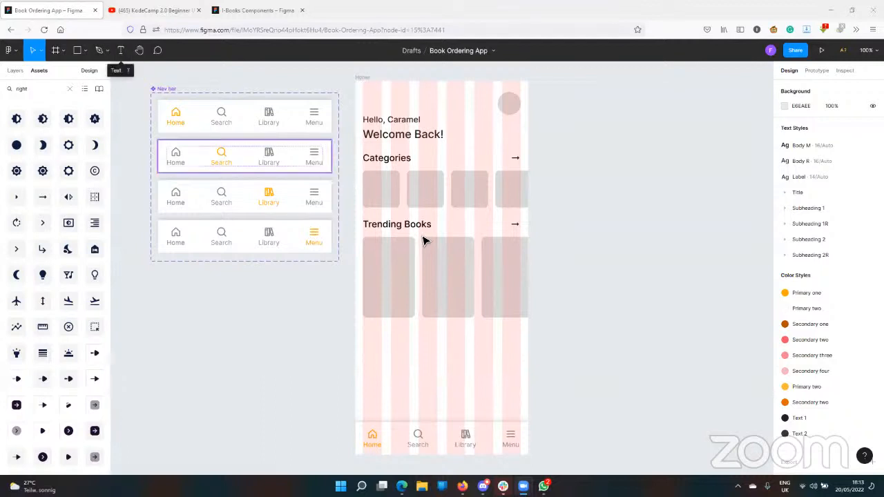
Step: Duplicate the Trending Books heading below the book covers, placing the copy at X 16, Y 538 and checking its gap to them
left_click(400, 229)
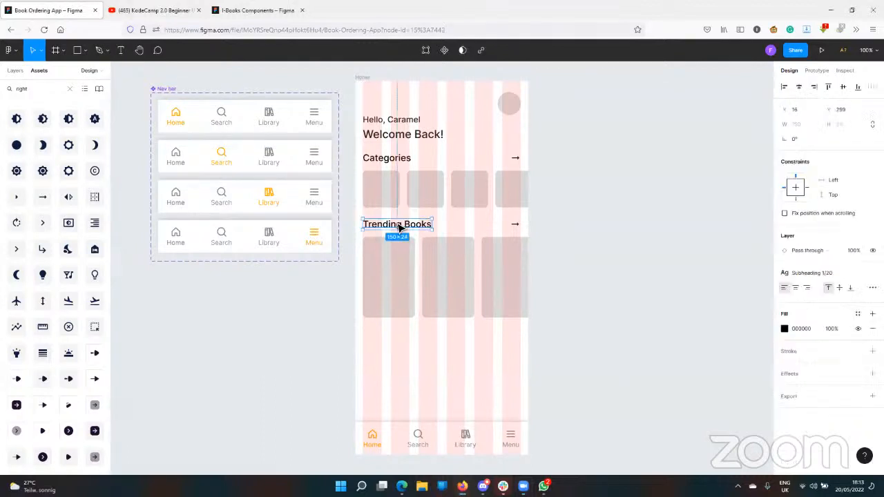
left_click_drag(400, 275, 404, 337)
key("alt")
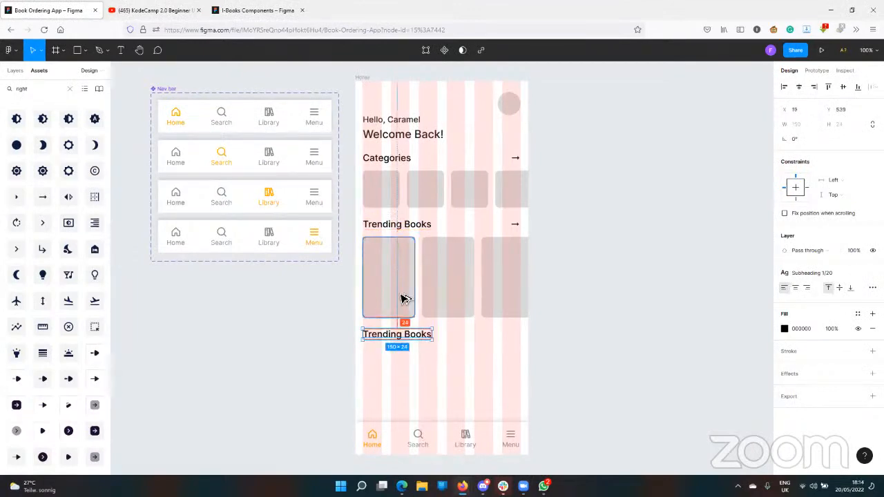
key("alt")
left_click(401, 356)
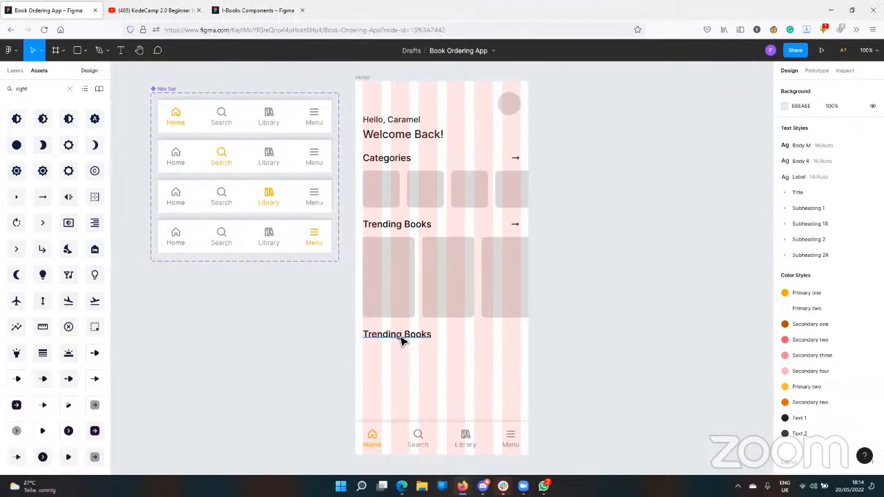
Step: Change the text of the copied heading below the book covers to "Top Authors"
double_click(402, 338)
type("T")
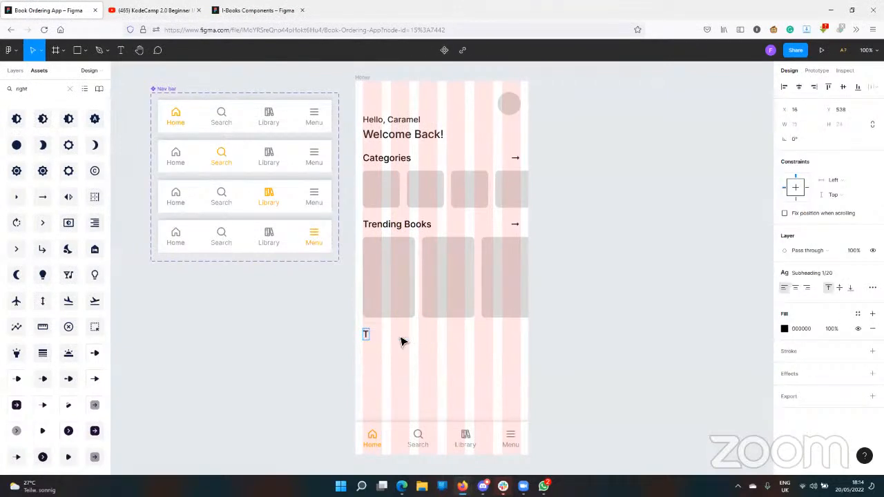
type("op Authors")
key("Escape")
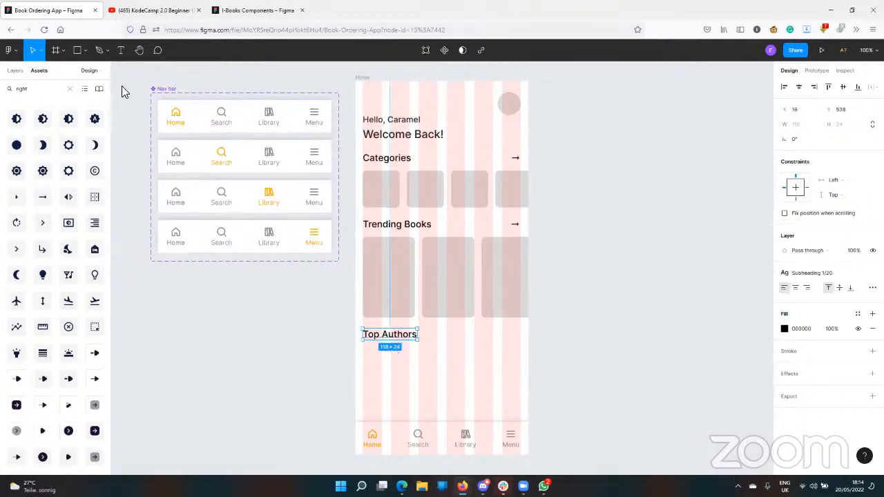
Step: Place a 100 × 100 circle below the Top Authors heading, clear the asset search and show the layer list
left_click(84, 51)
left_click(65, 106)
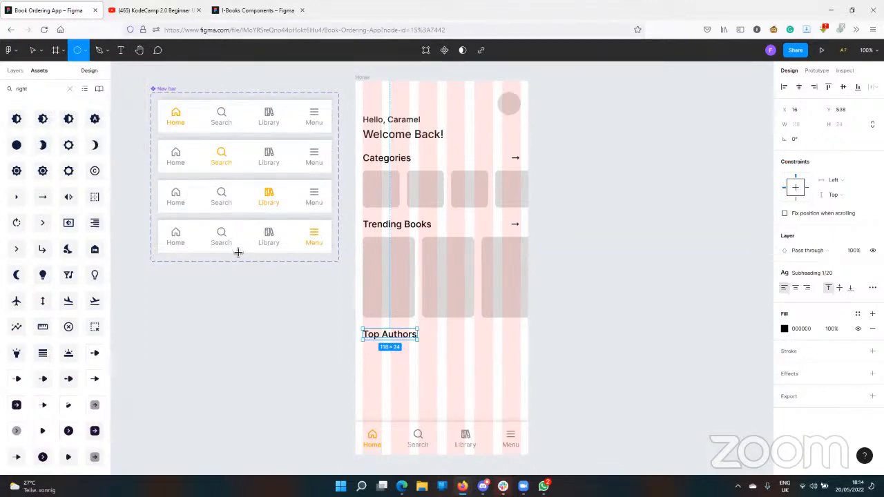
left_click(393, 373)
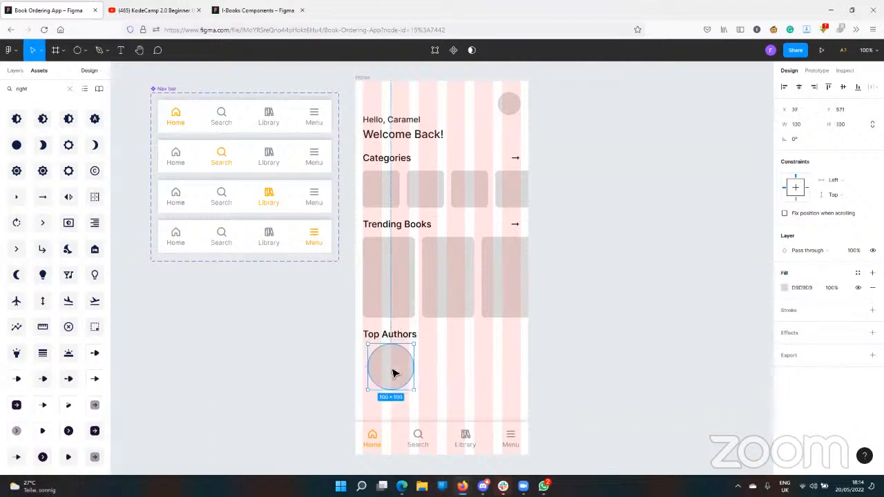
left_click(69, 89)
left_click(21, 71)
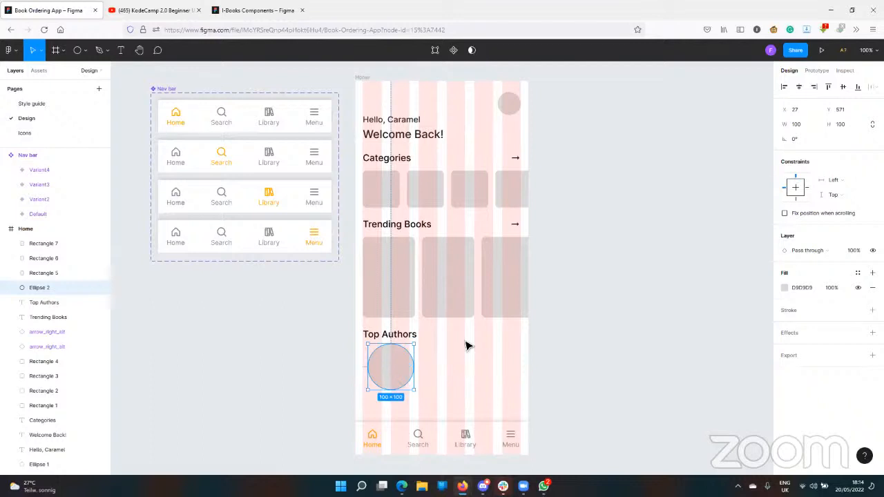
Step: Set the author circle's size to 80 × 80 and its X position to 16
left_click(802, 129)
type("80")
key("Return")
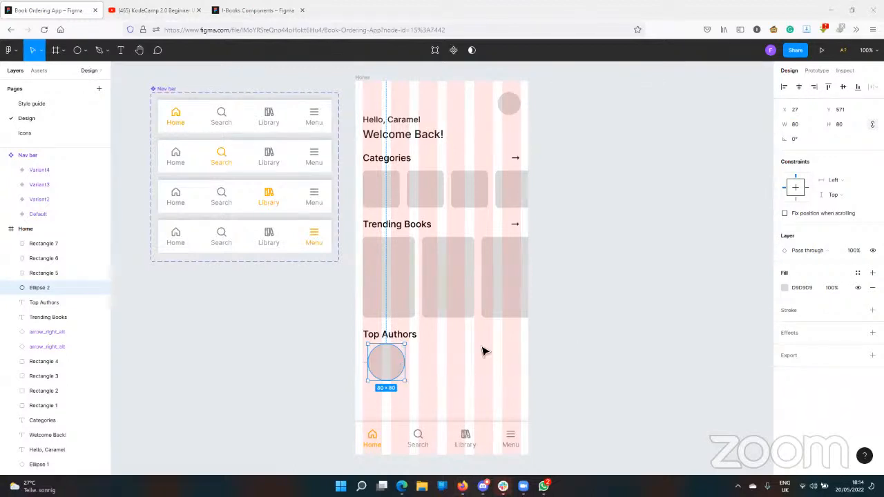
left_click(797, 111)
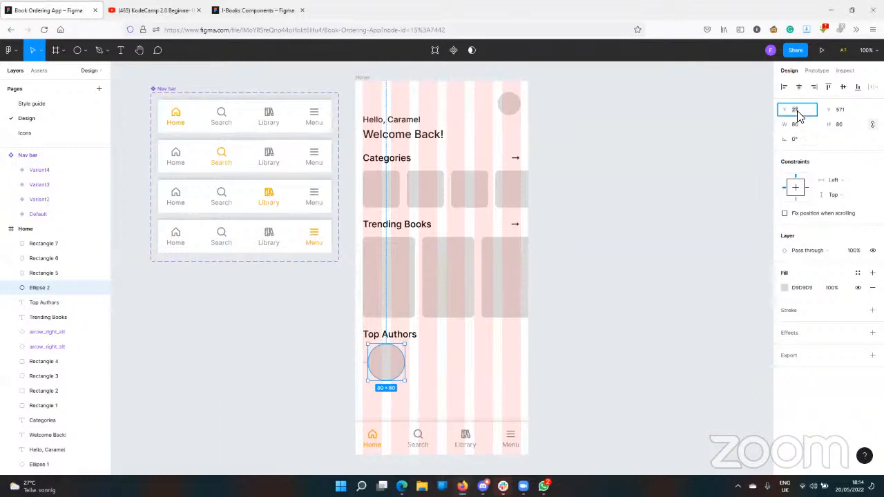
type("16")
key("Return")
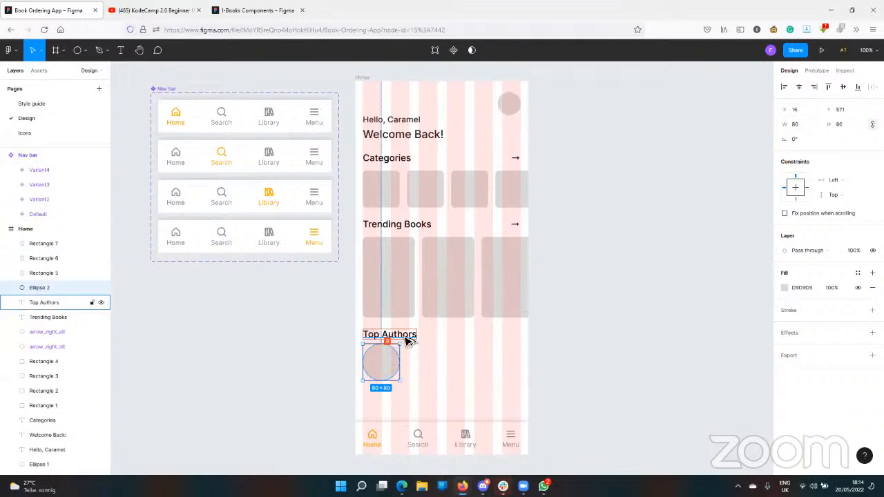
Step: Nudge the author circle down to Y 578 so that it sits 16 below the Top Authors heading
key("alt")
key("Down")
key("Down")
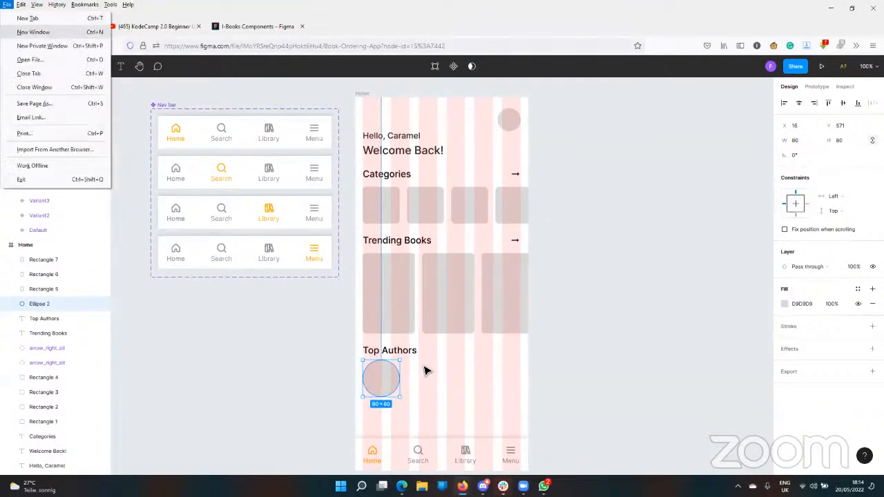
key("Escape")
key("Escape")
key("Down")
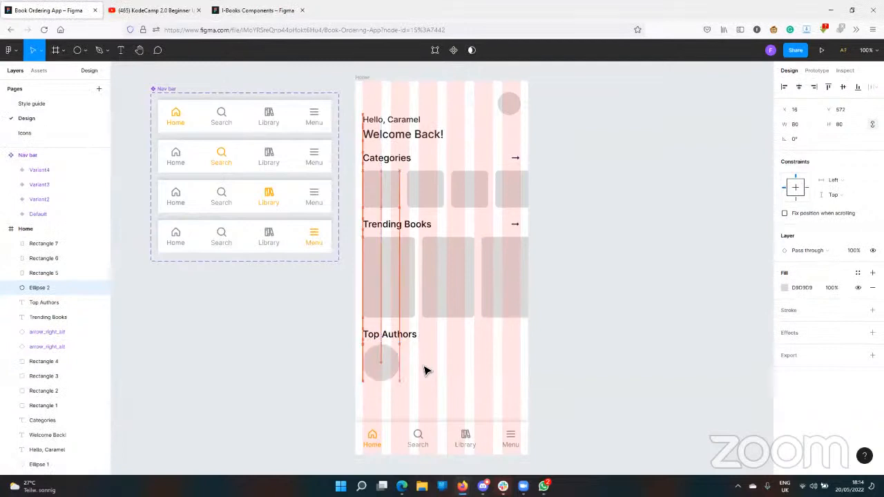
key("Down")
key("Down")
key("Down")
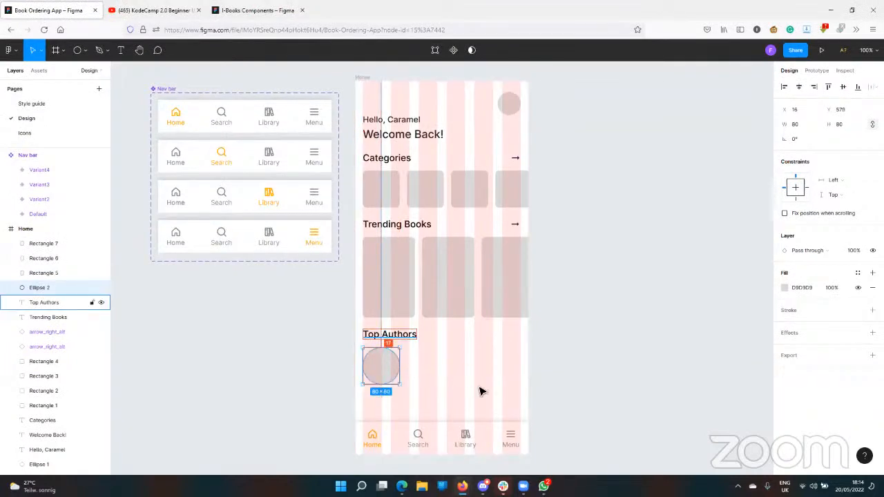
key("alt")
key("alt")
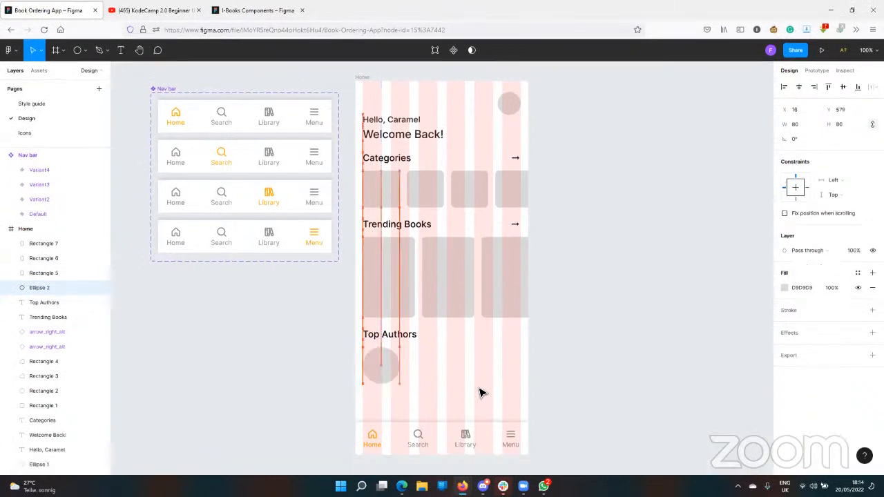
key("Up")
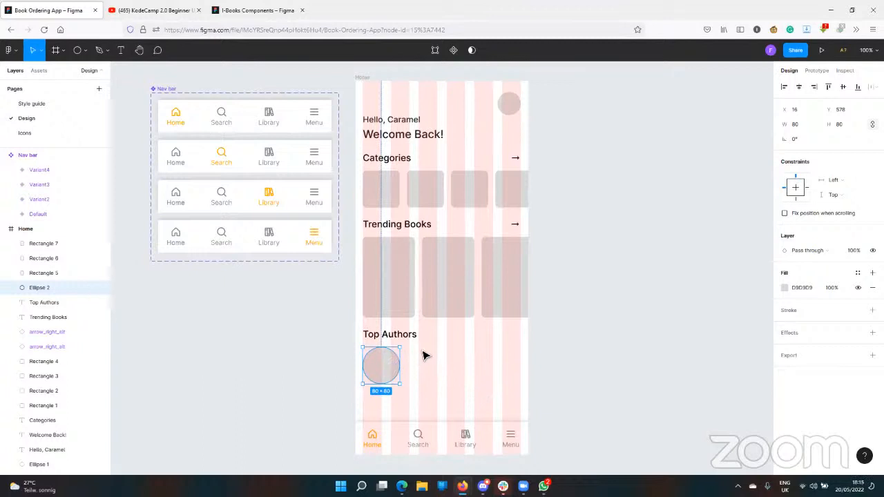
key("alt")
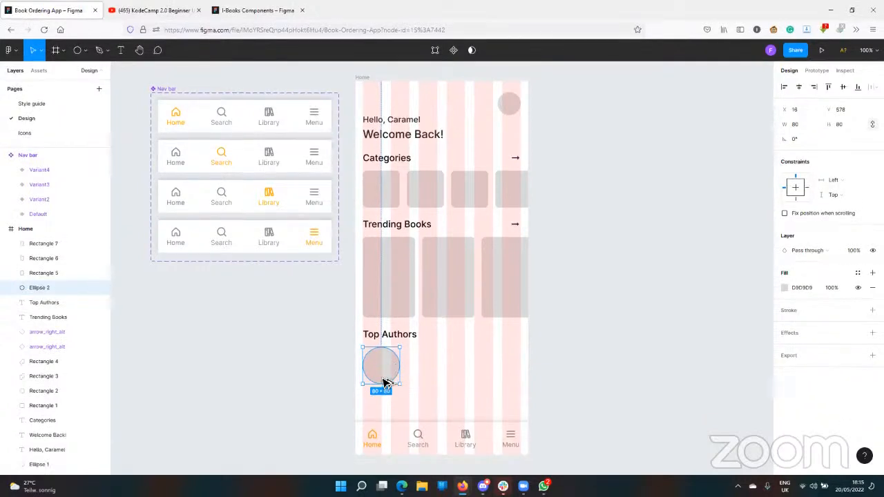
Step: Duplicate the author circle three times to form a horizontal row of four spaced 16 apart
left_click_drag(385, 369, 427, 378)
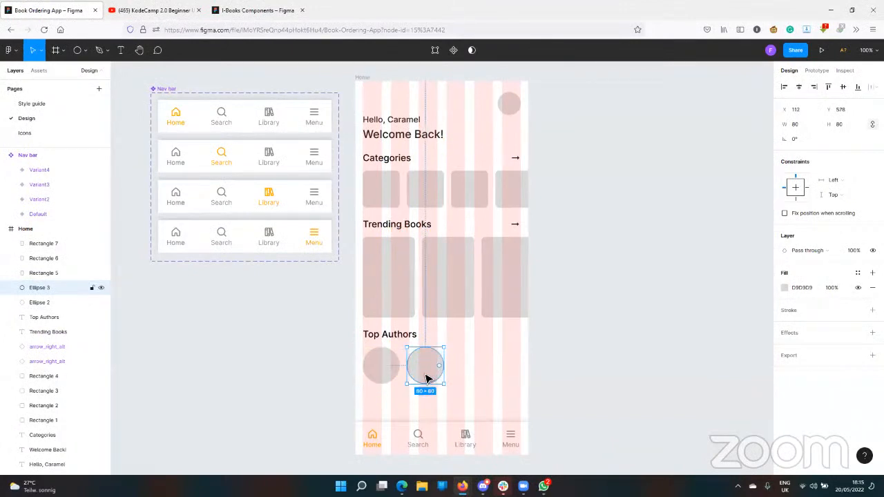
key("ctrl+d")
key("ctrl+d")
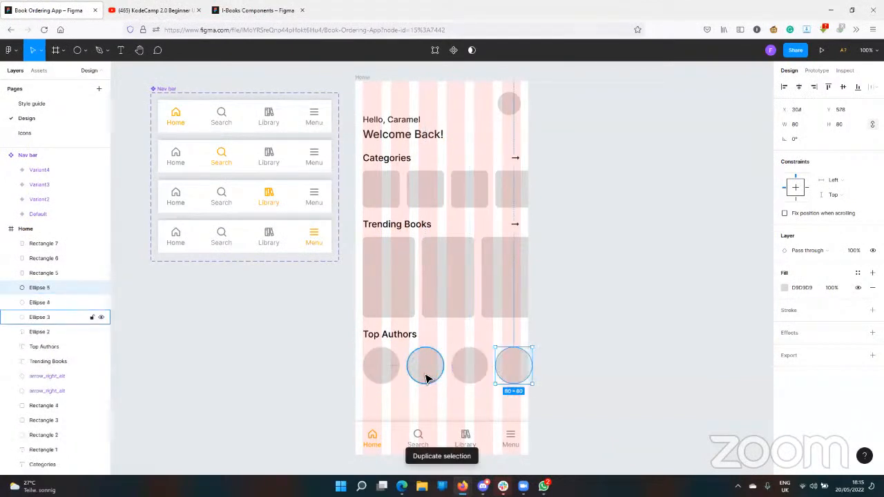
Step: Select all four author circles and wrap them in a horizontal auto layout
left_click(389, 373)
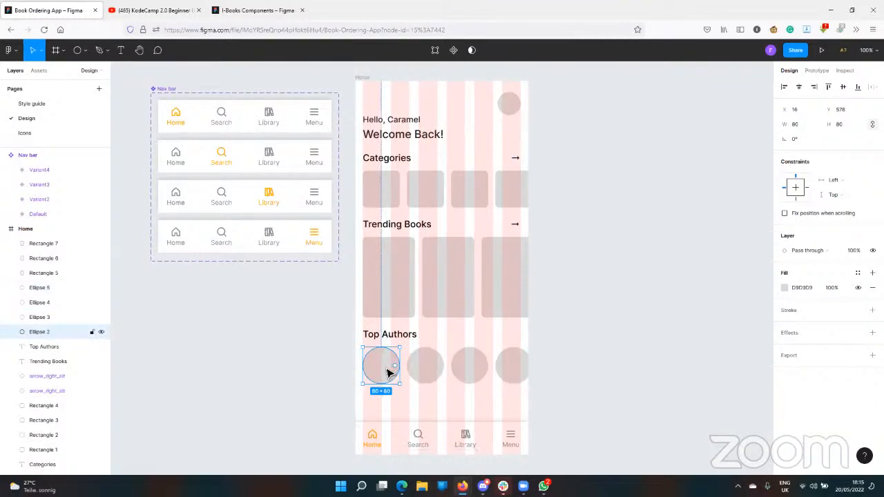
left_click(423, 373, "shift")
left_click(463, 373, "shift")
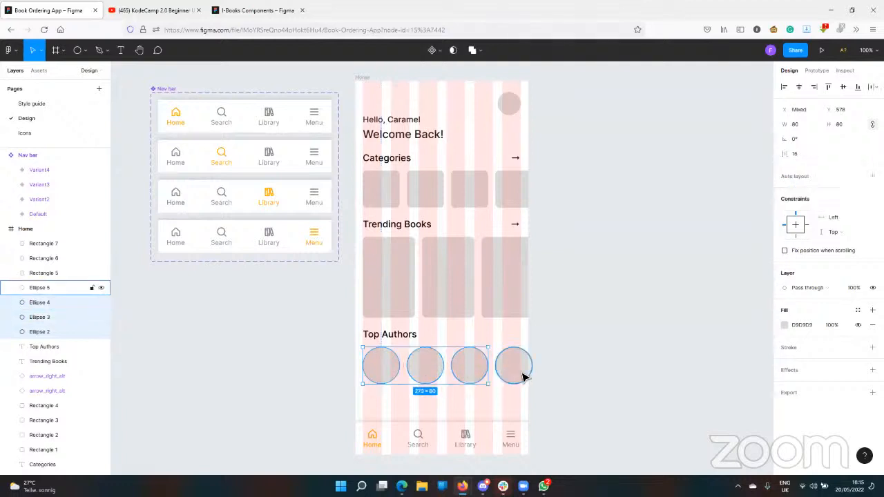
left_click(523, 377, "shift")
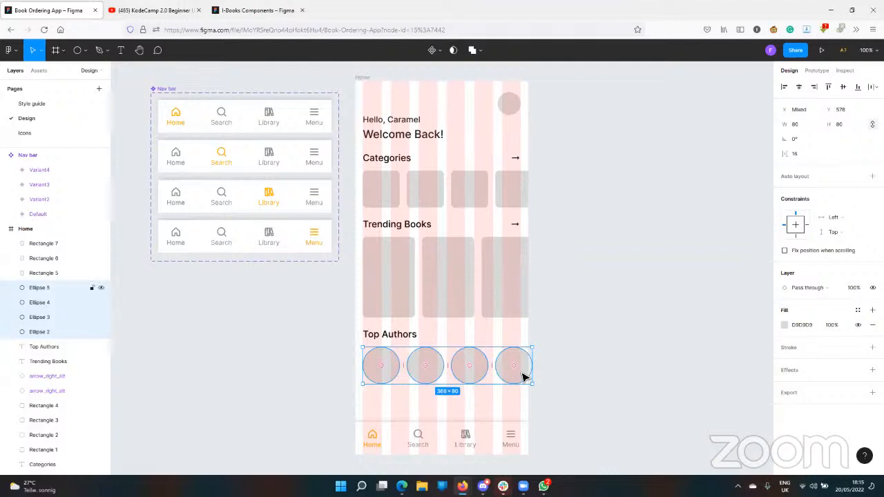
key("shift+a")
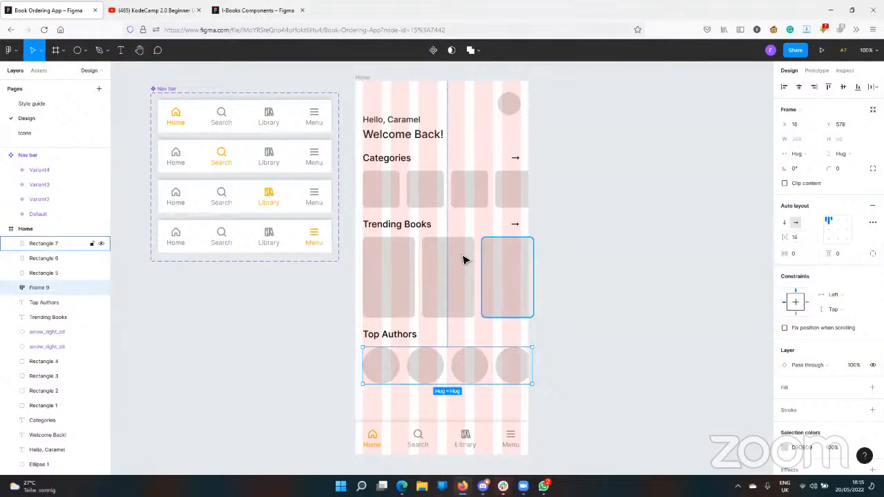
left_click(459, 279)
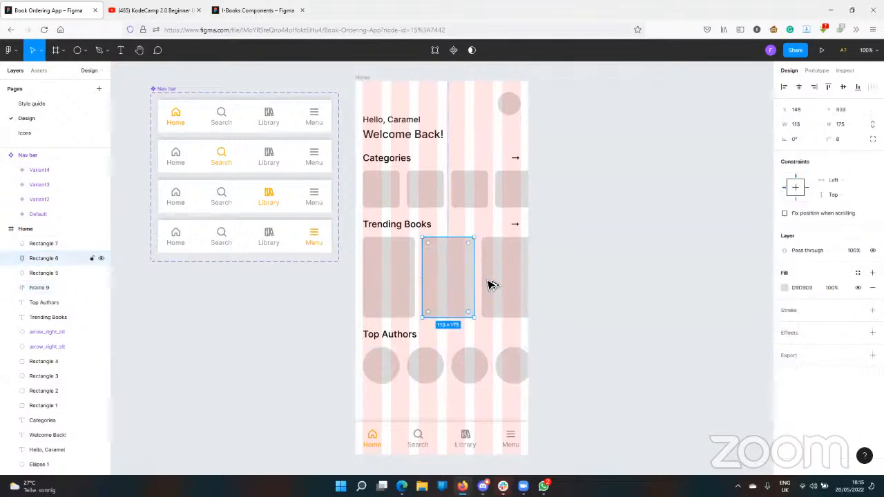
key("alt")
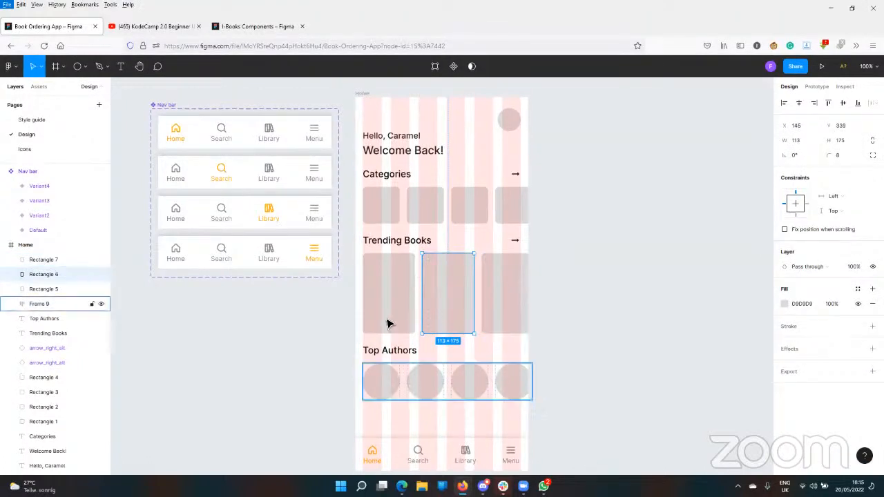
key("Tab")
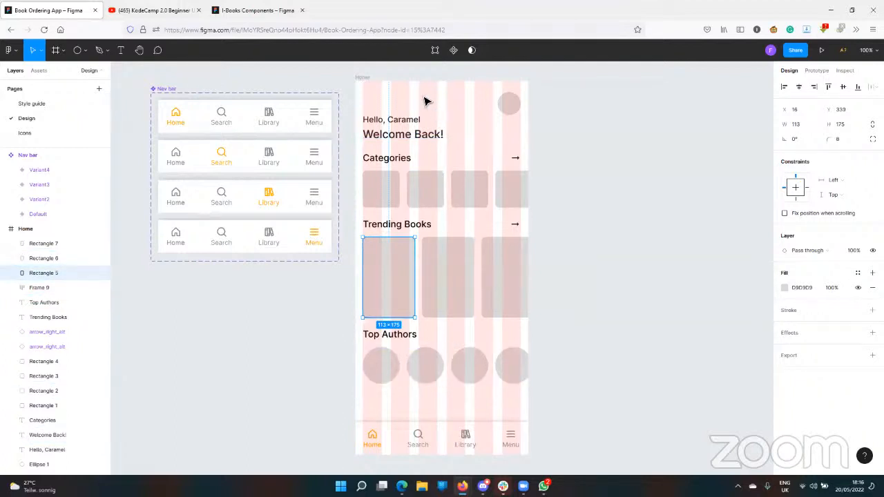
left_click(395, 200)
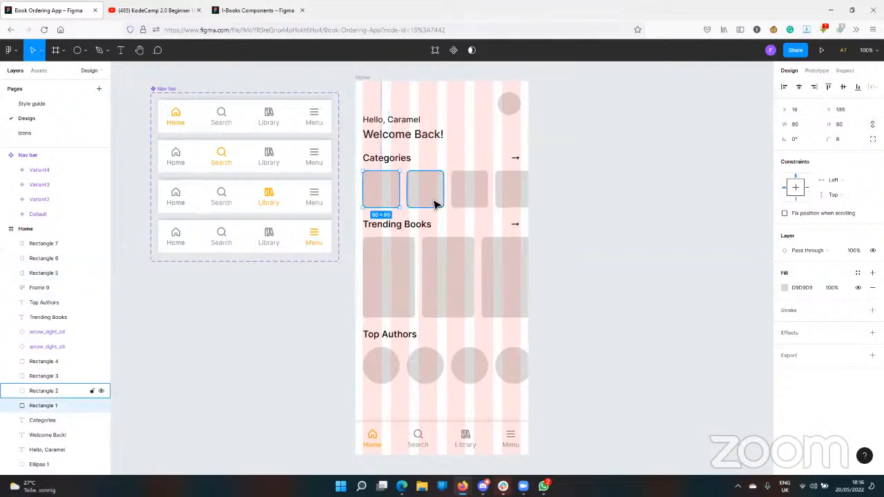
left_click(435, 202)
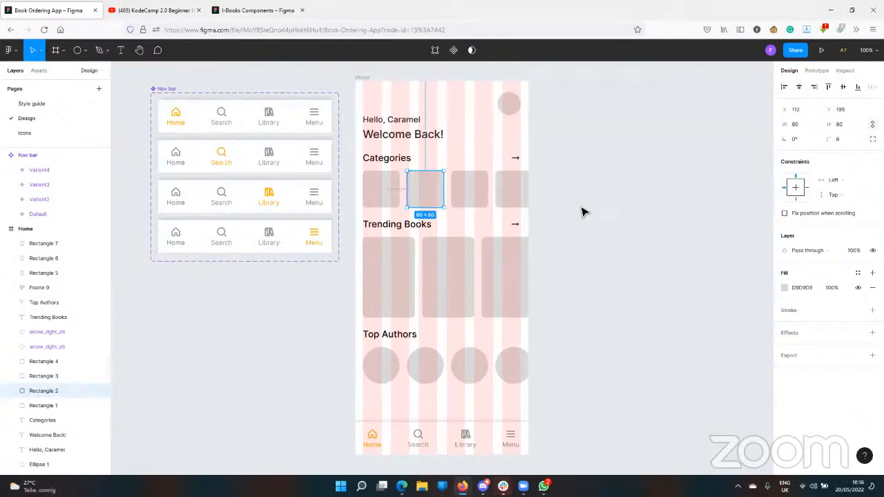
double_click(369, 15)
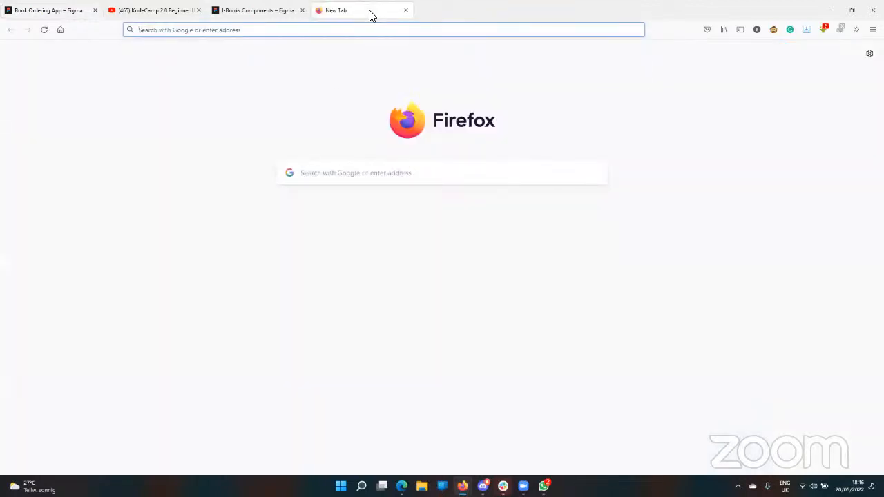
type("u")
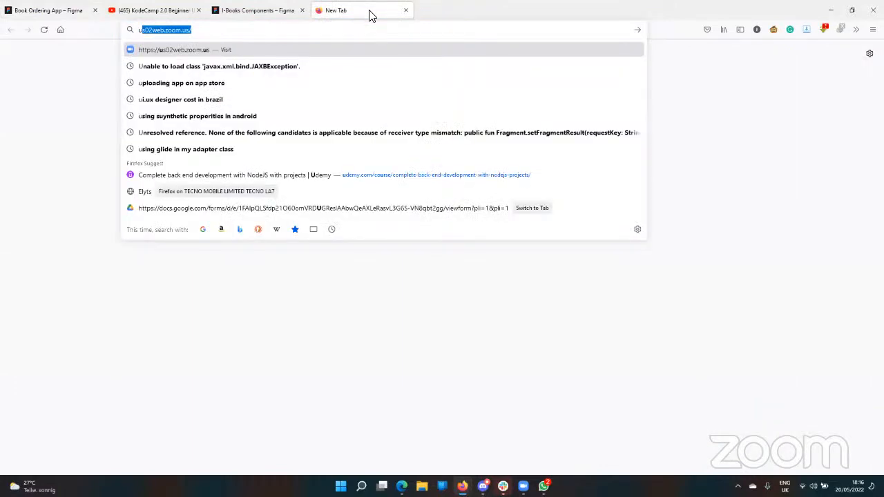
key("BackSpace")
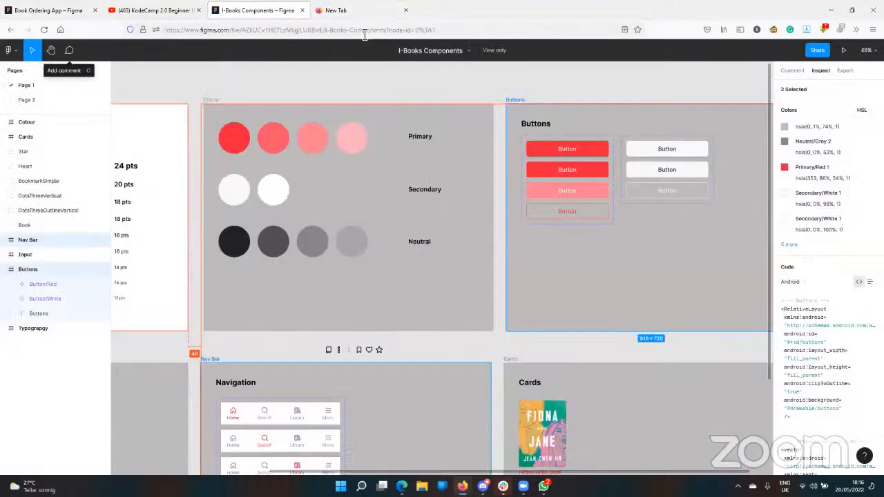
left_click(269, 16)
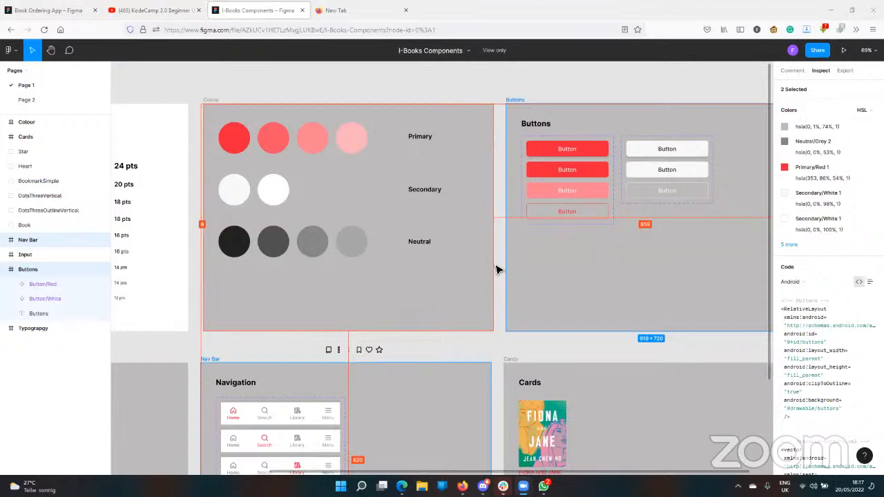
left_click(69, 10)
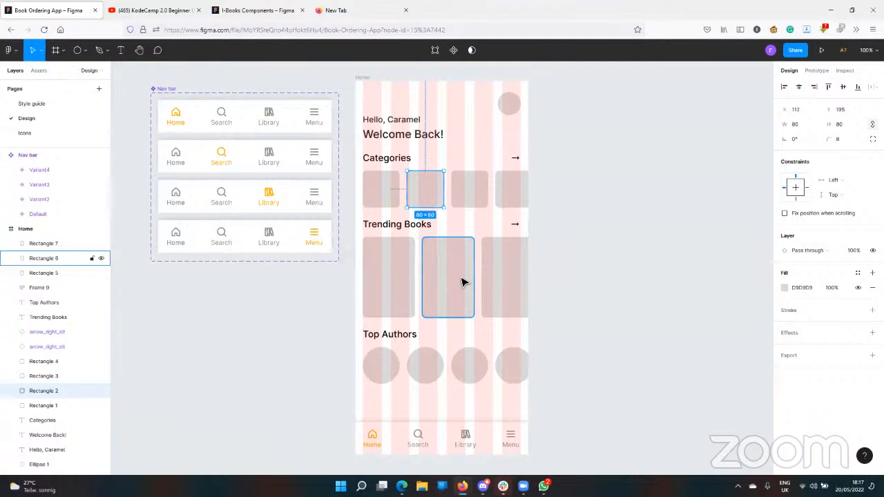
Step: Run the Unsplash plugin on the Home frame
left_click(459, 342)
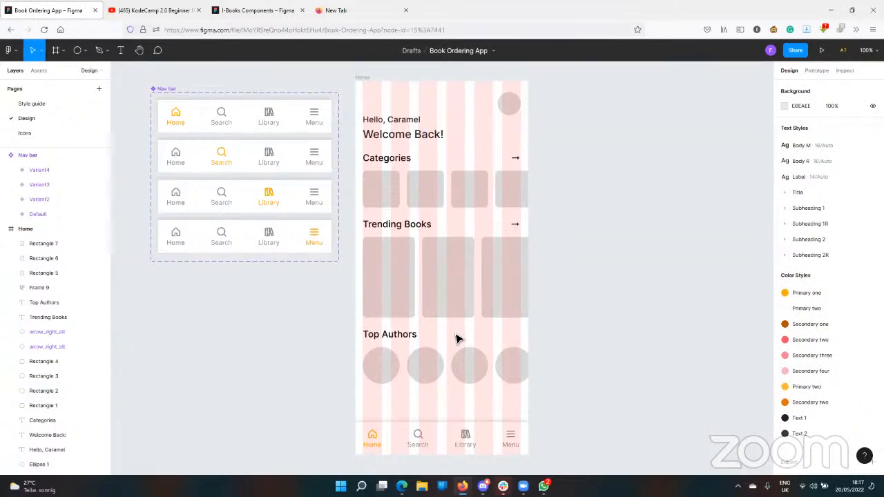
right_click(455, 337)
mouse_move(497, 404)
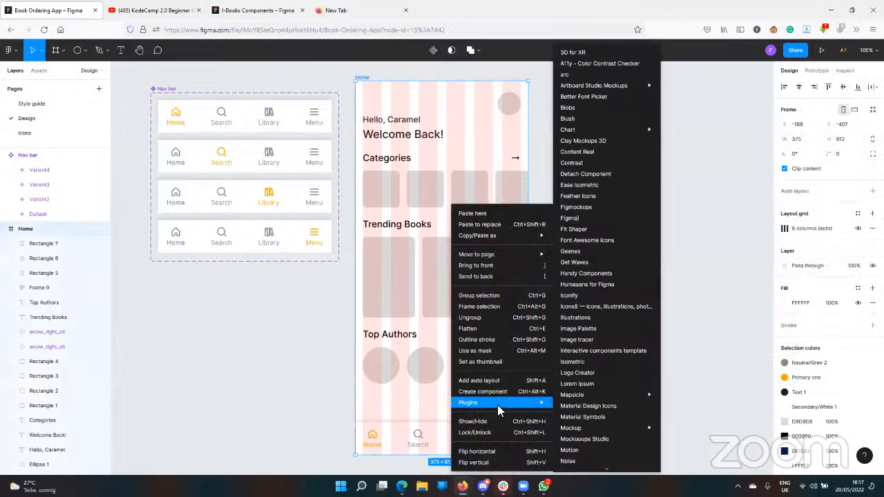
mouse_move(577, 397)
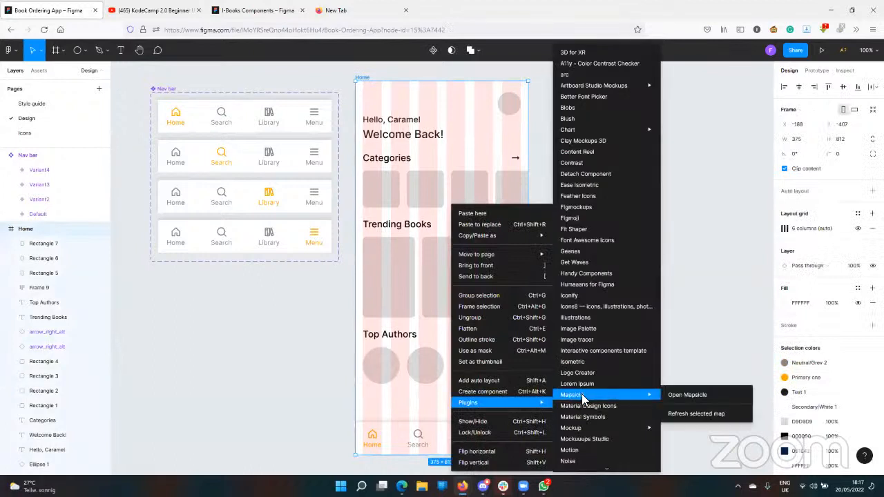
scroll(582, 393, "down", 3)
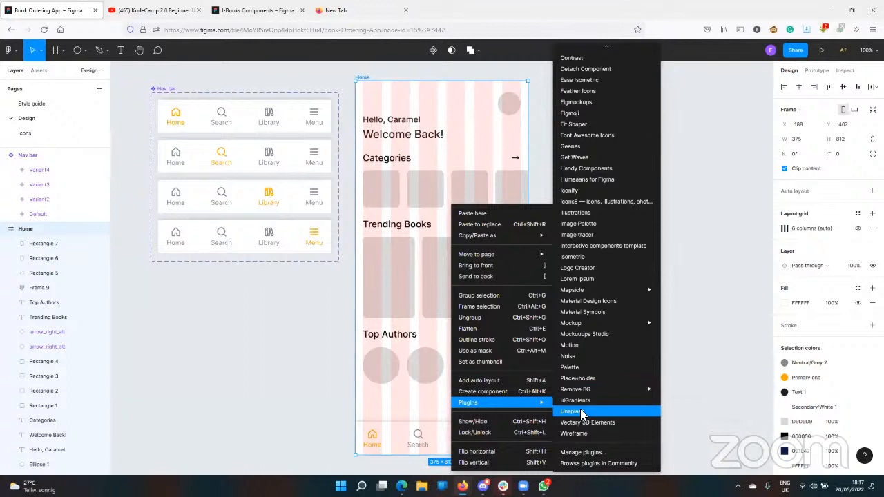
left_click(582, 412)
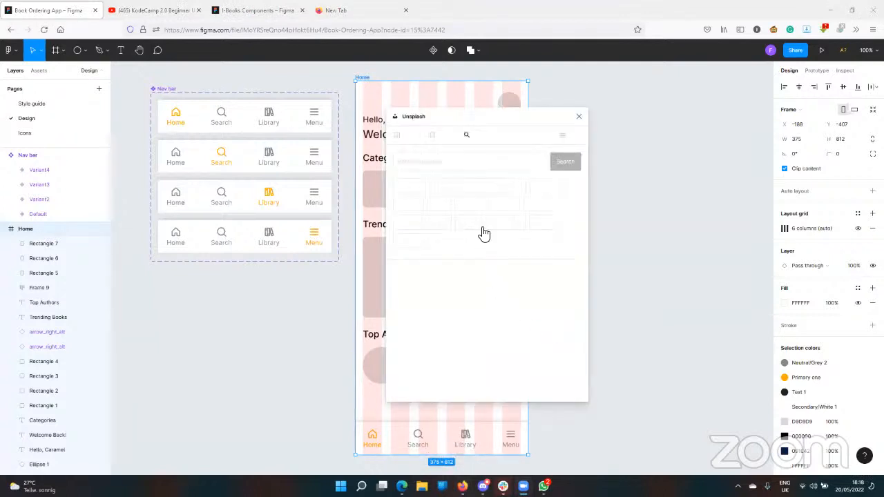
Step: Search Unsplash for "books" and look through the photos for images suited to the book placeholders
left_click(460, 165)
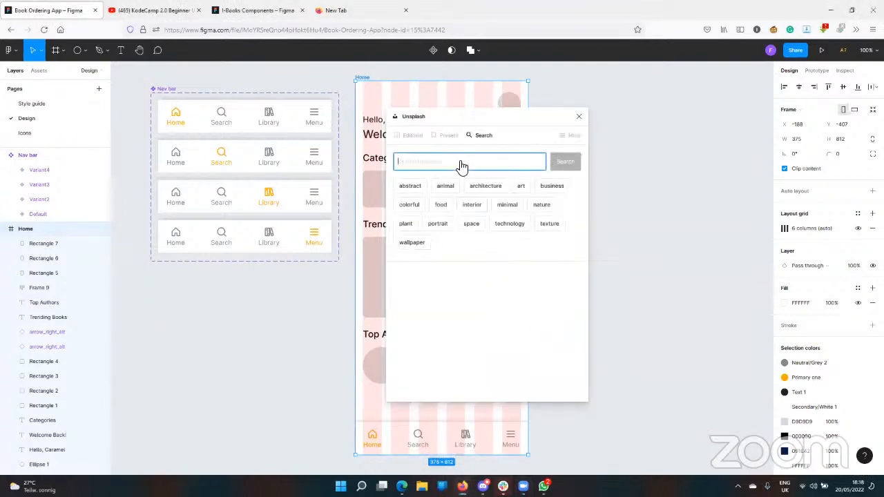
type("books")
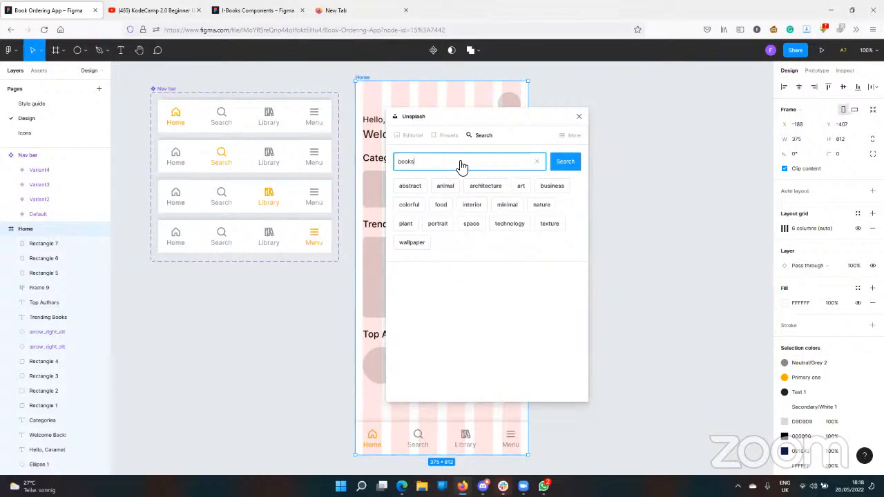
key("Return")
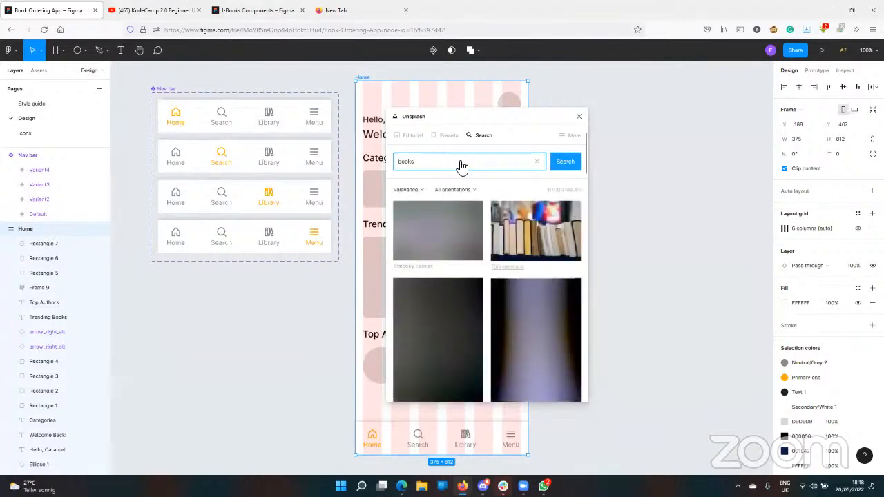
scroll(499, 298, "down", 5)
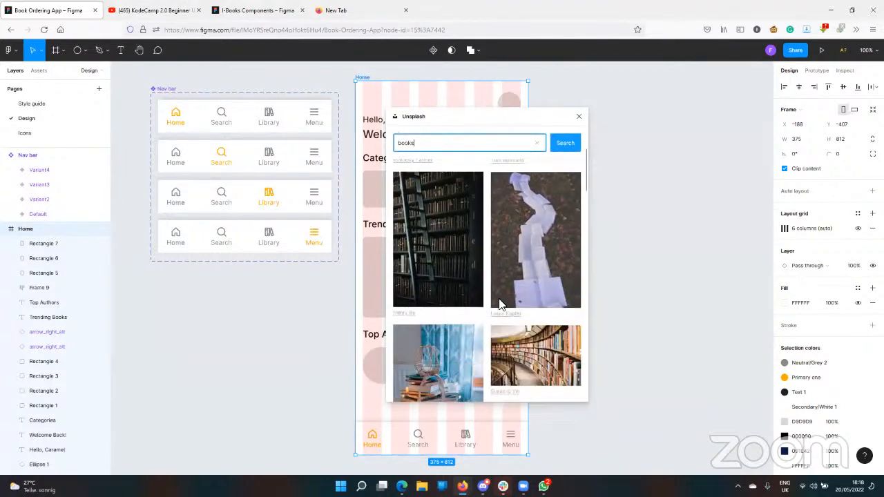
scroll(499, 298, "down", 5)
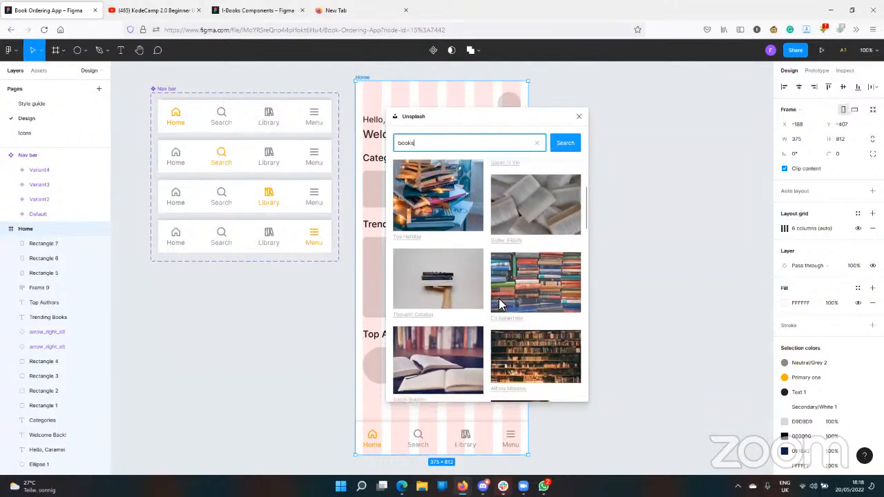
scroll(499, 302, "down", 8)
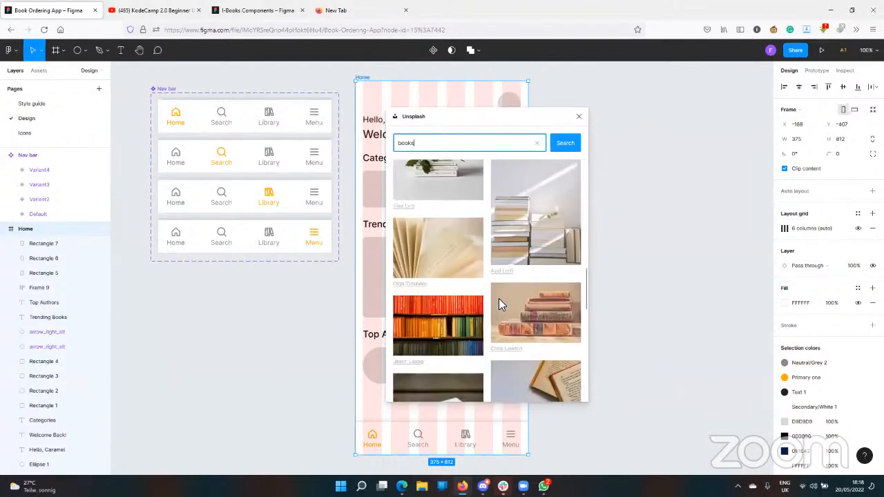
scroll(502, 306, "down", 10)
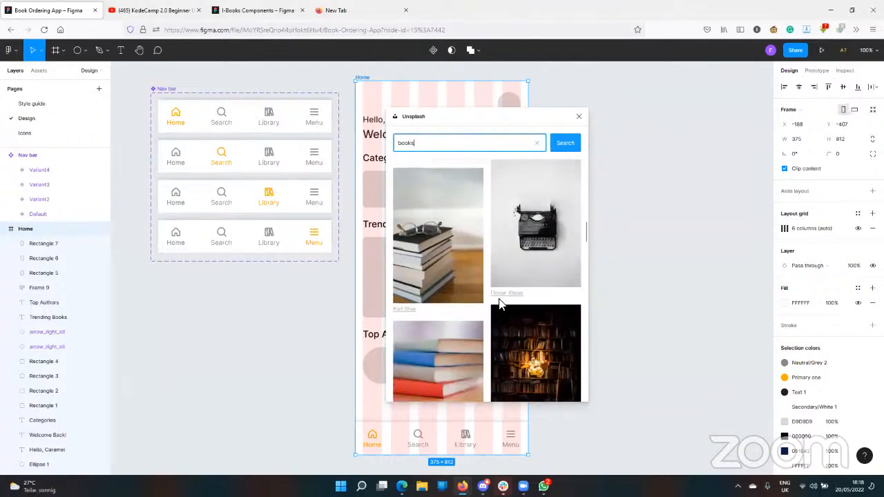
scroll(502, 305, "down", 8)
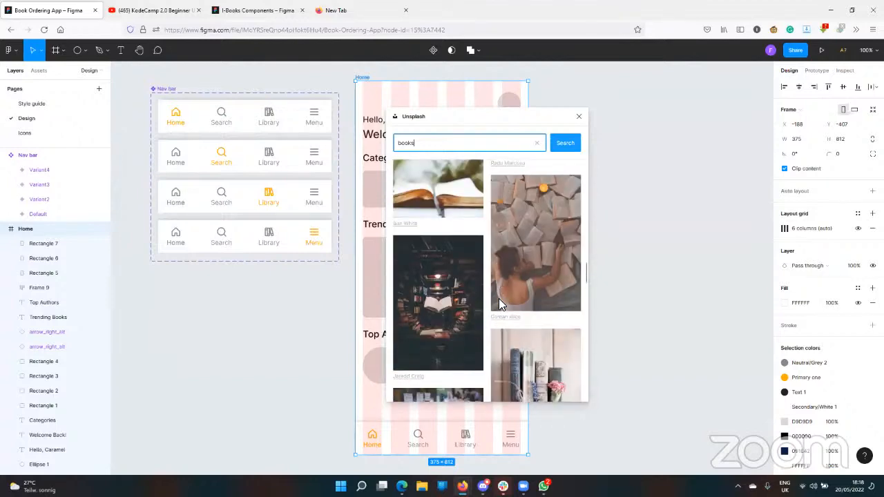
scroll(501, 305, "down", 8)
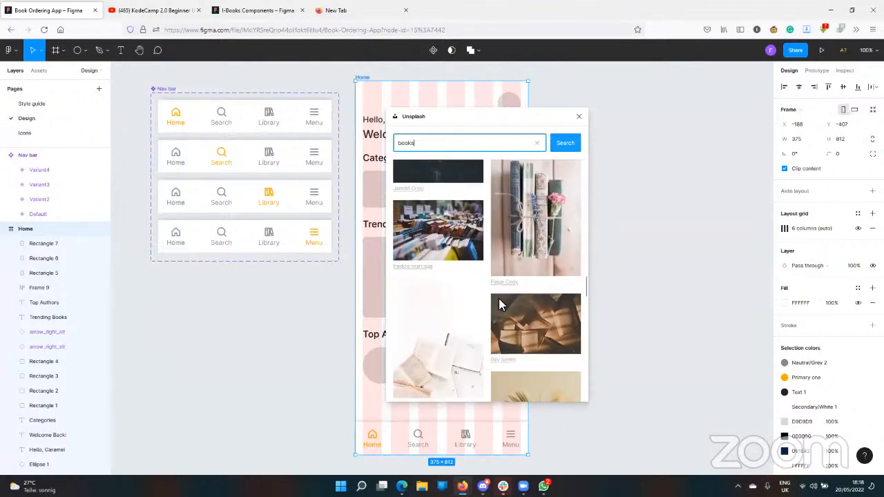
scroll(501, 305, "down", 5)
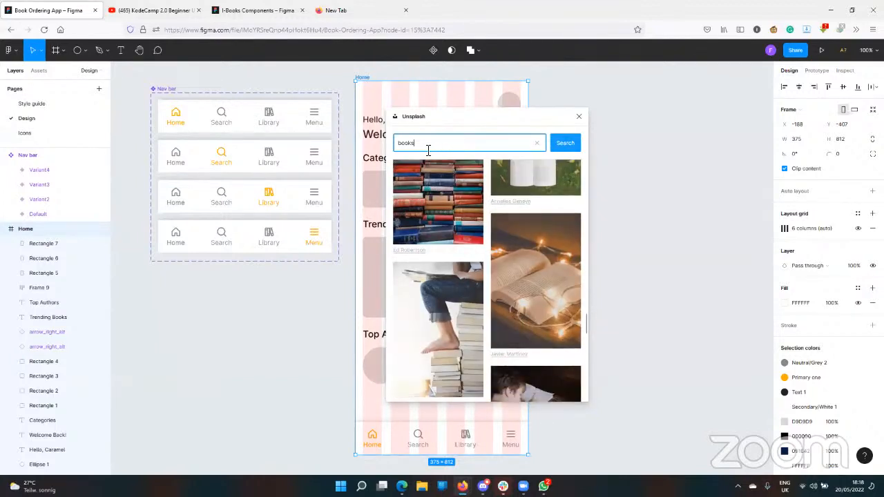
Step: Search Unsplash for "crime novels" instead and look through the photos for usable cover images
double_click(413, 143)
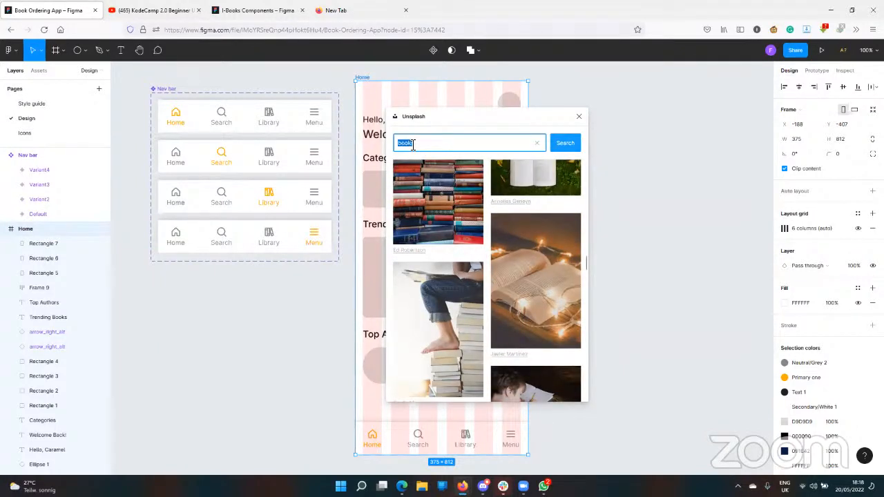
type("crime novels")
key("Return")
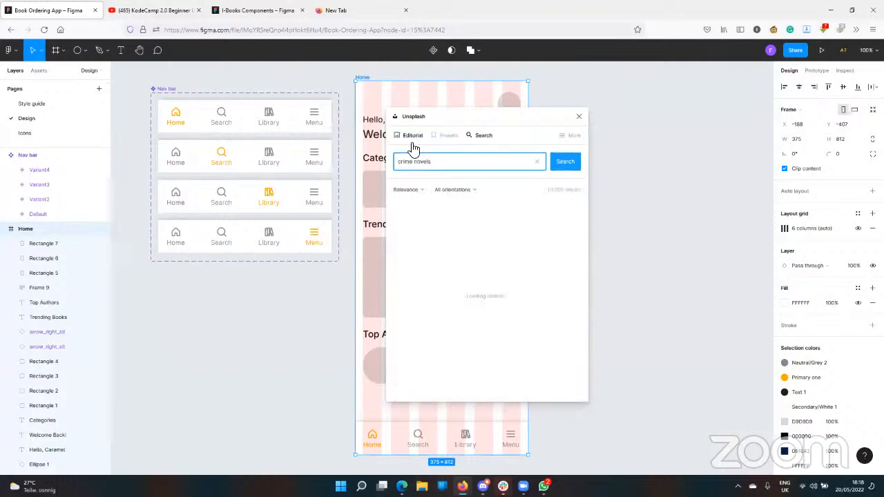
scroll(458, 261, "down", 3)
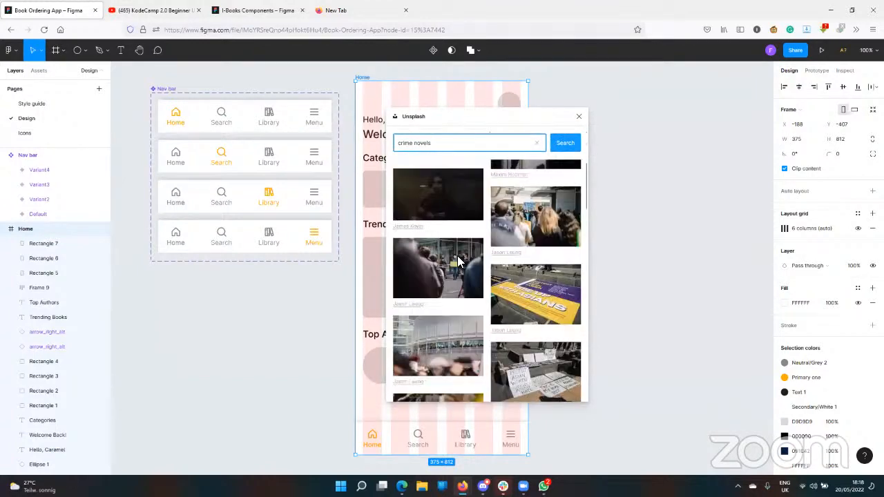
scroll(457, 261, "down", 5)
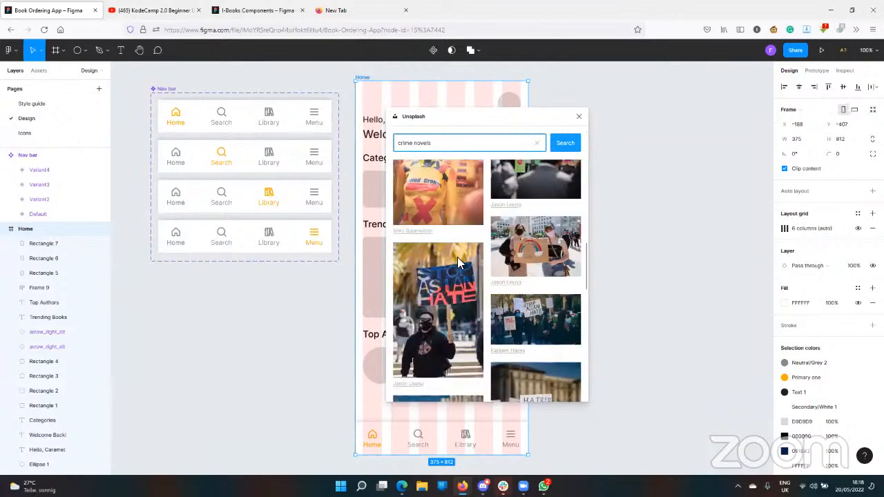
scroll(457, 263, "down", 5)
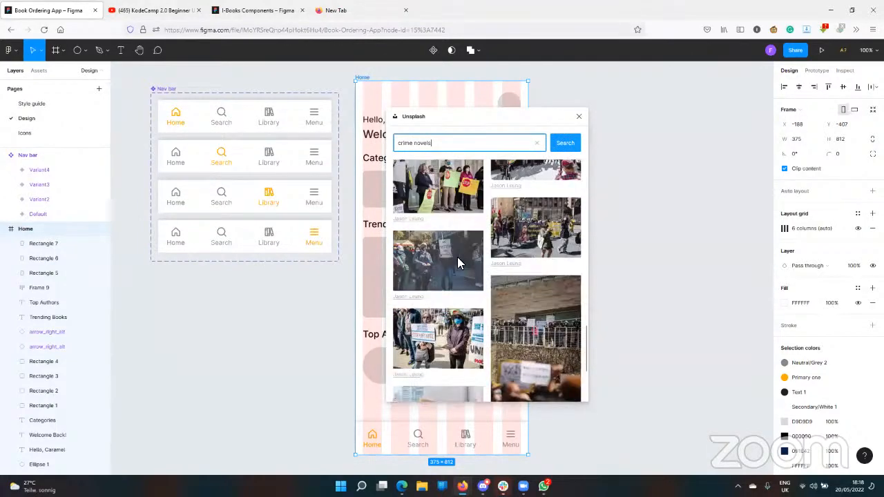
scroll(457, 263, "down", 3)
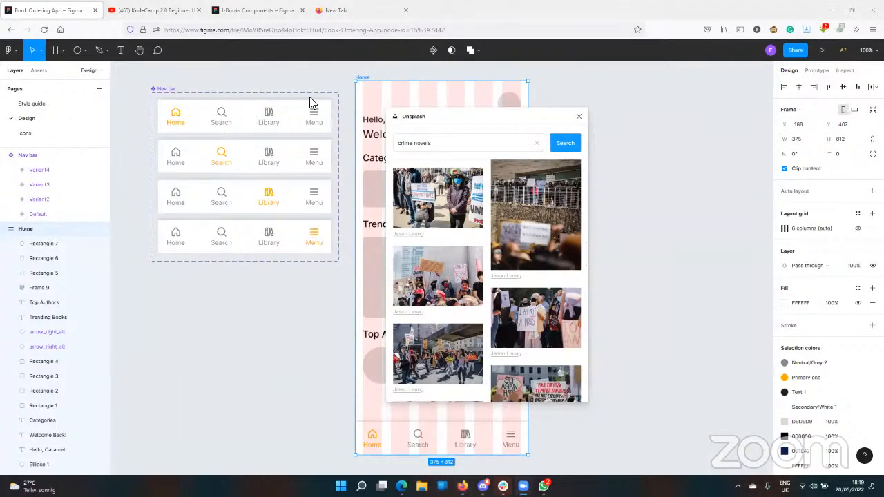
scroll(471, 221, "up", 1)
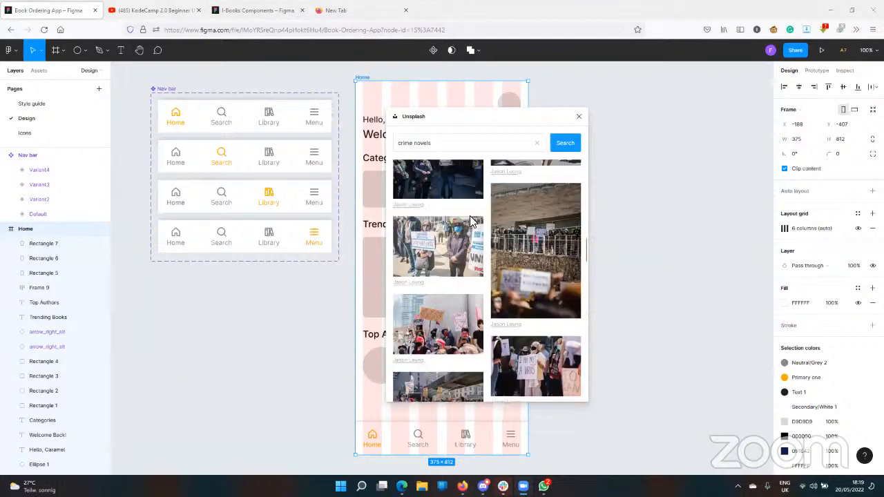
scroll(470, 217, "up", 10)
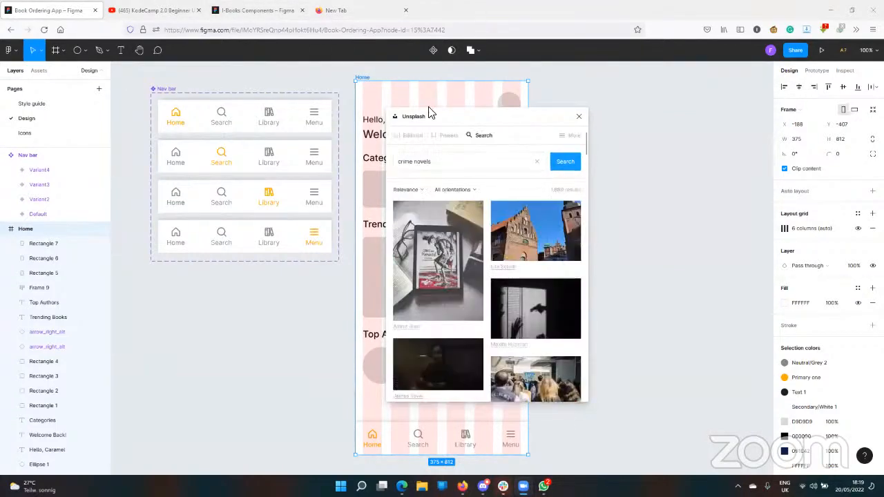
Step: Replace the Unsplash search term with "books" and run the search again
left_click(445, 154)
left_click_drag(444, 154, 376, 157)
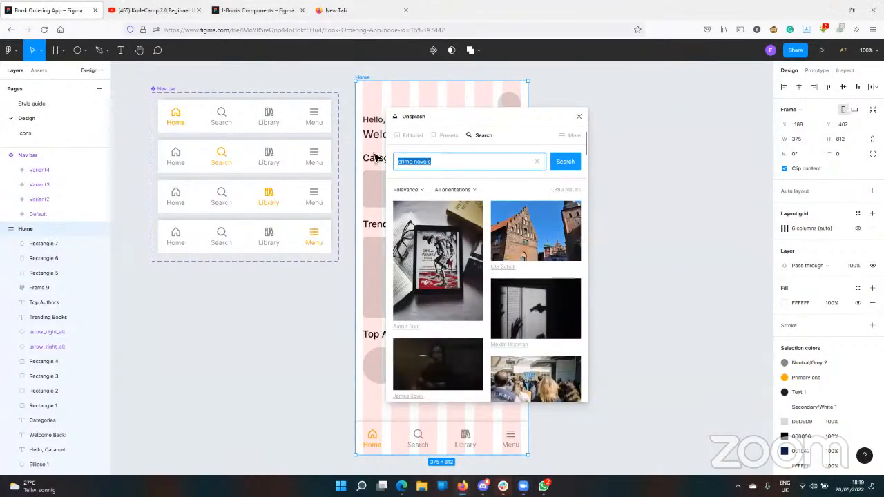
type("books")
left_click(564, 163)
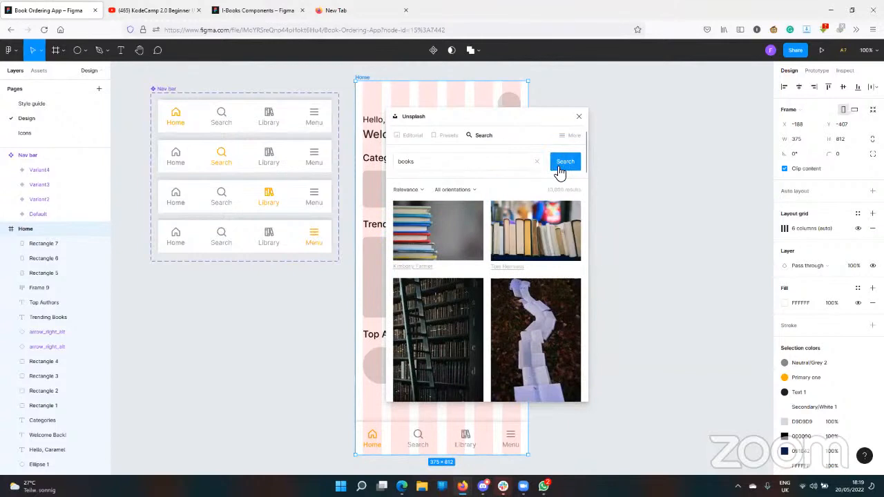
Step: Look through the Unsplash "books" photos for images that could serve as book covers
scroll(537, 310, "down", 5)
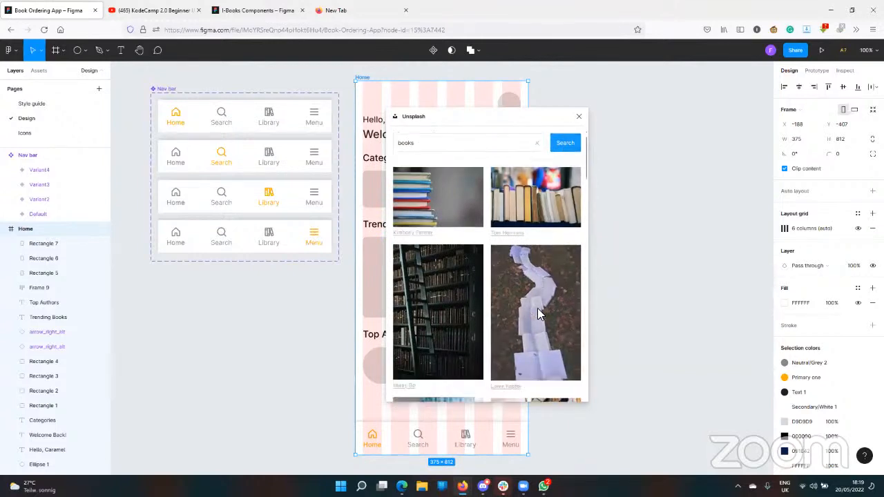
scroll(537, 313, "down", 1)
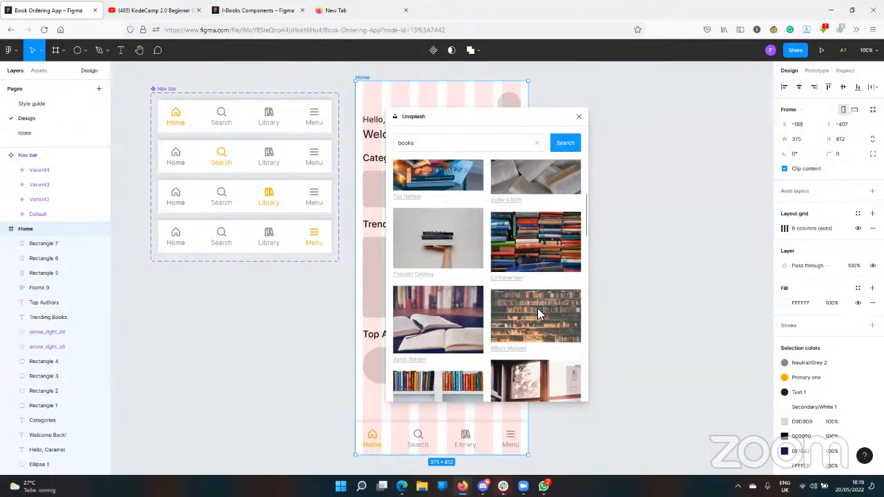
scroll(537, 308, "down", 2)
scroll(537, 308, "down", 4)
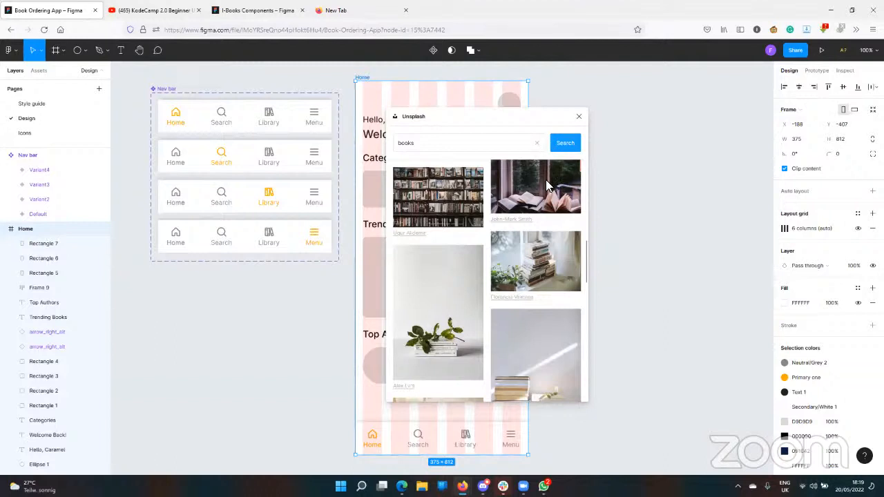
Step: Search Unsplash for "novels" instead and look through the photos for single book covers
double_click(407, 144)
type("no")
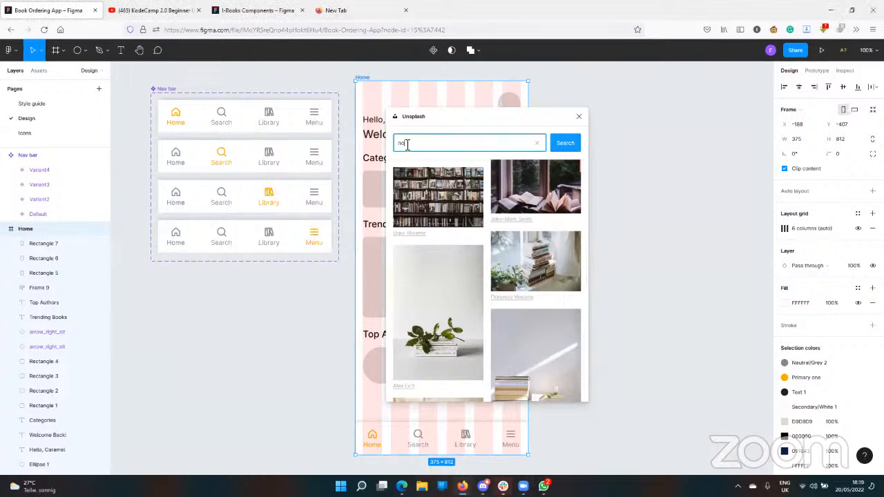
type("vels")
key("Return")
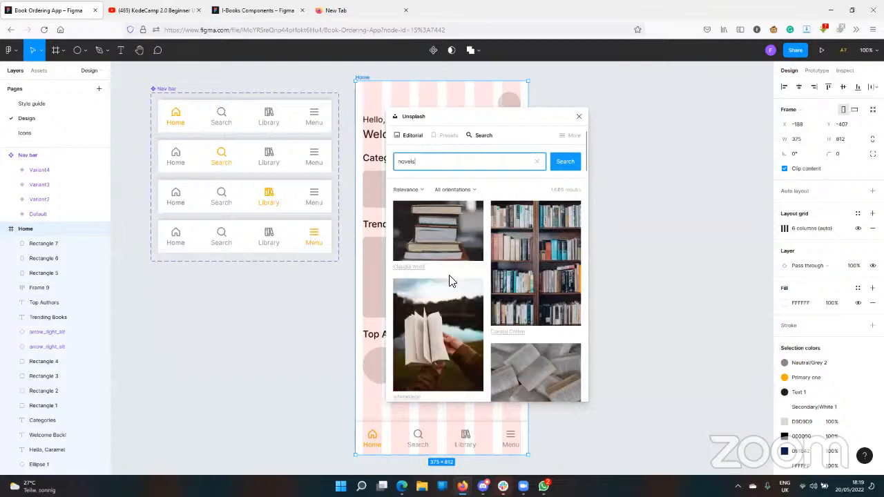
scroll(449, 276, "down", 5)
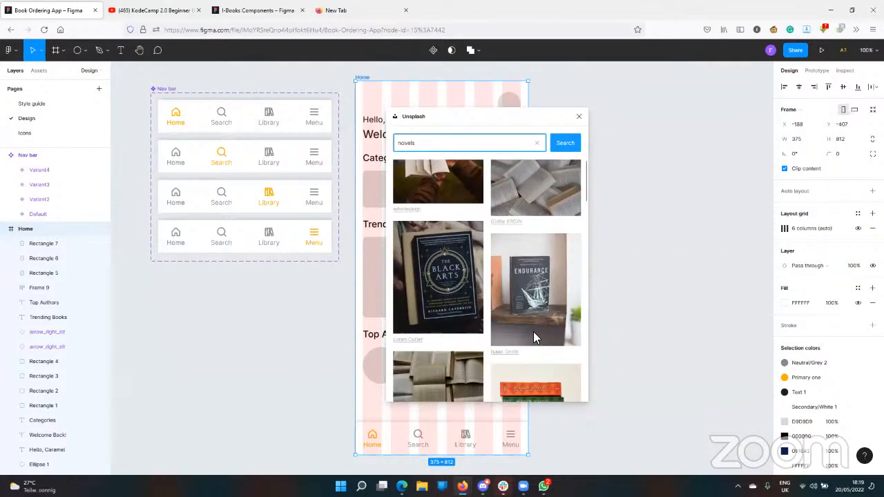
scroll(533, 337, "down", 3)
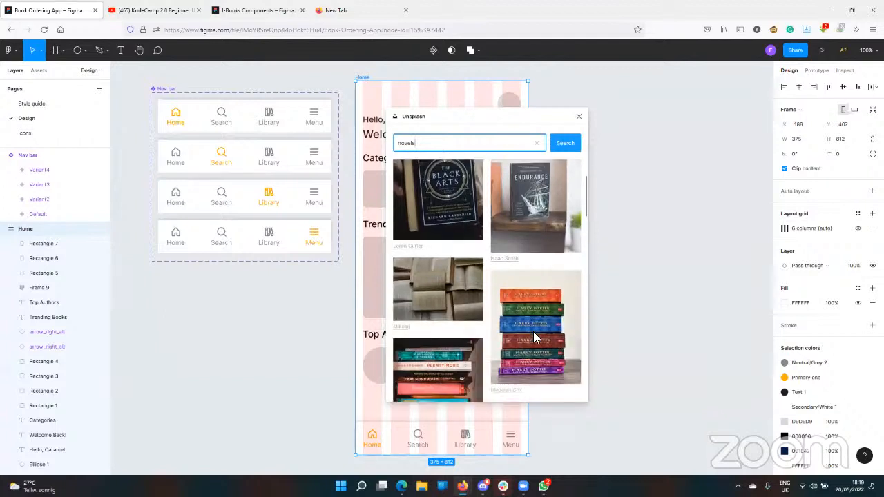
scroll(434, 337, "down", 2)
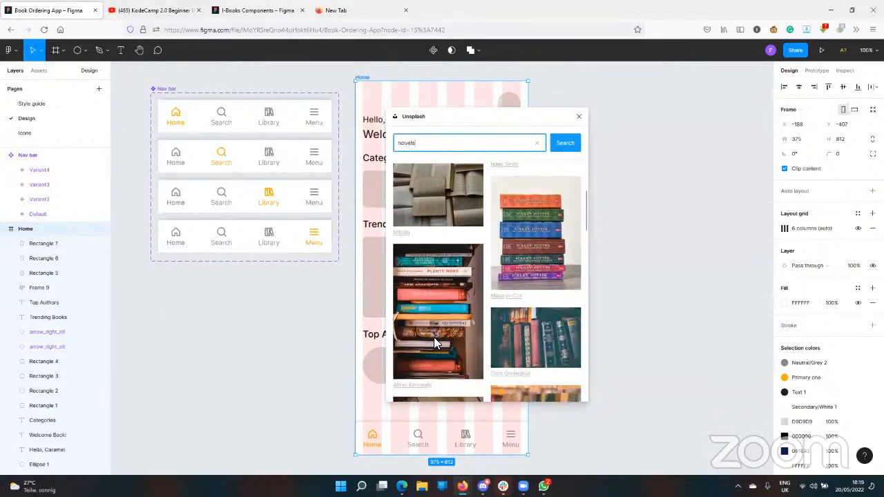
scroll(433, 339, "down", 2)
scroll(433, 343, "down", 1)
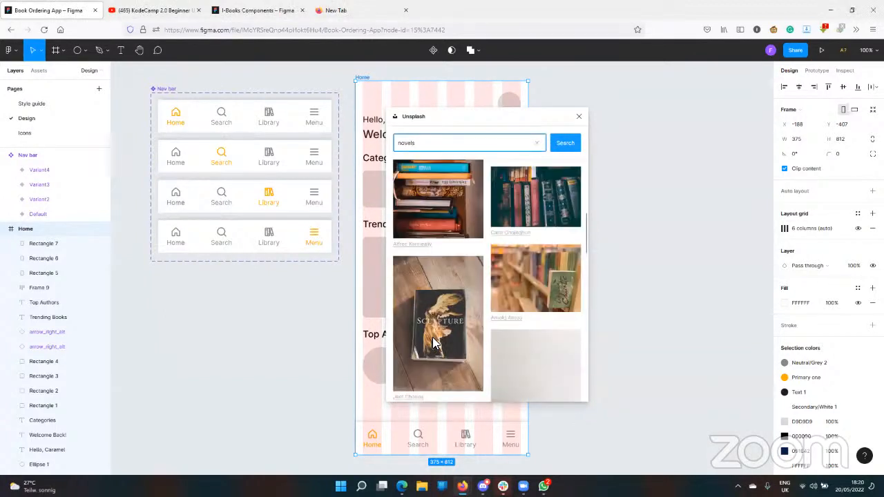
left_click(434, 342)
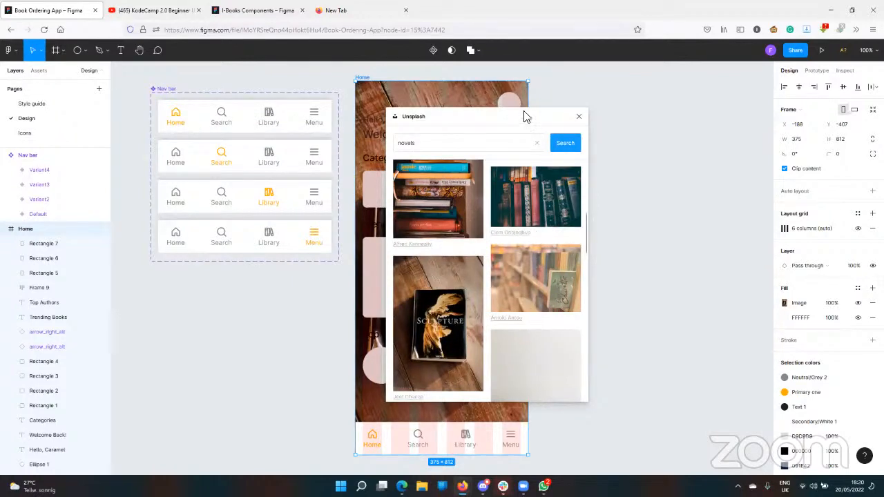
left_click(337, 304)
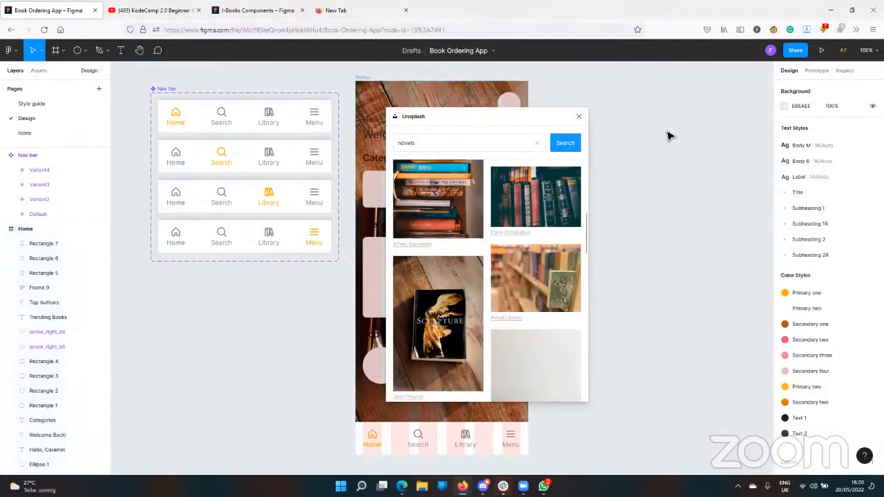
left_click(579, 116)
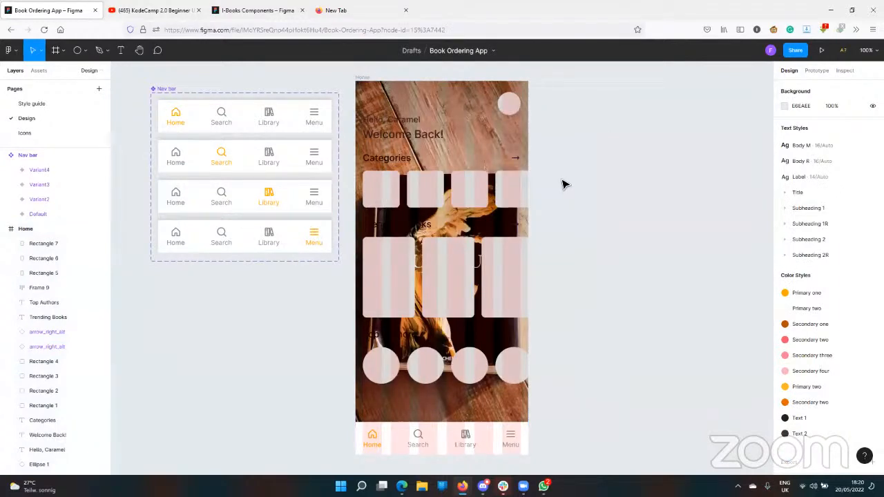
key("ctrl+z")
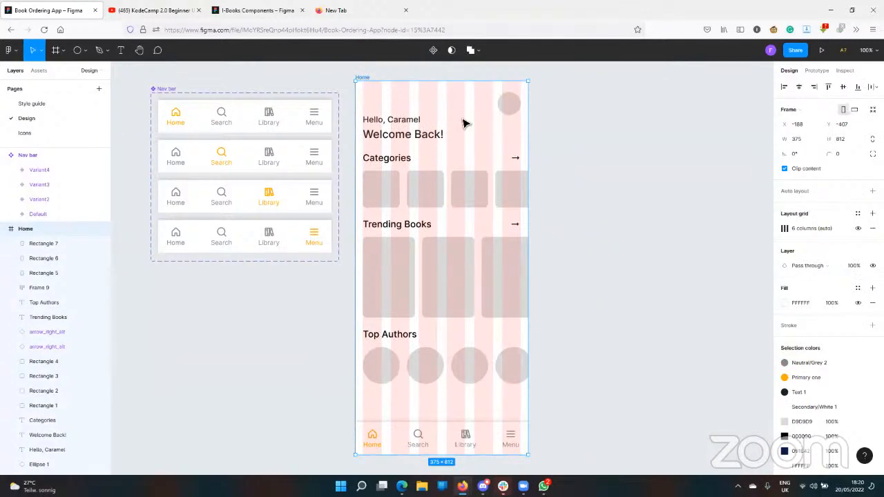
Step: Switch to the empty browser tab and open the Pinterest search results for "books to read"
left_click(337, 13)
type("u")
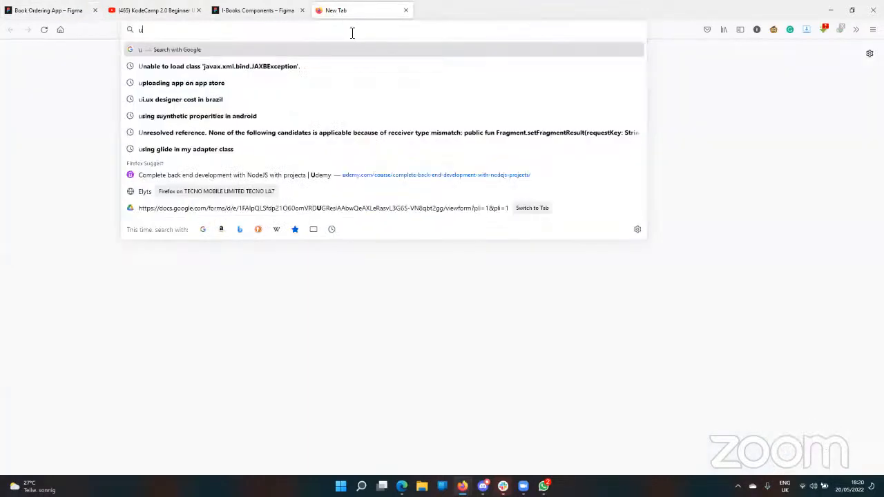
key("BackSpace")
type("pinterest.com/")
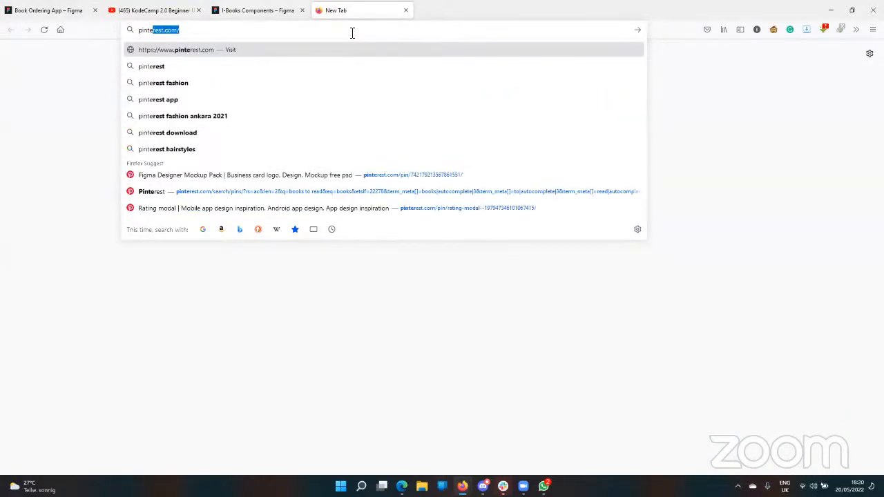
left_click(280, 198)
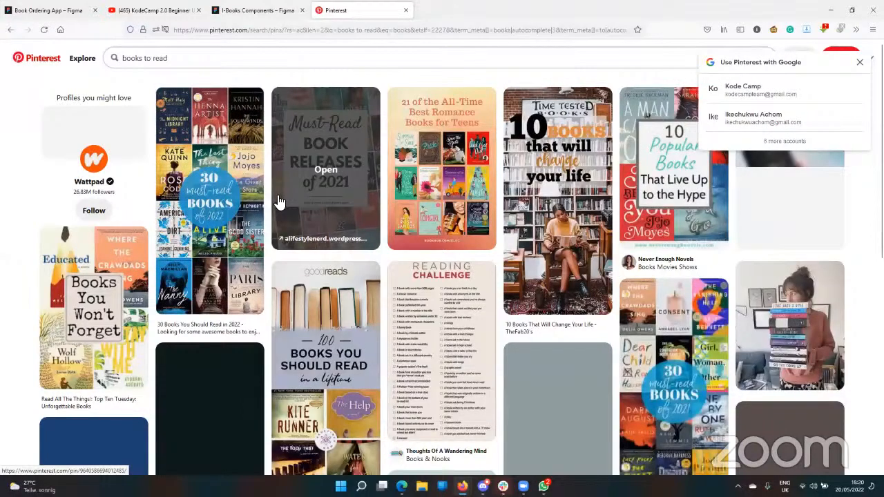
Step: Look further through the Pinterest results and open the "Where the Forest Meets the Stars" cover pin
scroll(243, 267, "down", 3)
right_click(243, 267)
left_click(244, 266)
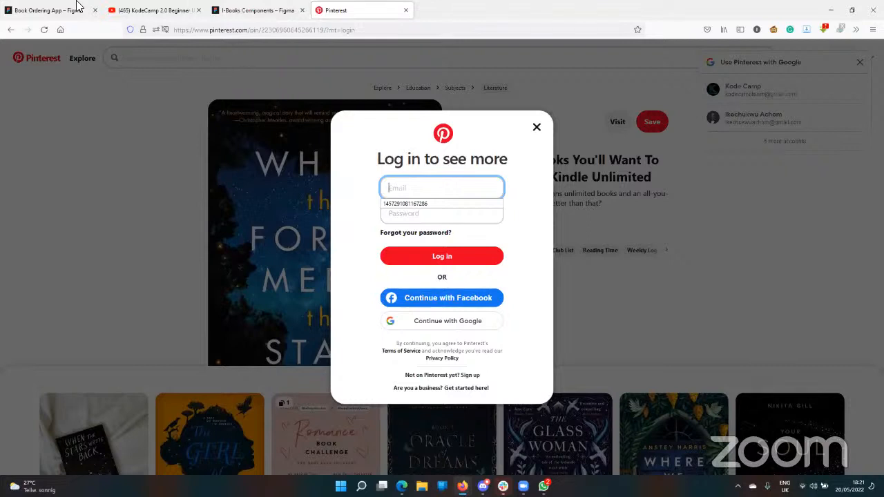
Step: Return to the Book Ordering App file in Figma and run the Unsplash plugin on the first Trending Books placeholder
left_click(49, 10)
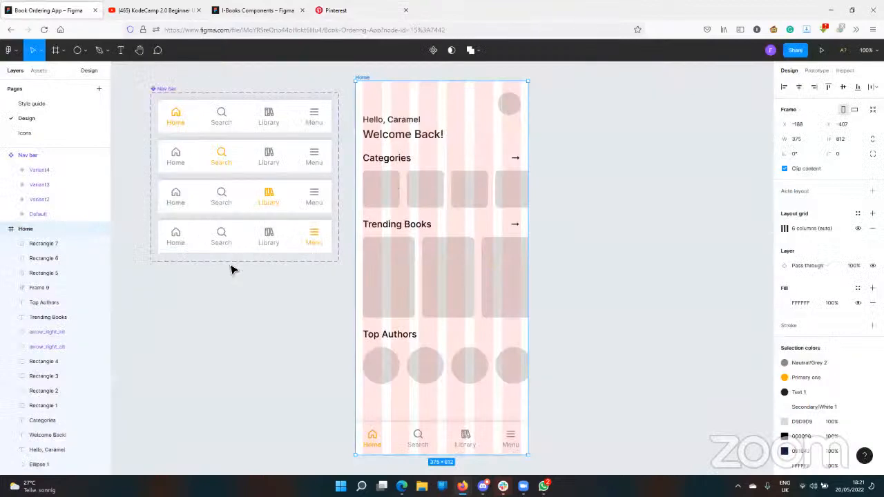
left_click(369, 297)
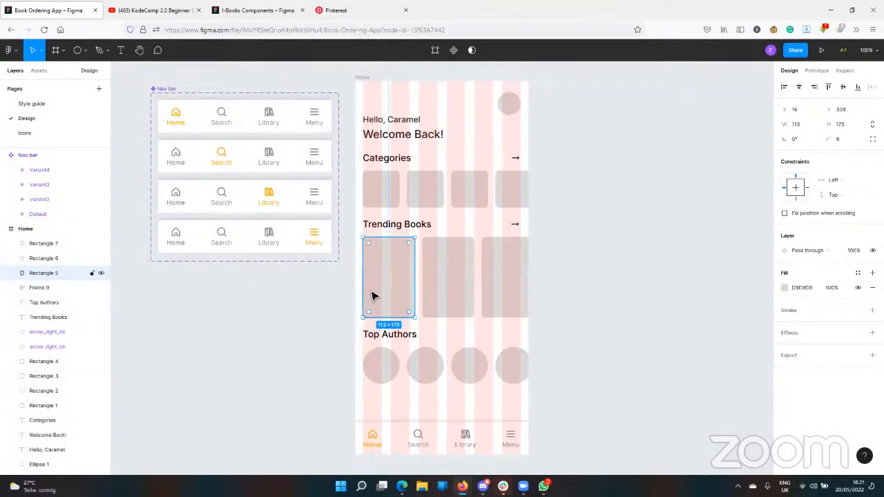
right_click(371, 297)
mouse_move(420, 405)
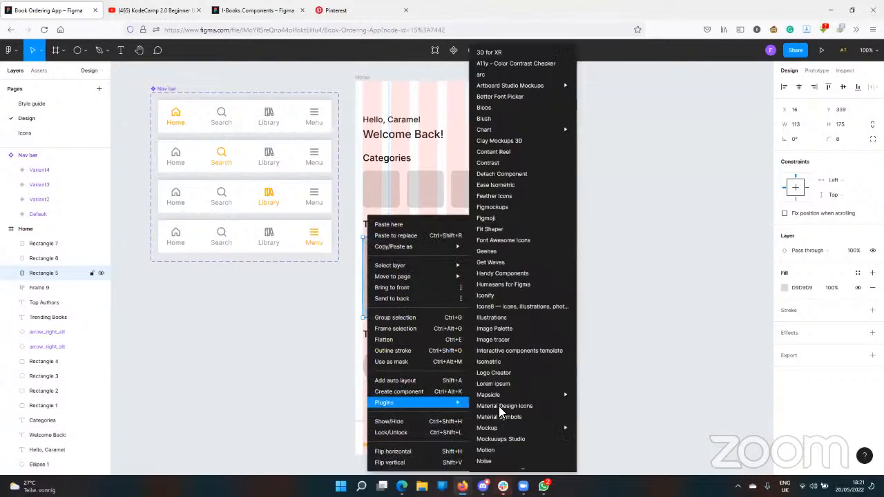
mouse_move(527, 430)
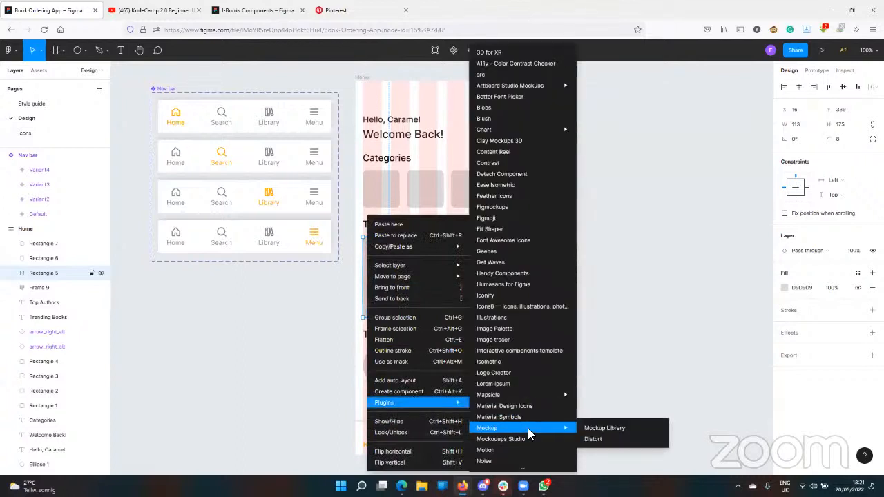
scroll(528, 428, "down", 3)
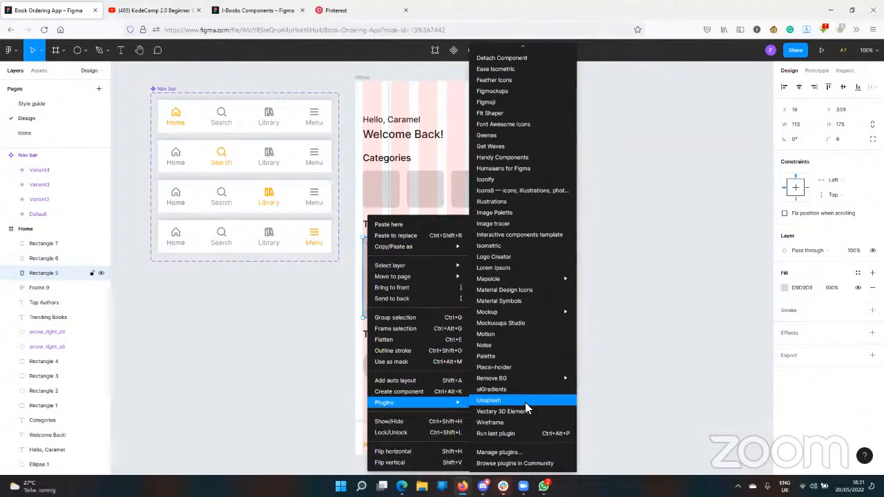
left_click(526, 404)
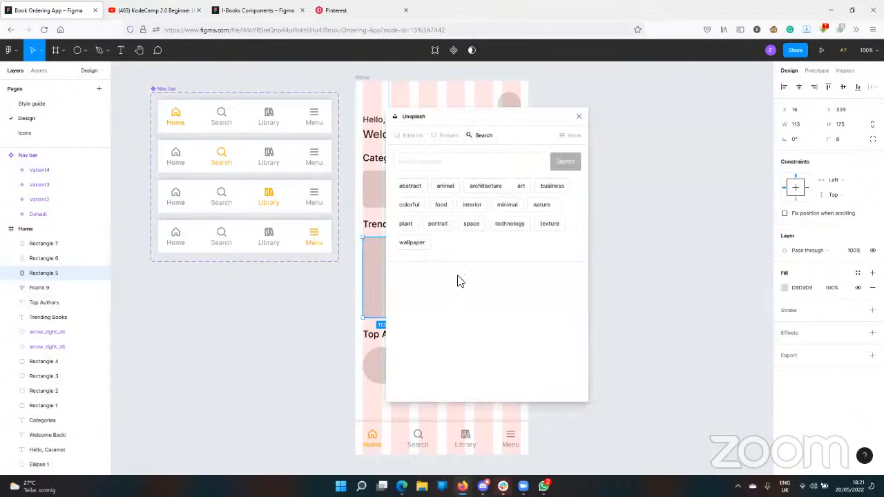
Step: Search Unsplash for "novels" and fill the first Trending Books placeholder with the "The Black Arts" cover photo
left_click(418, 167)
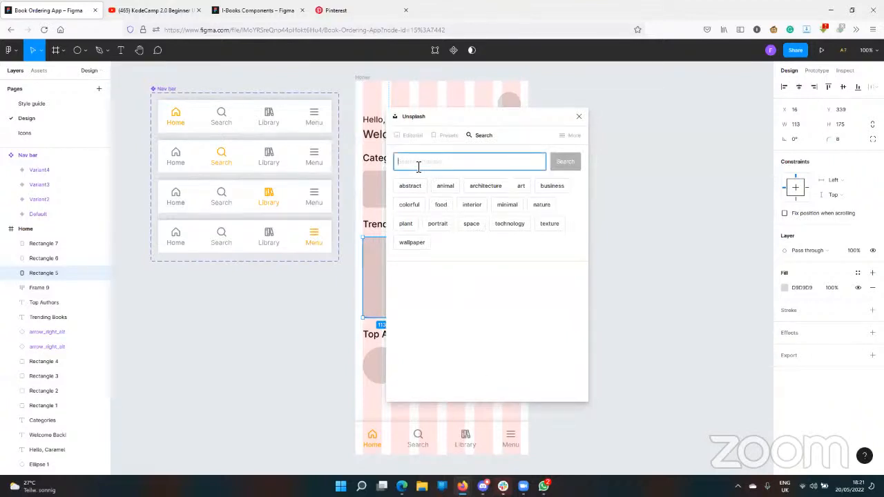
type("nove")
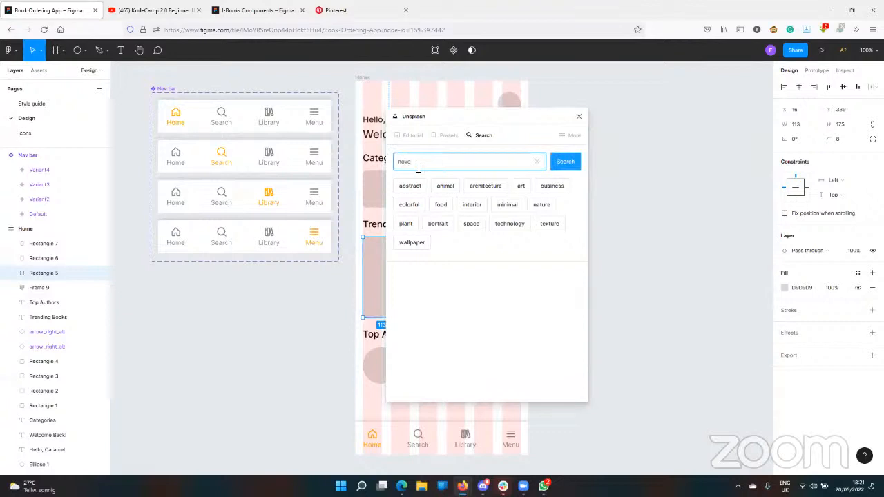
type("ls")
key("Return")
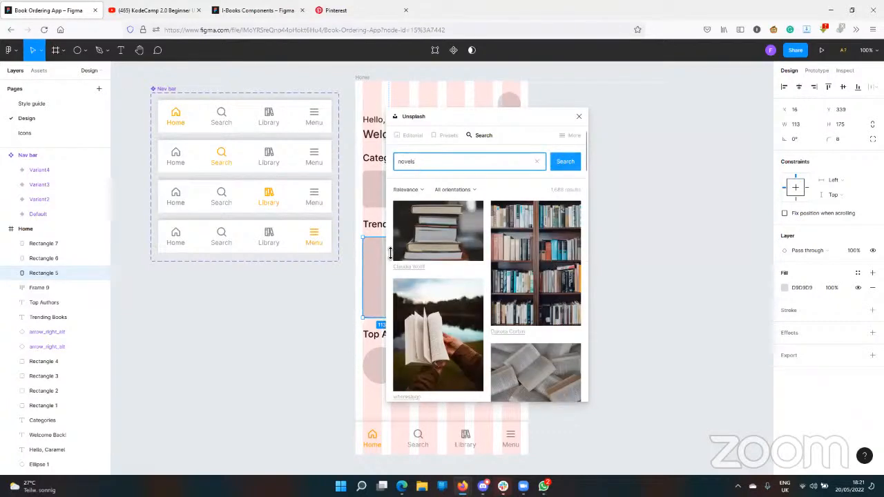
scroll(472, 317, "down", 3)
scroll(460, 317, "down", 1)
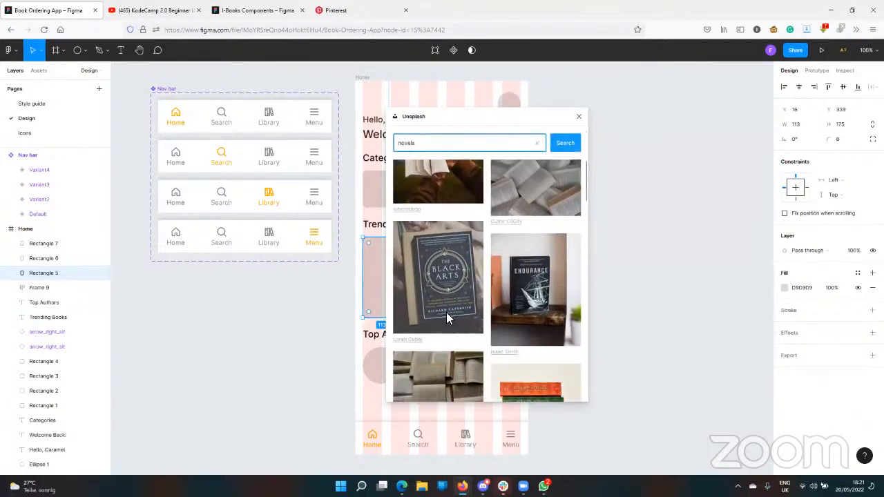
left_click(446, 317)
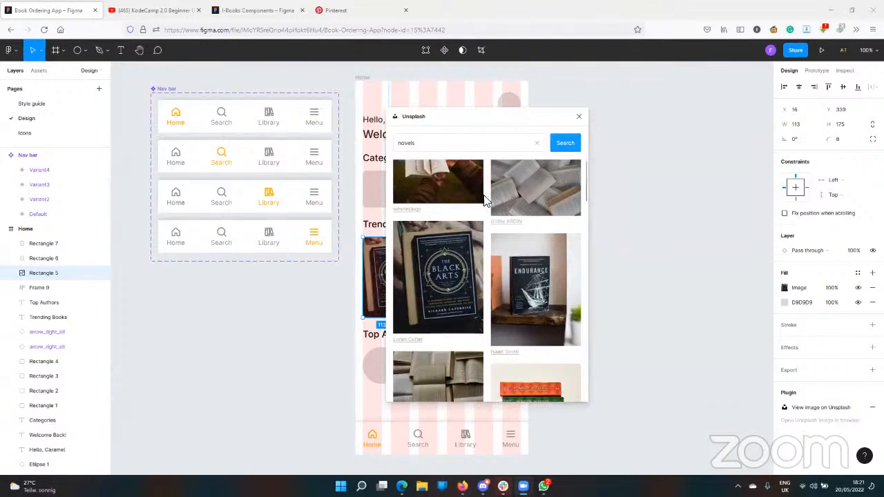
Step: Move the Unsplash window clear of the Home frame and fill the second Trending Books placeholder with the "Endurance" book photo
left_click_drag(487, 123, 259, 137)
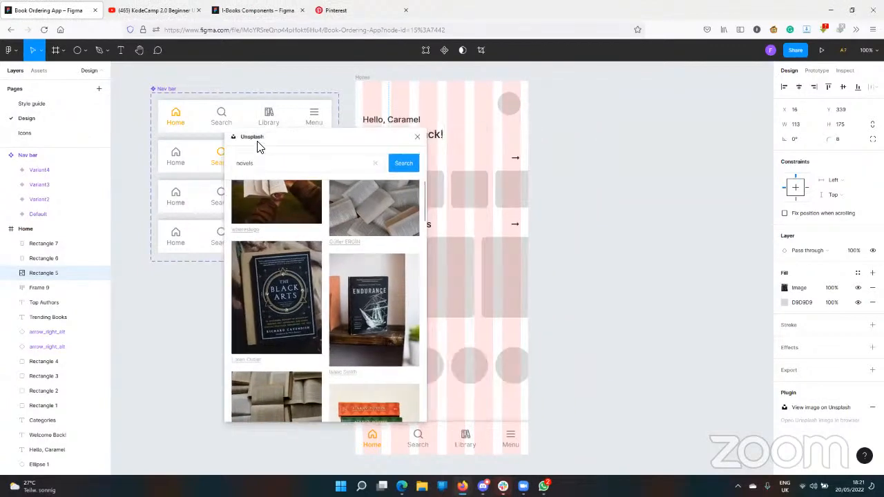
left_click(296, 253)
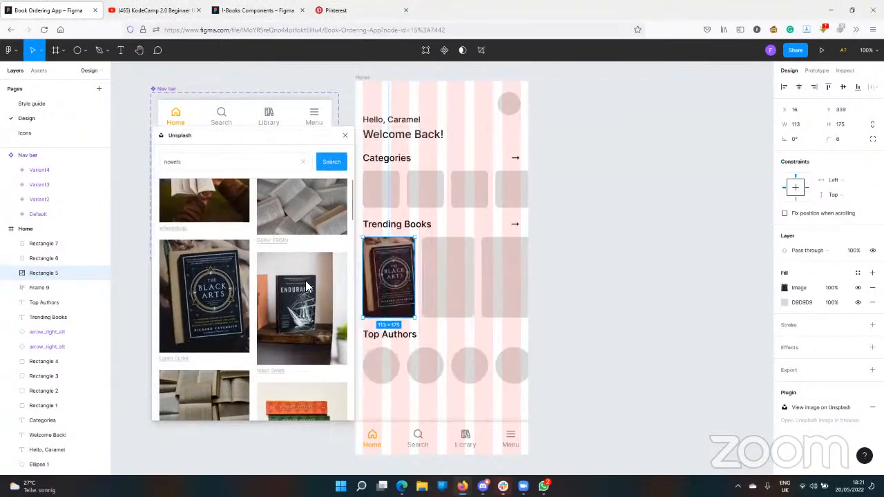
left_click(440, 284)
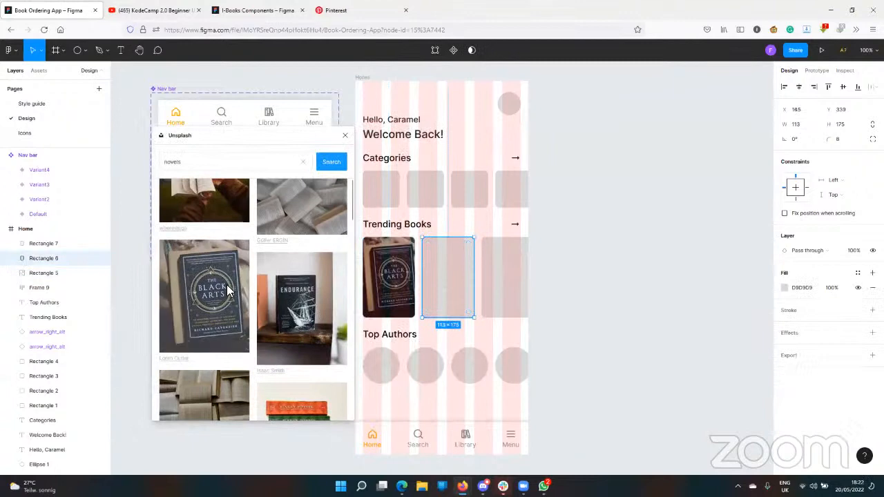
scroll(284, 253, "down", 2)
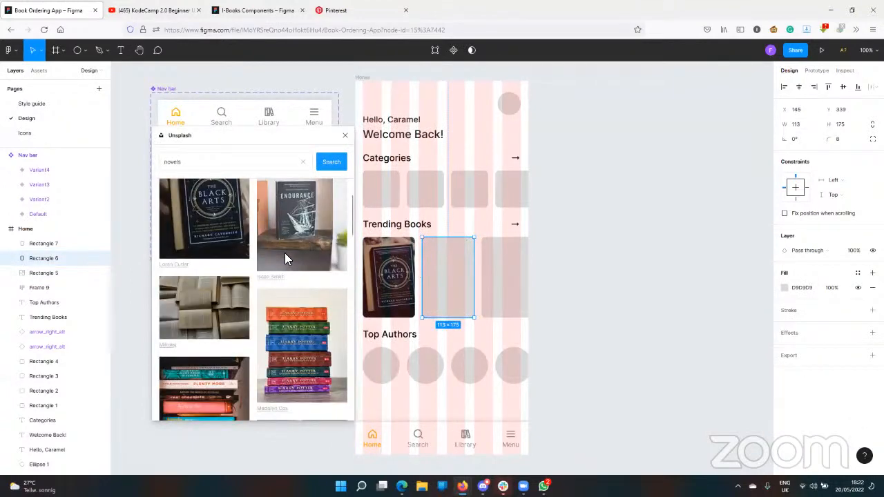
left_click(285, 255)
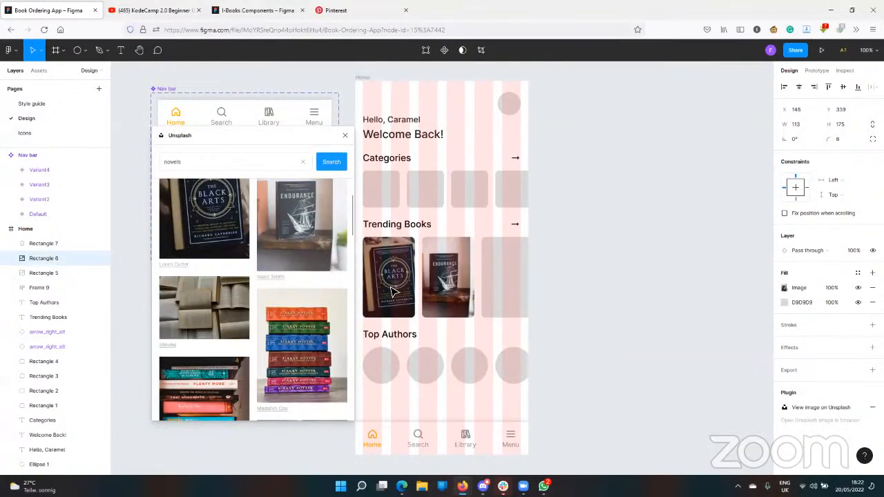
Step: Fill the third Trending Books placeholder with the "Sculpture" book photo from the Unsplash results
left_click(503, 294)
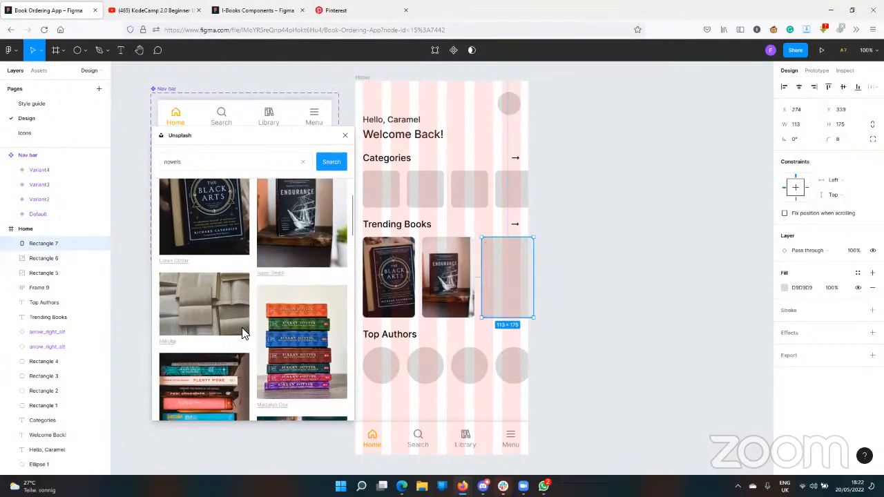
scroll(206, 331, "down", 4)
scroll(206, 332, "down", 1)
left_click(208, 331)
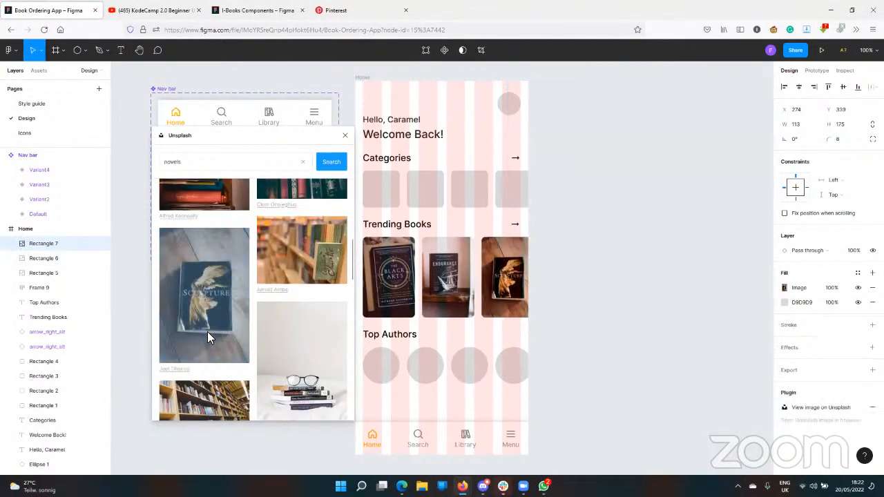
Step: Fill the first Categories placeholder with the photo of several book covers and the second with the "Girl in the Woods" photo
scroll(207, 335, "down", 3)
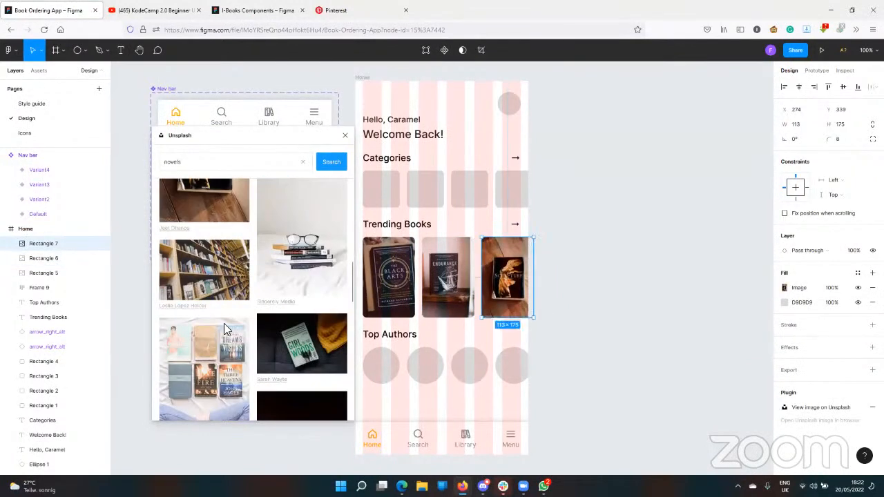
left_click(378, 187)
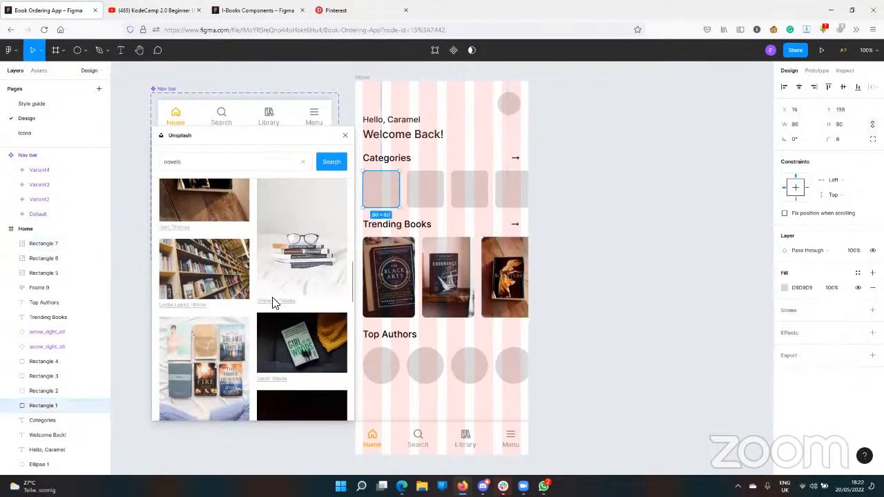
scroll(215, 323, "down", 1)
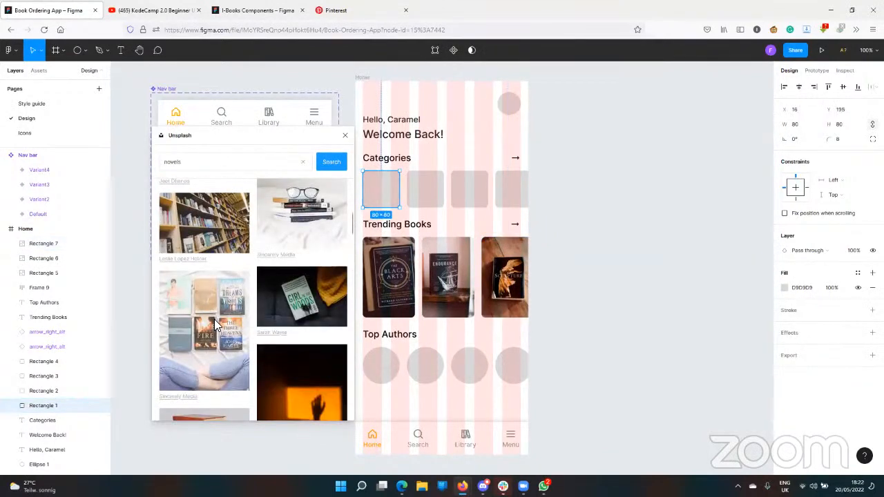
left_click(214, 320)
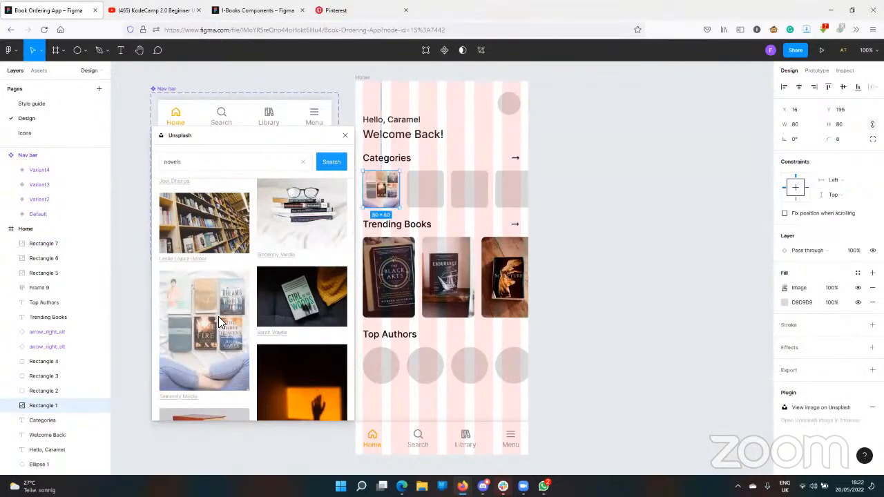
left_click(423, 197)
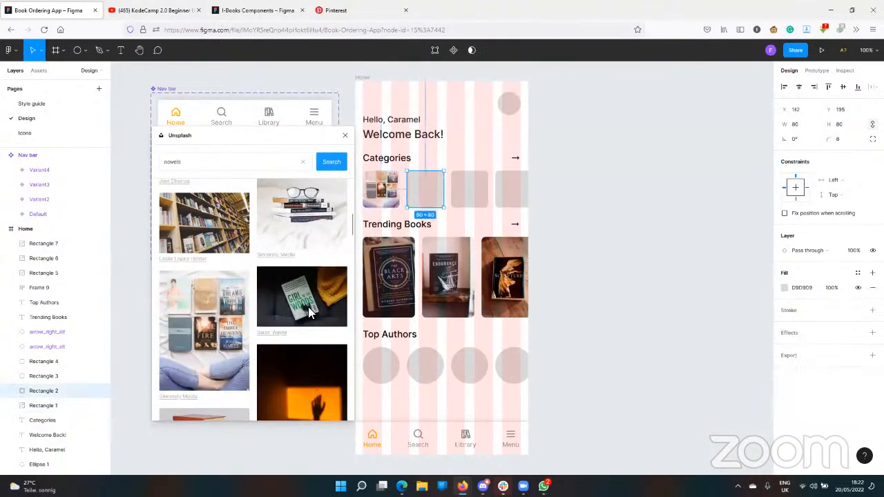
left_click(282, 312)
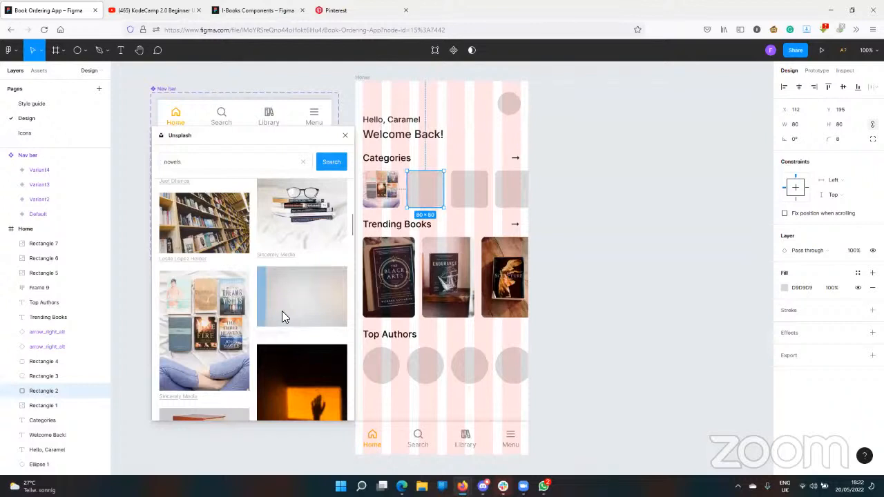
Step: Fill the fourth Categories placeholder with the "Thinking, Fast and Slow" photo and the third with the blue "How to Eat Your Bible" photo
scroll(197, 311, "down", 2)
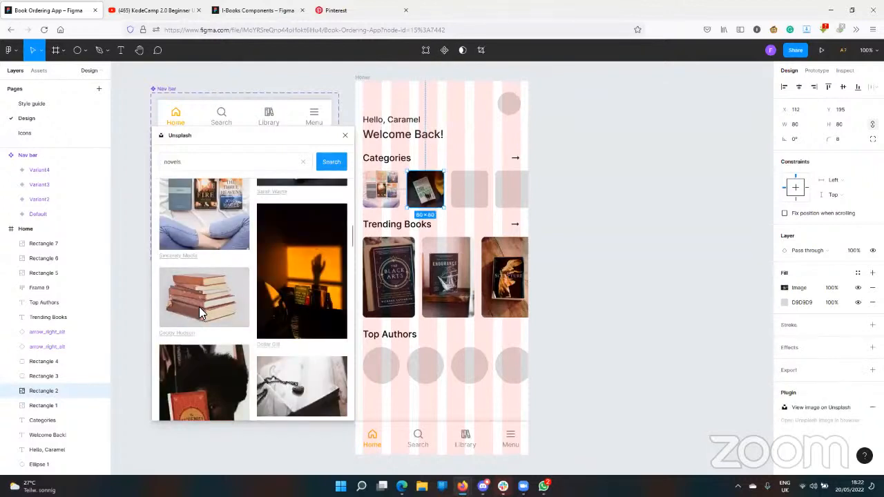
scroll(204, 332, "down", 1)
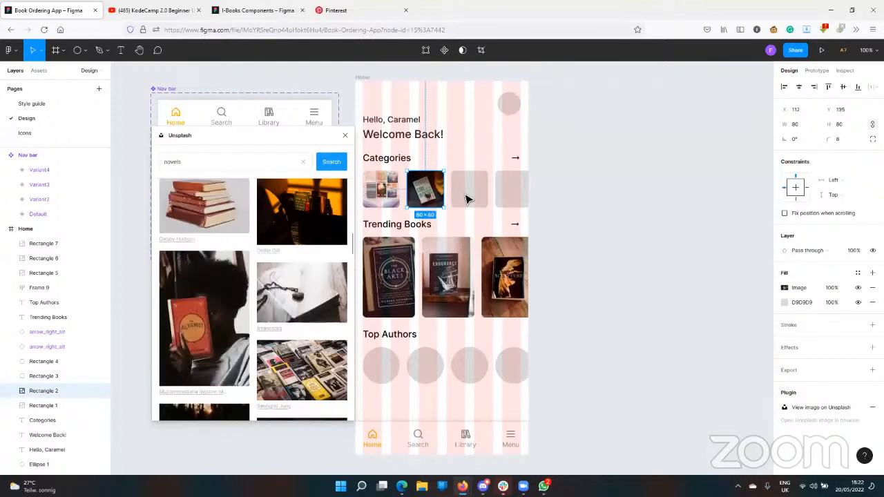
left_click(470, 189)
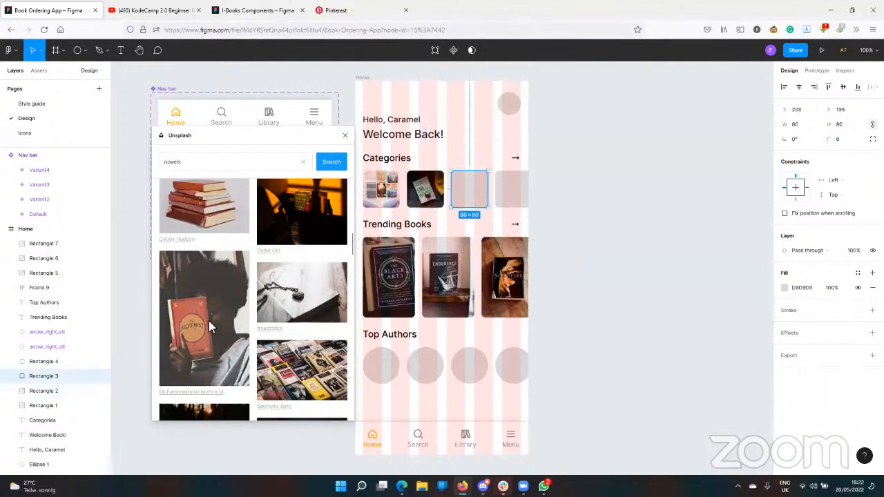
scroll(301, 373, "down", 2)
left_click(301, 371)
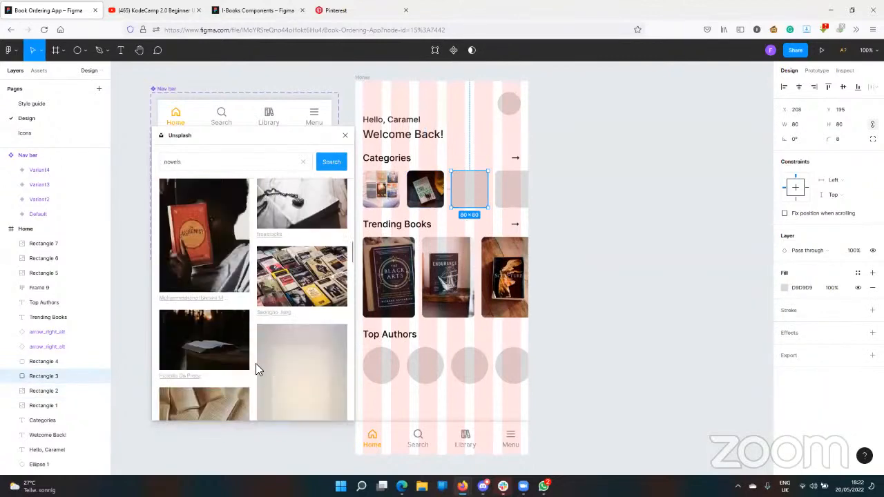
left_click(511, 189)
scroll(228, 329, "down", 2)
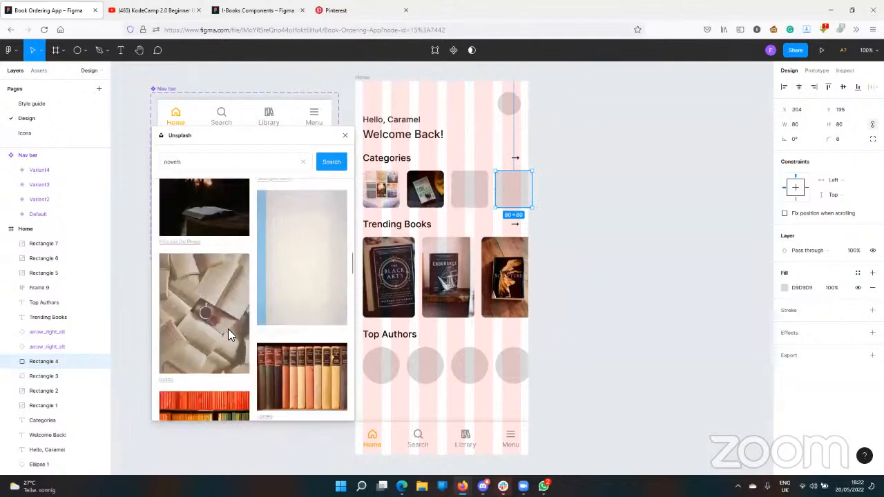
scroll(228, 328, "down", 6)
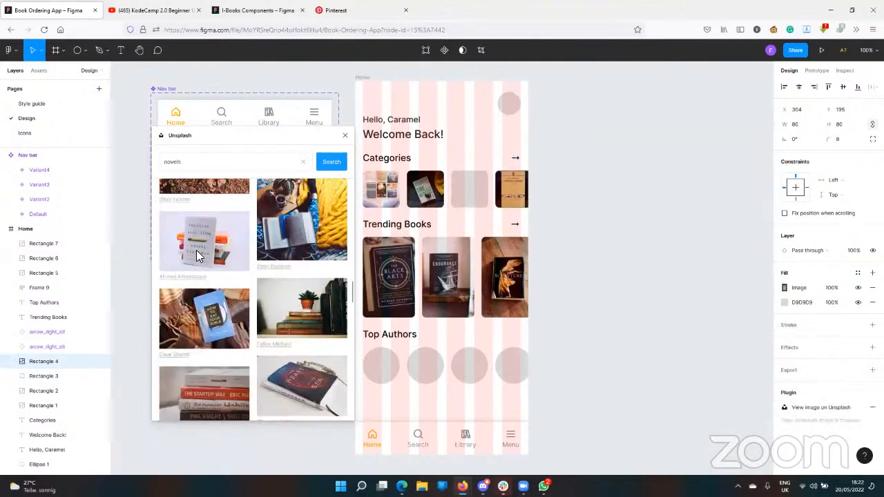
left_click(48, 376)
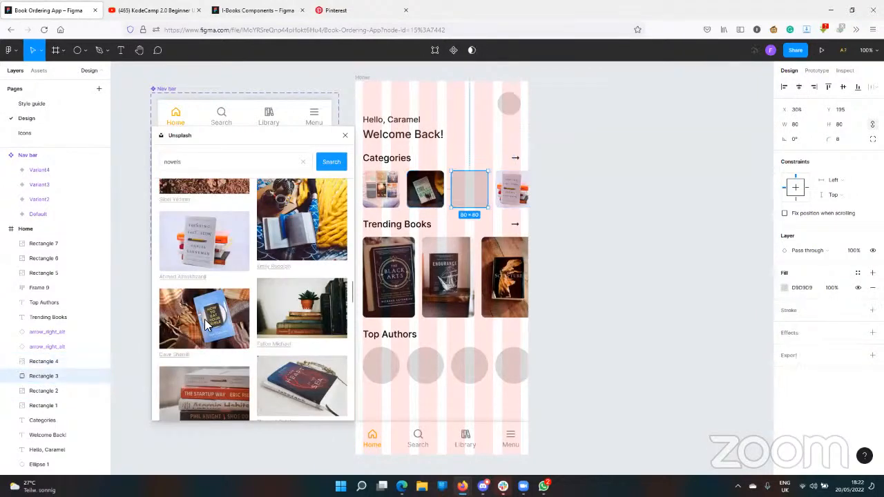
left_click(206, 318)
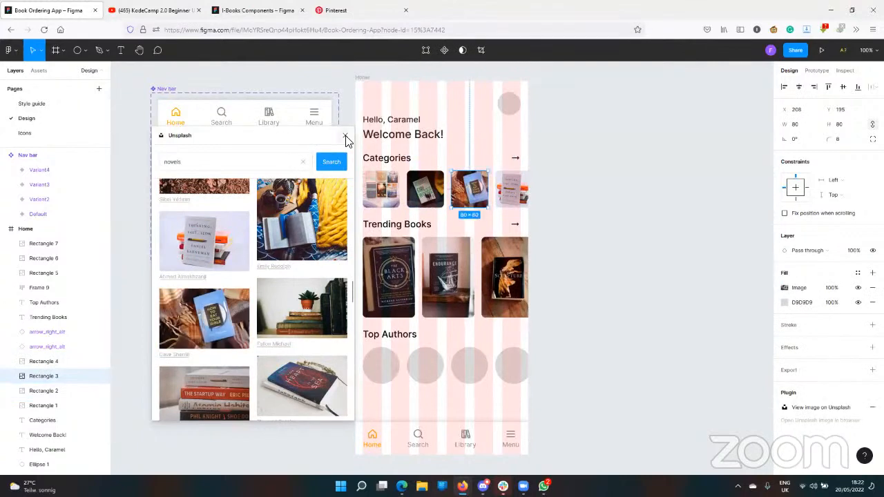
Step: Search Unsplash for "man" in place of the novels query
double_click(178, 163)
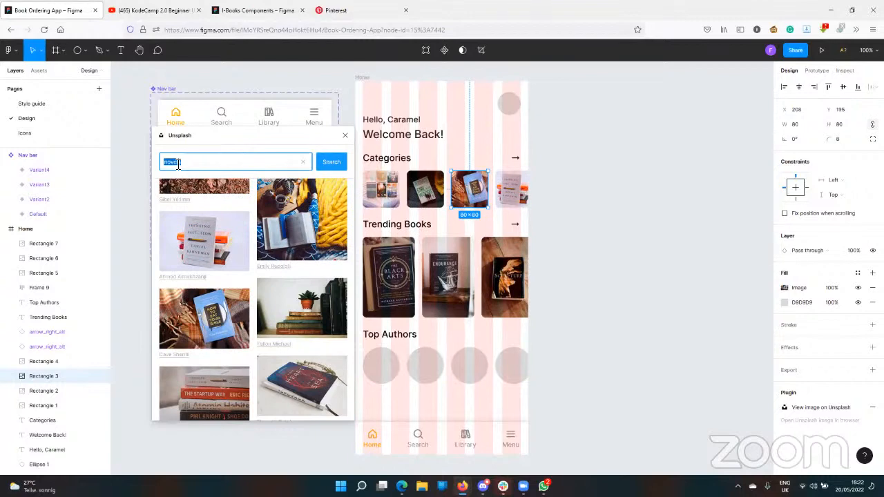
type("man")
key("Return")
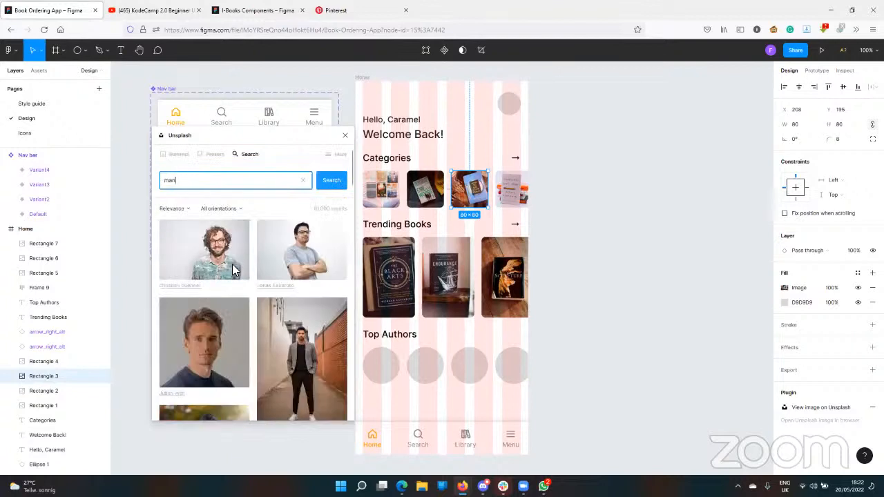
Step: Fill the first Top Authors circle with the curly-haired man's photo and the second with the man crossing his arms
left_click(380, 366)
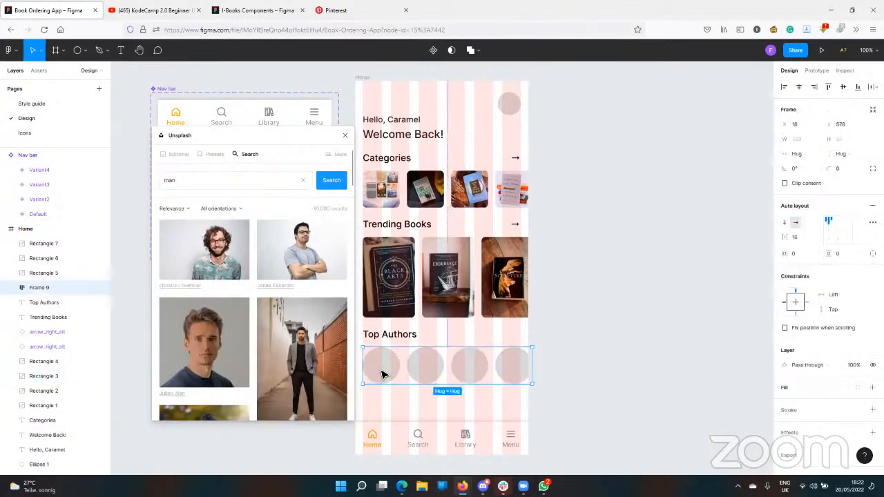
left_click(381, 366)
left_click(208, 262)
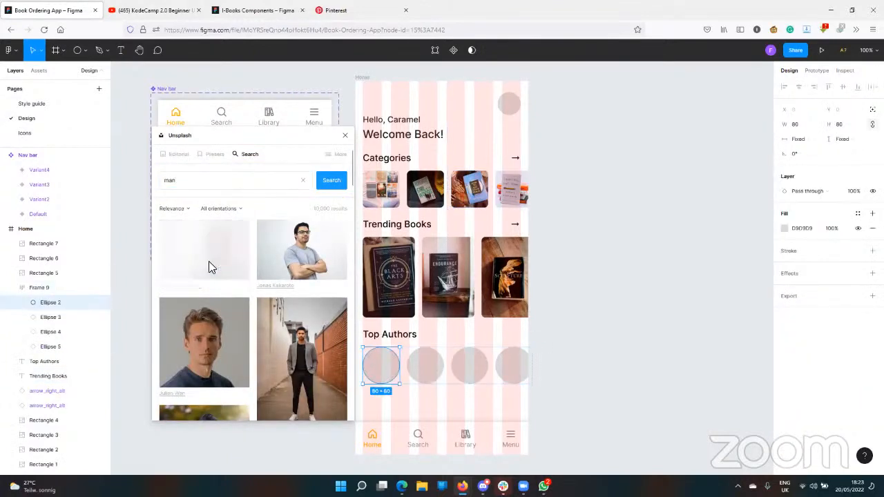
left_click(427, 375)
left_click(297, 259)
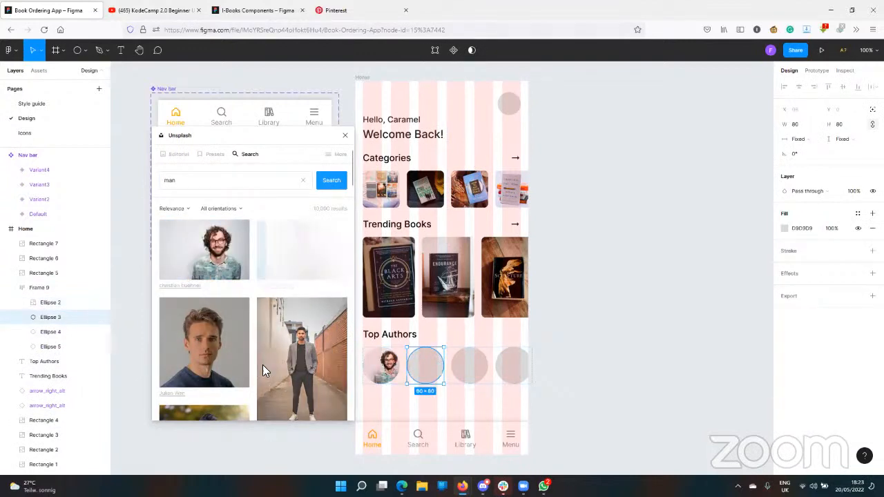
scroll(244, 367, "down", 3)
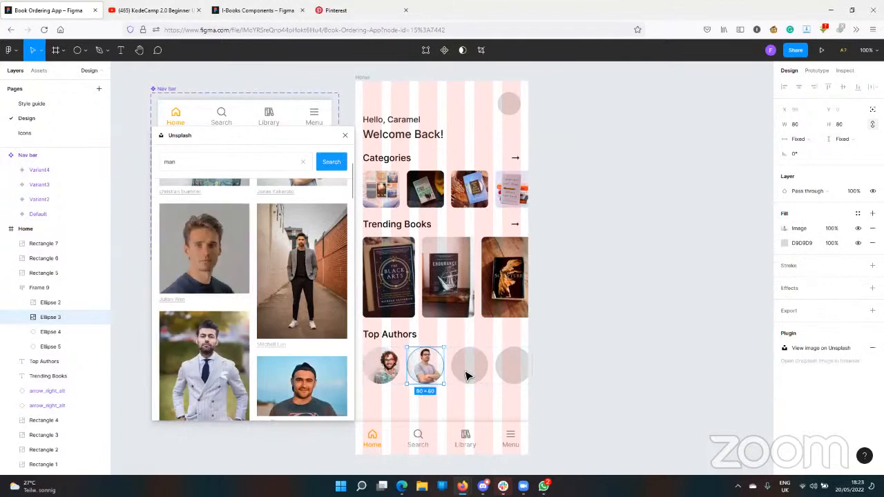
Step: Select the third Top Authors circle and search Unsplash for "women", corrected to "woman"
left_click(470, 366)
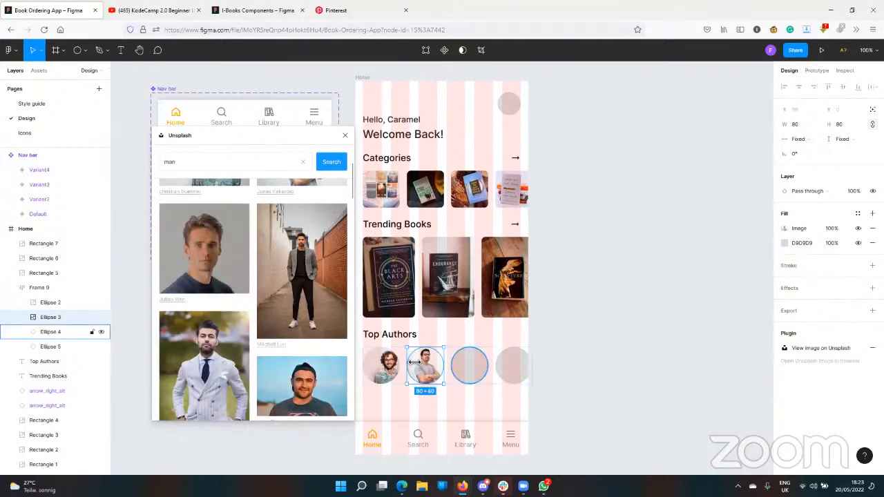
double_click(169, 165)
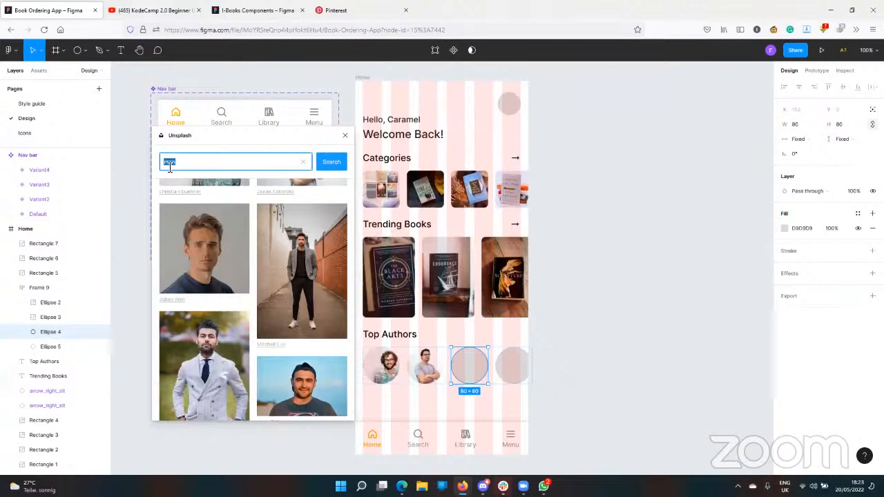
type("wo")
key("Return")
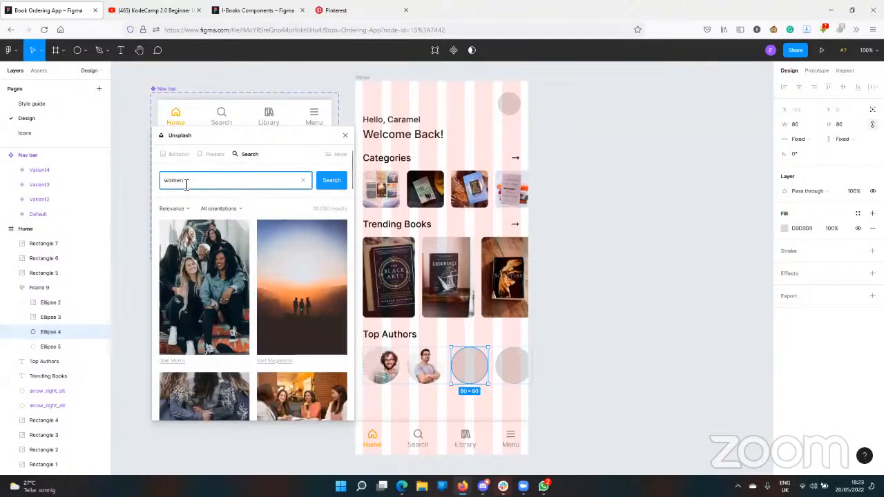
key("BackSpace")
type("an")
key("Return")
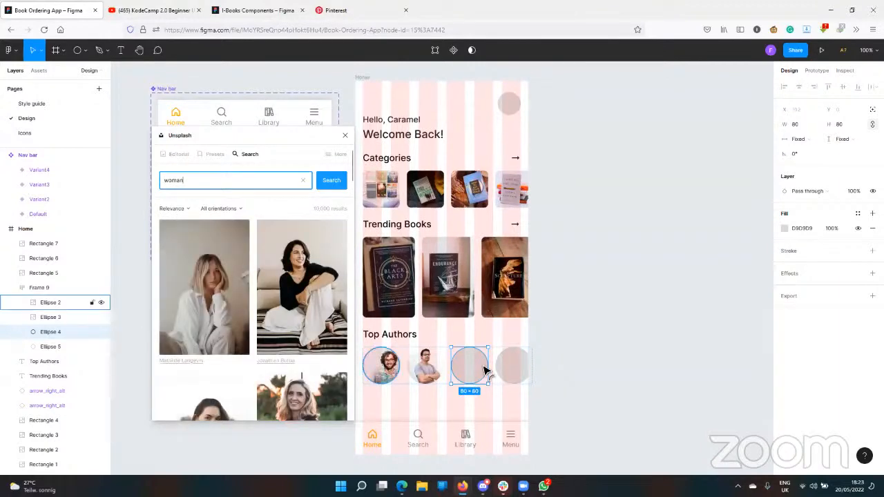
Step: Fill the third Top Authors circle with the blonde woman's photo and the fourth with the seated dark-haired woman's photo
left_click(216, 321)
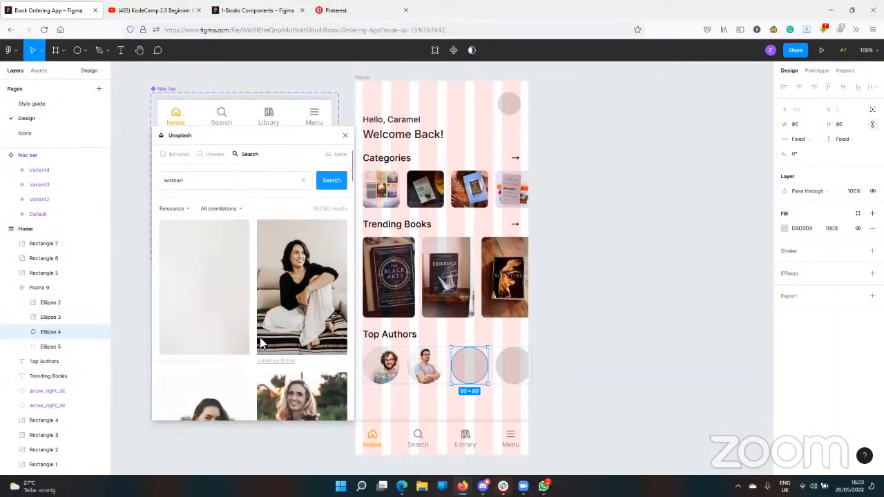
left_click(514, 366)
left_click(300, 301)
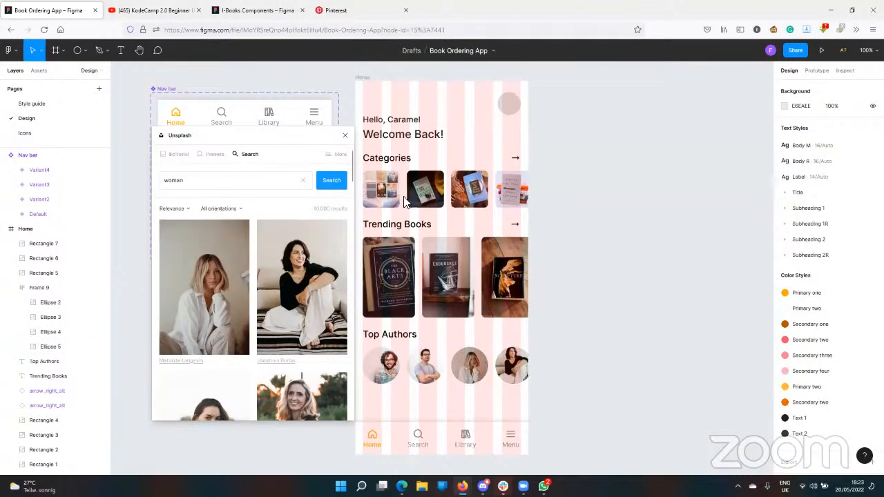
Step: Close the Unsplash window and undo the photo fills on the third and fourth Top Authors circles
left_click(346, 136)
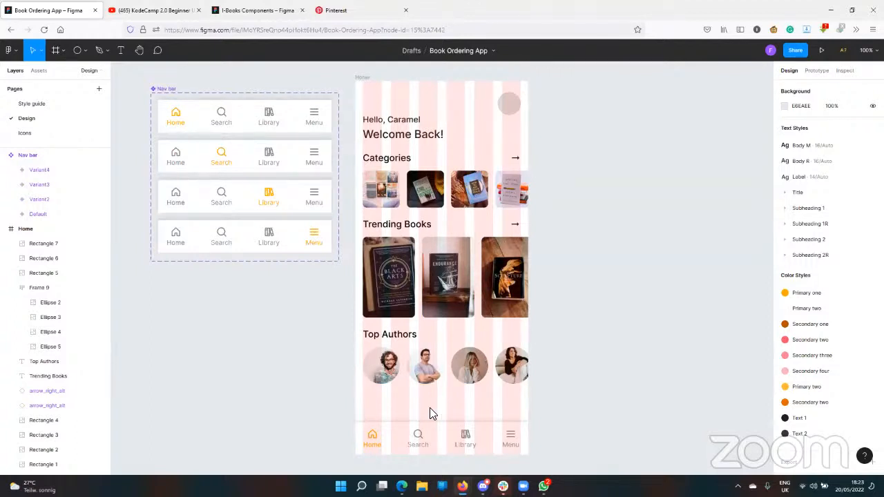
key("ctrl+z")
key("ctrl+z")
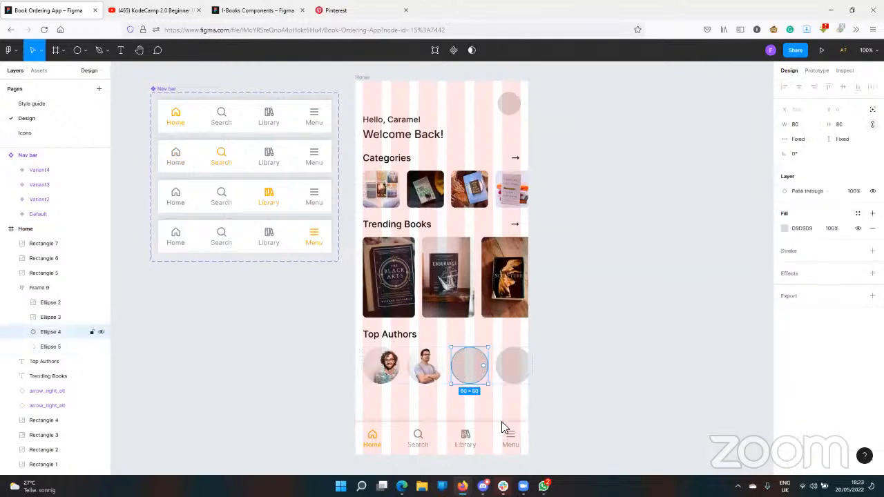
Step: Run the Unsplash plugin on the third Top Authors circle
right_click(461, 370)
mouse_move(508, 404)
scroll(596, 396, "down", 1)
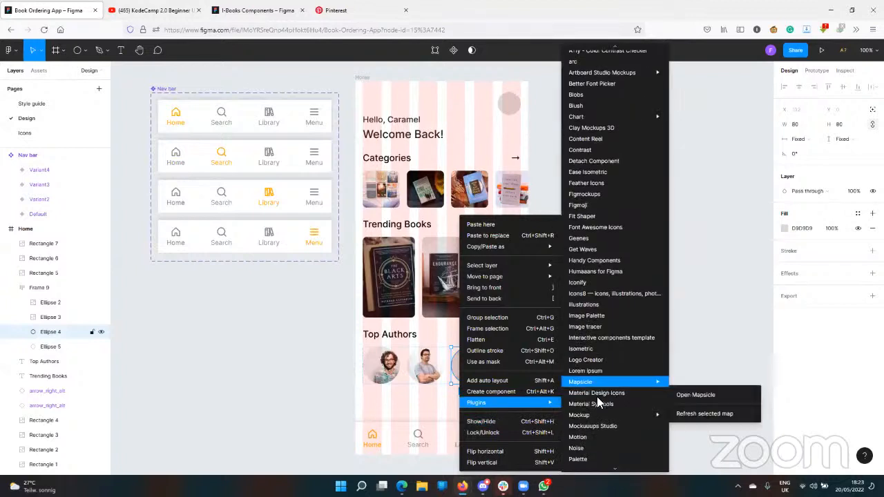
scroll(595, 416, "down", 3)
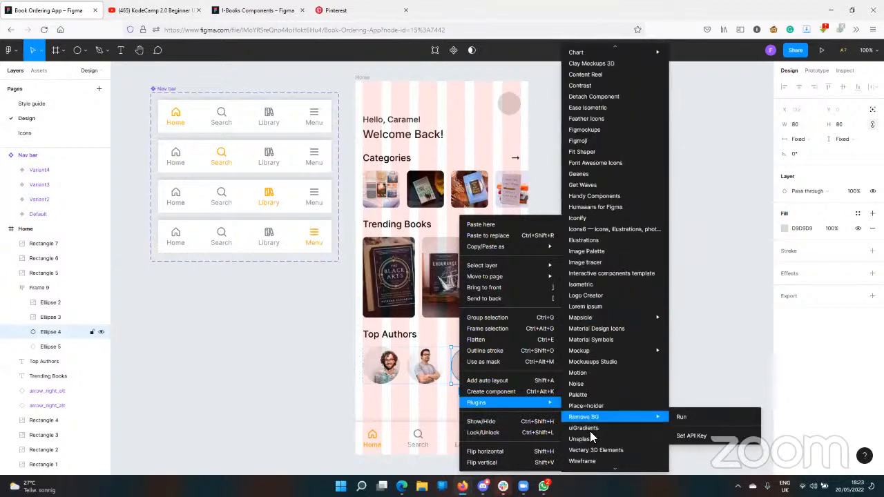
left_click(590, 438)
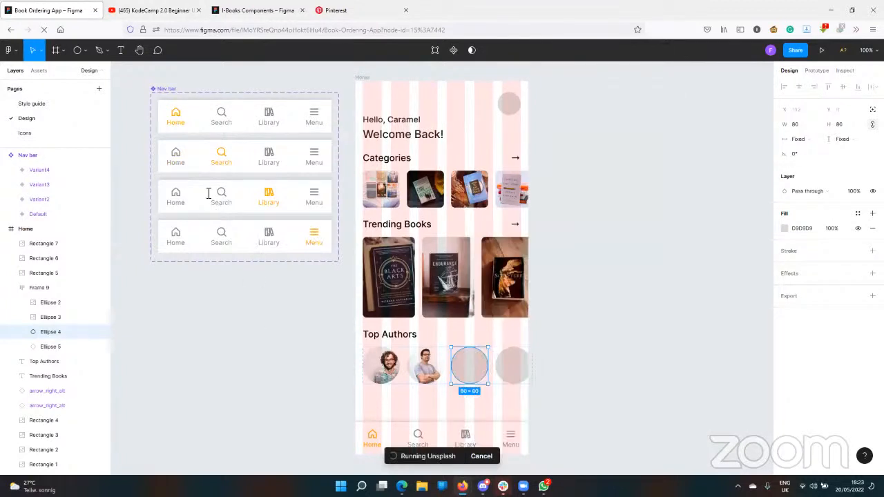
Step: Search Unsplash for "woman" and fill the third Top Authors circle with the photo of the blonde woman in a white shirt
type("w")
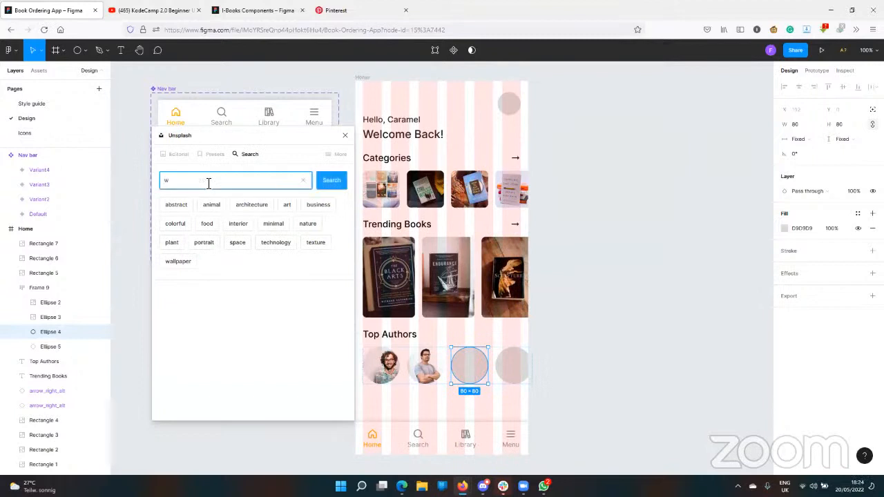
type("oman")
key("Return")
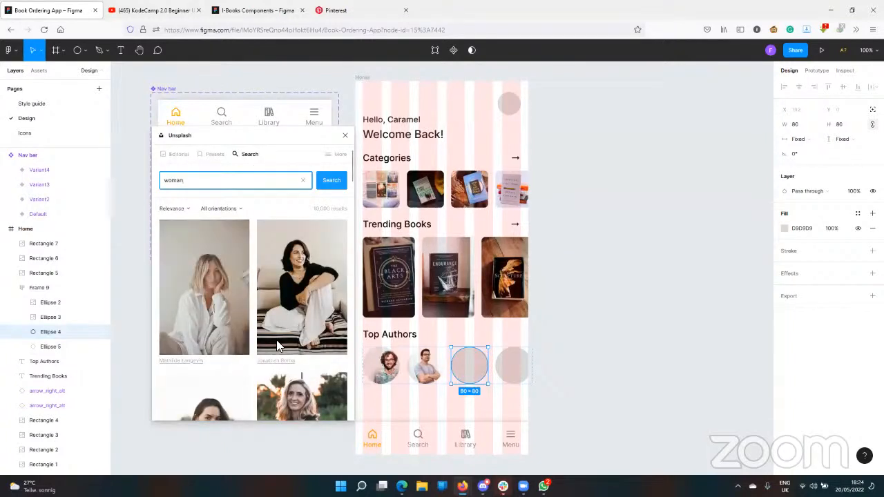
left_click(233, 315)
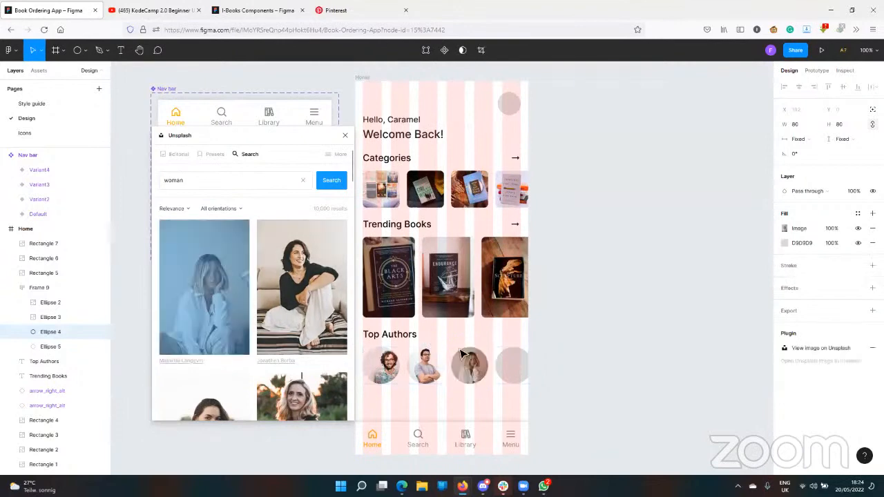
scroll(295, 329, "down", 5)
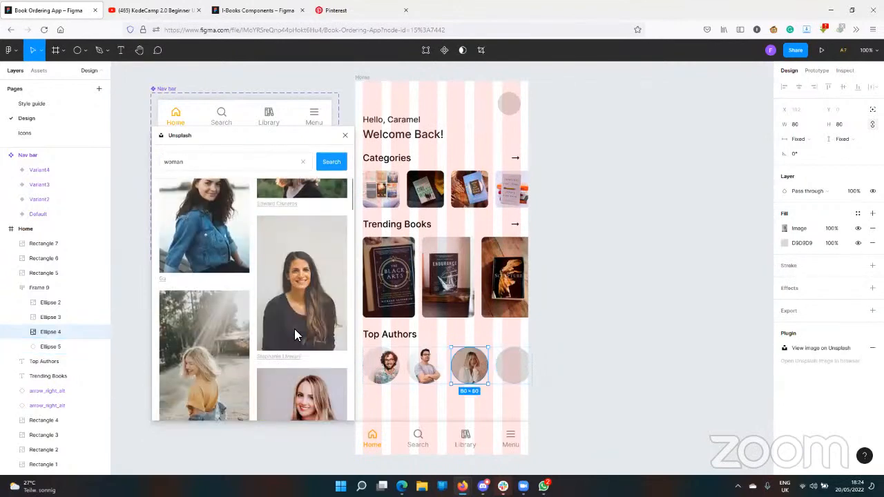
Step: Replace the third Top Authors circle's photo with the curly-haired woman against a pink background from the Unsplash results
scroll(295, 329, "down", 5)
scroll(294, 328, "down", 3)
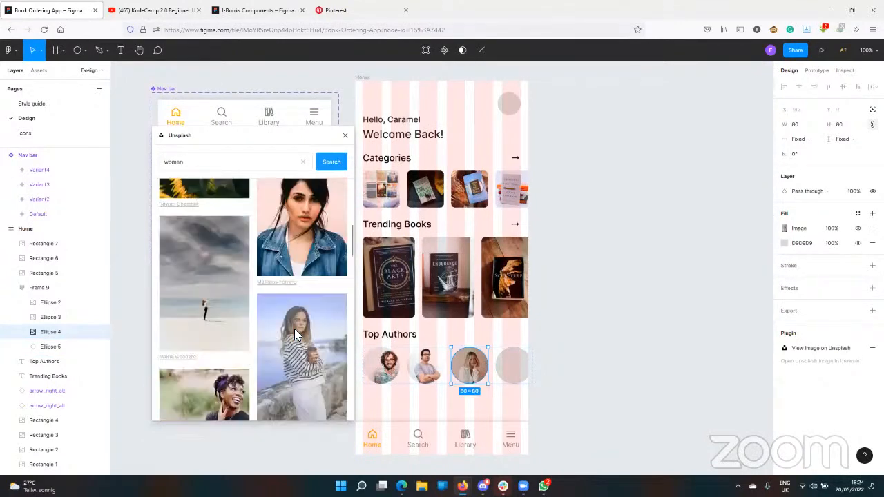
scroll(295, 329, "down", 15)
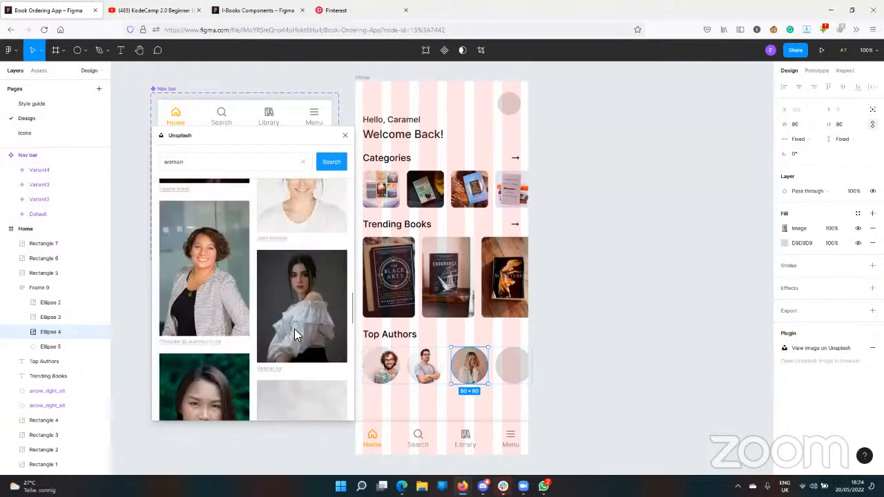
scroll(294, 334, "down", 3)
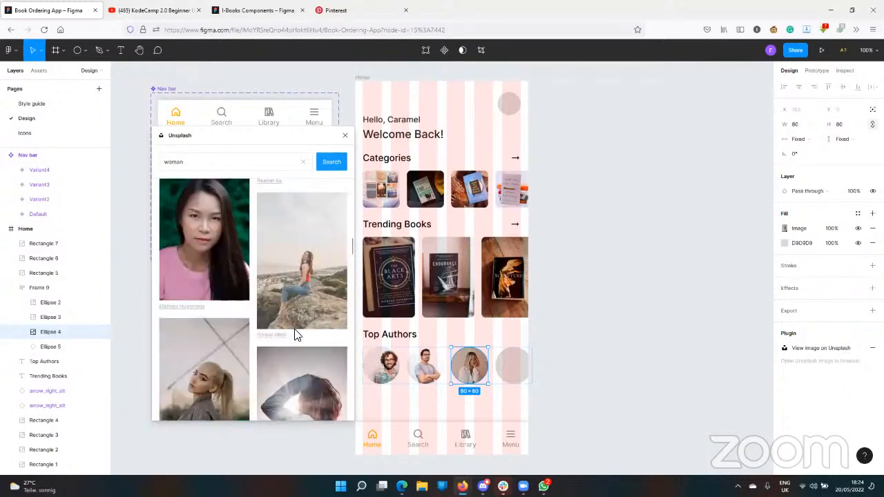
scroll(293, 326, "down", 4)
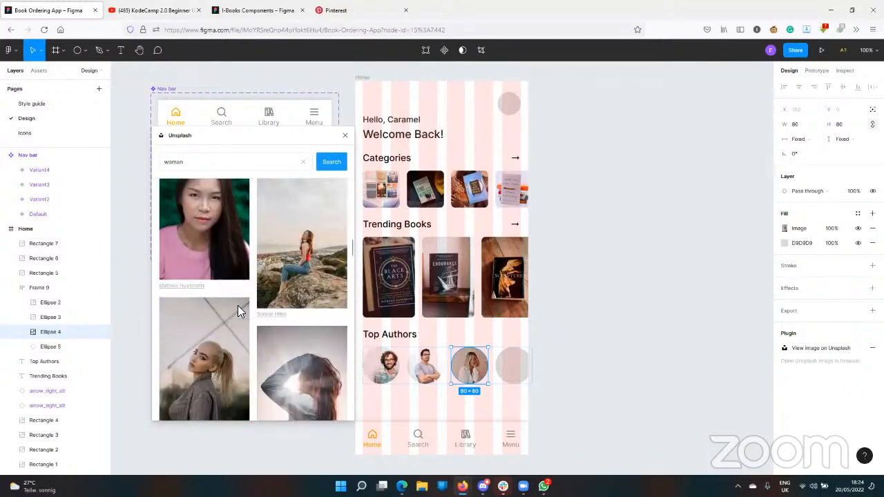
scroll(294, 318, "down", 2)
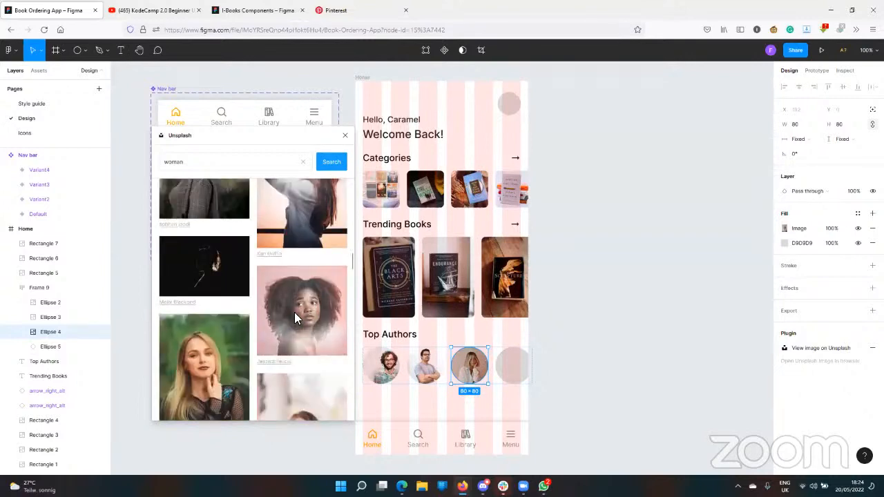
left_click(294, 312)
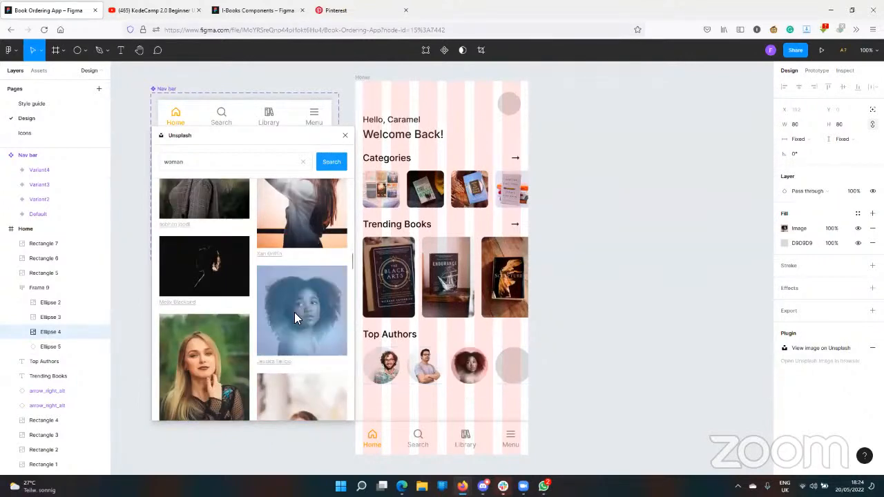
Step: Fill the fourth Top Authors circle with the Unsplash photo of the long-haired woman in a pink top
scroll(294, 313, "down", 4)
scroll(294, 318, "down", 8)
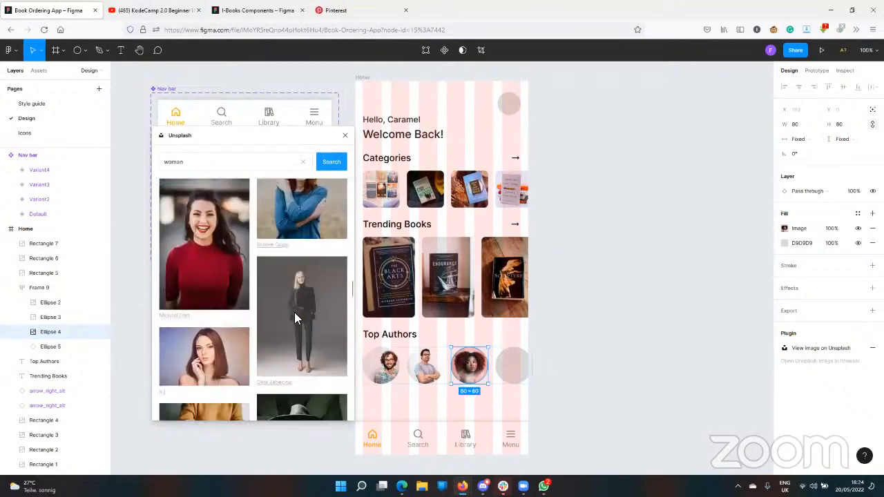
scroll(294, 312, "down", 2)
scroll(217, 273, "up", 2)
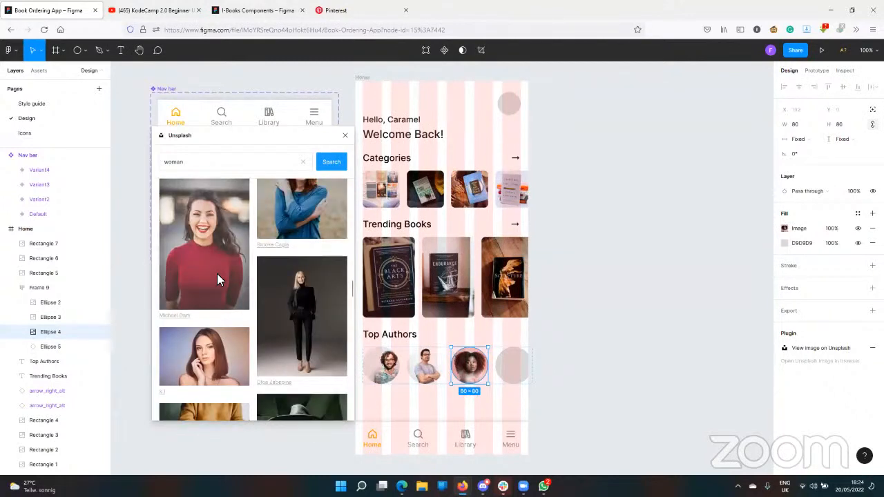
left_click(513, 364)
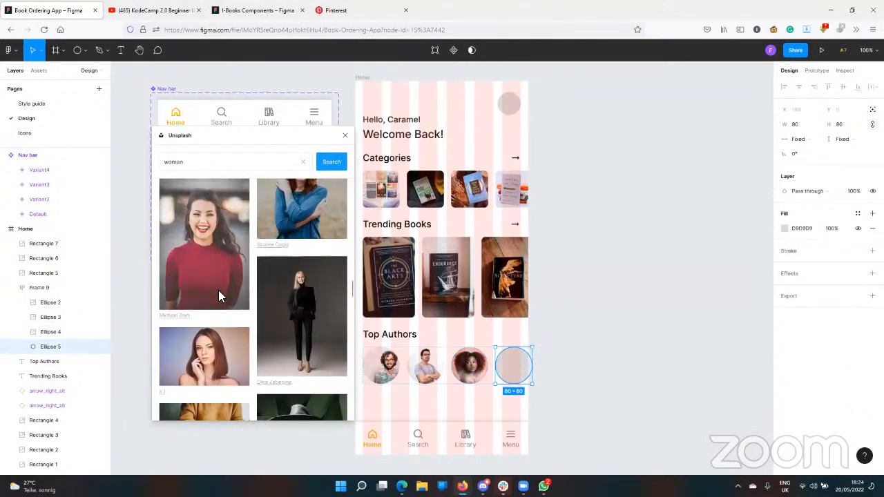
scroll(217, 284, "down", 10)
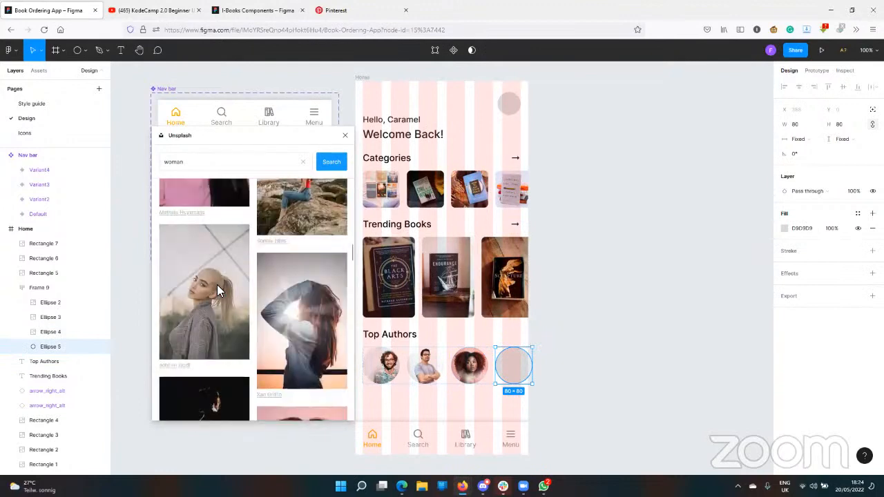
scroll(217, 285, "up", 2)
scroll(207, 297, "down", 2)
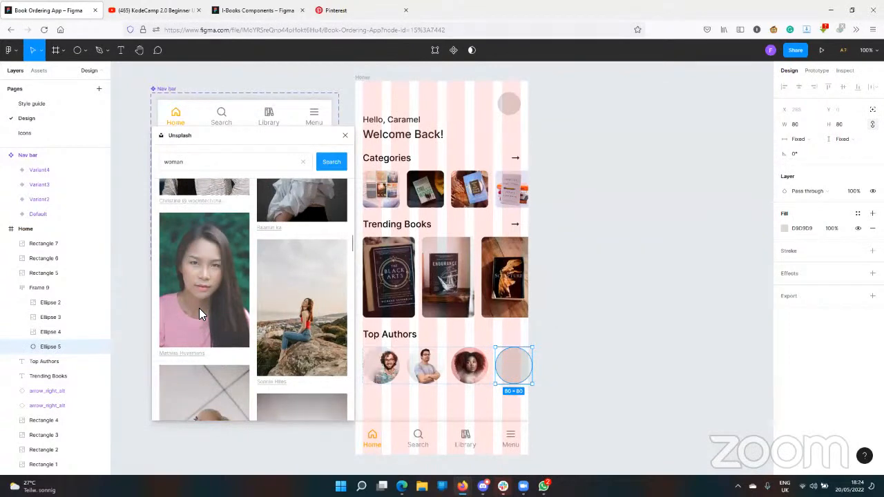
left_click(199, 309)
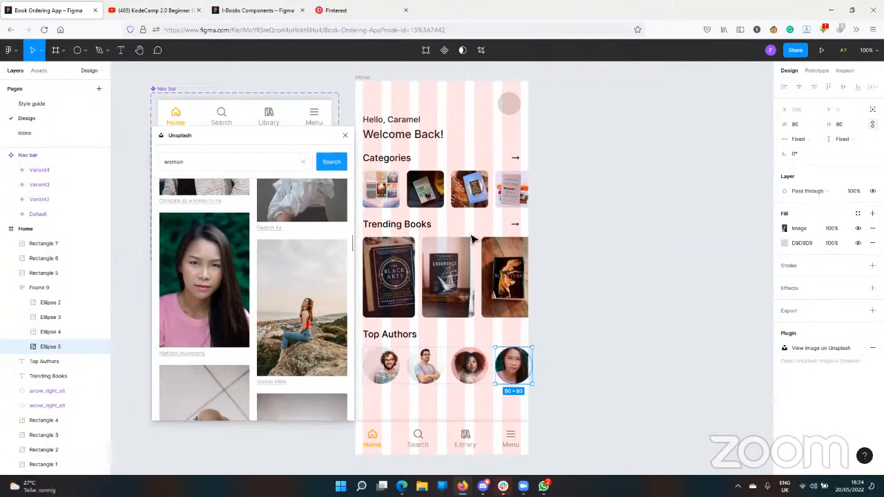
Step: Fill the profile circle above the greeting with the photo of the dark-haired woman in a denim jacket, and close Unsplash
left_click(511, 105)
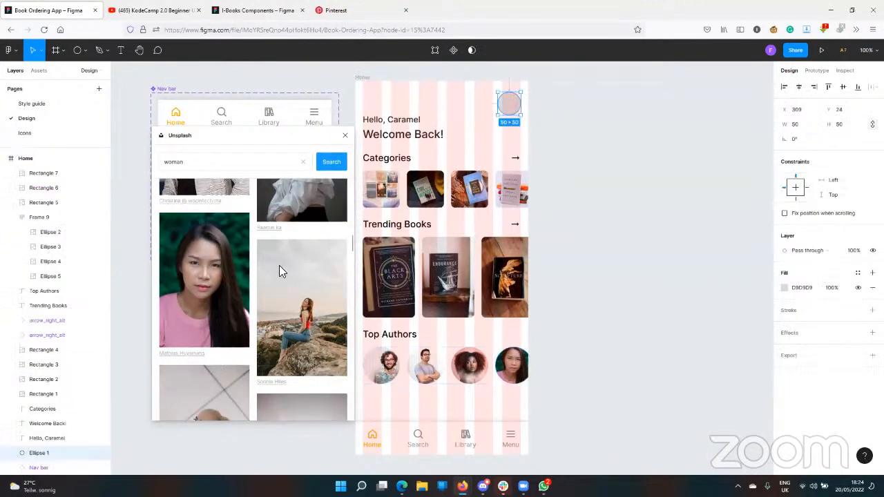
scroll(279, 271, "down", 5)
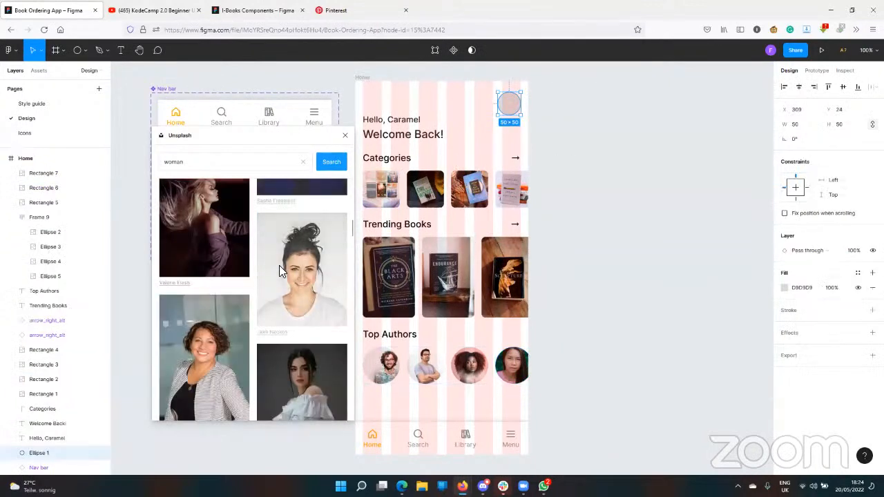
scroll(279, 271, "up", 5)
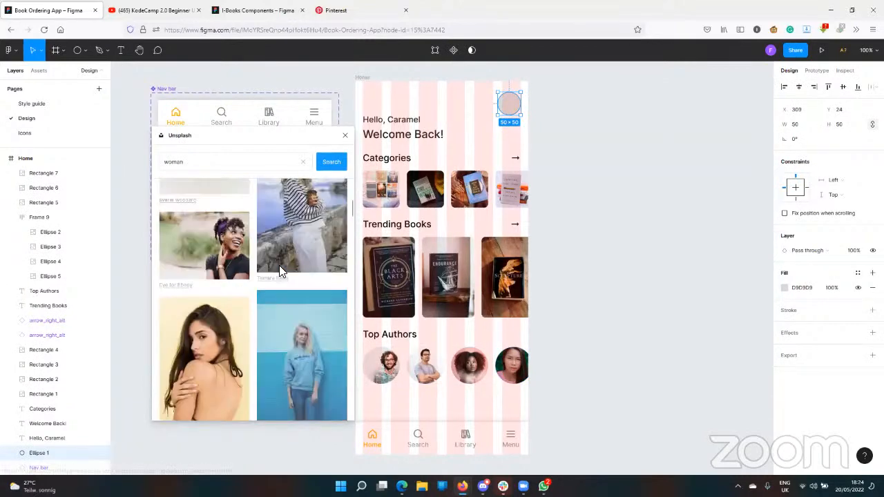
scroll(279, 269, "up", 2)
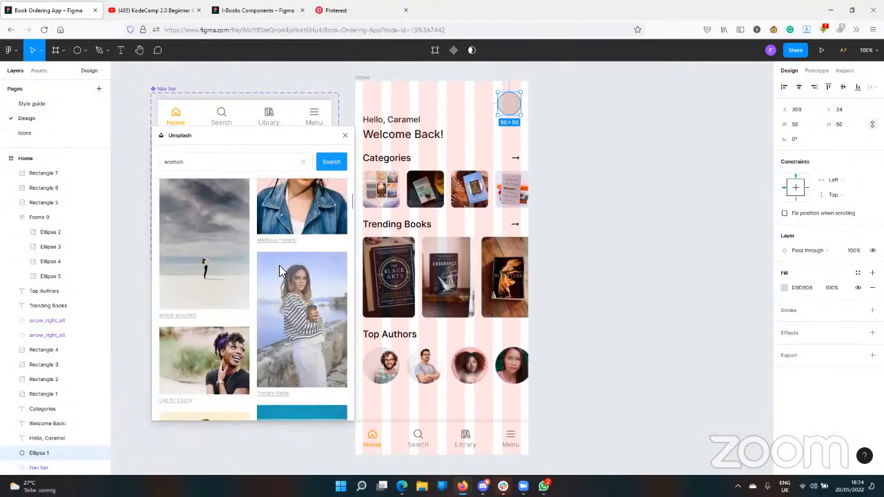
scroll(279, 271, "up", 1)
scroll(279, 271, "up", 2)
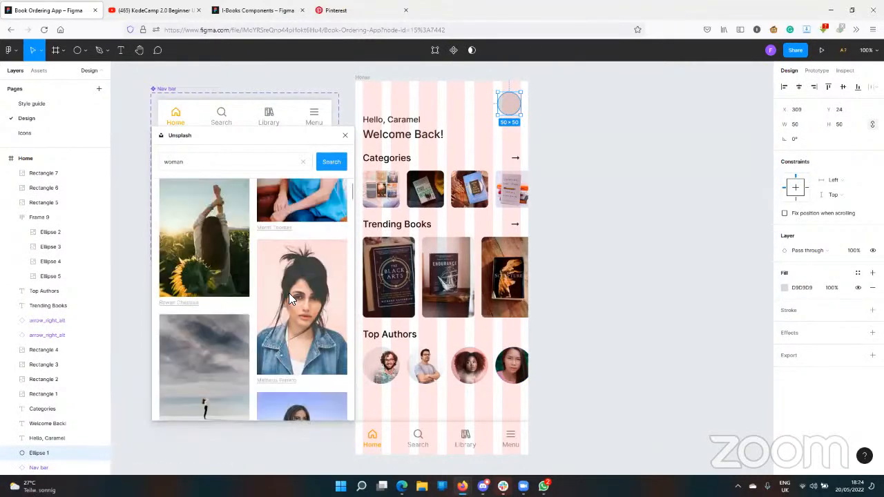
left_click(290, 294)
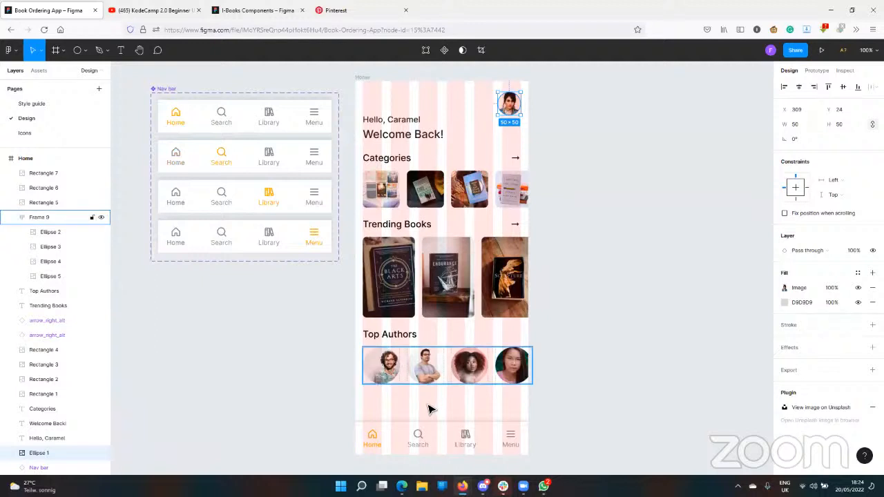
left_click(561, 344)
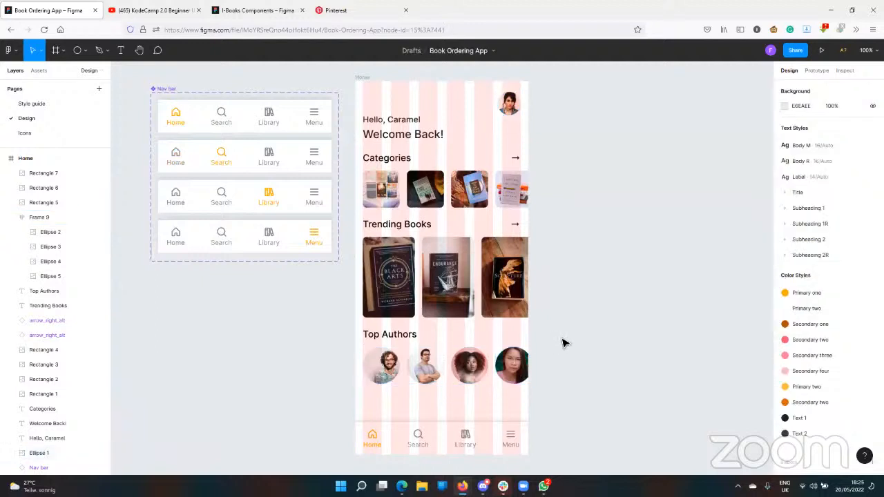
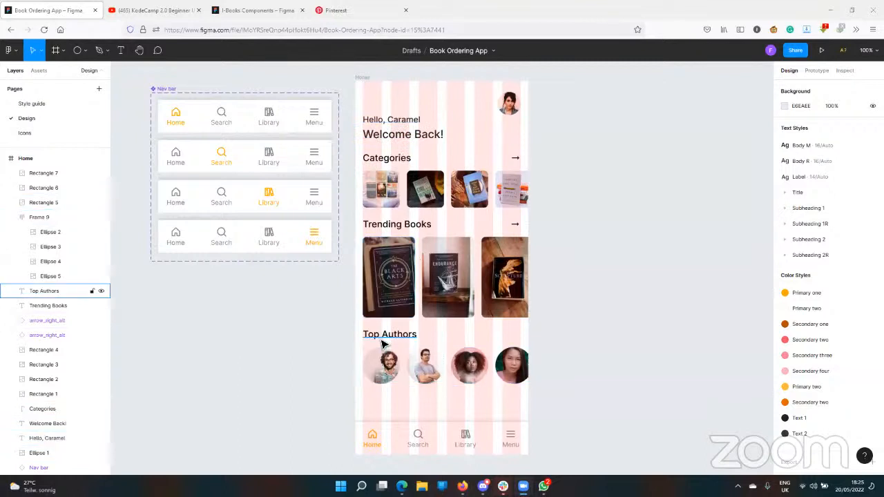
Step: Move the Top Authors heading and its row of author photos down to just above the bottom navigation bar
left_click(387, 361)
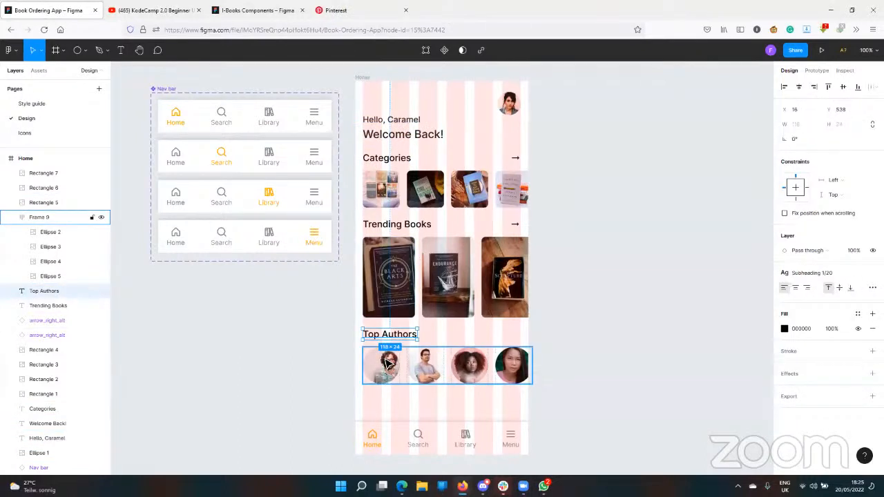
left_click(388, 362, "shift")
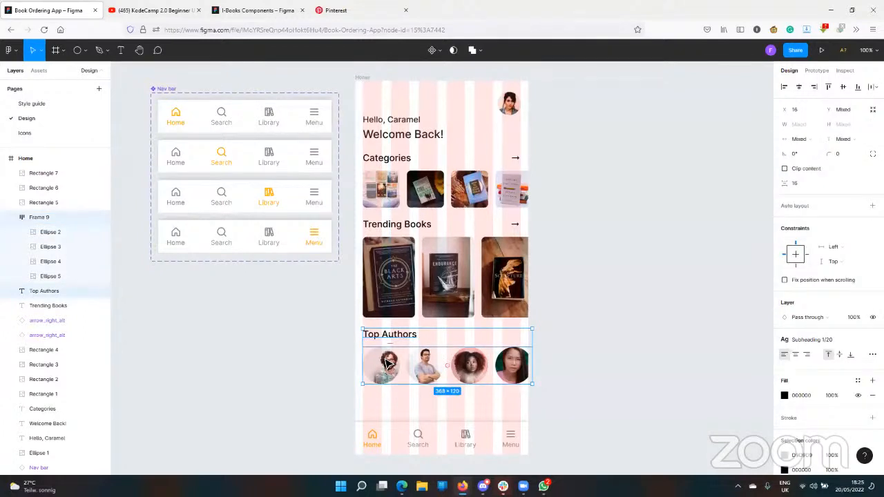
left_click_drag(388, 363, 386, 377)
key("Down")
key("Down")
key("Down")
key("Down")
key("Down")
key("Down")
key("Down")
key("Down")
key("Down")
key("Down")
key("Down")
key("Down")
key("Down")
key("Down")
key("Down")
key("Down")
key("Down")
key("Down")
key("Down")
key("Down")
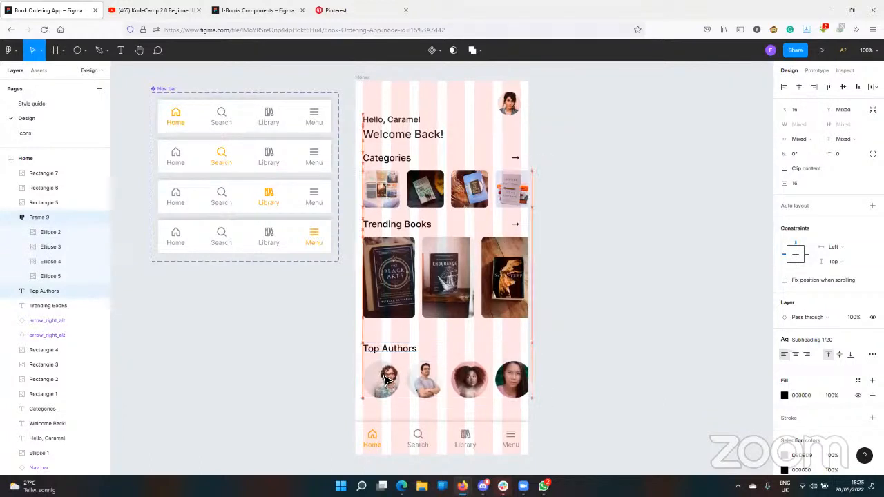
key("Down")
key("Down")
key("Down")
key("Down")
key("Down")
key("Down")
key("Down")
key("Down")
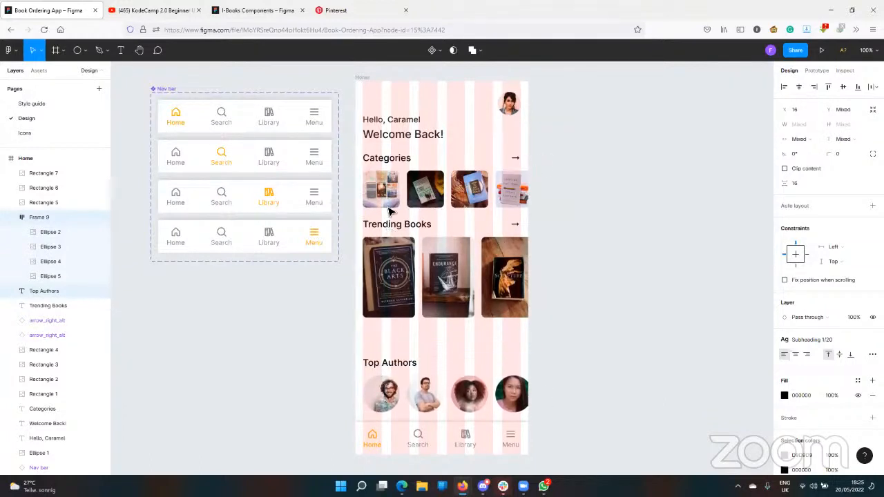
Step: Move the Trending Books heading, its arrow and the three book covers down to just above Top Authors
left_click(389, 228)
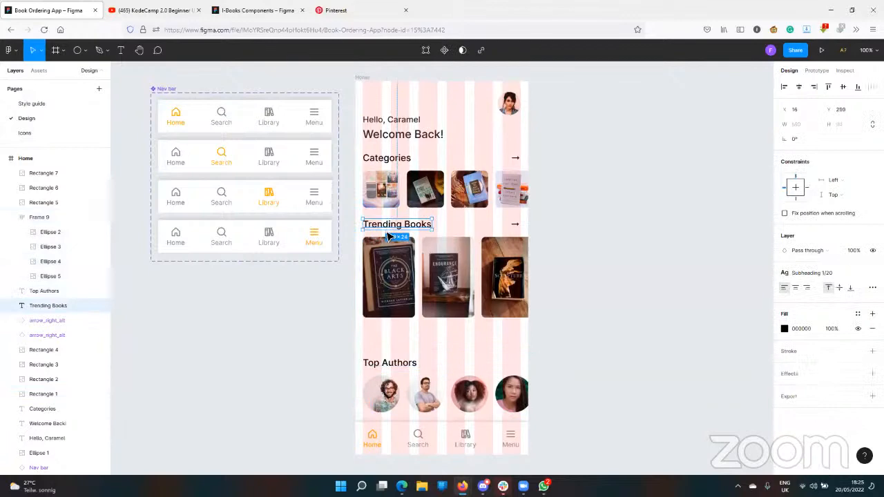
left_click(406, 273, "shift")
left_click(448, 262, "shift")
left_click(492, 263, "shift")
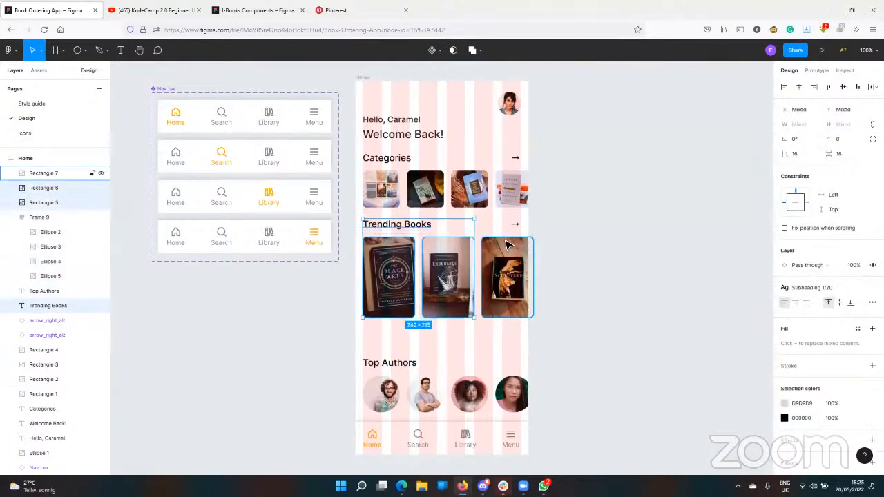
left_click(512, 226, "shift")
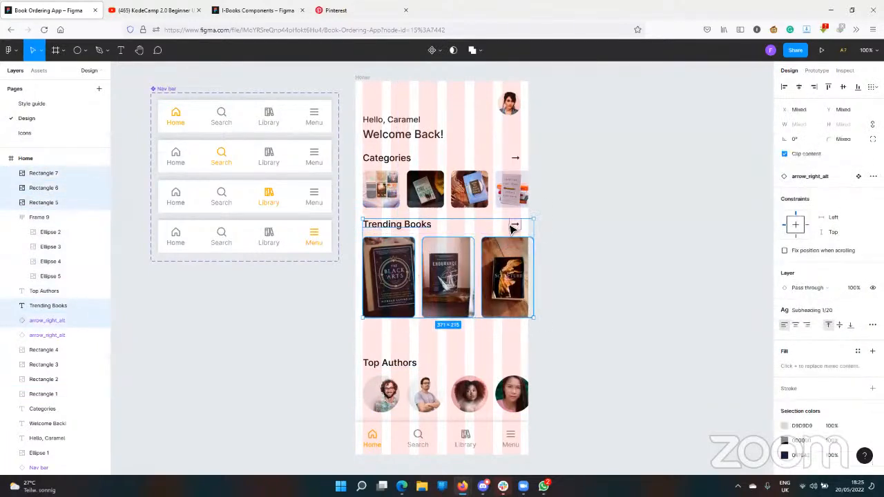
key("Down")
key("Down")
key("Down")
key("Down")
key("Down")
key("Down")
key("Down")
key("Down")
key("Down")
key("Down")
key("Down")
key("Down")
key("Down")
key("Down")
key("Down")
key("Down")
key("Down")
key("Down")
key("Down")
key("Down")
key("Down")
key("Down")
key("Down")
key("Down")
key("Down")
key("Down")
key("Down")
key("Down")
key("Down")
key("Down")
key("Down")
key("Down")
key("Down")
key("Down")
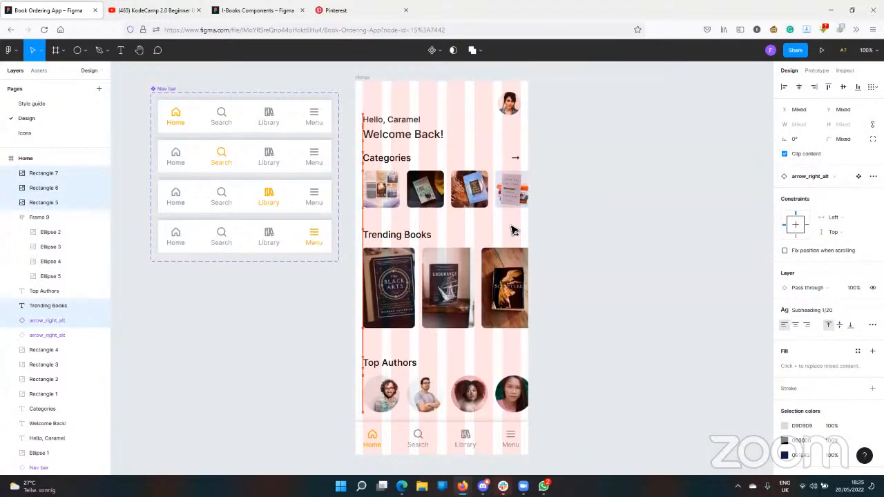
key("Down")
key("Down")
key("Down")
key("Down")
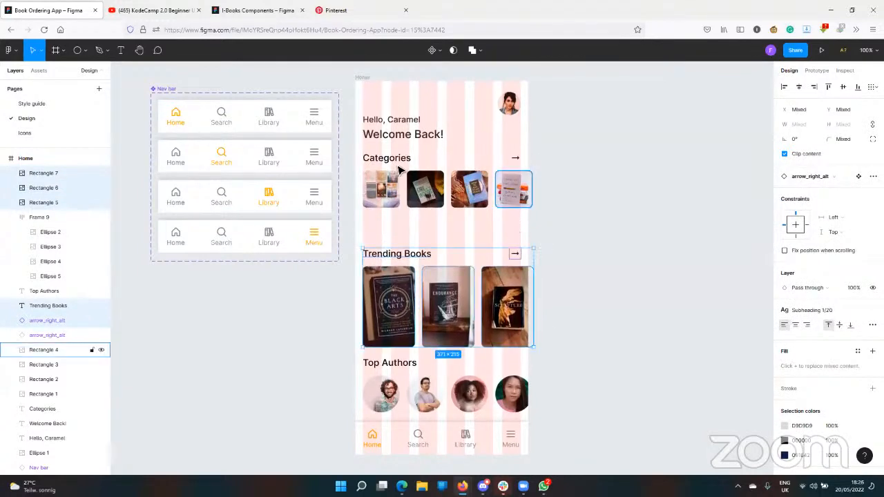
left_click(385, 219)
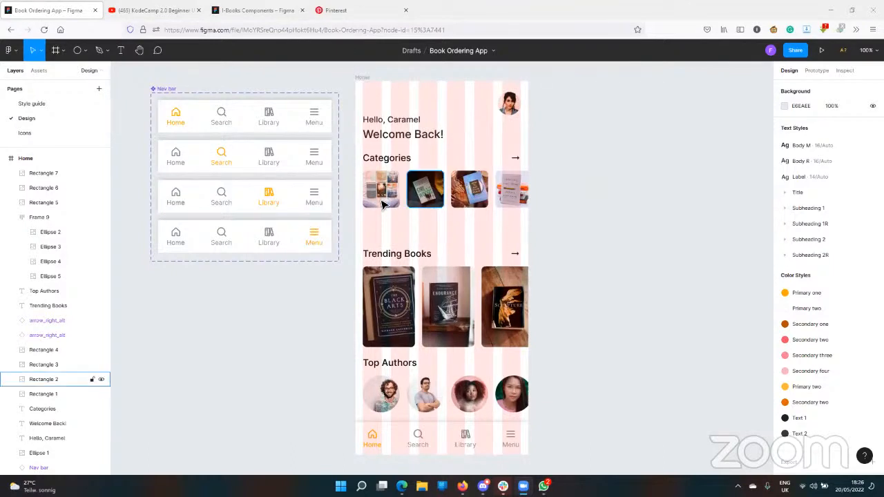
Step: Add a text label reading "Horror" below the first Categories image
left_click(94, 393)
left_click(121, 49)
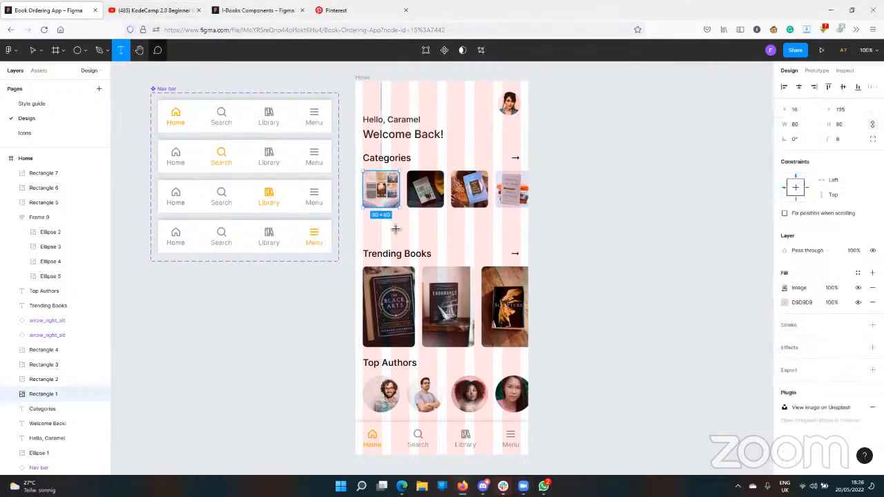
left_click(371, 221)
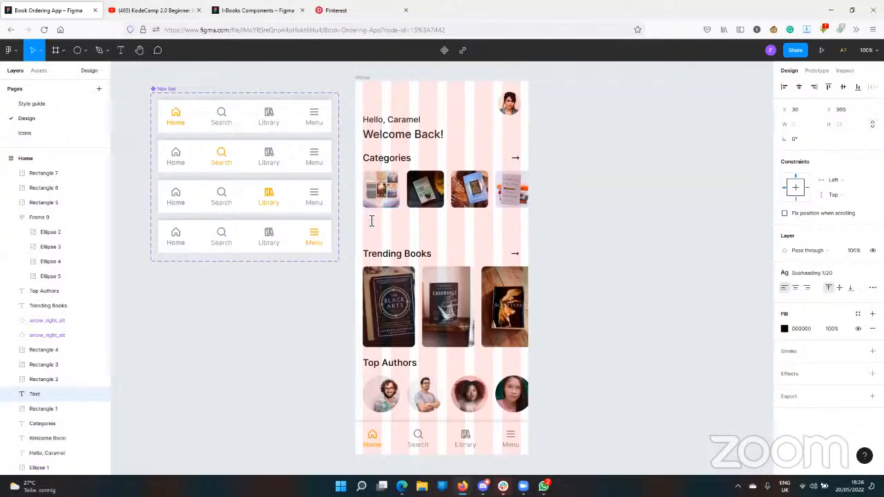
type("H")
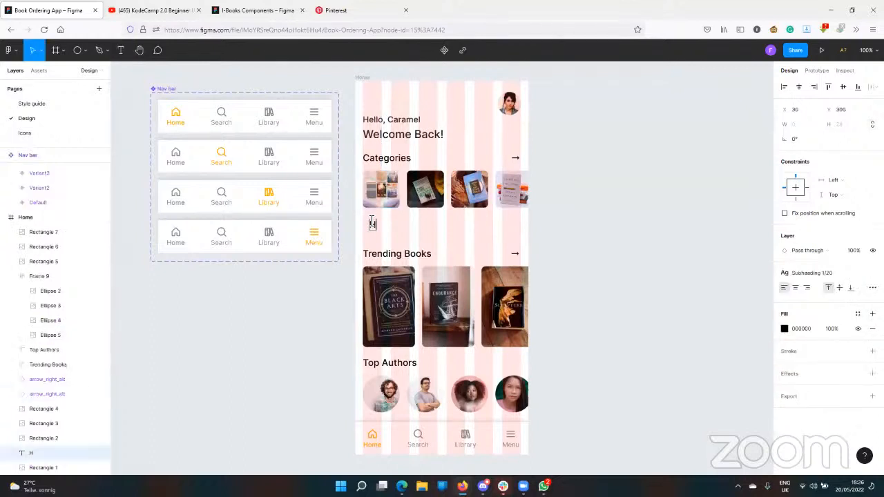
type("orror")
key("Escape")
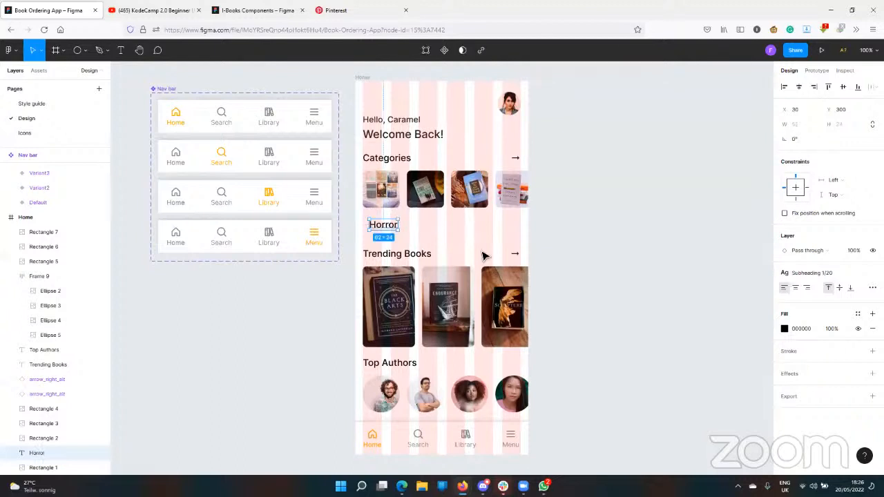
Step: Apply the Subheading 2 text style to the Horror label and set its X position to 16
left_click(824, 275)
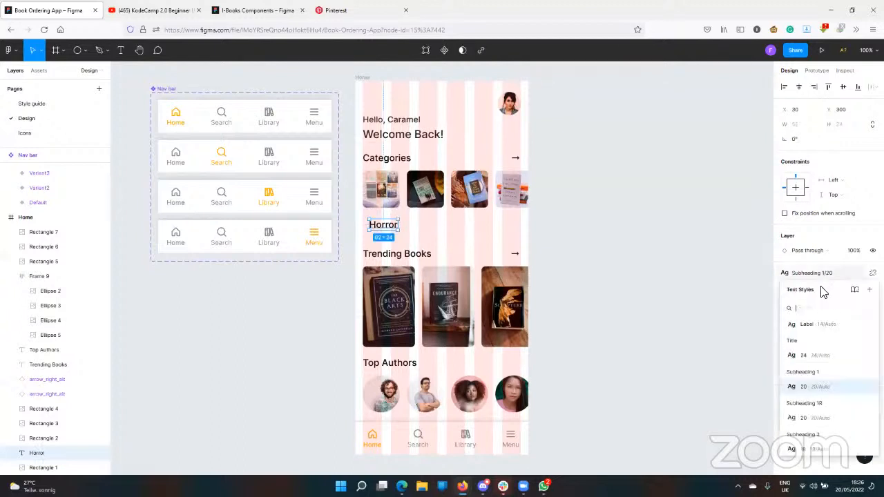
left_click(819, 450)
left_click(795, 113)
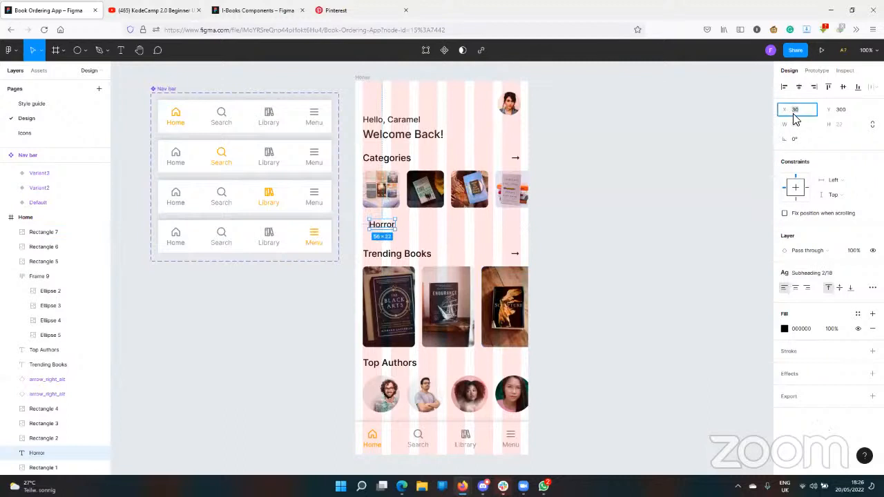
type("18")
key("Return")
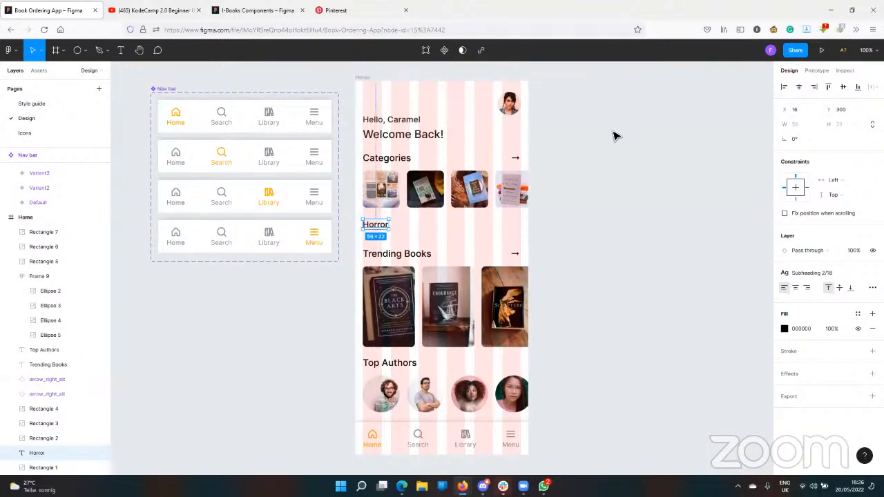
Step: Nudge the Horror label up to Y 283, close beneath the first Categories image
key("Up")
key("Up")
key("Up")
key("Up")
key("Up")
key("Up")
key("Up")
key("Up")
key("Up")
key("Up")
key("Up")
key("Up")
key("Up")
key("Up")
key("Up")
key("Up")
key("Up")
key("Up")
key("Up")
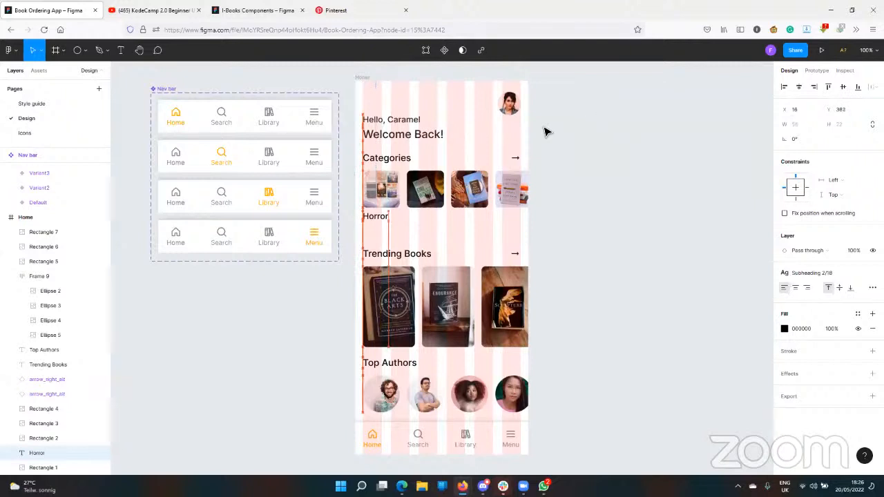
key("alt")
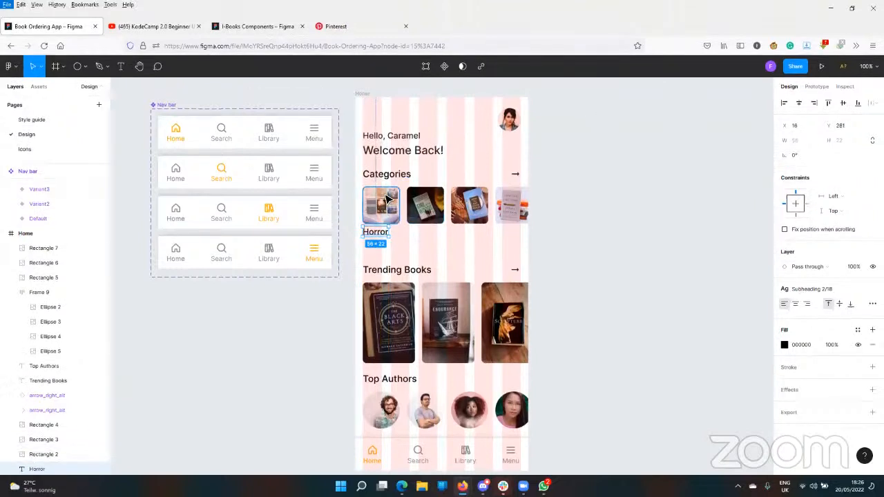
key("Down")
key("Down")
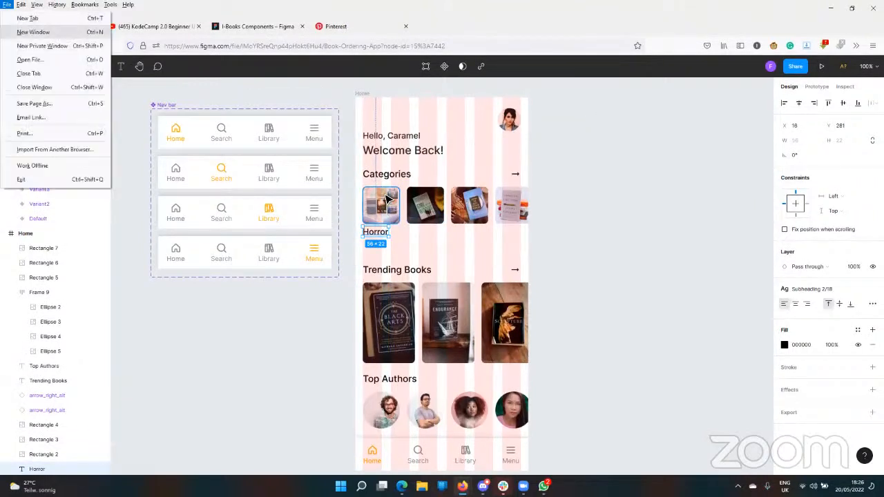
key("Escape")
key("Down")
key("Down")
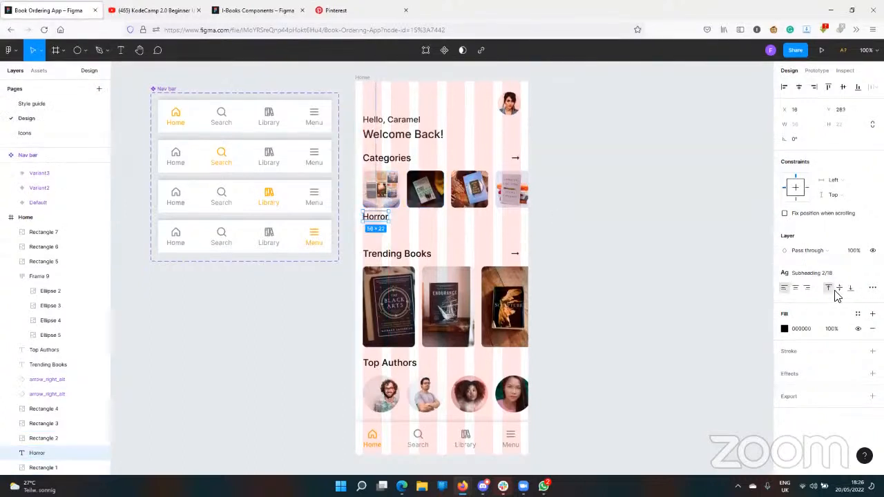
Step: Change the Horror label's text style to Subheading 2R
left_click(829, 275)
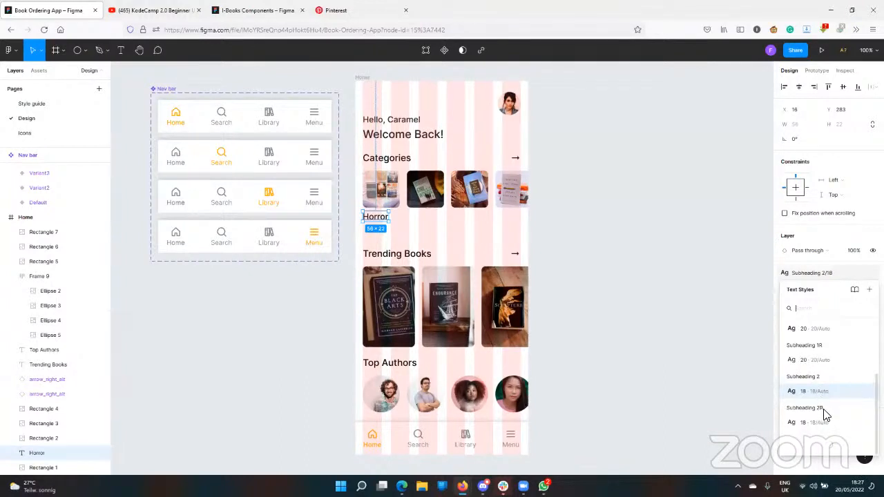
scroll(826, 414, "up", 3)
scroll(825, 414, "down", 2)
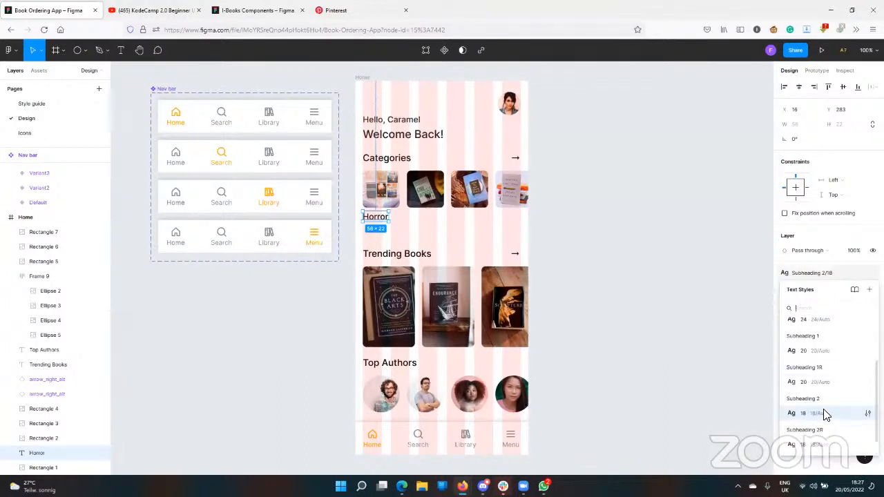
left_click(823, 445)
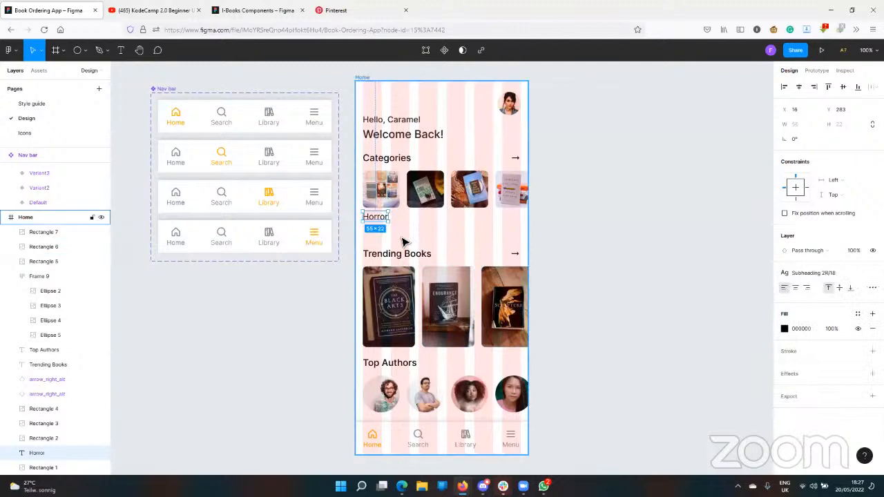
Step: Duplicate the Horror label beneath the other three Categories images, at X 112, 208 and 304
key("ctrl+d")
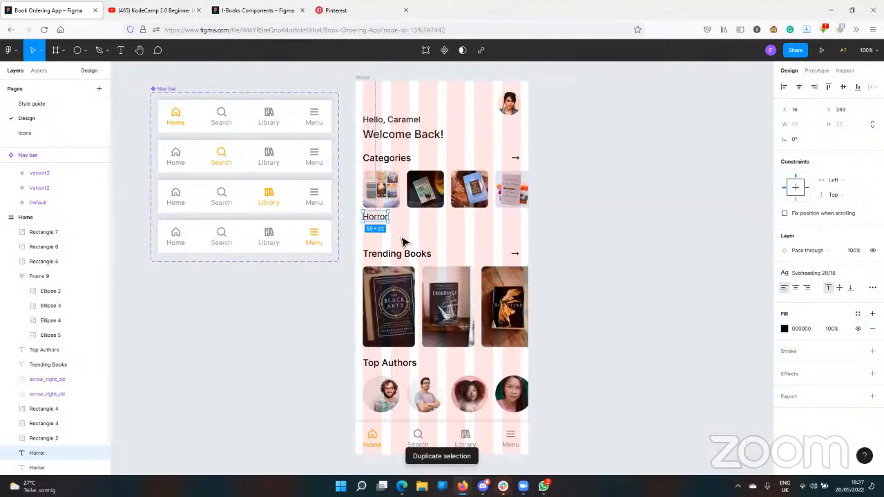
key("Right")
key("Right")
key("Right")
key("Right")
key("Right")
key("Right")
key("Right")
key("Right")
key("Right")
key("Right")
key("Right")
key("Right")
key("Right")
key("Right")
key("Right")
key("Right")
key("Right")
key("Right")
key("Right")
key("Right")
key("Right")
key("Right")
key("Right")
key("Right")
key("Right")
key("Right")
key("Right")
key("Right")
key("Right")
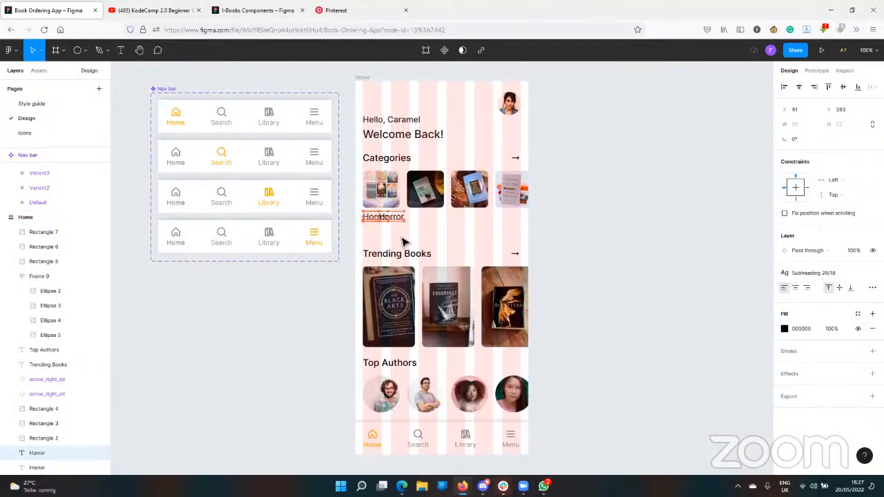
key("Right")
key("Right")
key("Right")
key("Right")
key("Right")
key("Right")
key("Right")
key("Right")
key("Right")
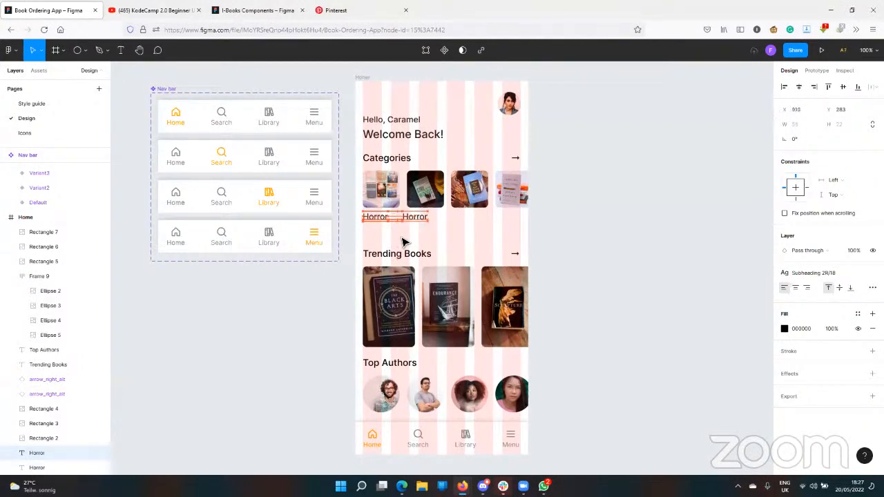
key("Right")
key("Right")
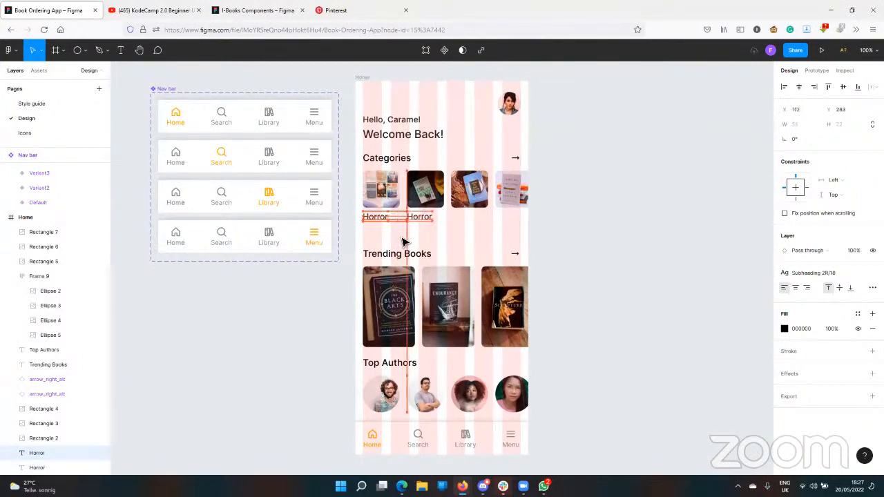
key("ctrl+d")
key("ctrl+d")
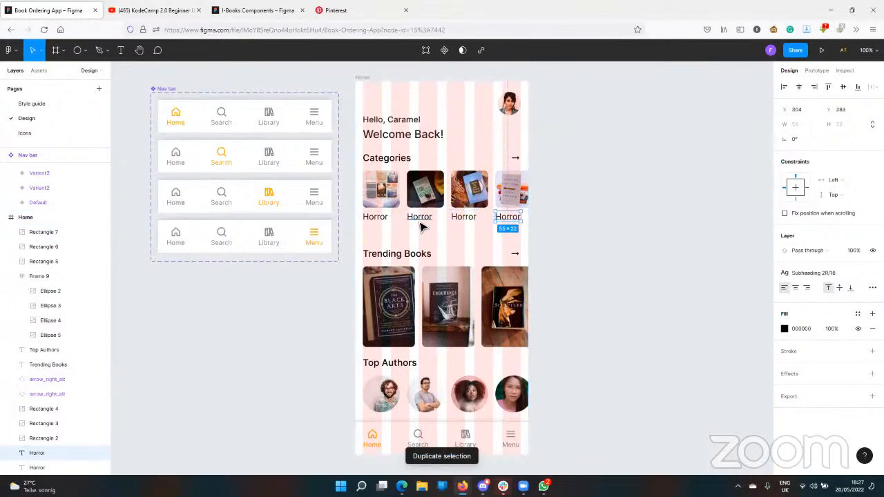
Step: Change the labels under the second, third and fourth Categories images to "Crime", "Fantasy" and "Mystery"
left_click(428, 220)
double_click(429, 219)
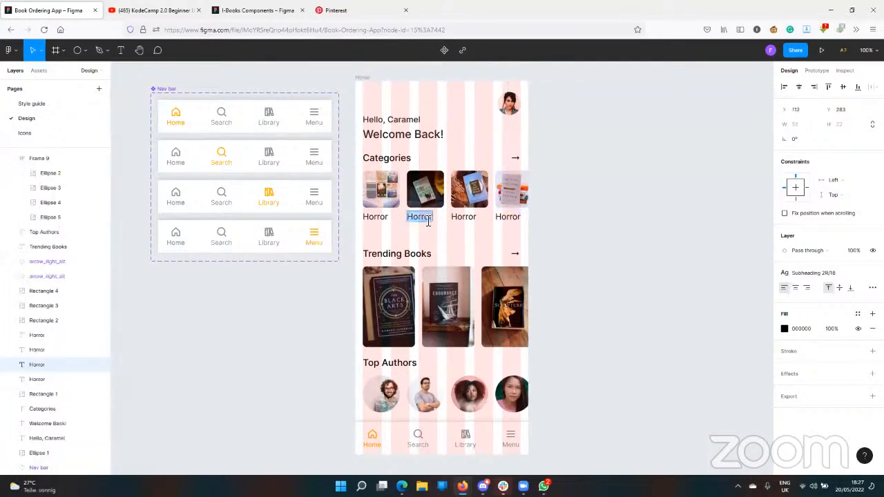
type("Crime")
left_click(471, 221)
double_click(471, 221)
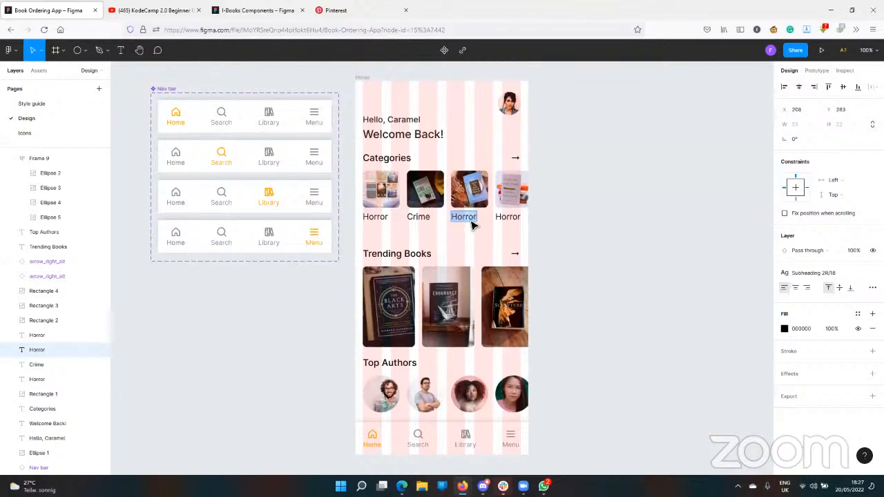
type("Fantasy")
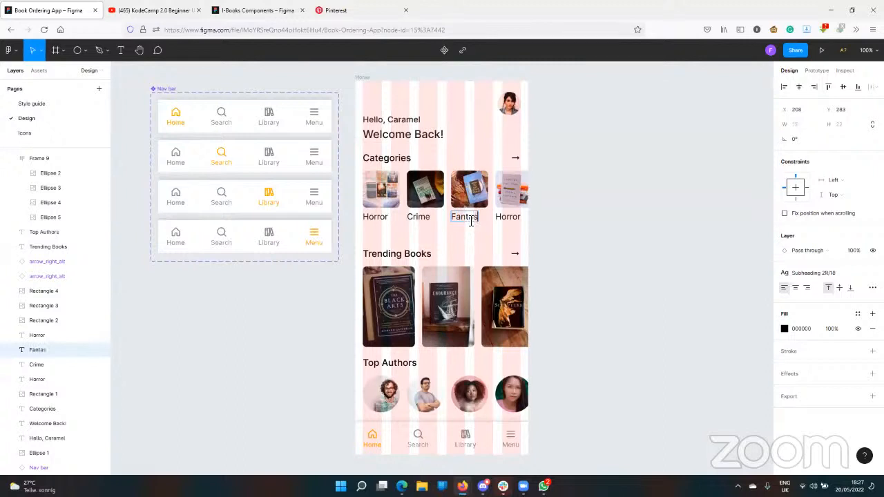
double_click(506, 216)
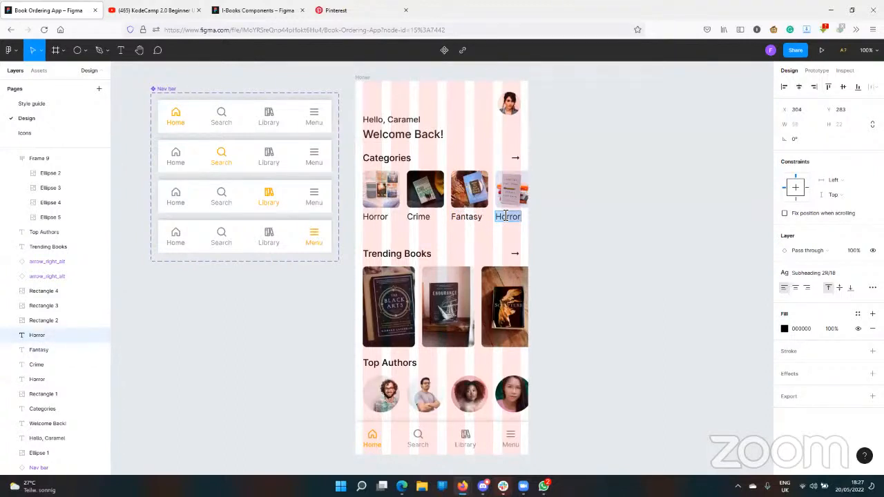
type("Mystery")
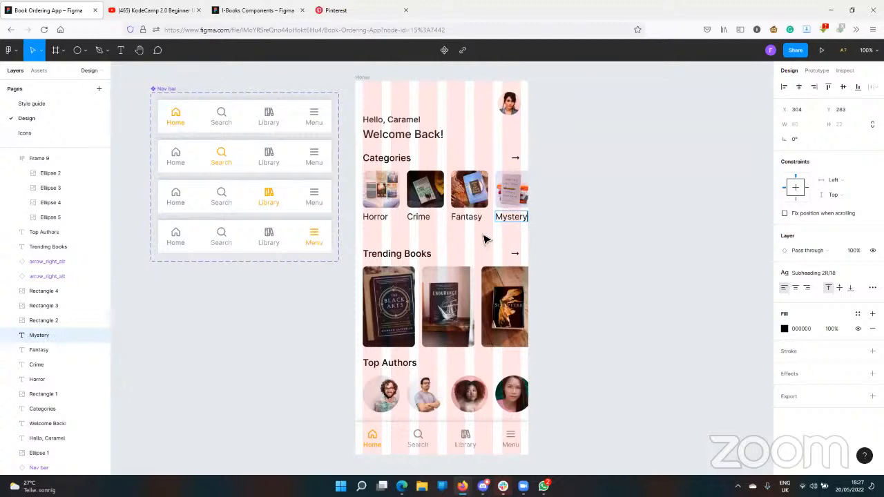
left_click(485, 240)
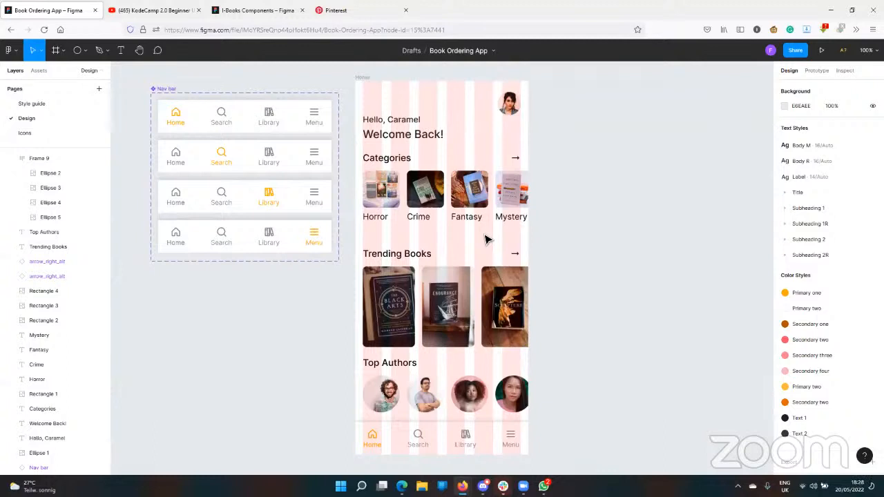
Step: Apply the Body M text style to the Horror, Crime, Fantasy and Mystery labels under the Categories images
left_click(377, 221)
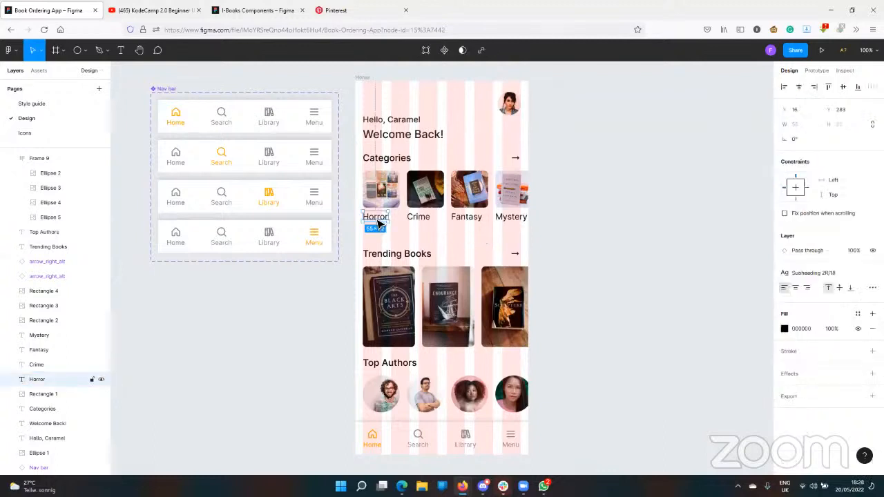
left_click(418, 218, "shift")
left_click(465, 218, "shift")
left_click(511, 218, "shift")
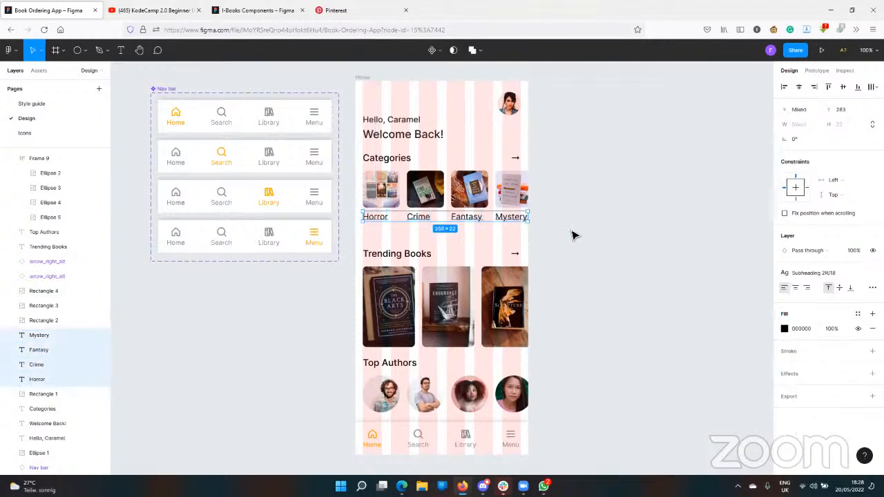
left_click(801, 273)
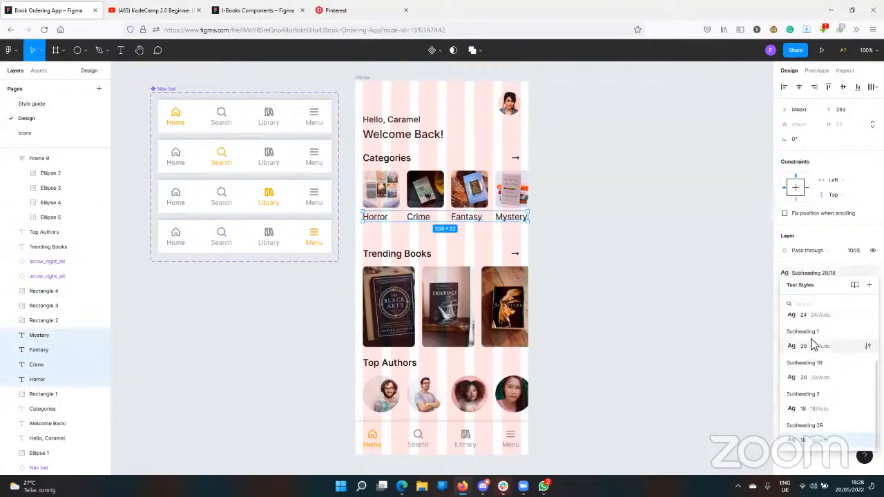
scroll(813, 352, "up", 2)
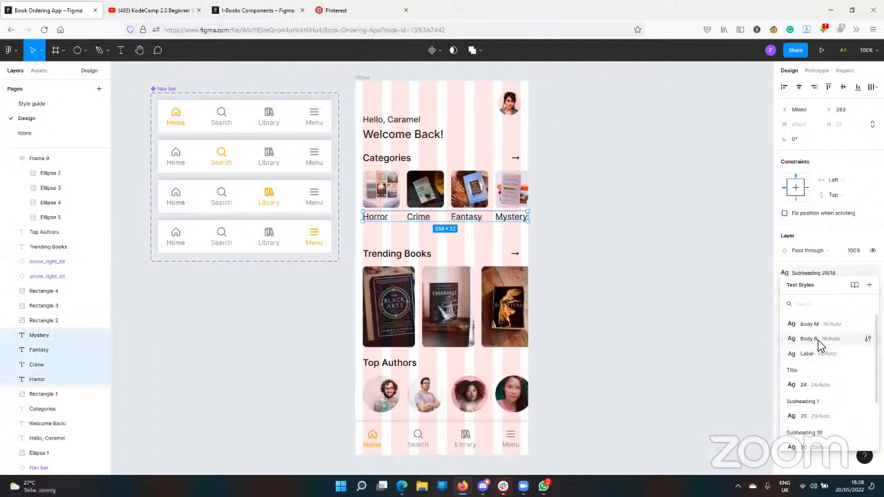
left_click(822, 326)
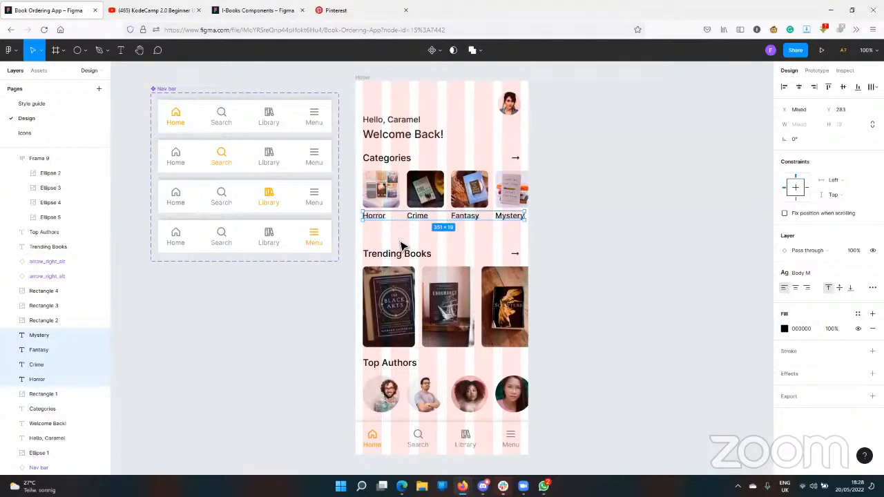
left_click(402, 247)
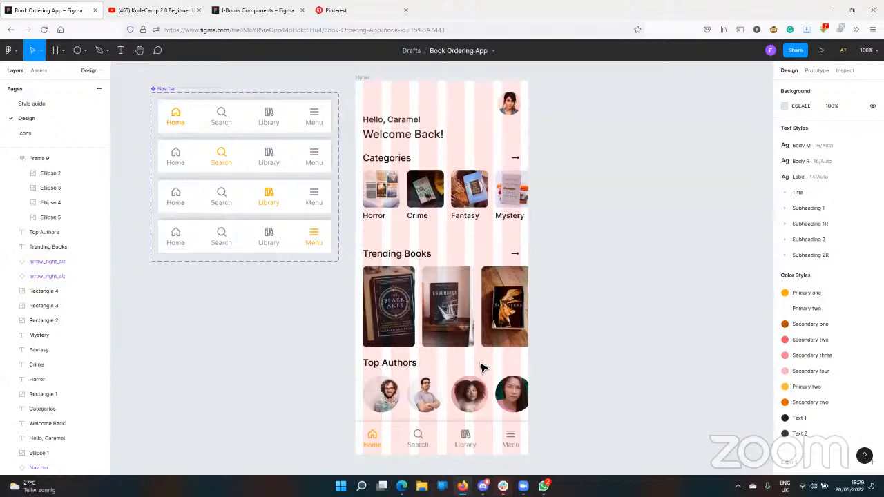
Step: Group the Trending Books heading, its arrow and the three book cover images on the Home screen
left_click(400, 257)
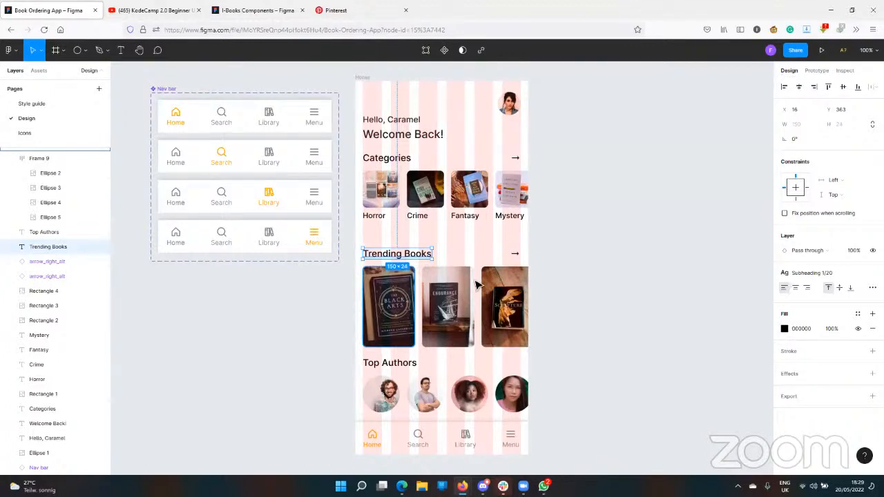
left_click(514, 254, "shift")
left_click(397, 308, "shift")
left_click(448, 306, "shift")
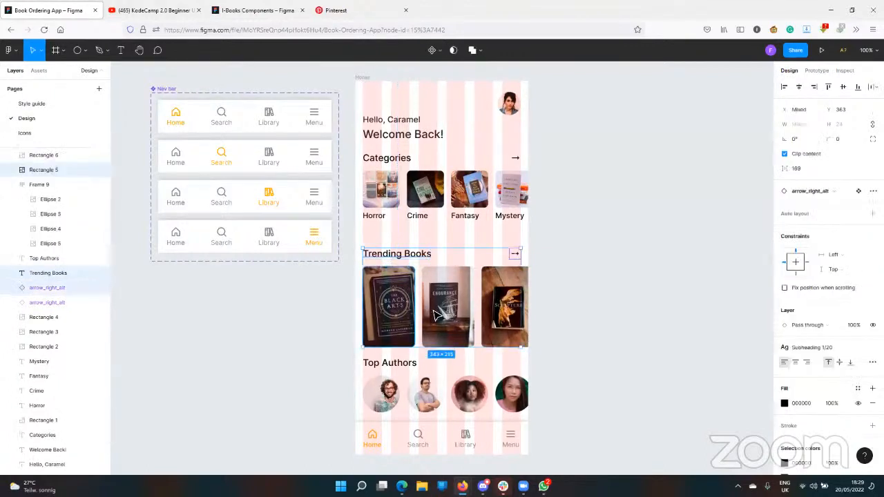
left_click(508, 319, "shift")
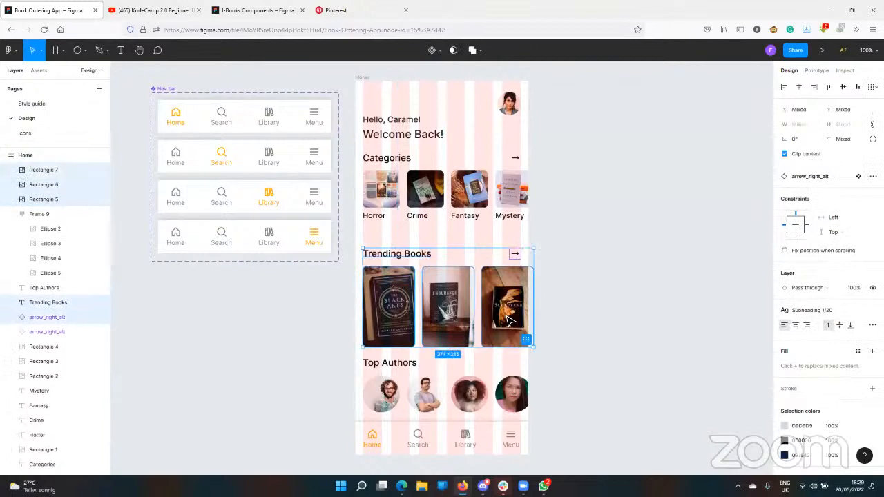
key("ctrl+g")
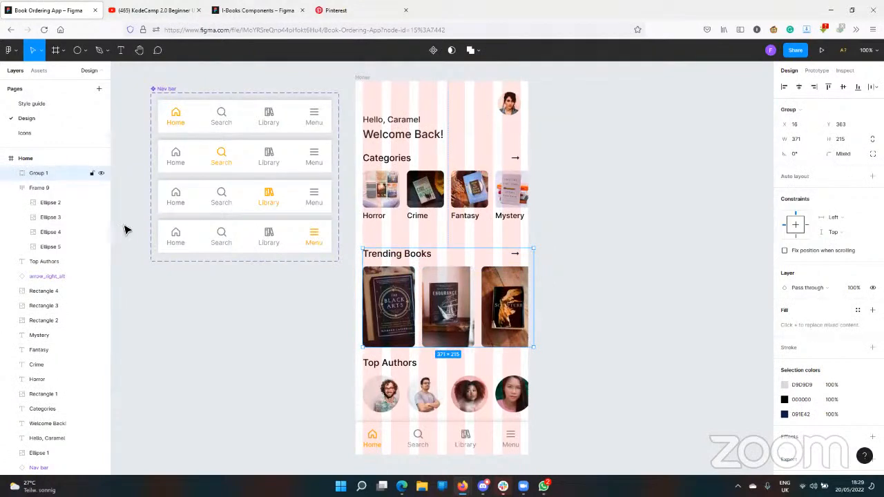
Step: Rename the new group holding the Trending Books section as "Trending books"
double_click(47, 173)
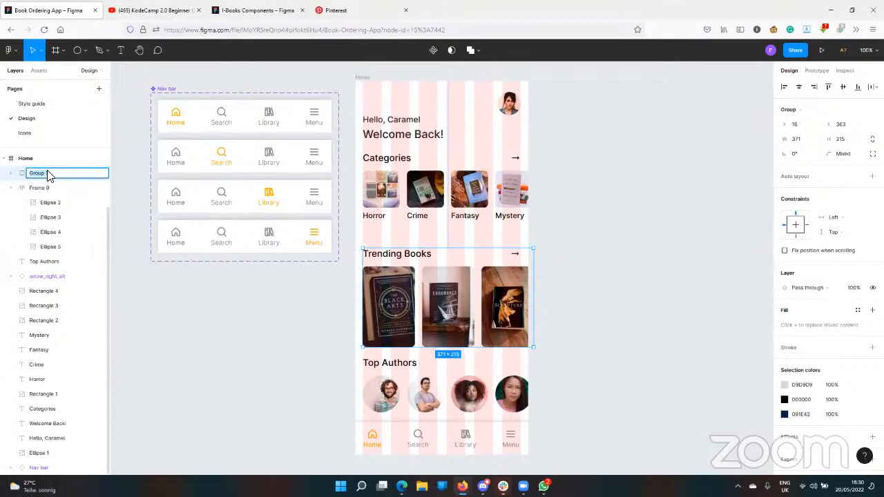
type("Trending")
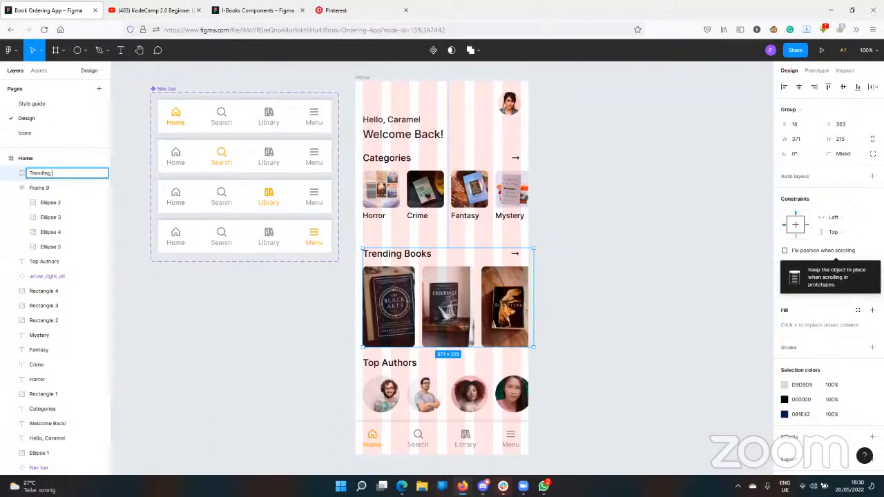
type("book")
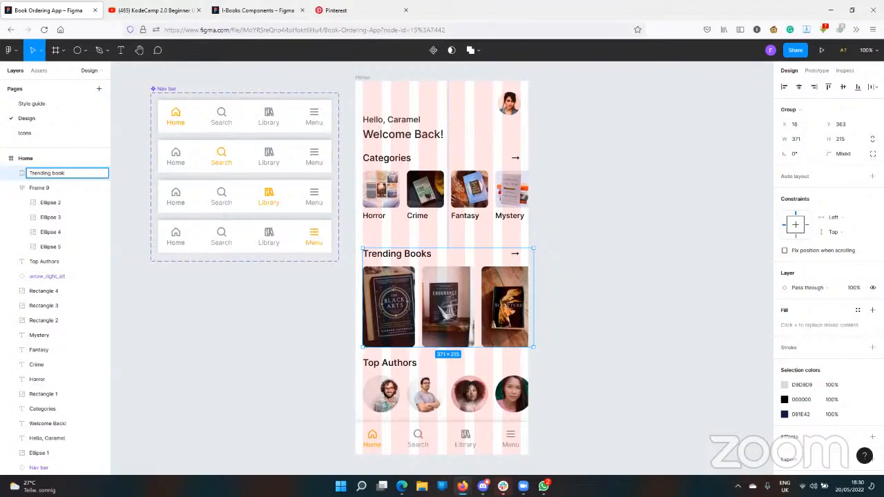
type("s")
key("Return")
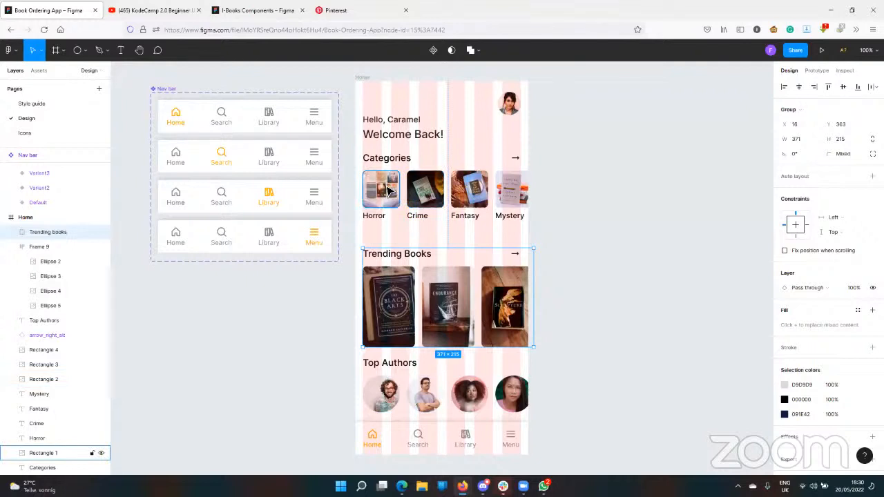
Step: Group the Categories heading, its arrow, the four category images and their four labels
left_click(385, 160)
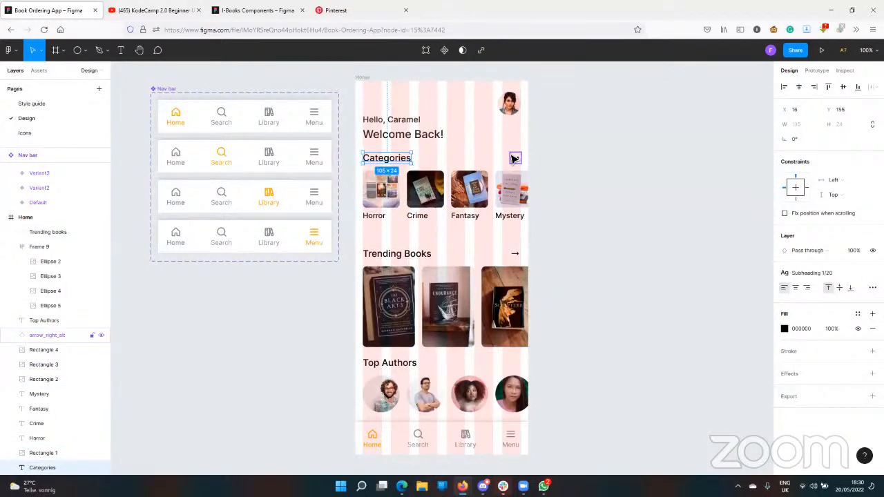
left_click(514, 159, "shift")
left_click(381, 188, "shift")
left_click(468, 196, "shift")
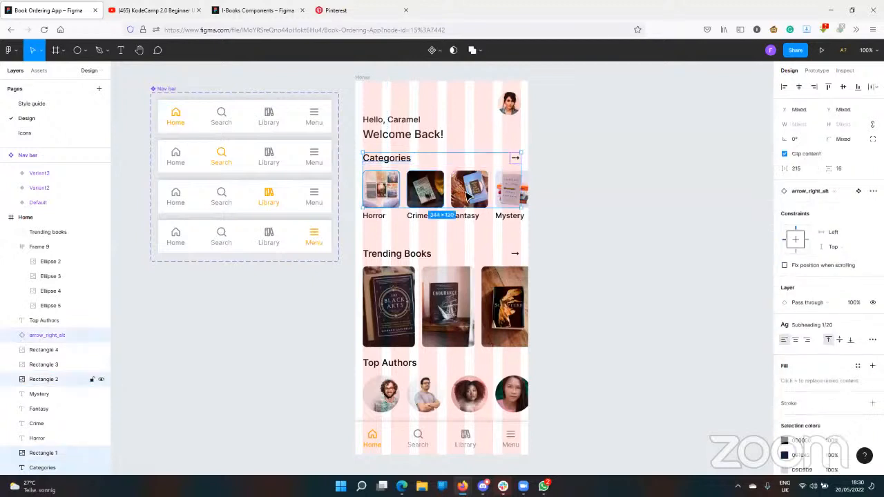
left_click(508, 193, "shift")
left_click(375, 217, "shift")
left_click(418, 217, "shift")
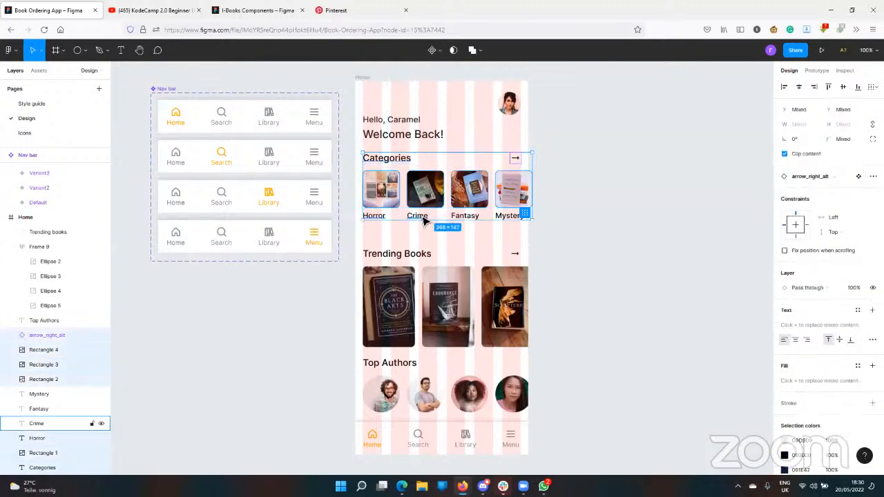
left_click(466, 217, "shift")
left_click(509, 217, "shift")
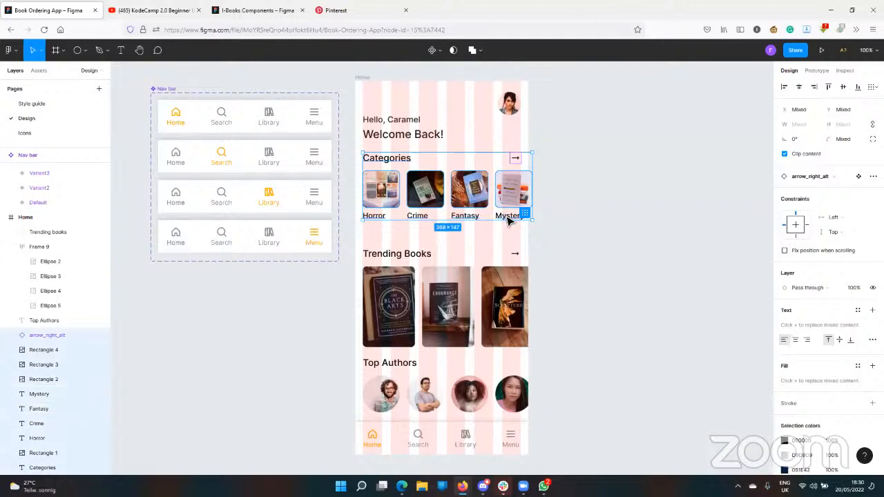
key("ctrl+g")
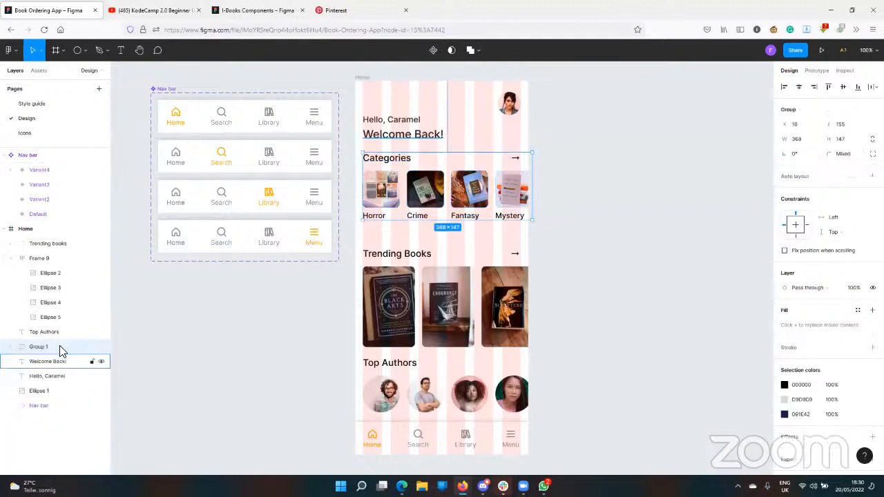
Step: Rename the new group holding the category images and labels as "Categories"
double_click(60, 352)
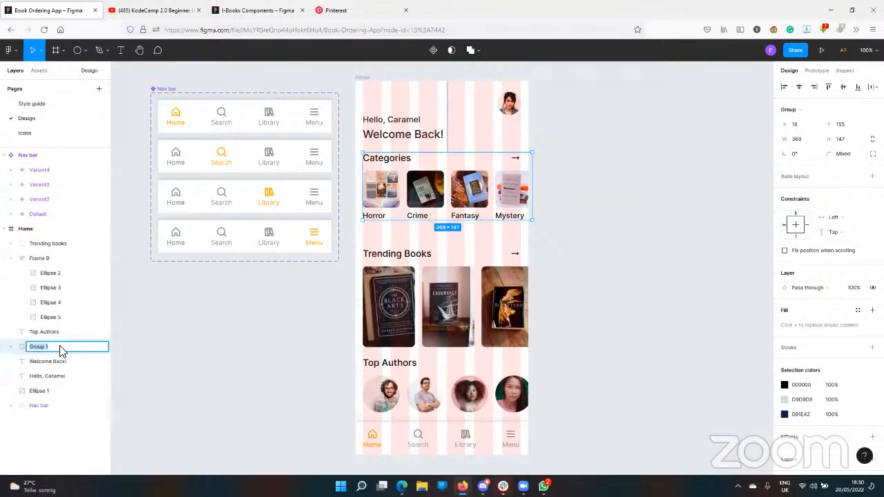
type("Categories")
key("Return")
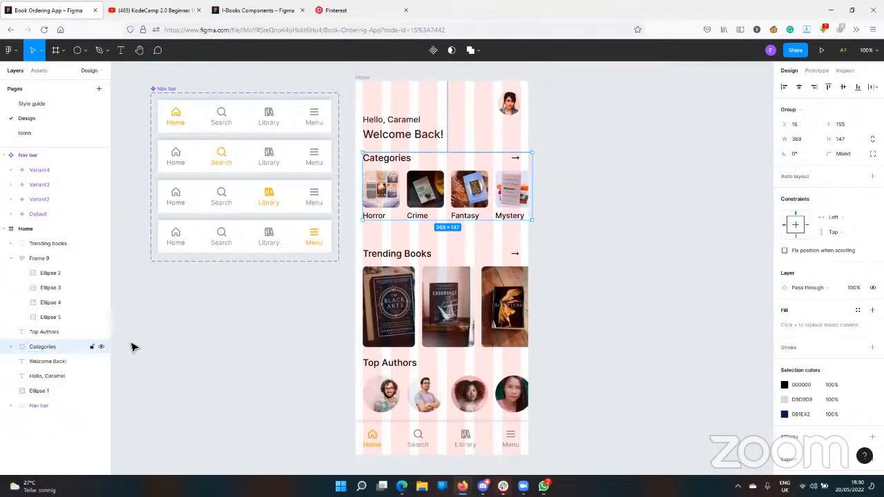
Step: Move the Trending books group up to Y 326, checking its gap to the Categories group
left_click(449, 324)
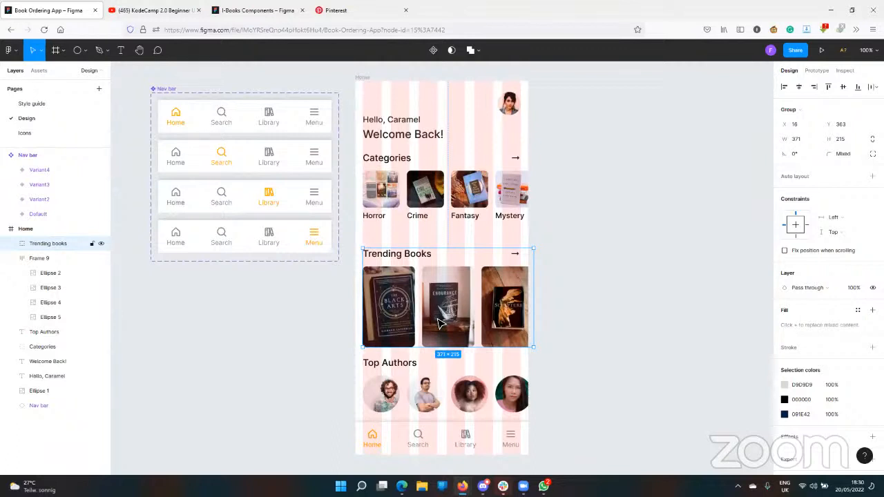
key("Up")
key("Up")
key("Up")
key("Up")
key("Up")
key("Up")
key("Up")
key("Up")
key("Up")
key("Up")
key("Up")
key("Up")
key("Up")
key("Up")
key("Up")
key("Up")
key("Up")
key("Up")
key("Up")
key("Up")
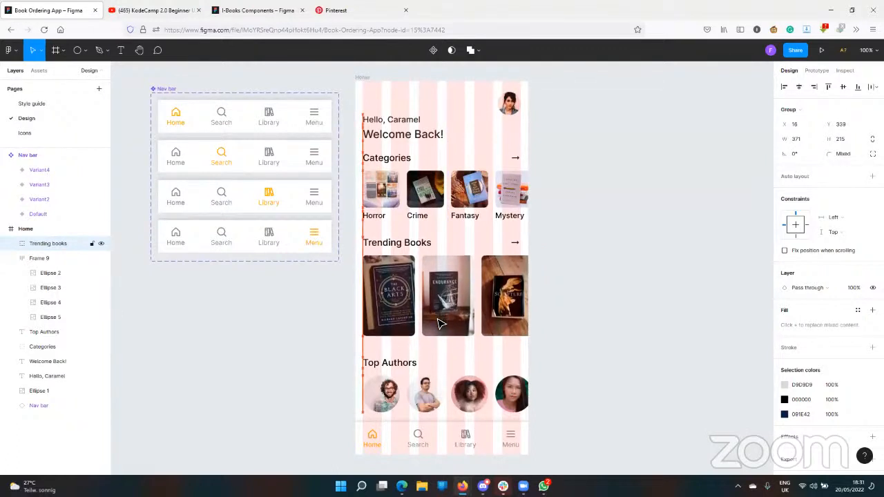
key("Up")
key("Up")
key("Up")
key("Up")
key("Up")
key("Up")
key("Up")
key("Up")
key("Up")
key("Up")
key("Up")
key("Up")
key("Up")
key("Up")
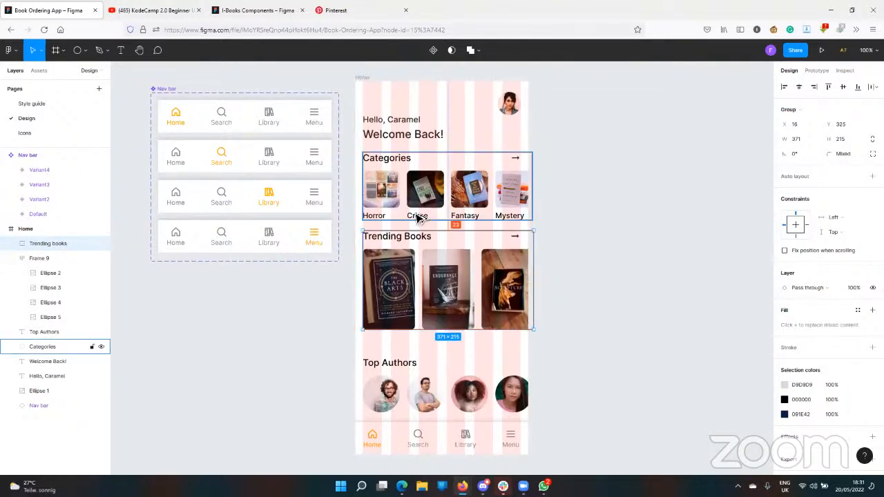
key("alt")
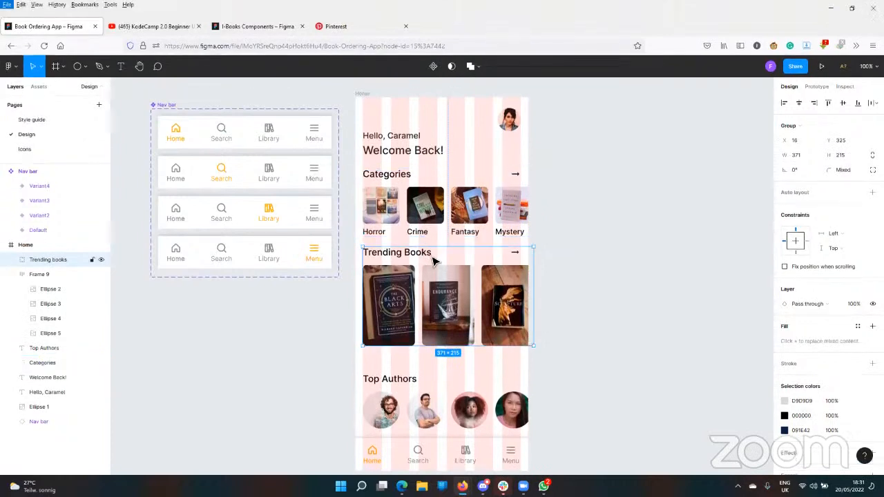
key("Down")
key("alt")
key("Down")
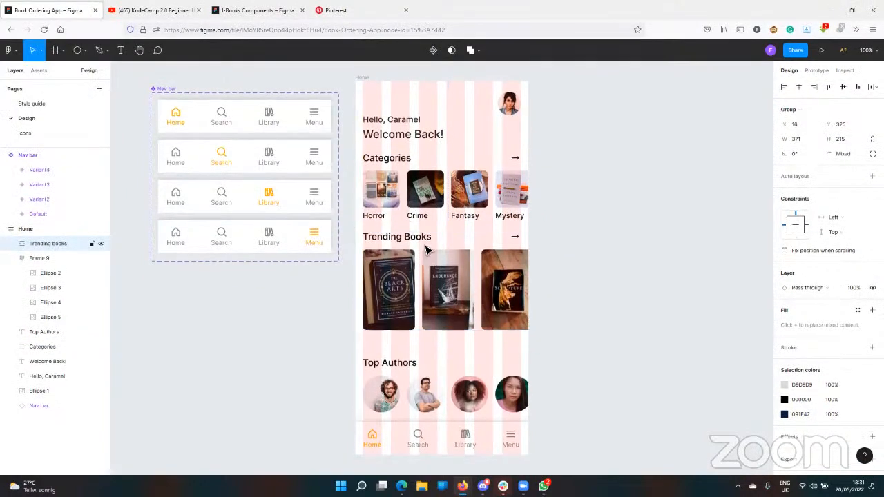
key("Down")
key("alt")
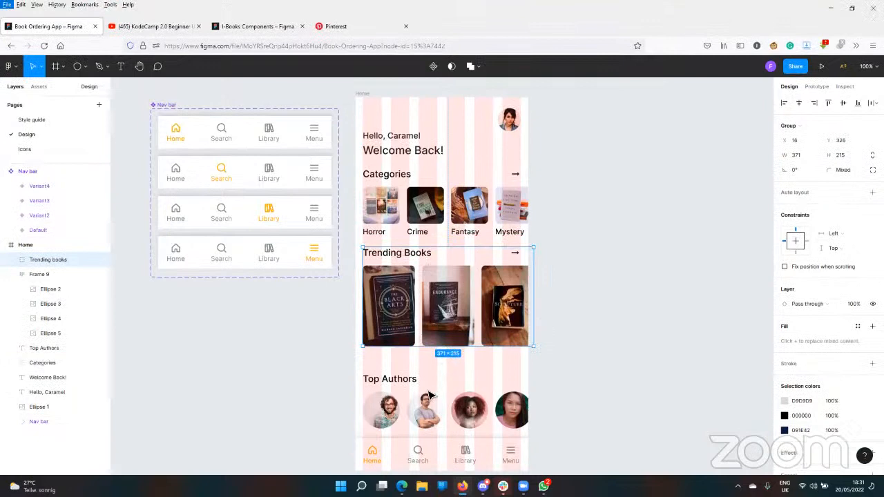
key("alt")
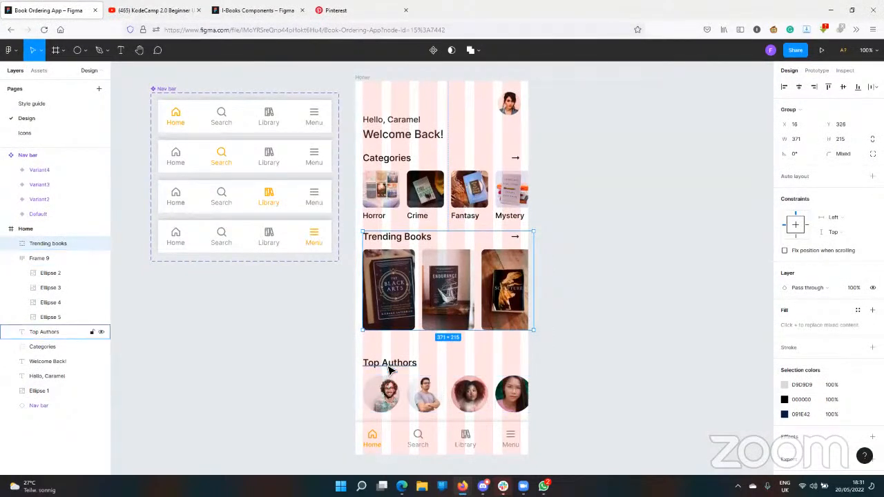
Step: Move the Top Authors heading and its row of author images up together, closer to the Trending Books section
left_click(389, 366)
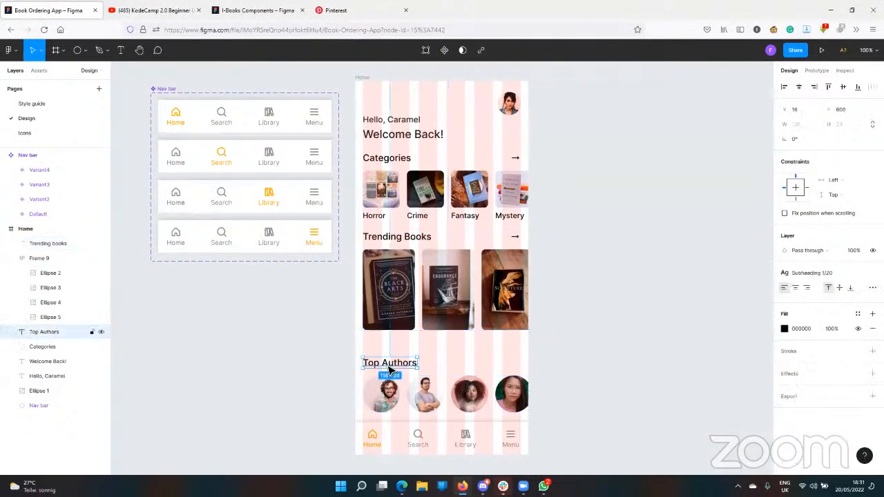
left_click(383, 405, "shift")
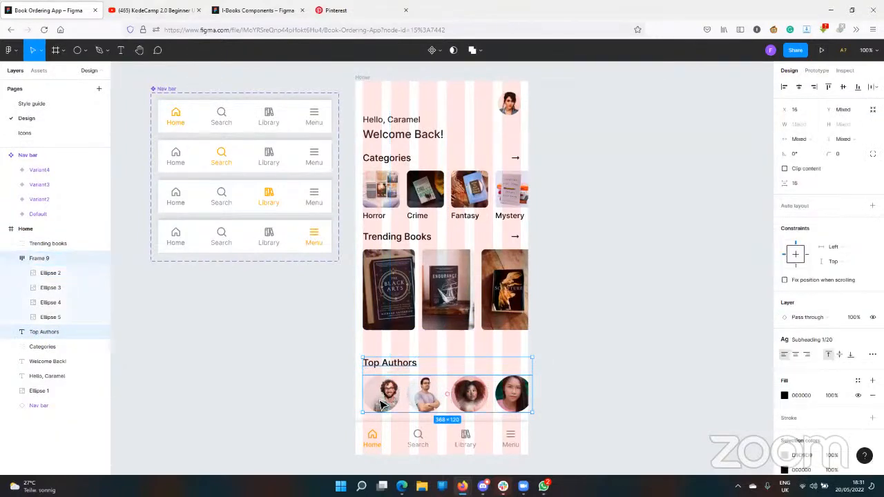
key("Up")
key("Up")
key("Up")
key("Up")
key("Up")
key("Up")
key("Up")
key("Up")
key("Up")
key("Up")
key("Up")
key("Up")
key("Up")
key("Up")
key("Up")
key("Up")
key("Up")
key("Up")
key("Up")
key("Up")
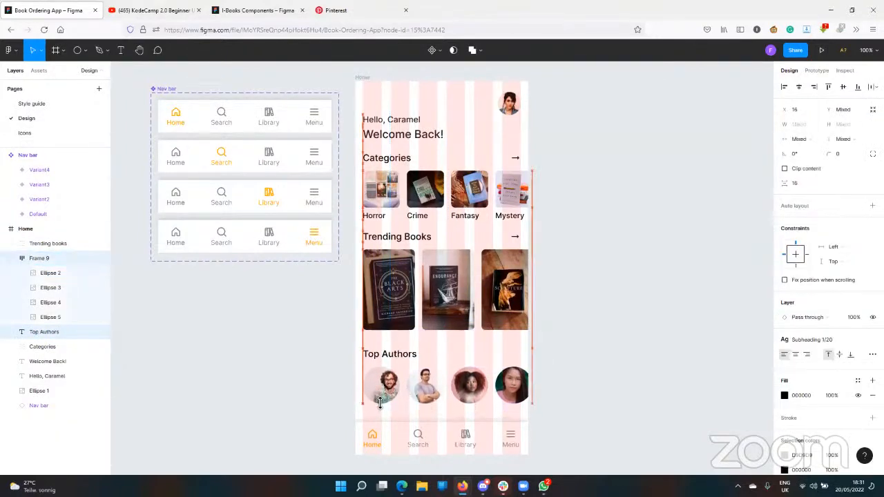
key("Up")
key("alt")
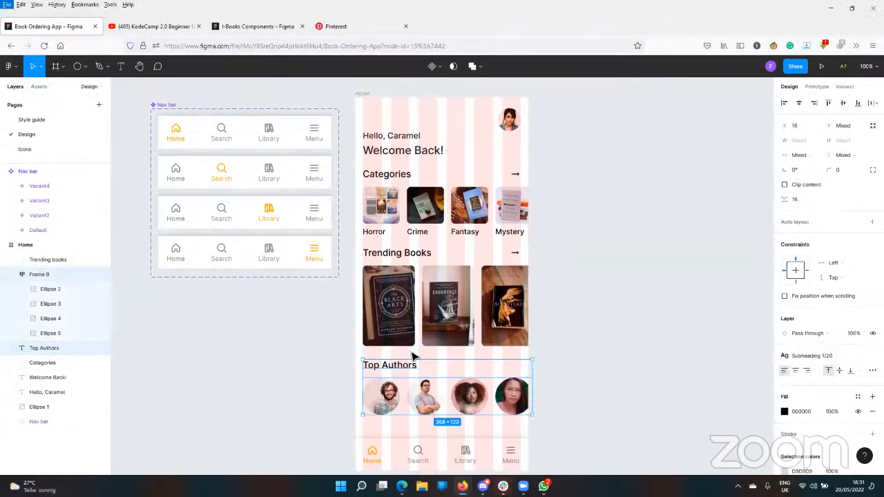
key("alt")
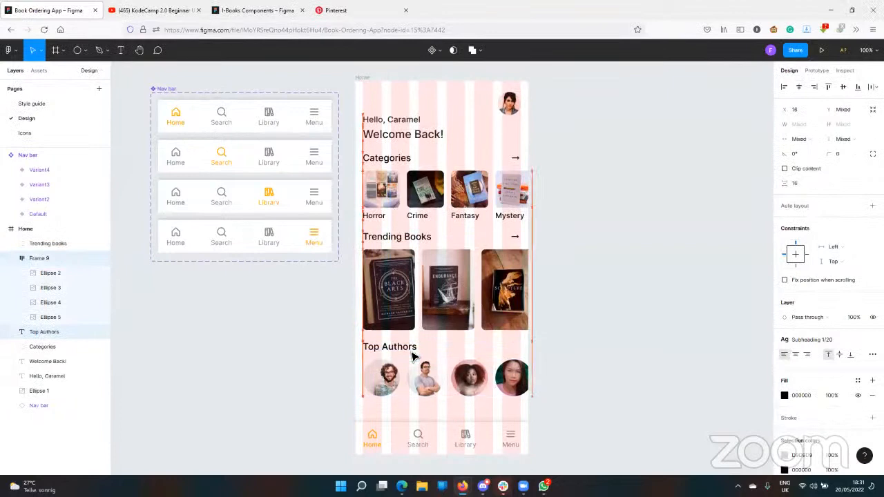
Step: Check the Top Authors section's gap to the Trending books group and fine-tune it, placing the author images at Y 605
left_click(411, 306, "shift")
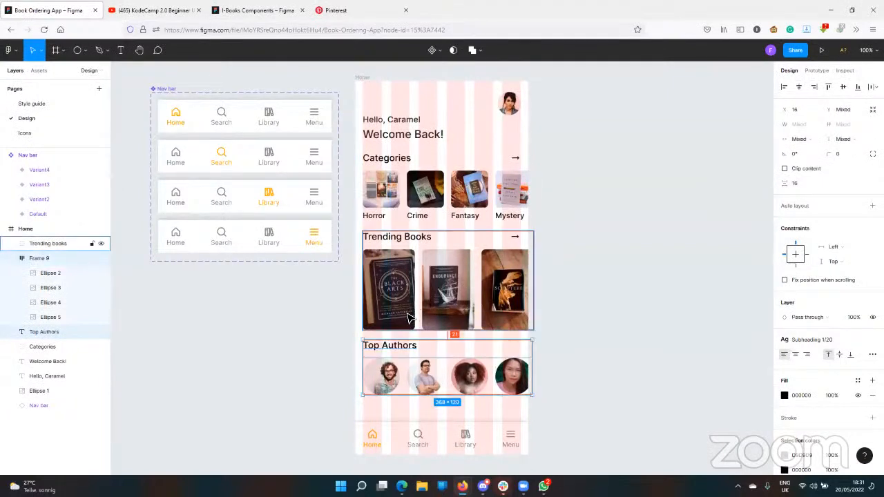
key("alt")
key("alt")
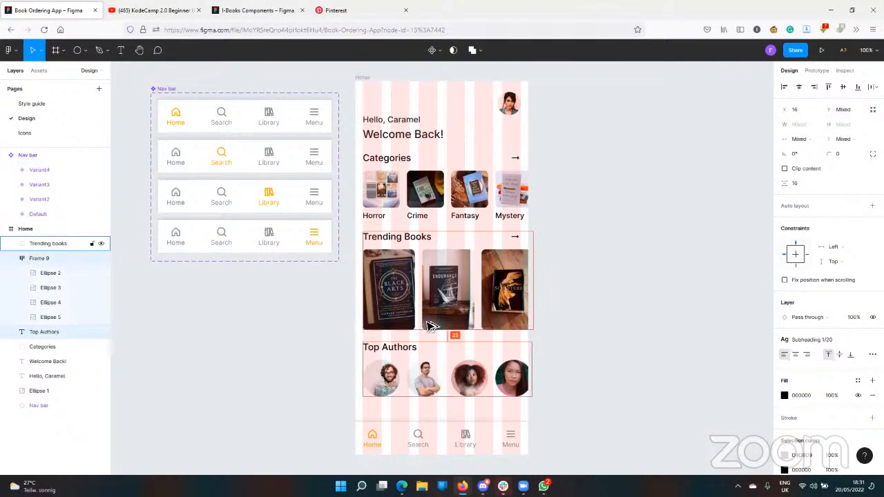
key("alt")
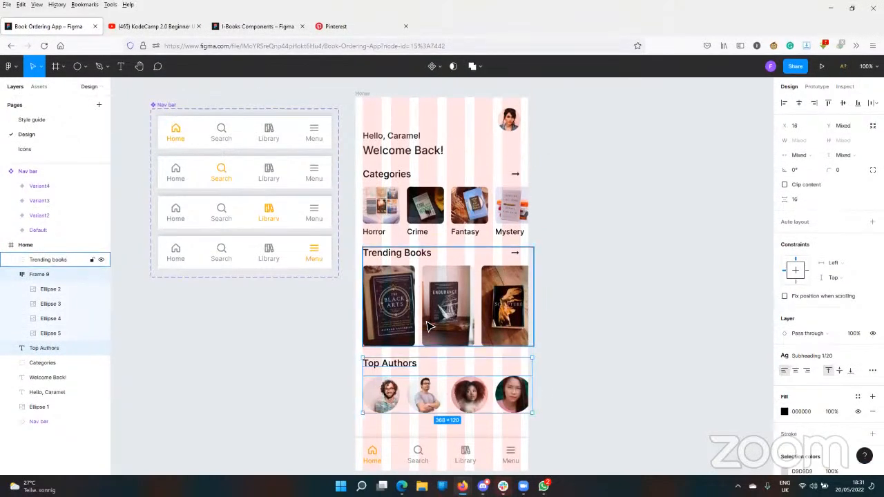
key("alt")
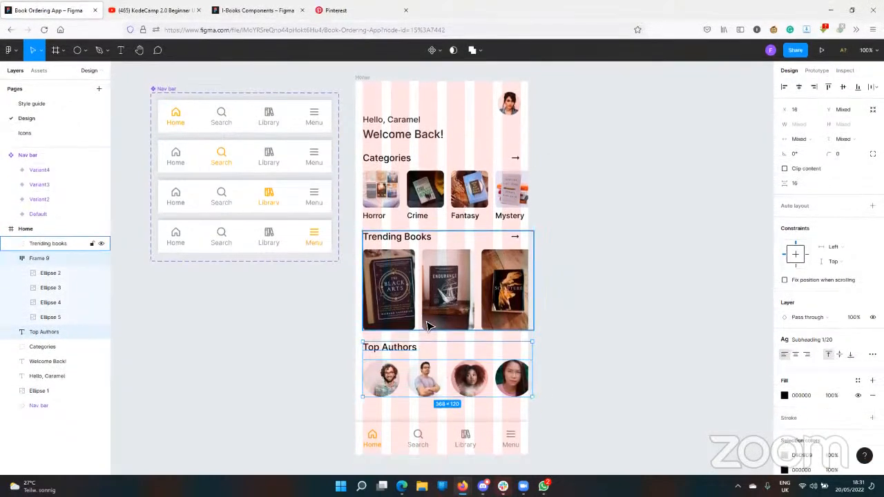
left_click(387, 391)
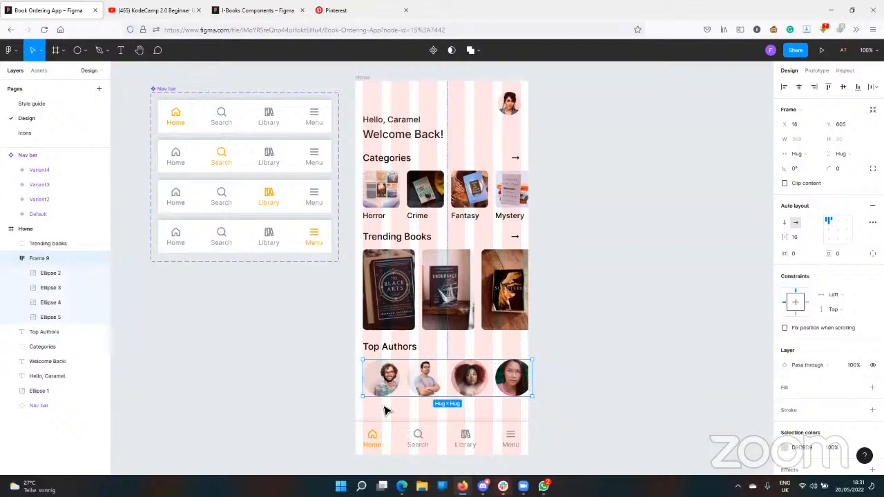
left_click(385, 412)
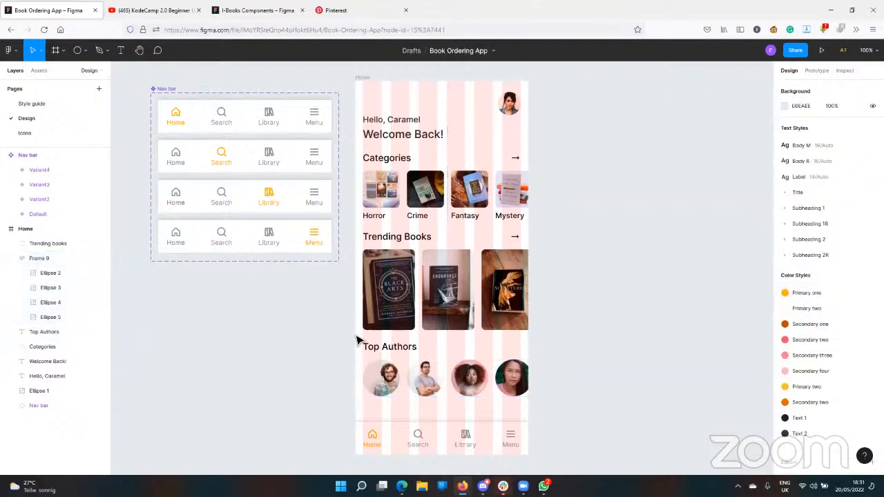
Step: Add a text with the first author's name below the first author image and set its X position to 16
left_click(121, 58)
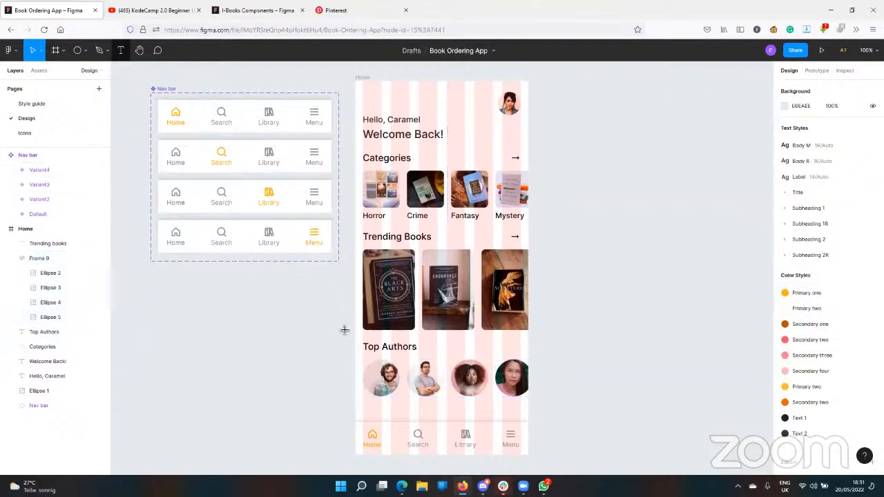
left_click(366, 410)
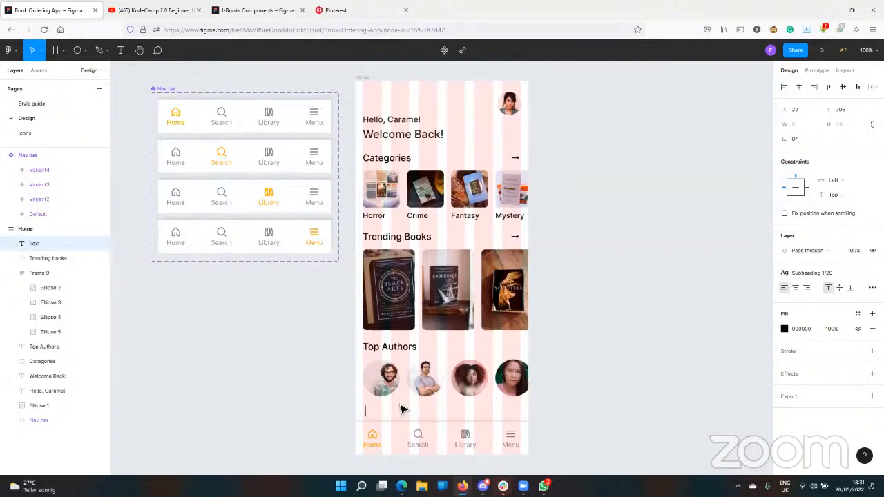
key("Escape")
left_click(801, 113)
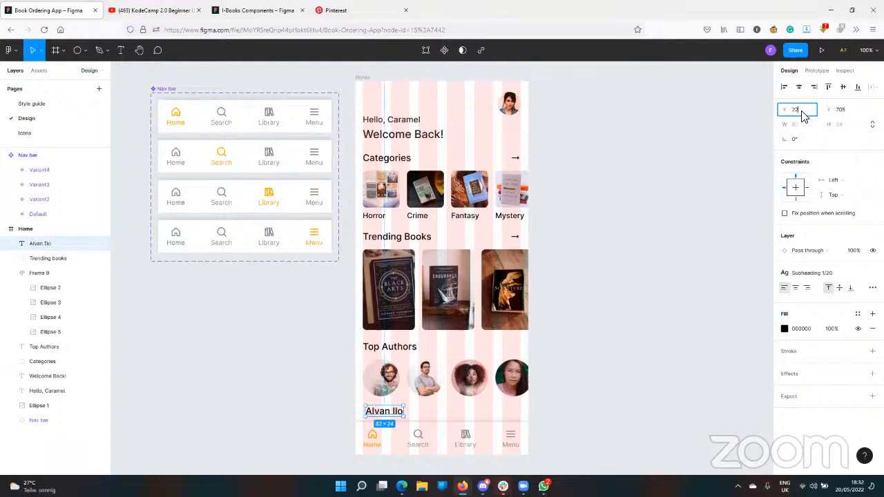
type("1")
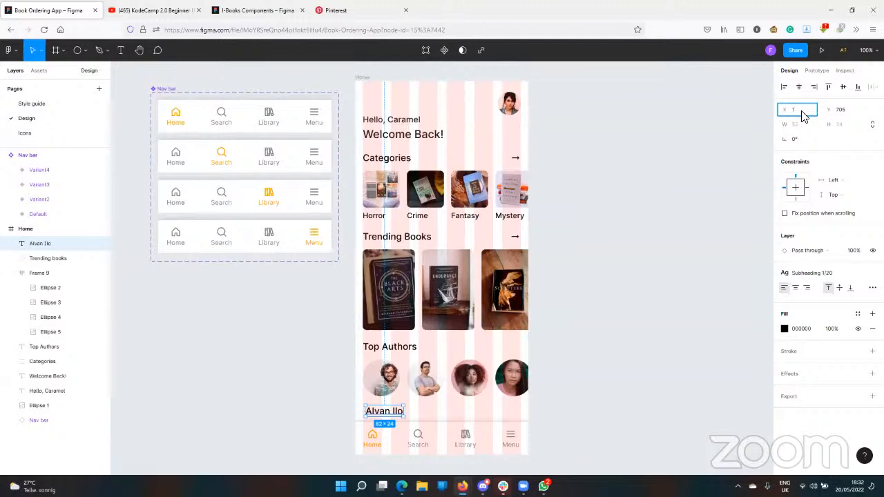
type("6")
key("Return")
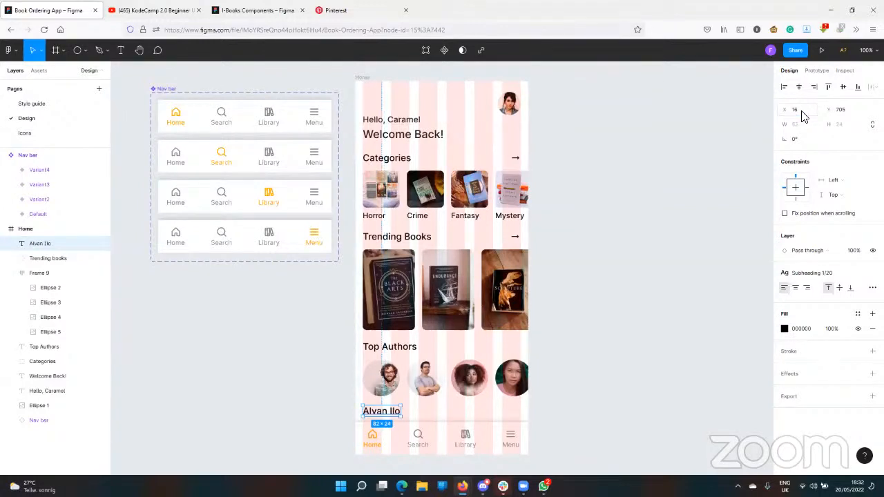
Step: Apply the Label text style to the first author's name and move it up to Y 693, just under the image
left_click(817, 273)
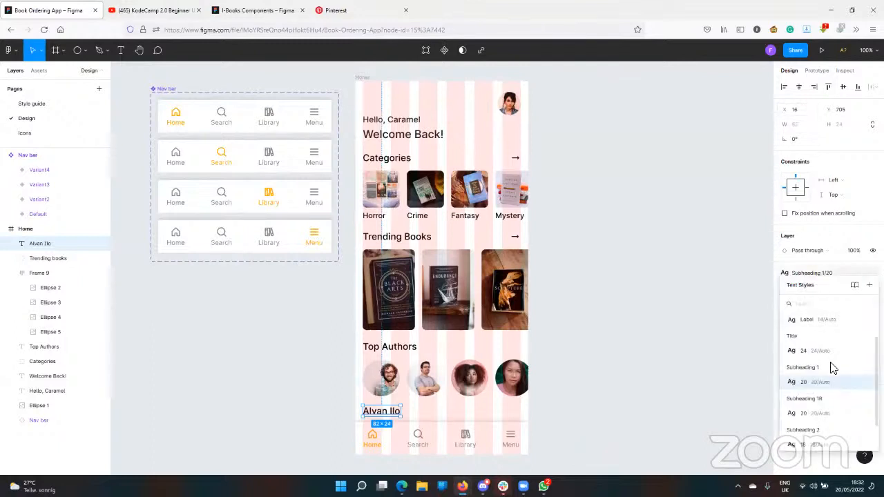
left_click(815, 327)
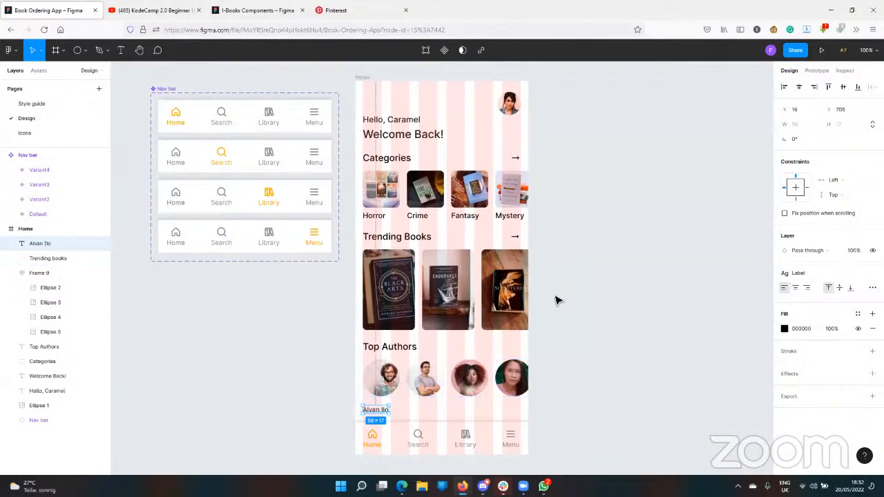
key("Down")
key("Down")
key("Down")
key("Up")
key("Up")
key("Up")
key("Up")
key("Up")
key("Up")
key("Up")
key("Up")
key("Up")
key("Up")
key("Up")
key("Up")
key("Up")
key("Up")
key("Up")
key("Up")
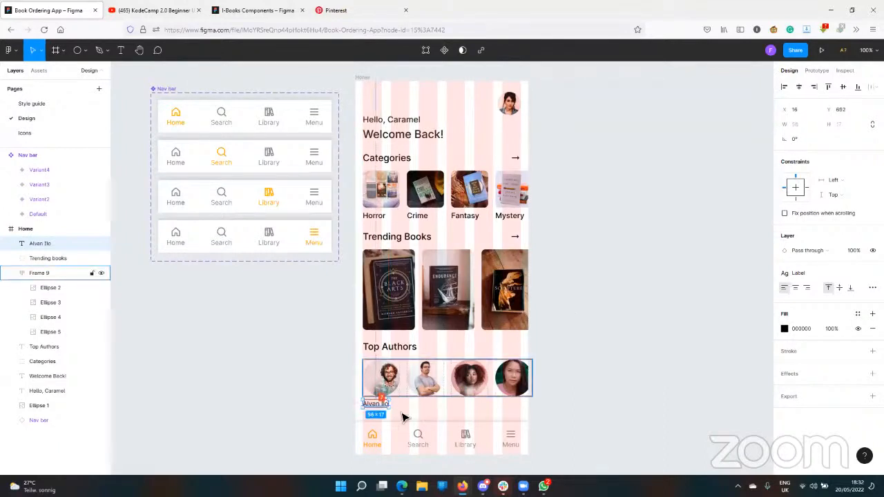
key("alt")
key("Down")
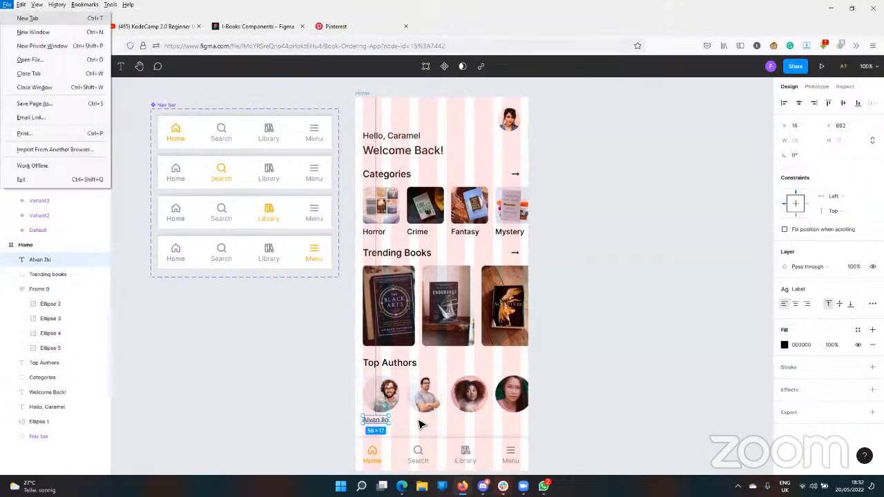
key("alt")
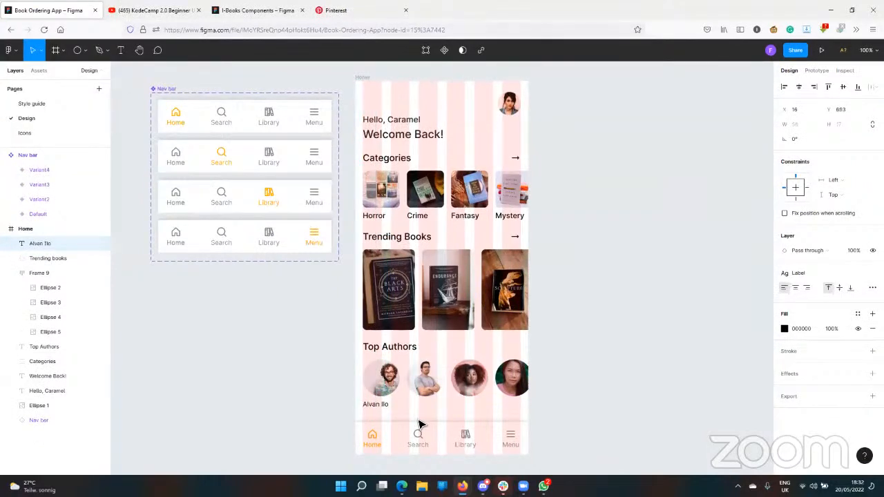
key("Down")
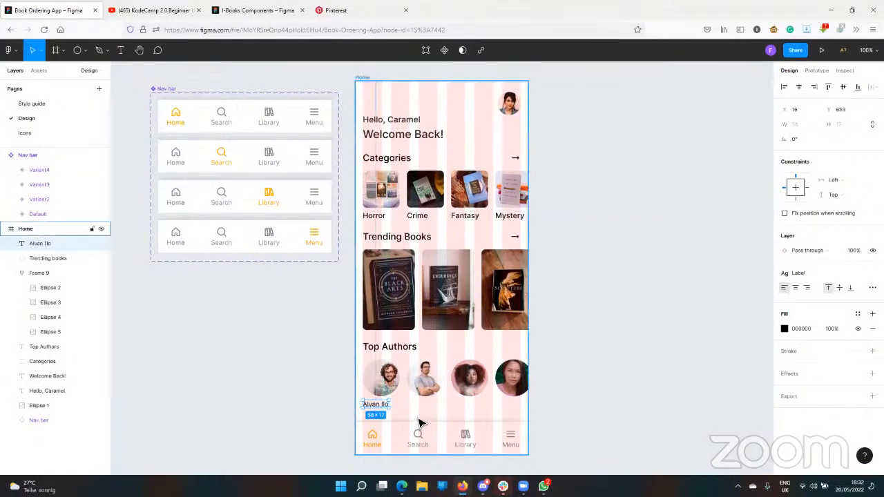
Step: Duplicate the author name three times at the same height, placing the copies under the other images at X 112, 208 and 304
key("ctrl+d")
key("Right")
key("Right")
key("Right")
key("Right")
key("Right")
key("Right")
key("Right")
key("Right")
key("Right")
key("Right")
key("Right")
key("Right")
key("Right")
key("Right")
key("Right")
key("Right")
key("Right")
key("Right")
key("Right")
key("Right")
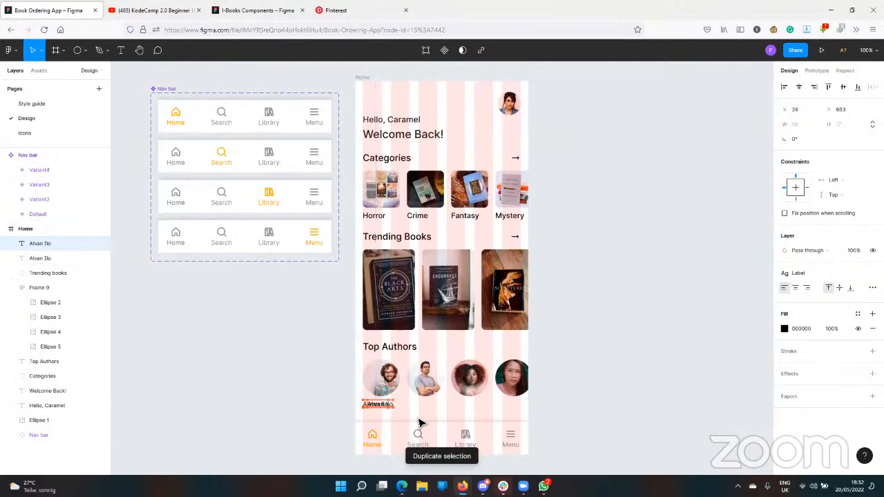
key("Right")
key("Right")
key("Right")
key("Right")
key("Right")
key("Right")
key("Right")
key("Right")
key("Right")
key("Right")
key("Right")
key("Right")
key("Right")
key("Right")
key("Right")
key("Right")
key("Right")
key("Right")
key("Right")
key("Right")
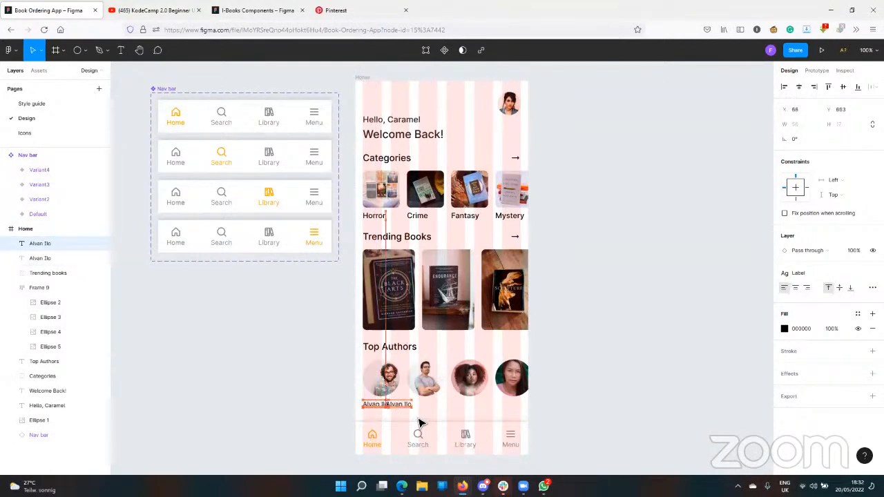
key("Right")
key("Right")
key("Right")
key("Right")
key("Right")
key("Right")
key("Right")
key("Right")
key("Right")
key("Right")
key("Right")
key("Right")
key("Right")
key("Right")
key("Right")
key("Right")
key("Right")
key("Right")
key("Right")
key("Right")
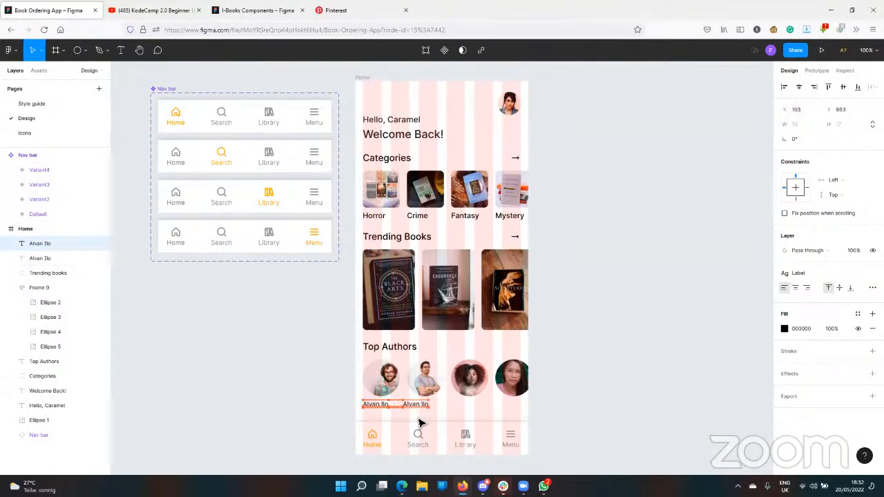
key("Right")
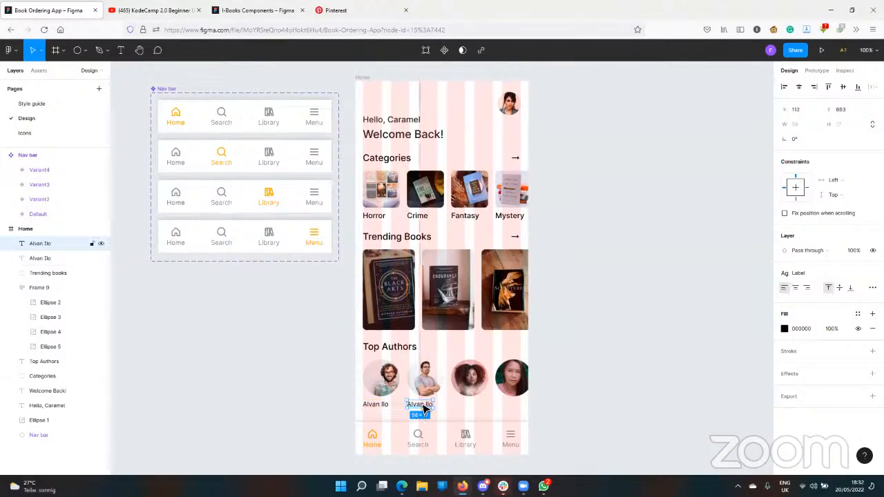
key("ctrl+d")
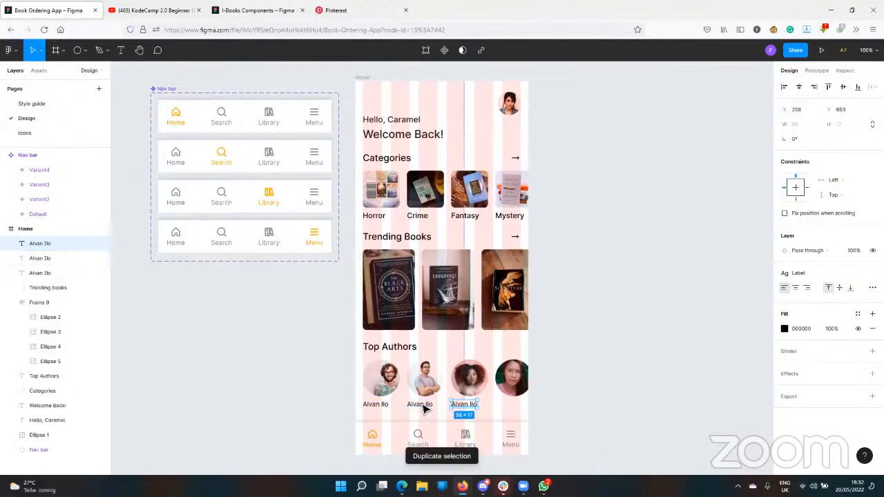
key("ctrl+d")
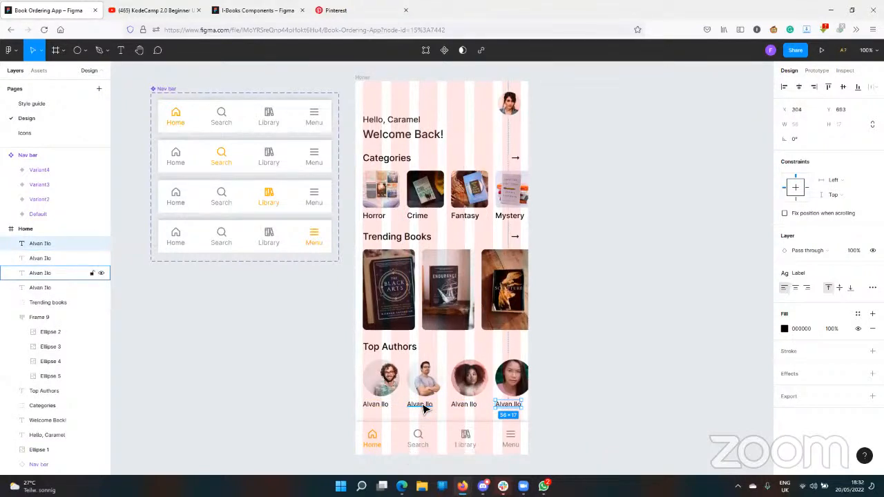
Step: Replace the copied text under the second and third author images with each author's first name and initial
double_click(423, 406)
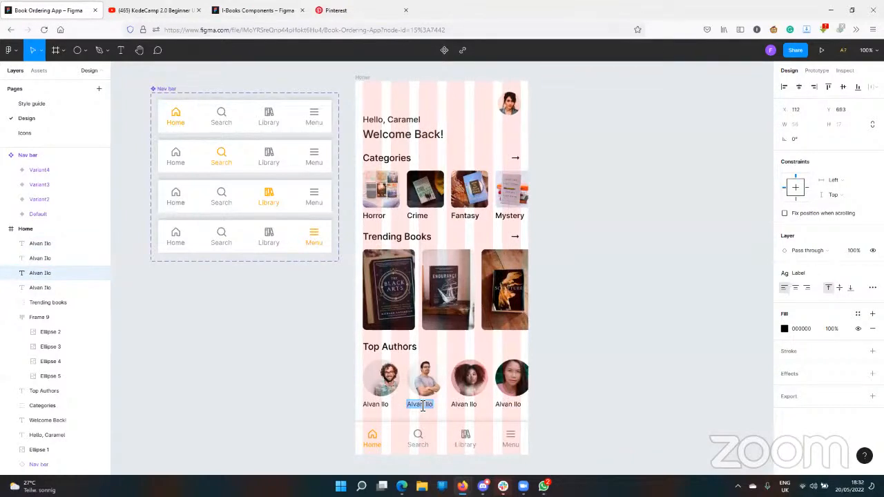
type("Nnadi U")
double_click(467, 408)
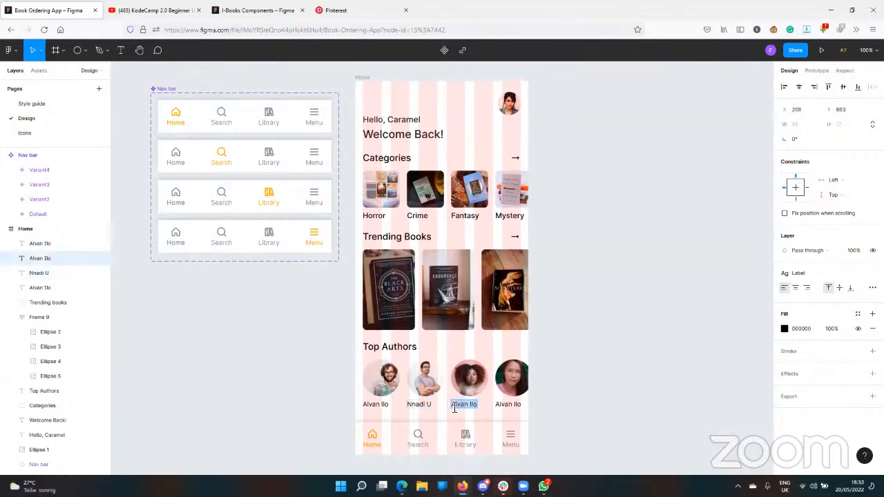
type("Odebode A")
Step: Replace the copied text under the fourth author image with that author's full name and deselect it
left_click(509, 407)
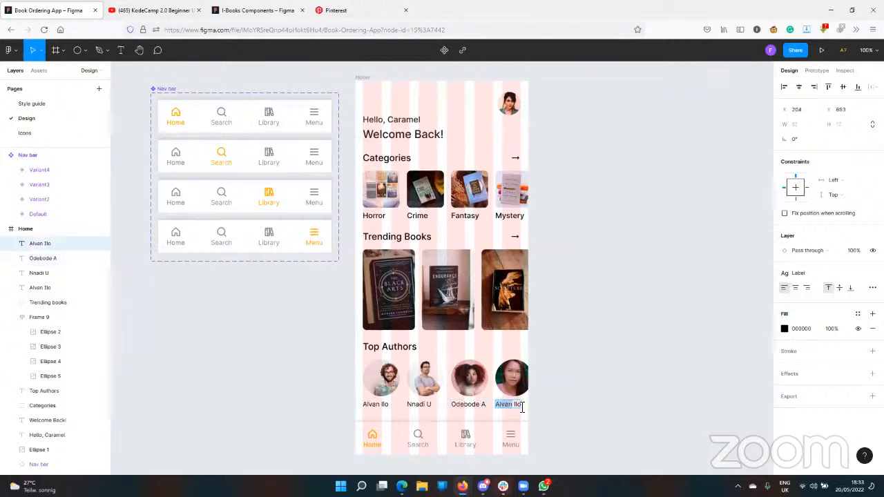
double_click(509, 406)
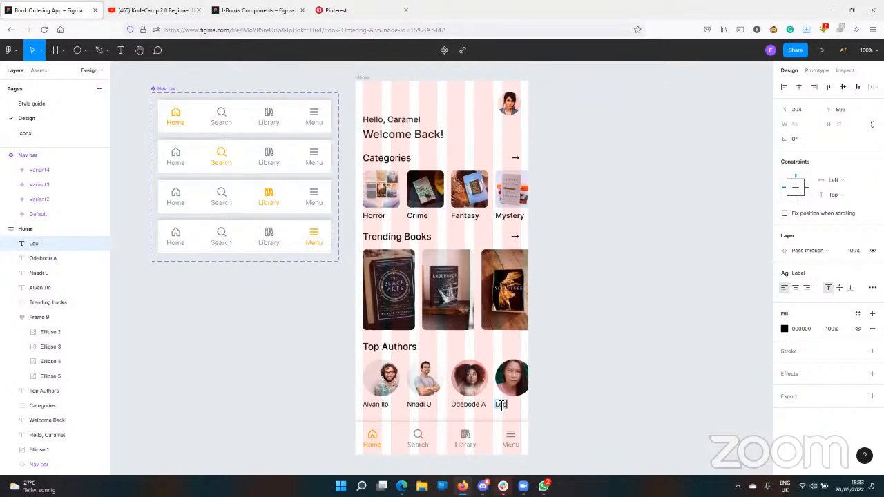
key("Escape")
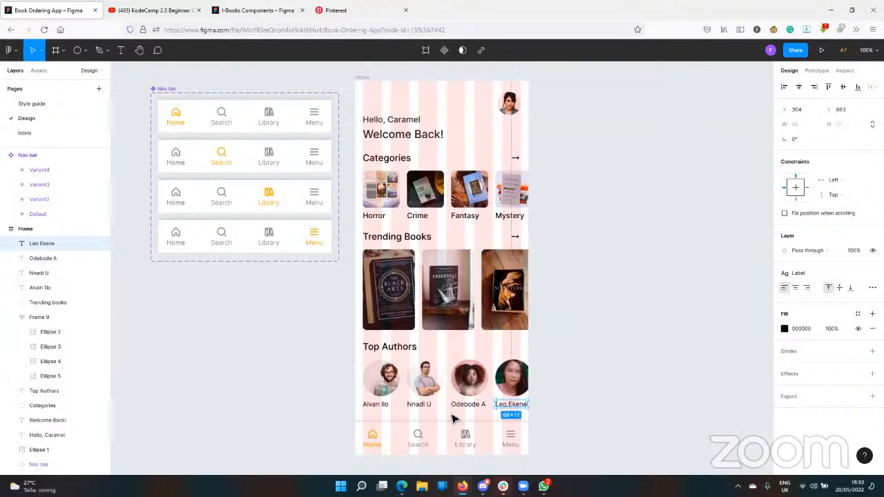
key("Escape")
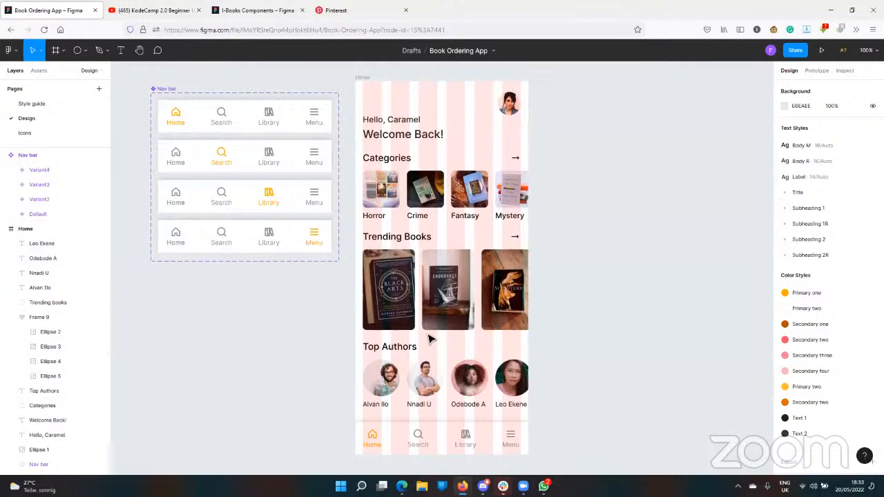
Step: Apply the Label text style to the Horror, Crime, Fantasy and Mystery category names and deselect them
double_click(423, 219)
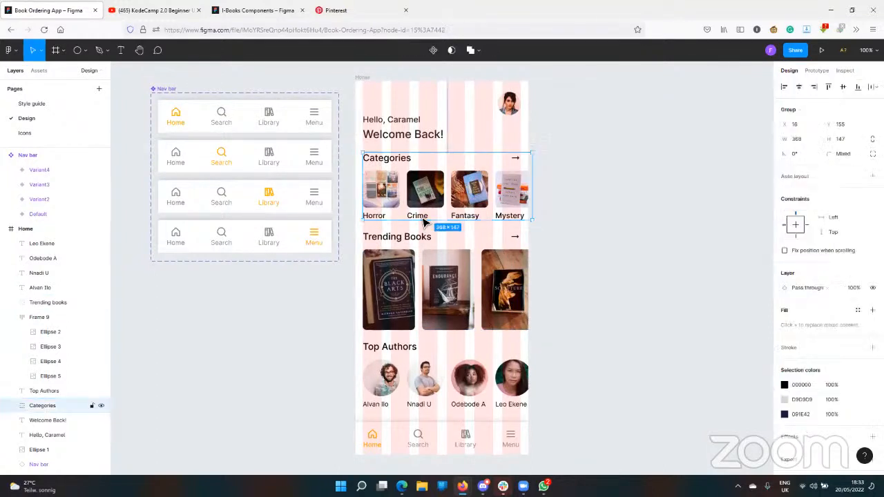
left_click(377, 218)
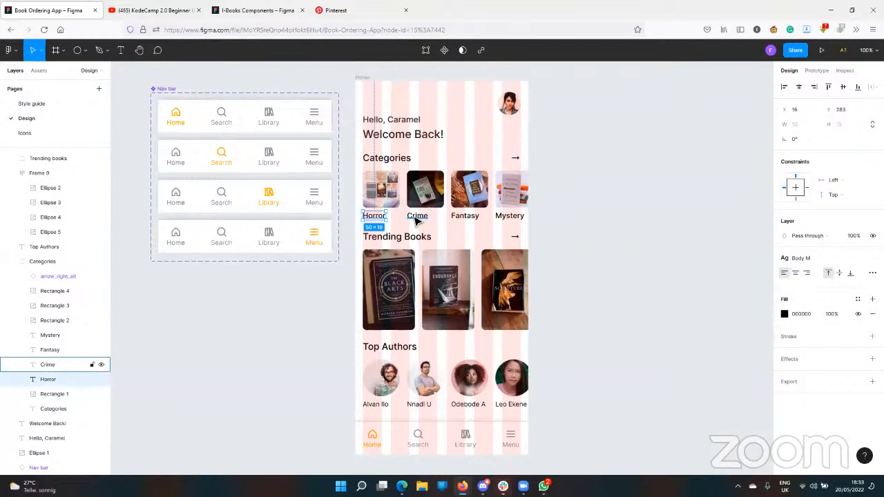
left_click(418, 217)
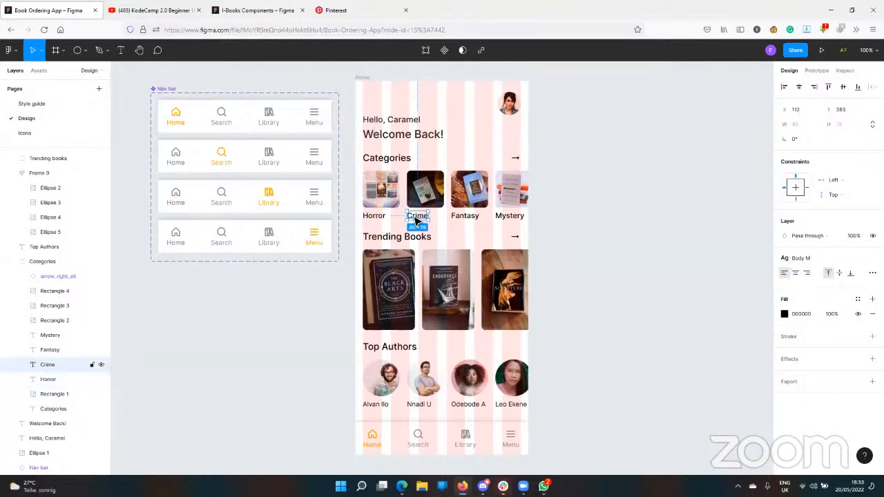
left_click(375, 216, "shift")
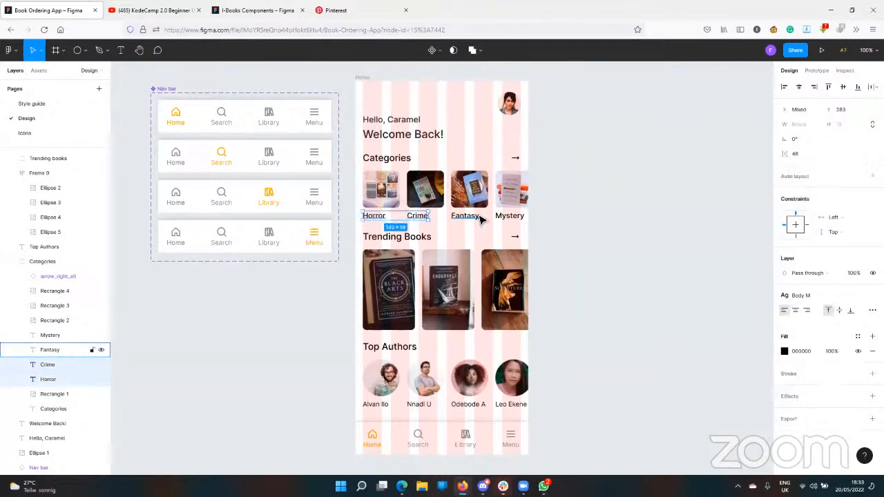
left_click(477, 217, "shift")
left_click(510, 217, "shift")
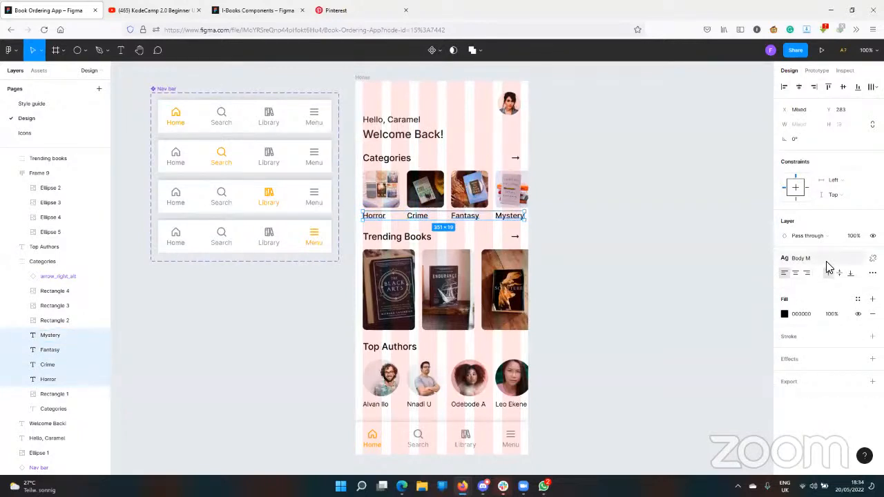
left_click(826, 261)
left_click(828, 345)
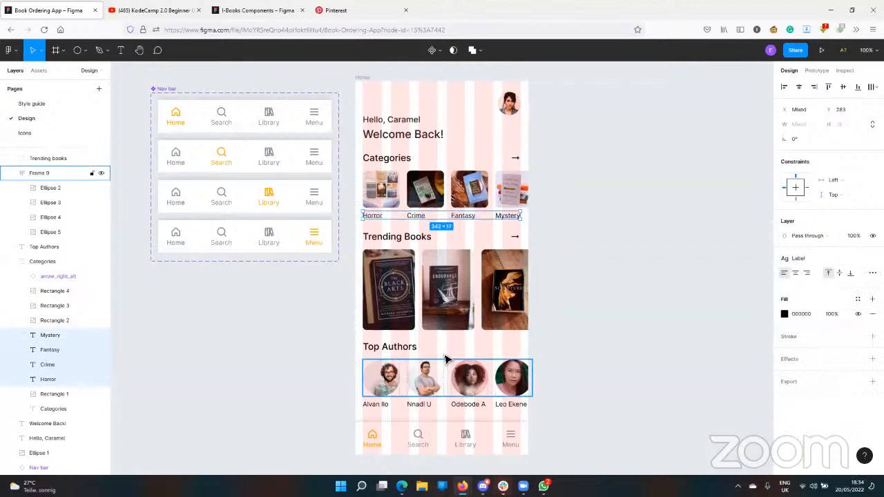
key("Escape")
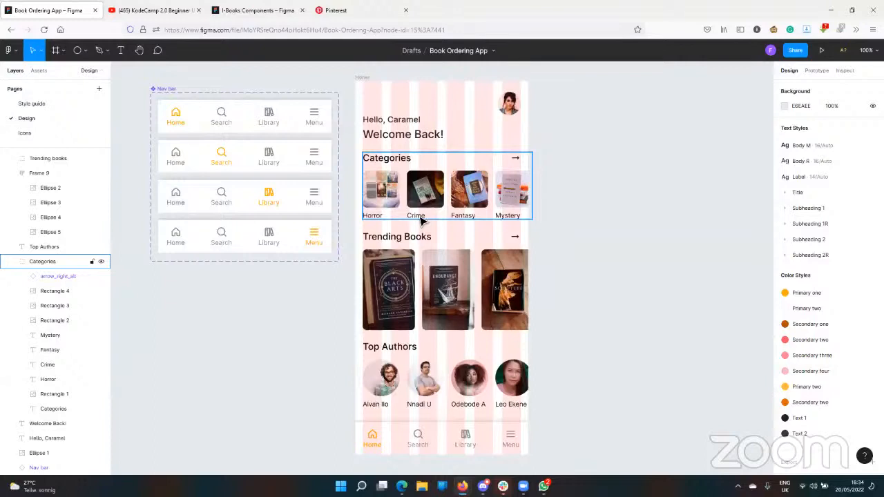
Step: Hide the six-column layout grid on the Home frame
left_click(422, 219)
left_click(475, 247)
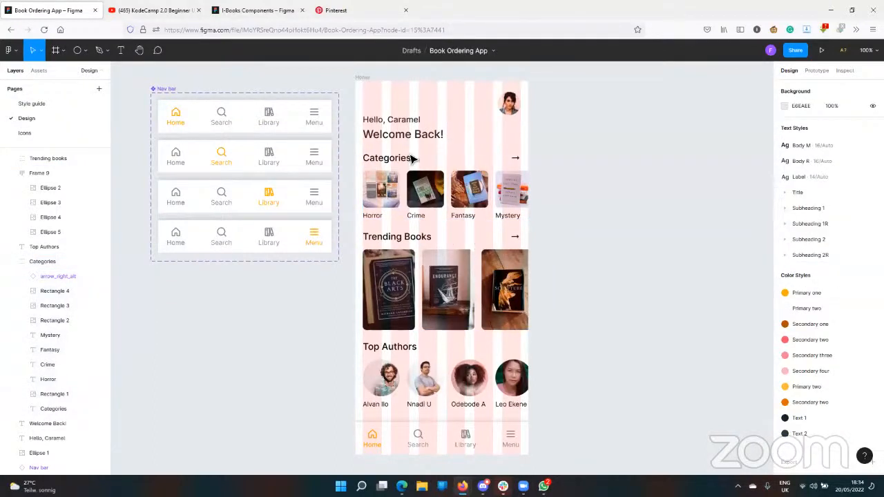
left_click(372, 96)
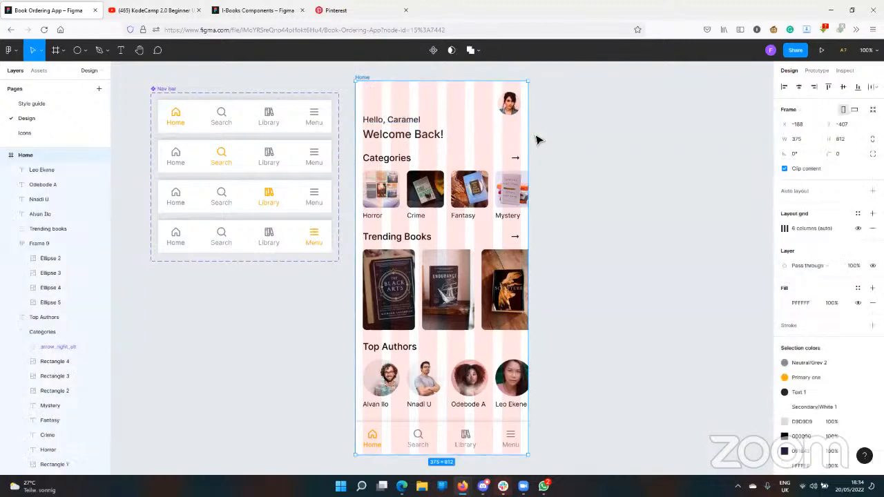
left_click(858, 228)
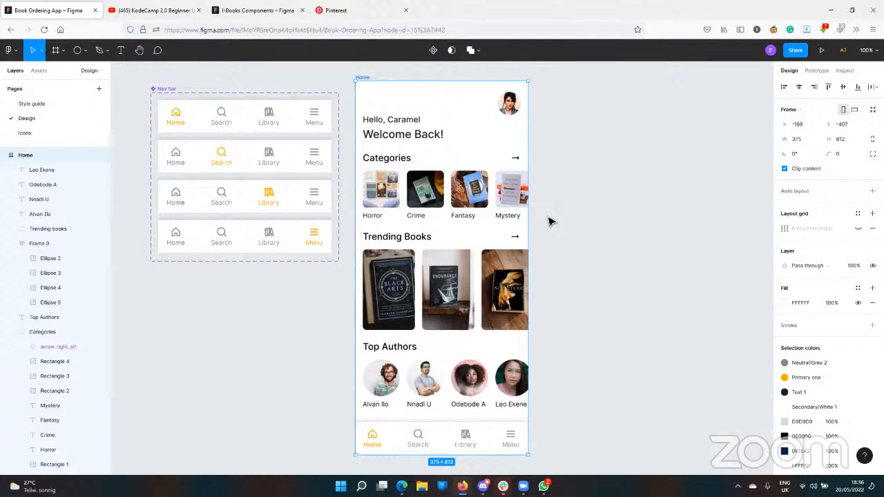
Step: Recolour the arrow icons beside the Trending Books and Categories headings with the Primary one colour style
double_click(516, 238)
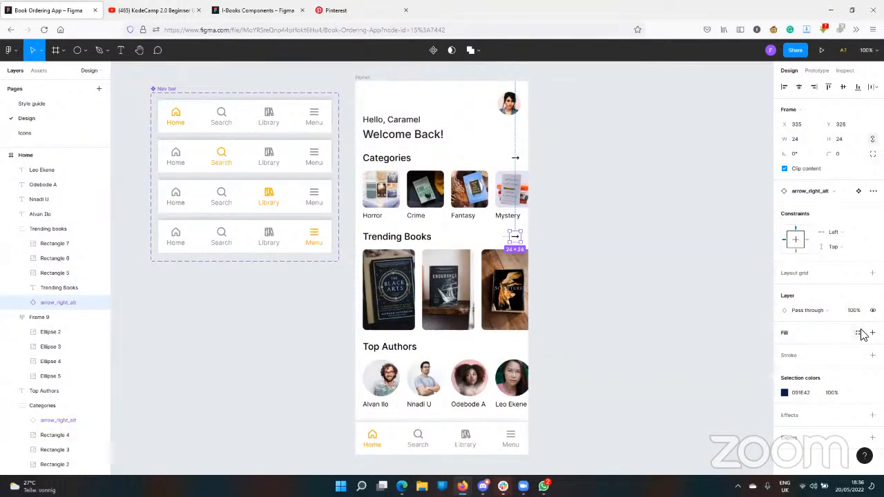
left_click(858, 394)
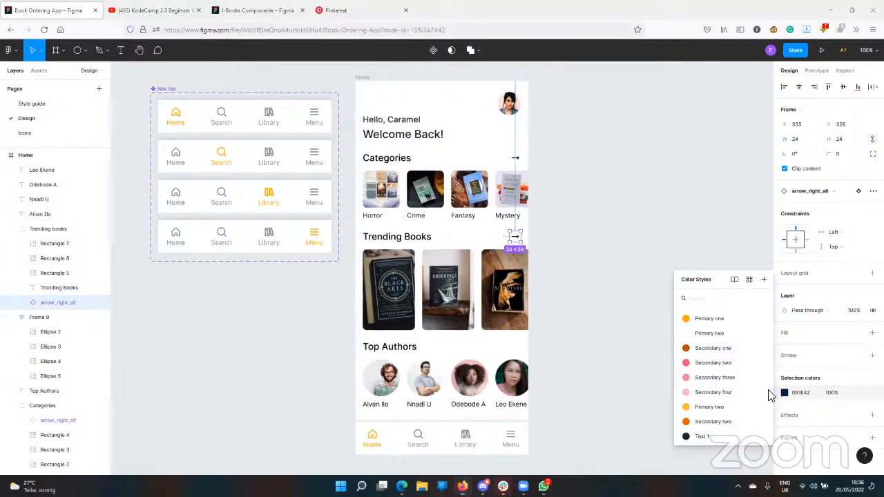
left_click(728, 323)
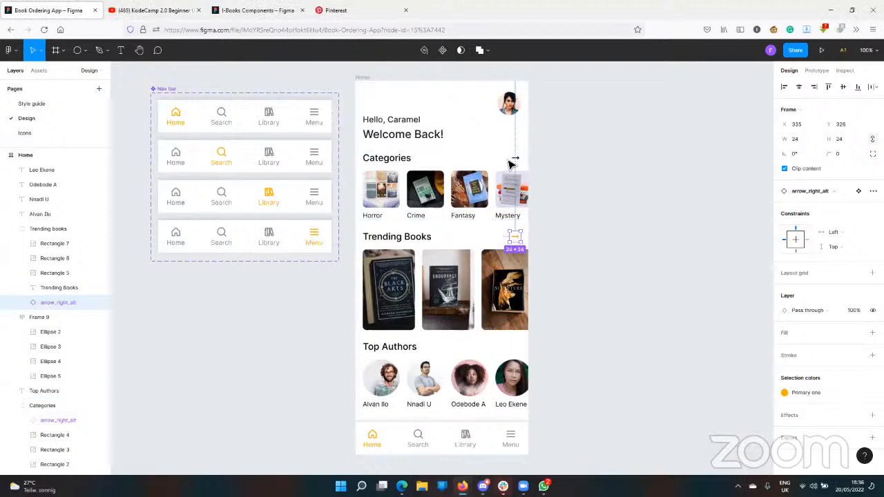
double_click(514, 161)
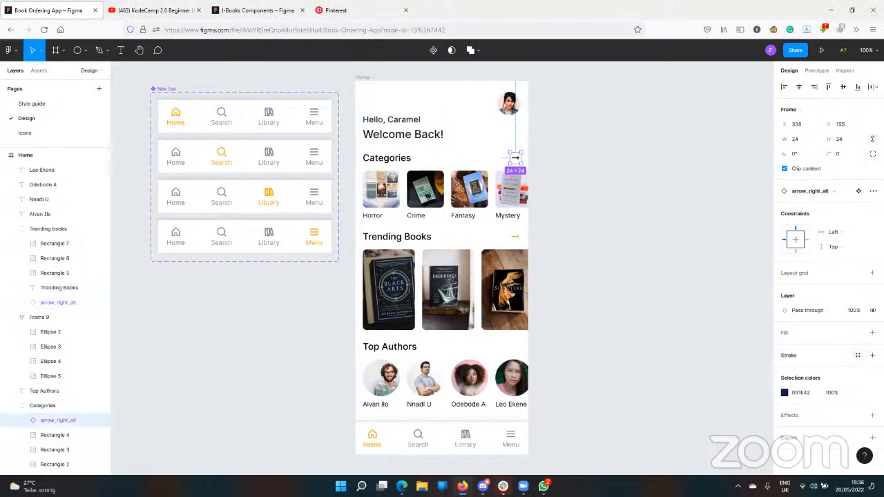
left_click(858, 392)
left_click(710, 320)
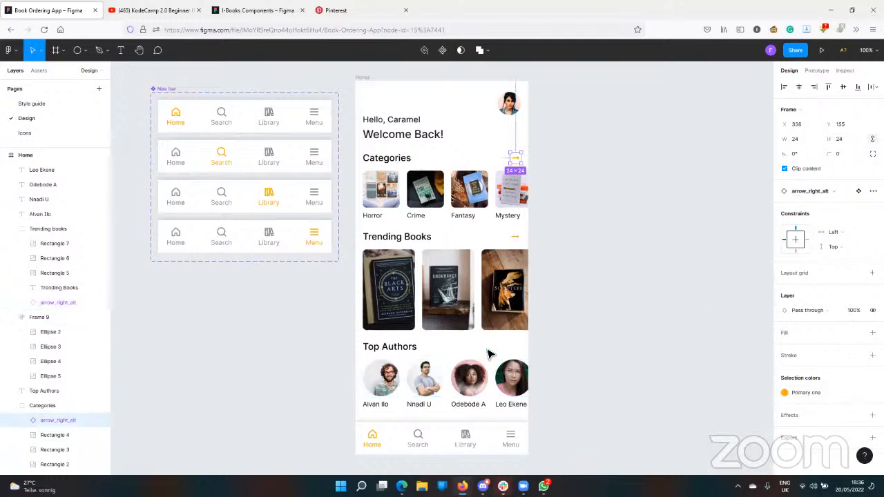
key("Escape")
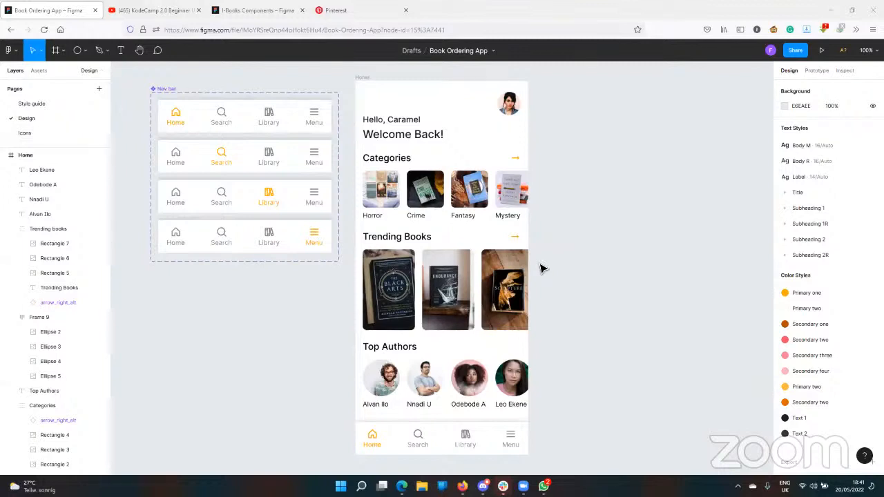
Step: Check the styles of the two greeting lines and apply the Text 1 colour style to the Categories heading
left_click(403, 137)
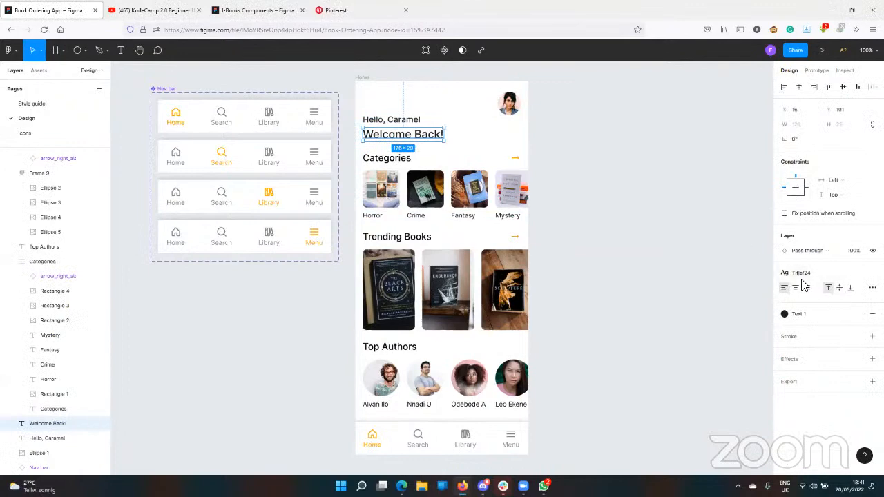
left_click(409, 127)
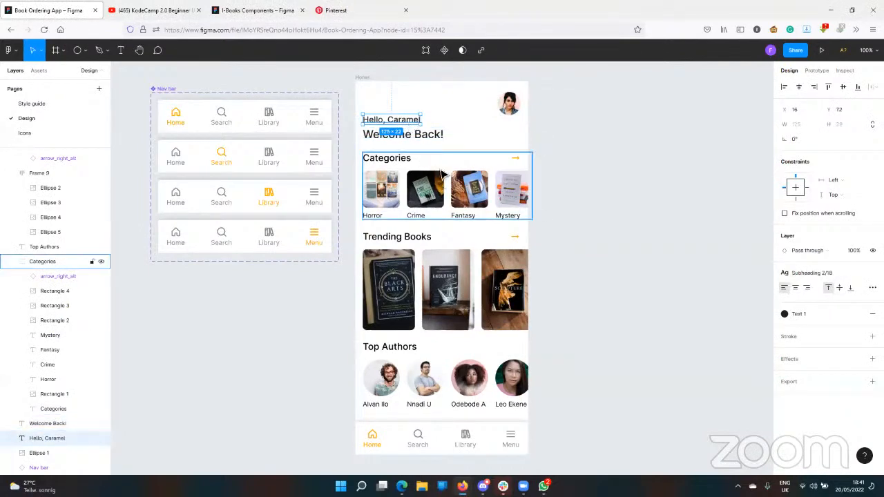
left_click(416, 137)
left_click(408, 160)
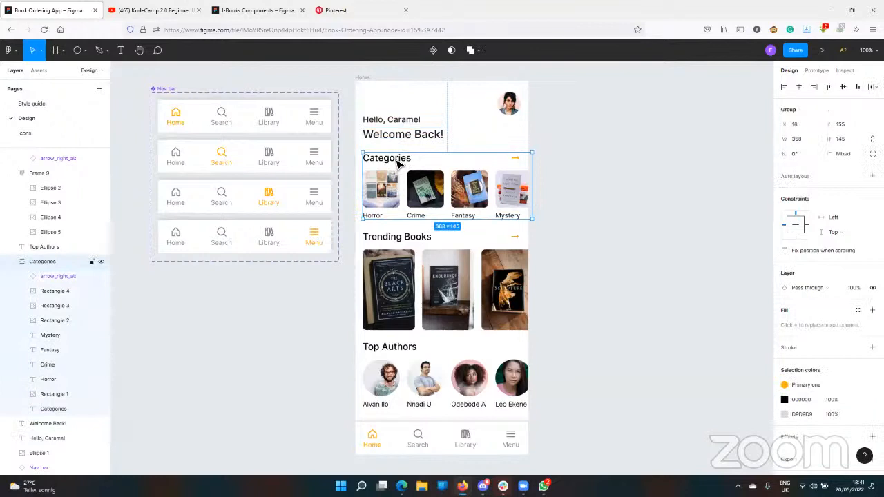
double_click(397, 164)
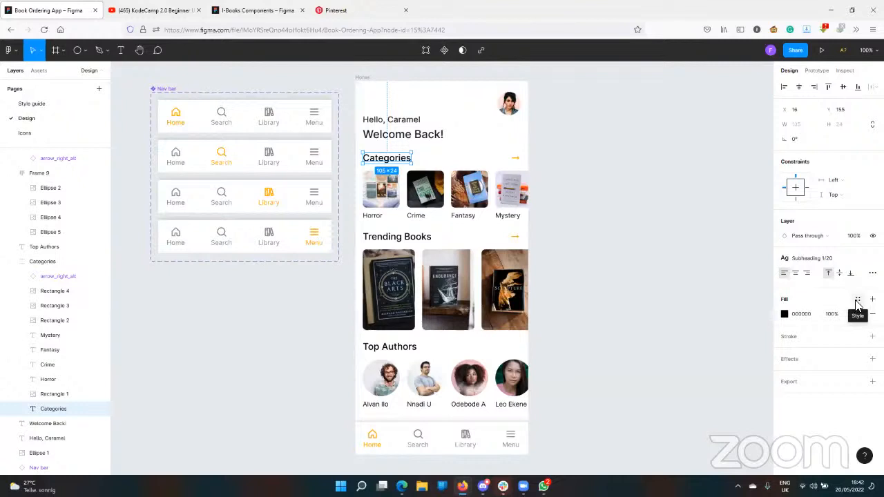
left_click(858, 300)
left_click(832, 443)
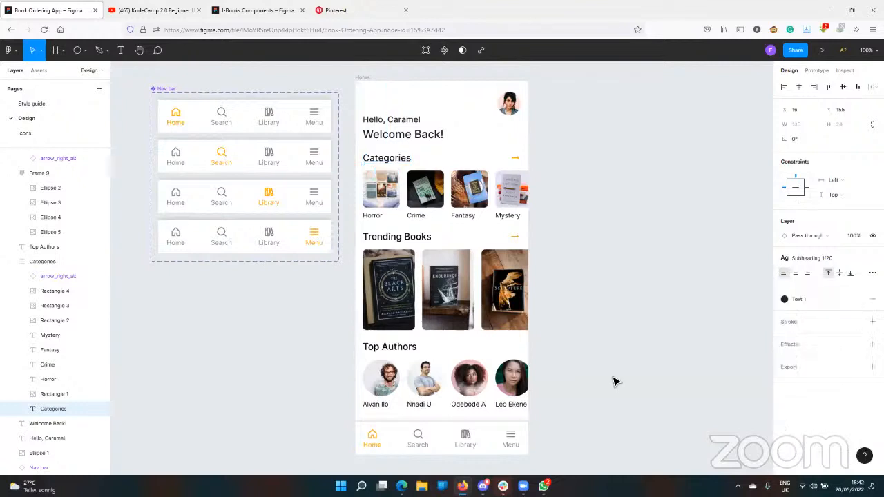
Step: Apply the Text 1 colour style to the Horror, Crime, Fantasy and Mystery category names
left_click(373, 215)
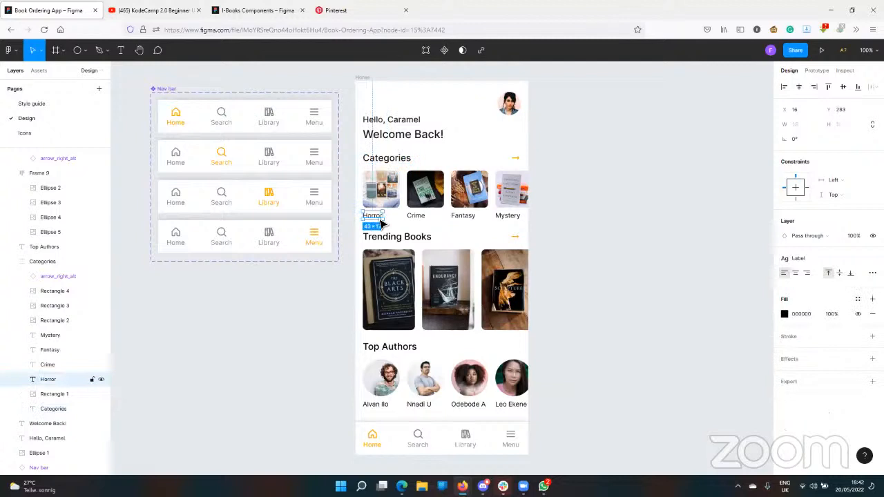
left_click(422, 219, "shift")
left_click(463, 218, "shift")
left_click(507, 217, "shift")
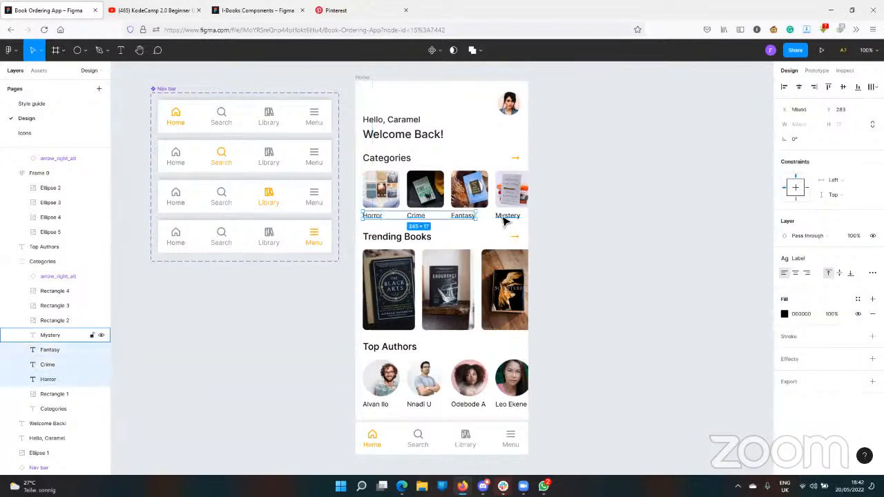
left_click(857, 302)
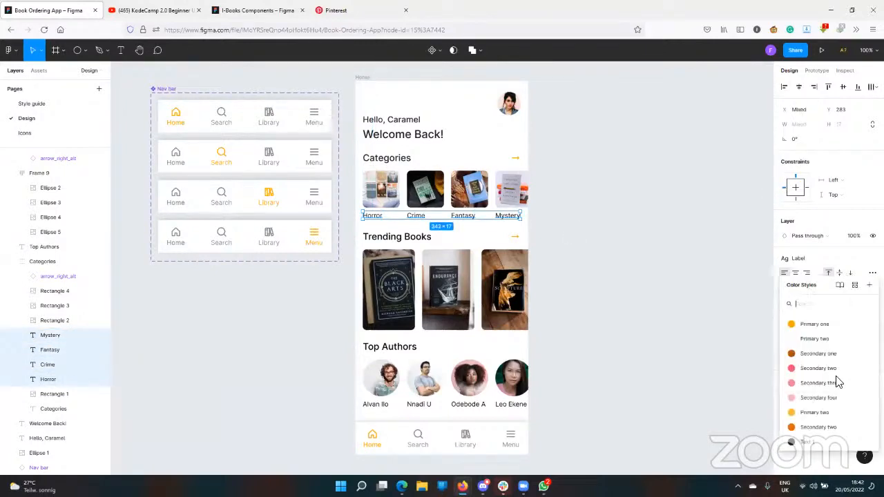
left_click(827, 443)
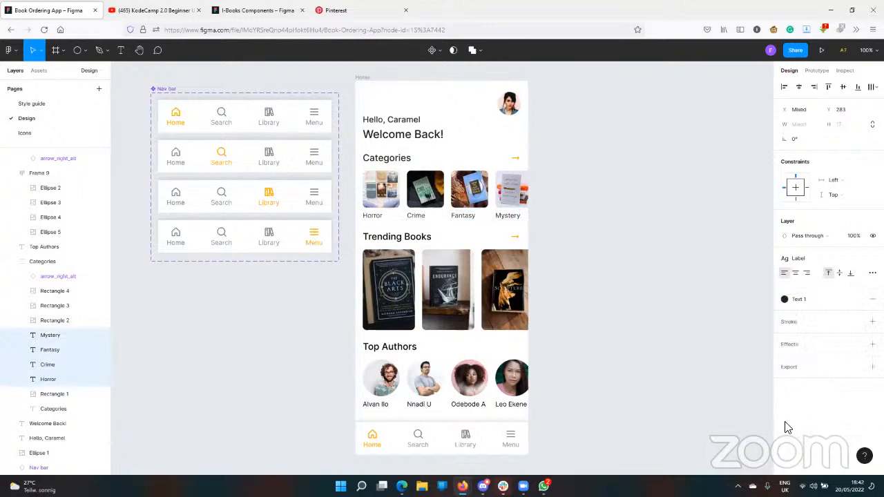
Step: Apply the Text 1 colour style to the Trending Books and Top Authors headings
left_click(385, 239)
left_click(384, 241)
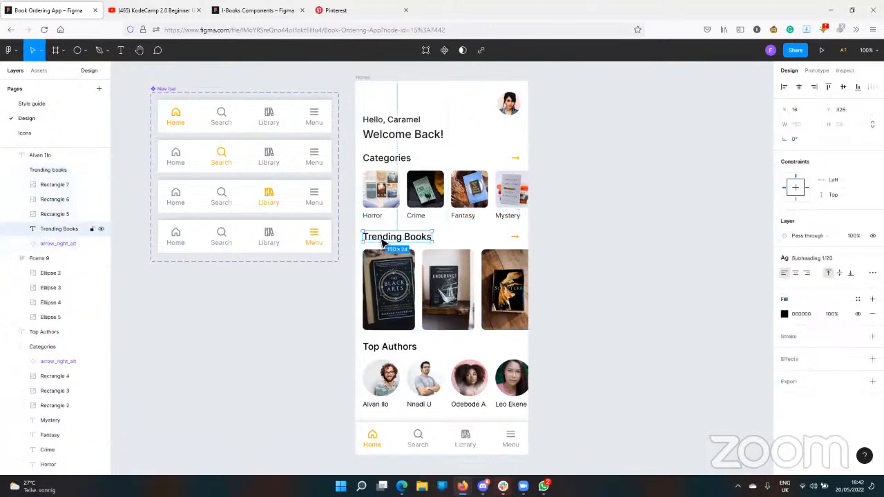
left_click(857, 302)
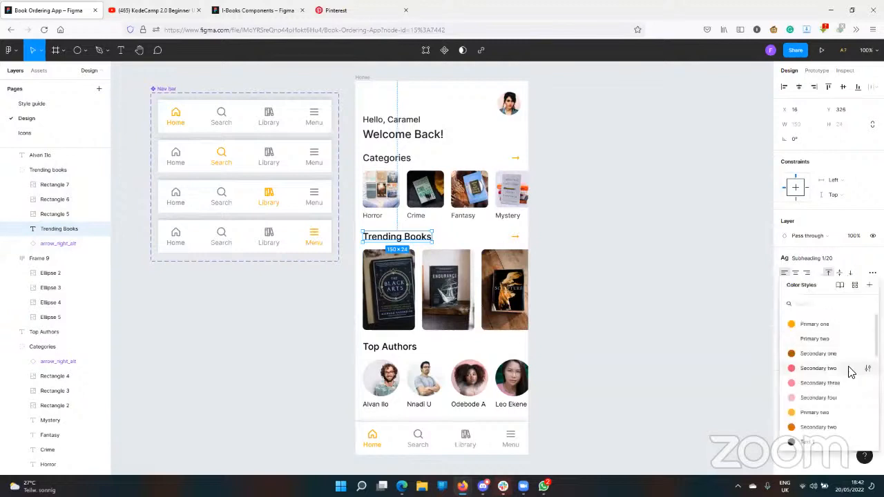
left_click(834, 441)
left_click(404, 351)
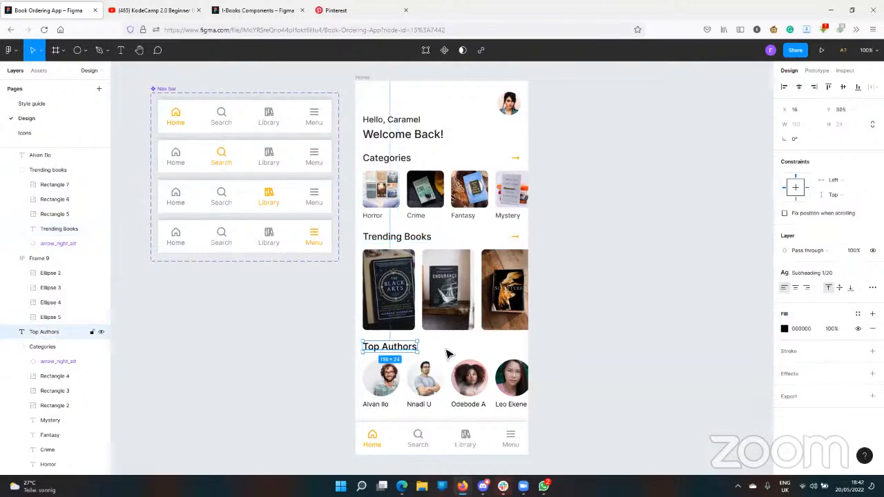
left_click(862, 318)
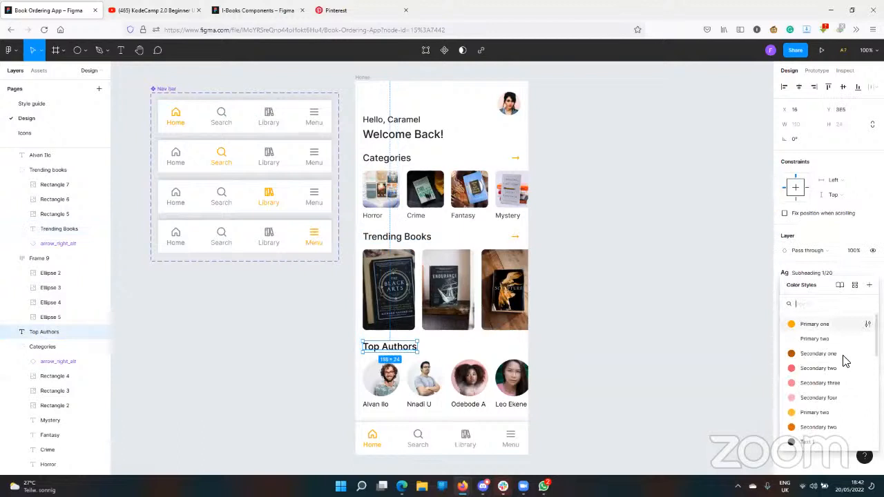
left_click(815, 442)
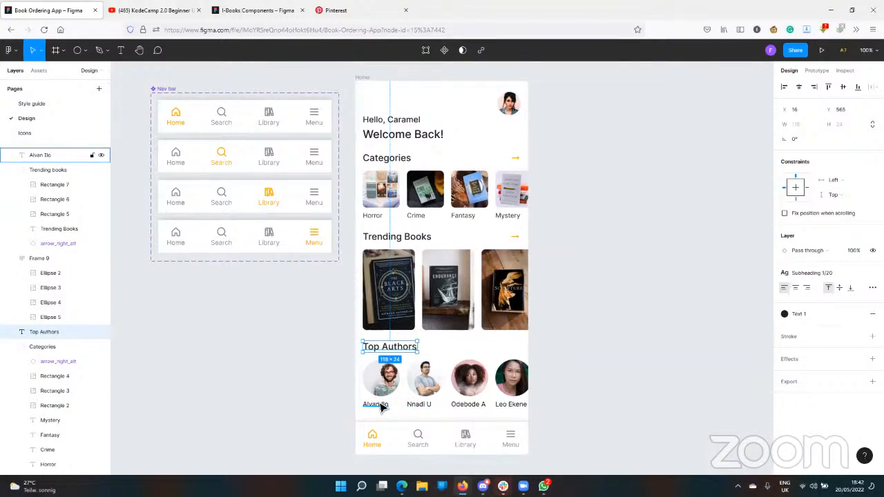
Step: Apply the Text 1 colour style to all four author names under the Top Authors photos
left_click(380, 406)
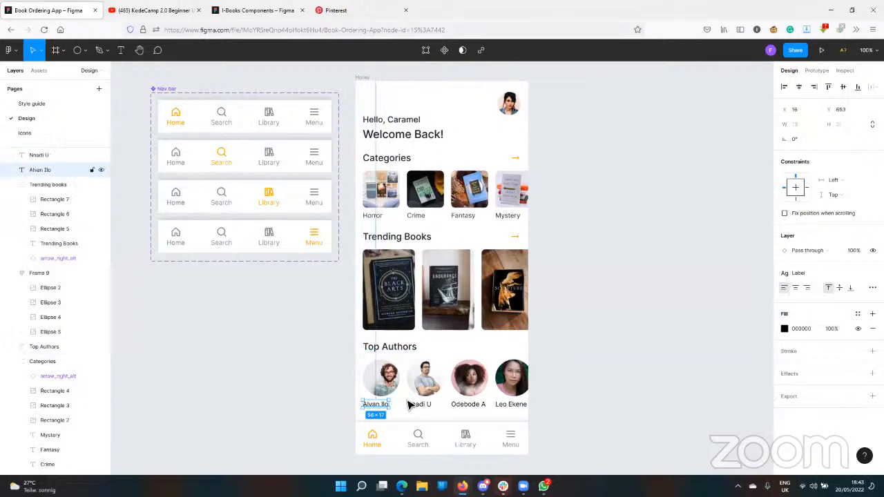
key("Tab")
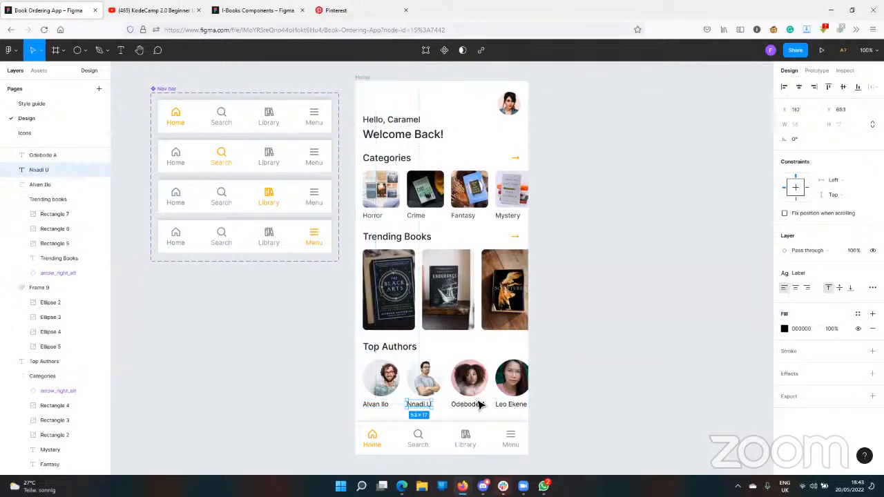
key("Tab")
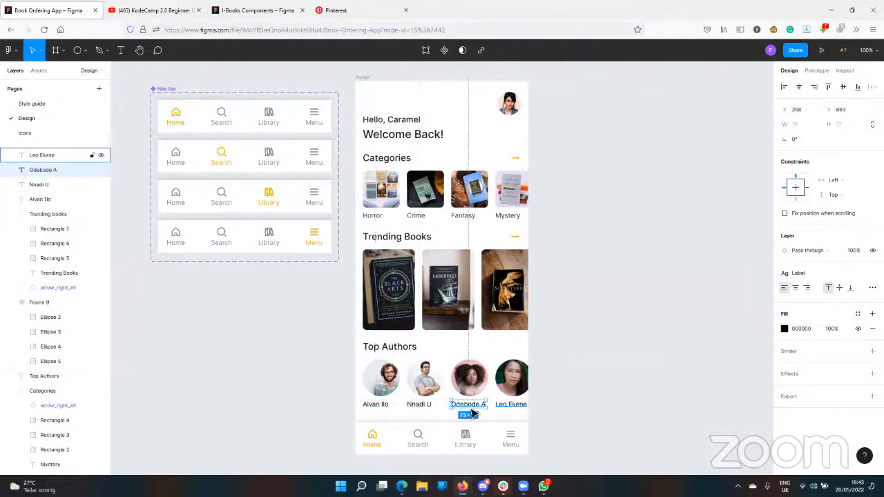
left_click(378, 407)
left_click(418, 406, "shift")
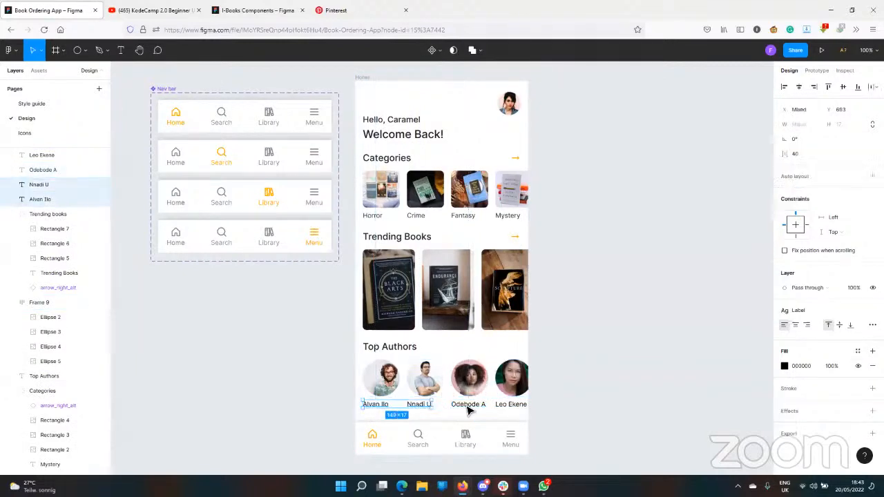
left_click(468, 406, "shift")
left_click(515, 406, "shift")
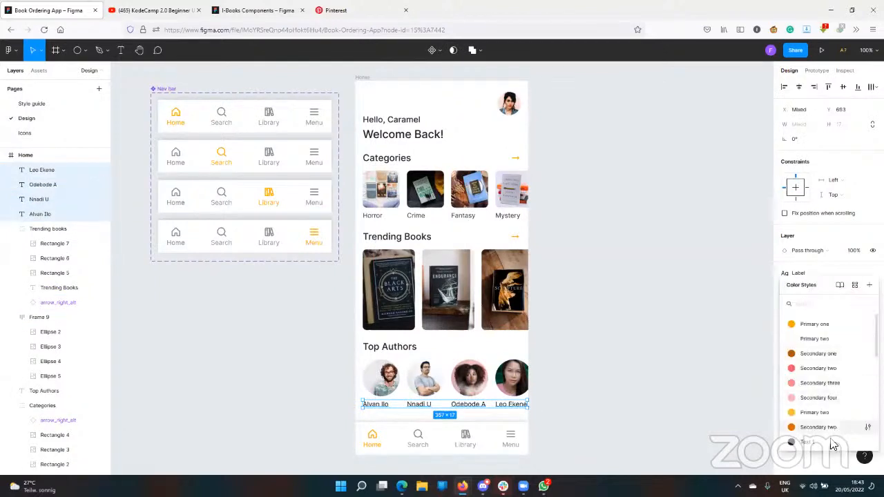
left_click(829, 441)
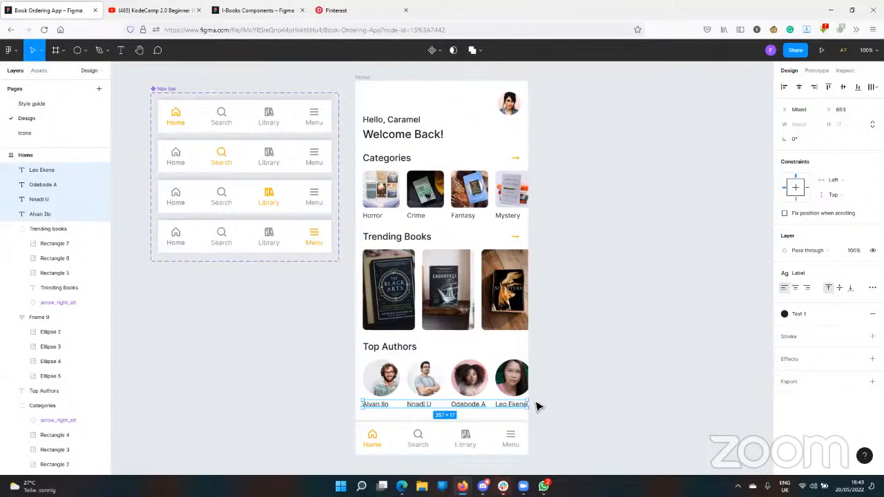
Step: Wrap the four author names in a horizontal auto layout and set the spacing between them to 45
key("shift+a")
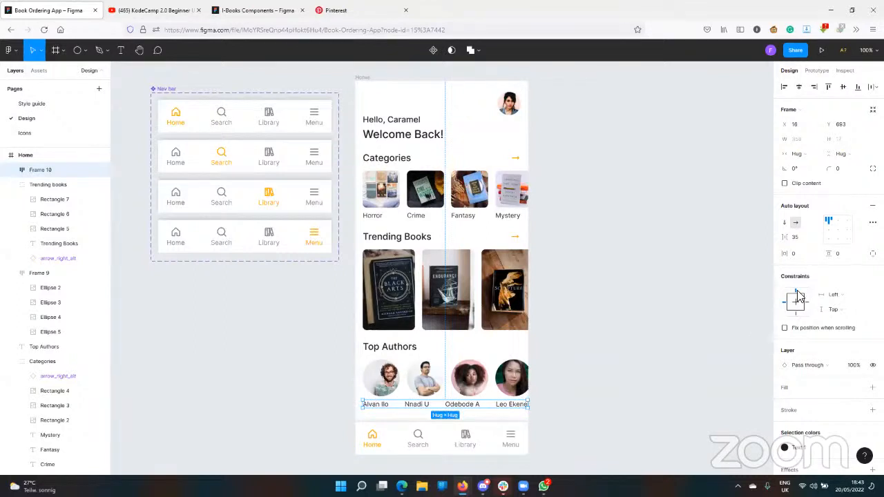
left_click(801, 241)
type("40")
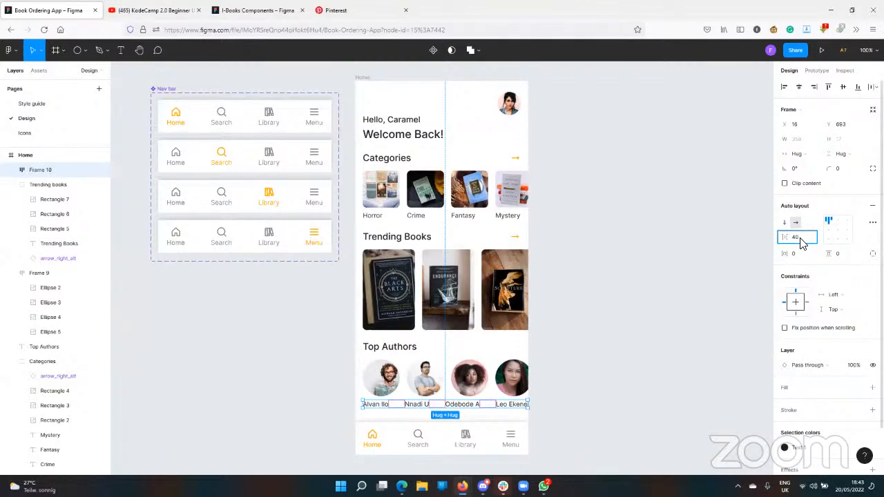
key("Return")
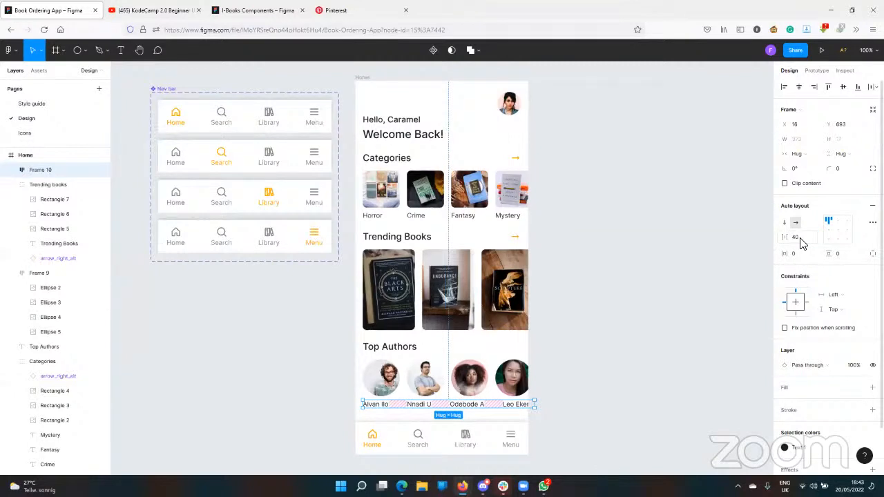
left_click(802, 242)
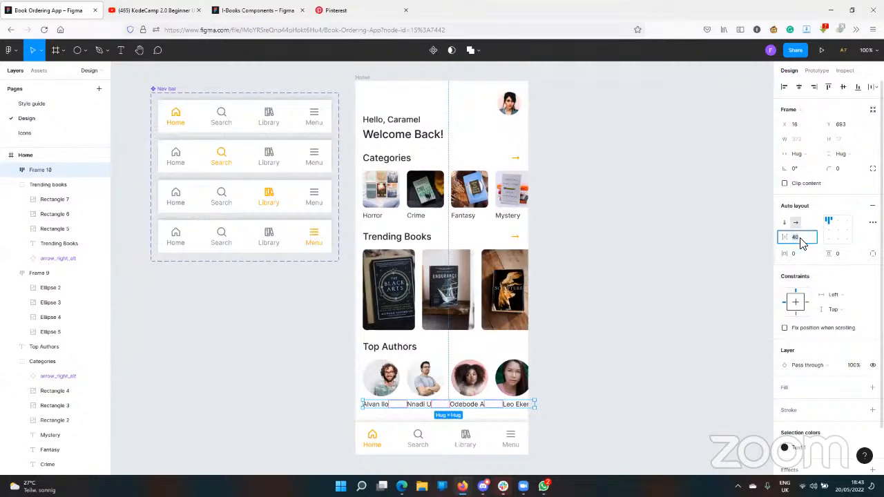
type("45")
key("Return")
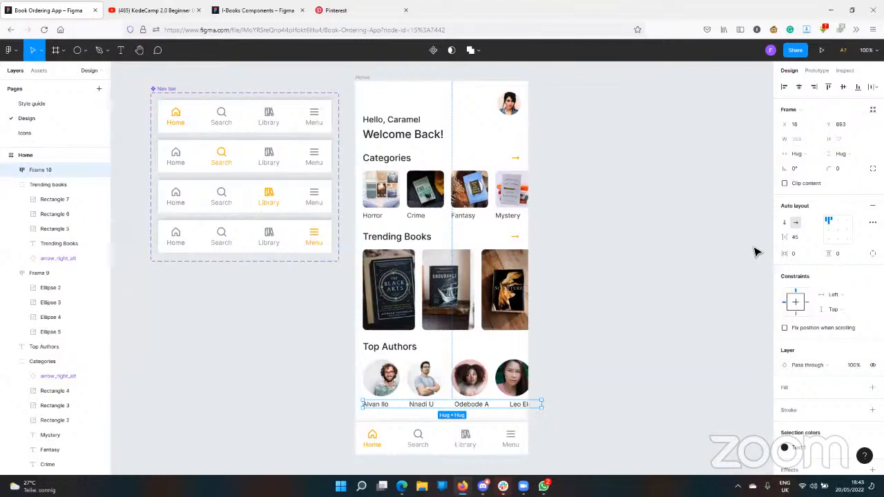
Step: Inspect the auto layout of the Default nav bar variant, its nested Search item and the Top Authors photo row
left_click(472, 141)
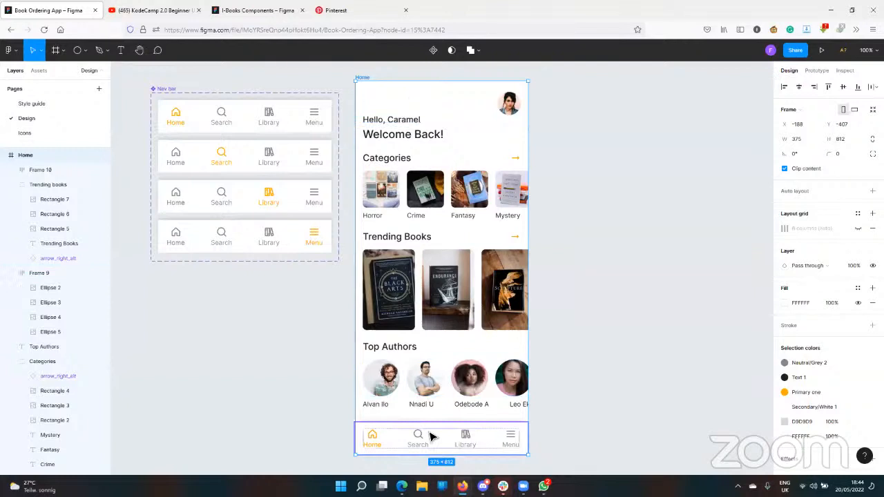
left_click(549, 373)
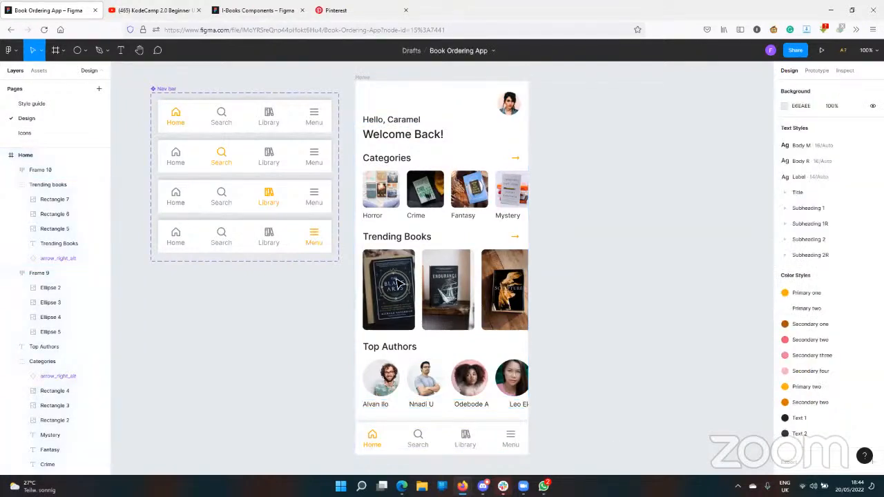
left_click(228, 126)
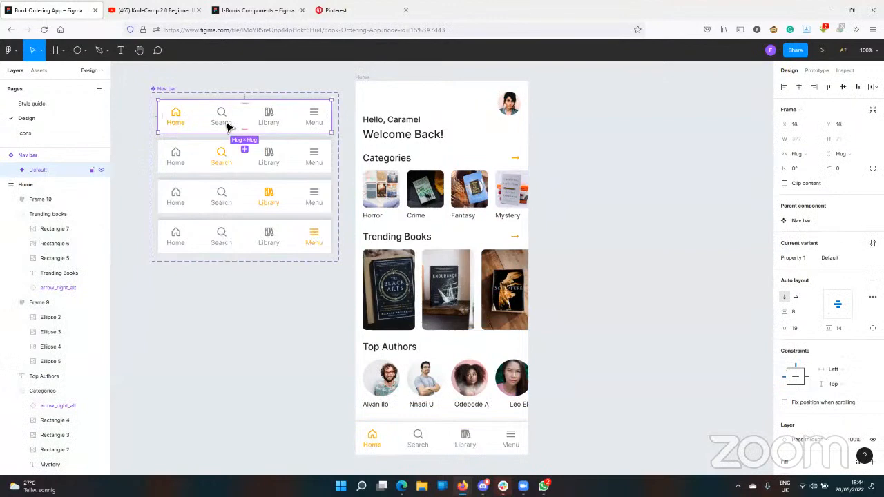
double_click(228, 126)
double_click(228, 126)
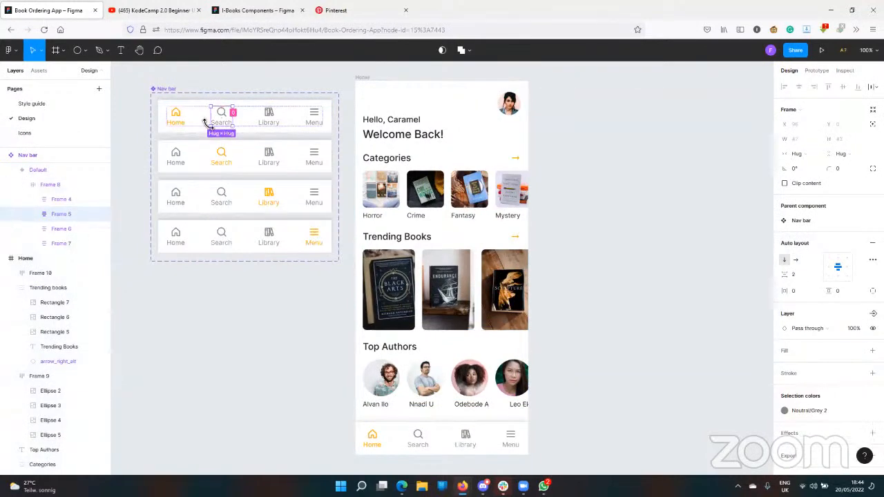
left_click(197, 130)
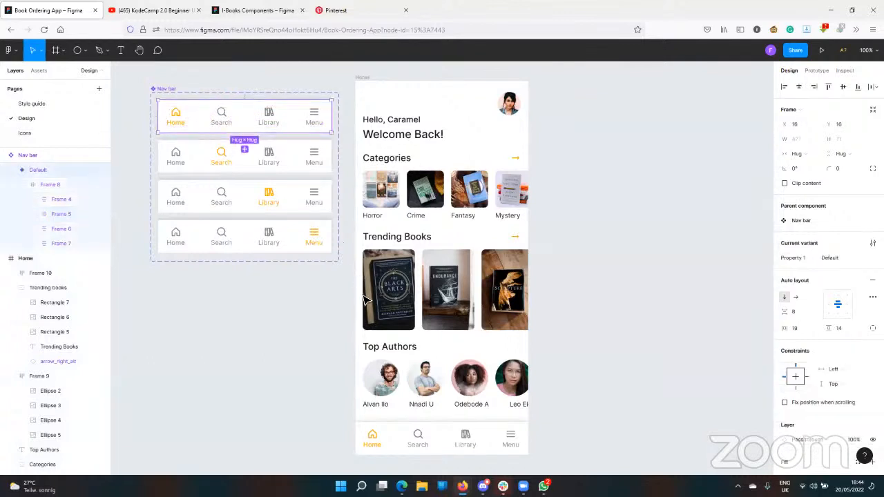
left_click(412, 375)
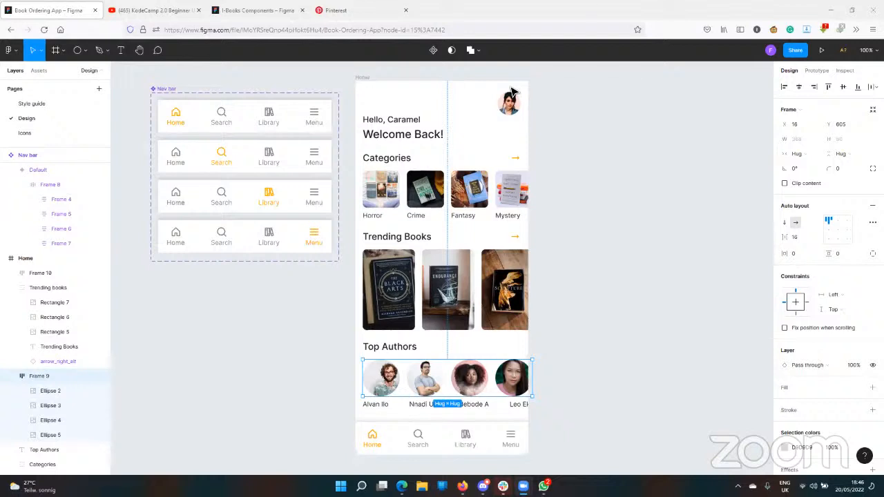
Step: Add a text label containing a sample first name on the empty canvas to the right of the Home frame
left_click(121, 53)
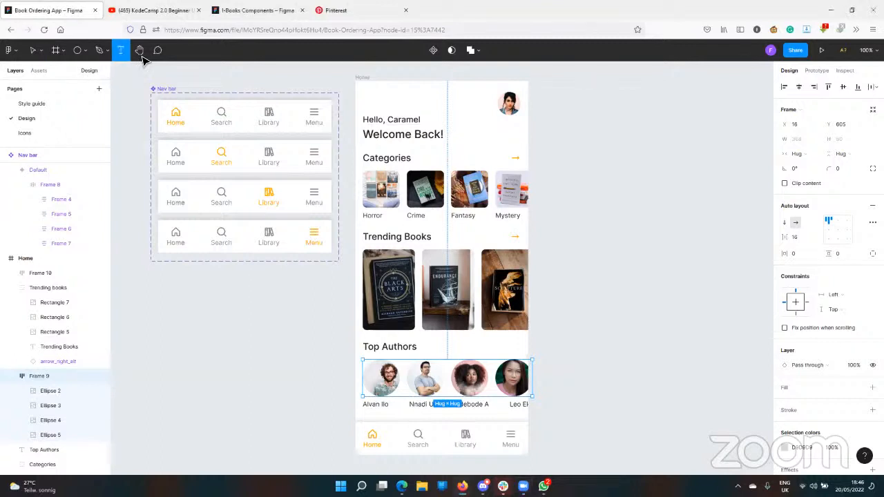
left_click(143, 60)
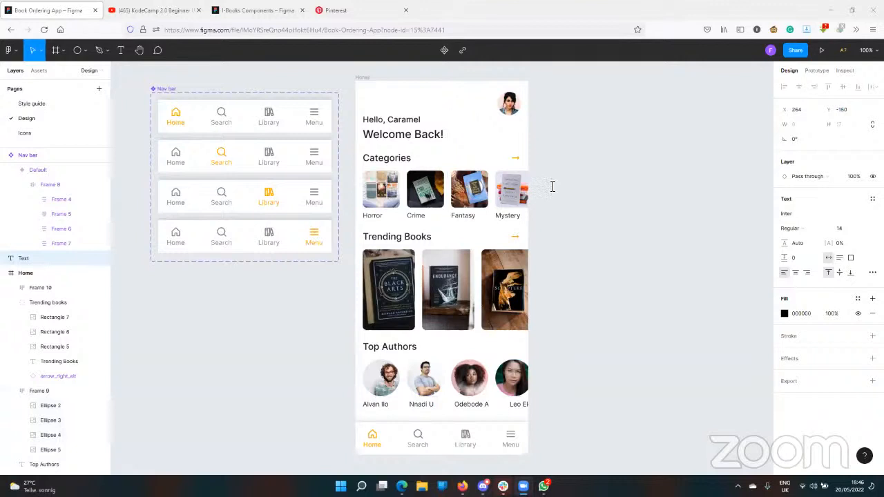
key("t")
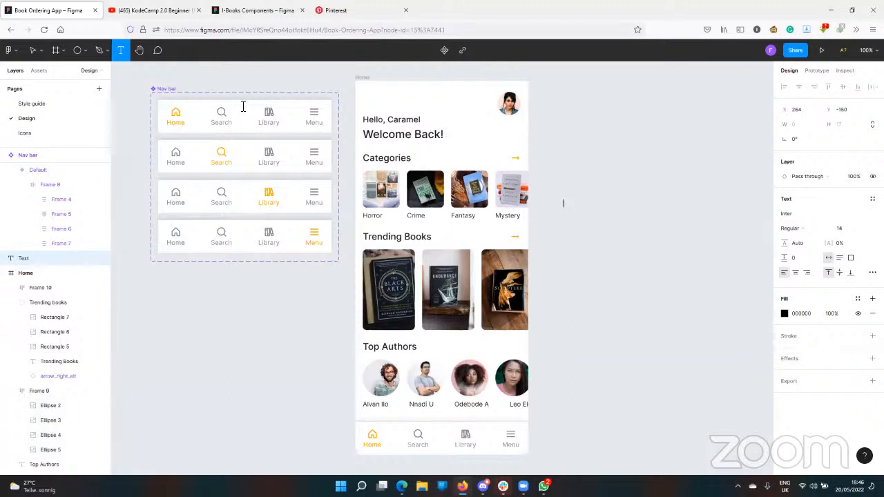
type("Favour")
left_click(588, 215)
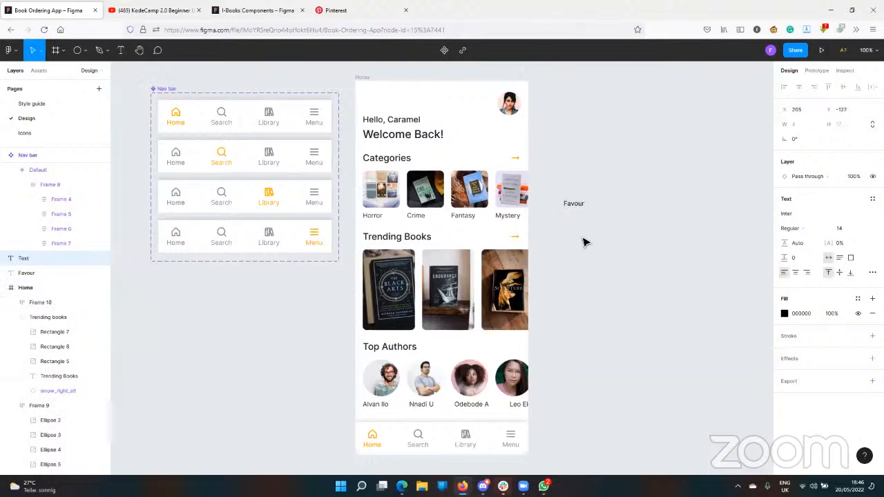
left_click(573, 204)
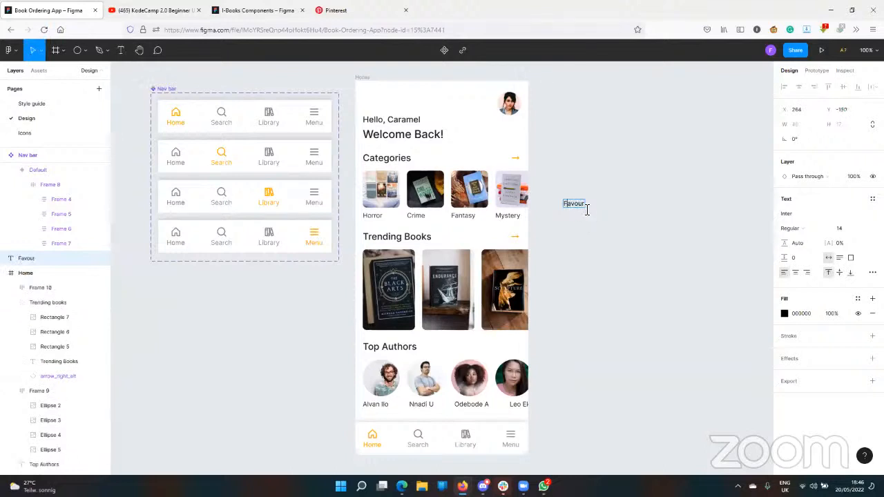
left_click(591, 208)
Step: Duplicate the sample name label three times in an even row and wrap all four labels in a horizontal auto layout
left_click_drag(572, 207, 606, 209)
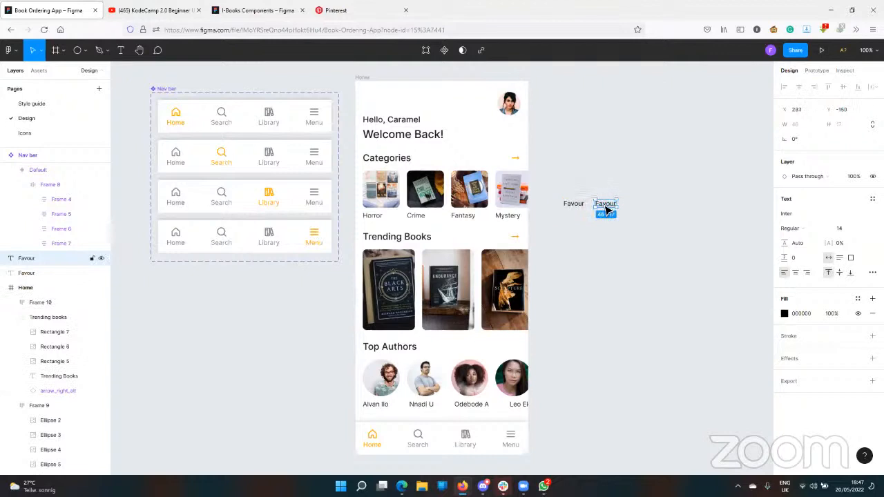
key("ctrl+d")
key("ctrl+d")
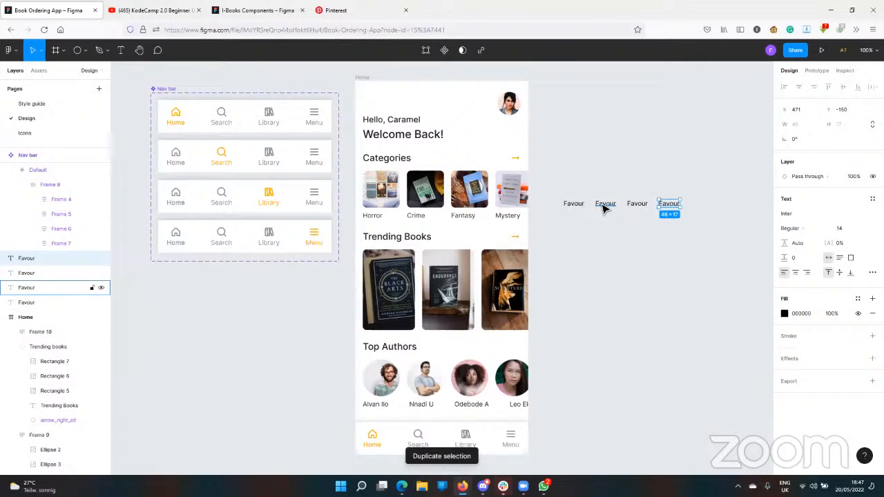
left_click(571, 204)
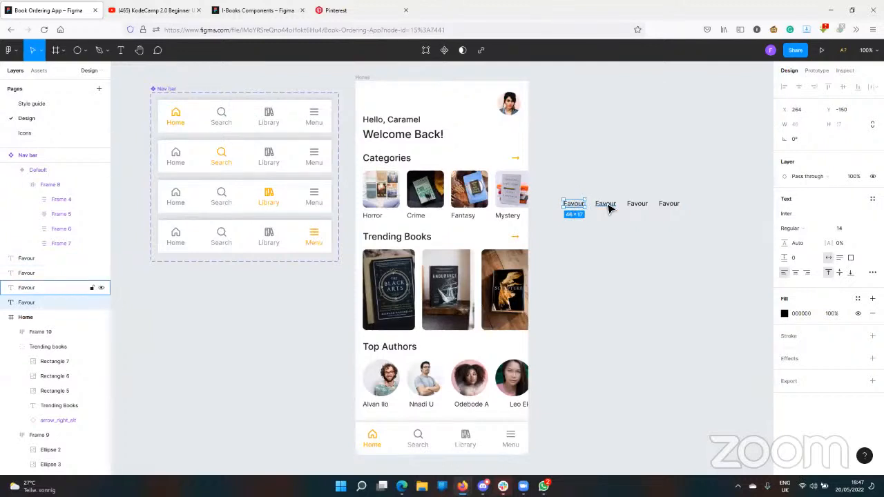
left_click(30, 261, "shift")
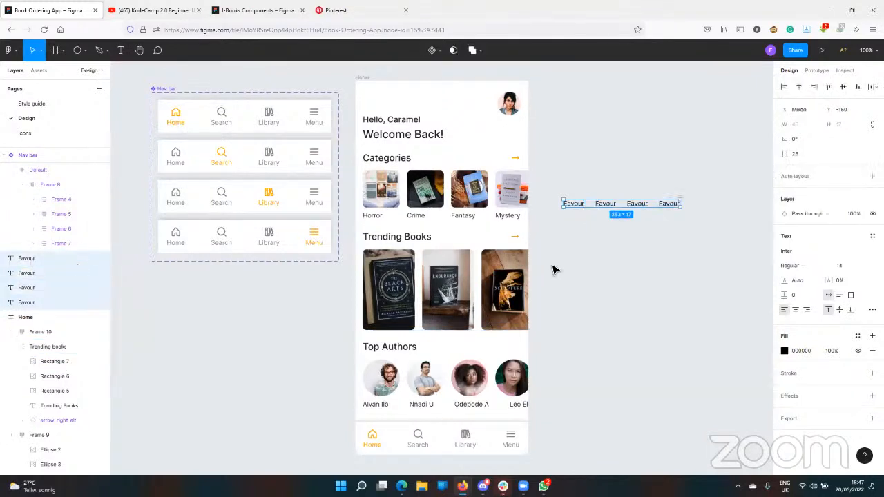
key("shift+a")
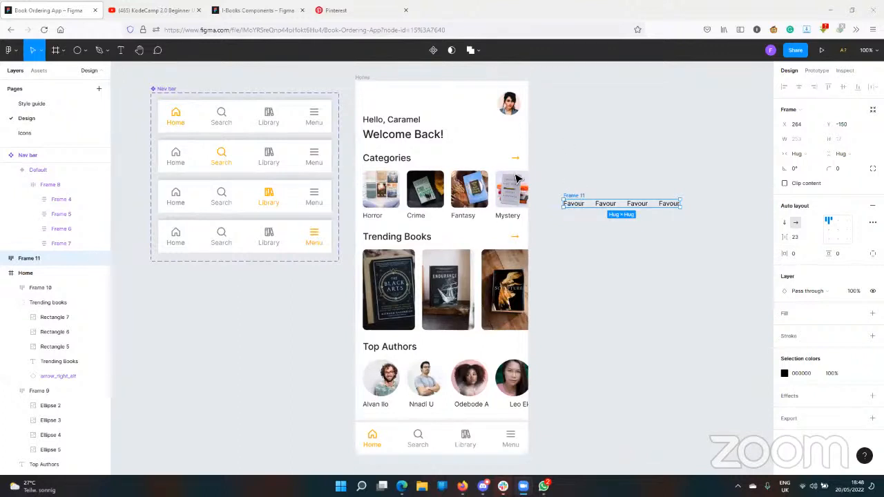
Step: Select the Home frame and switch to the window with the Craftzone Figma file
left_click(391, 98)
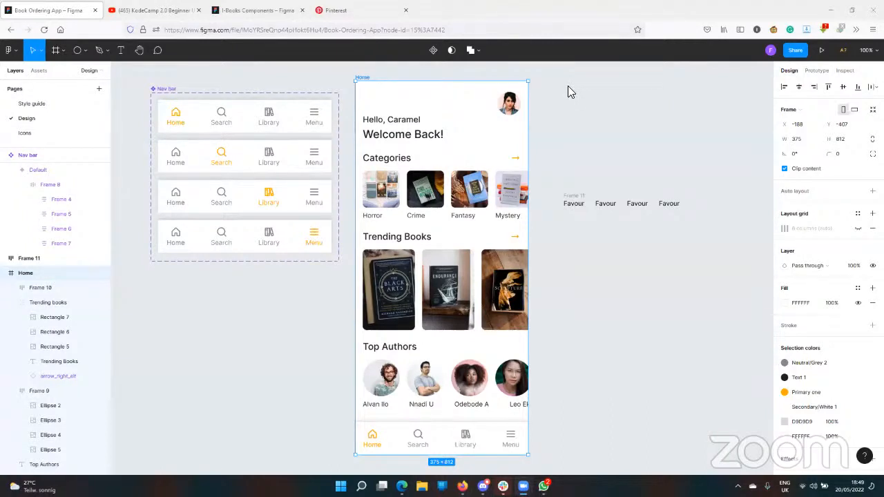
key("alt+Tab")
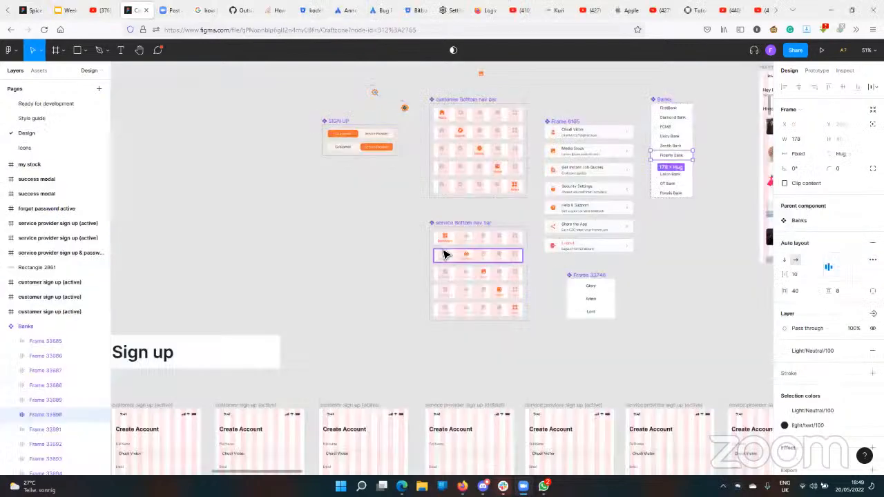
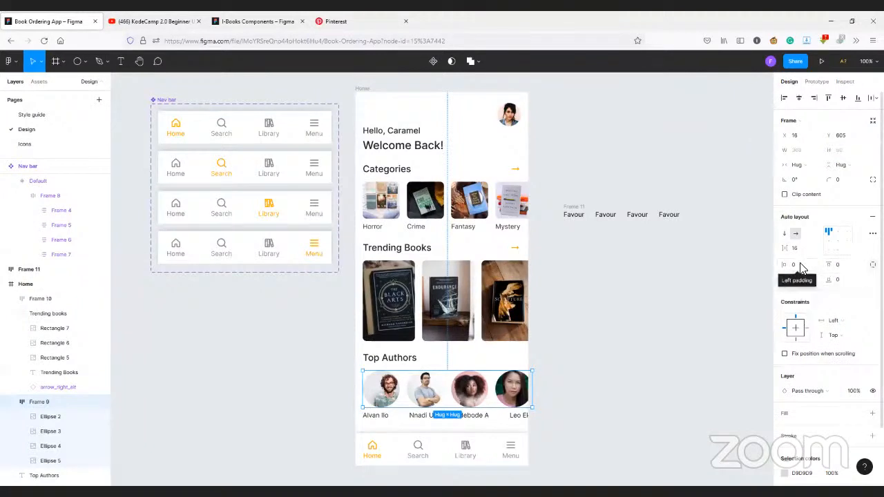
Step: Set the left padding of the Top Authors photo row's auto layout to 10
left_click(800, 266)
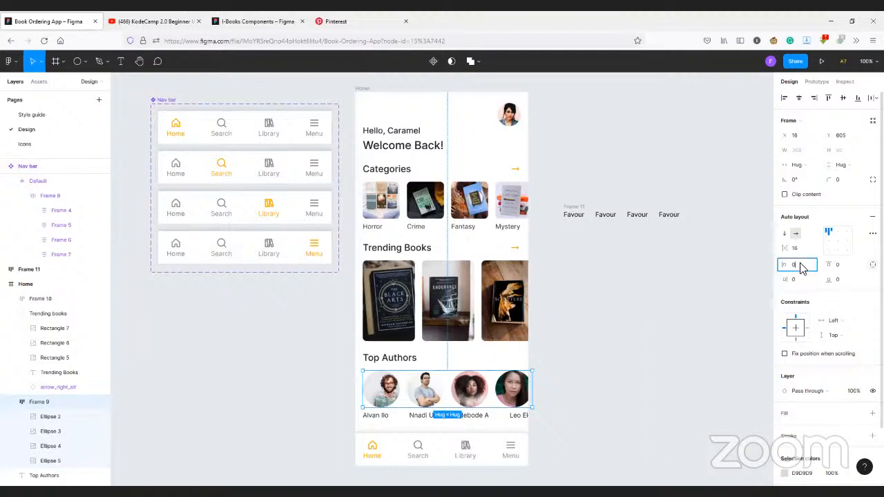
type("10")
key("Return")
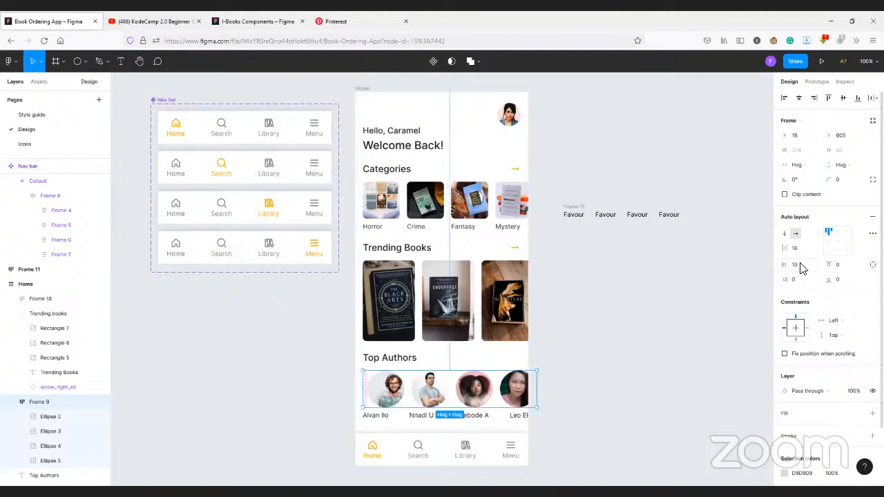
Step: Try a top padding of 10 on the Top Authors photo row and undo it
left_click(839, 268)
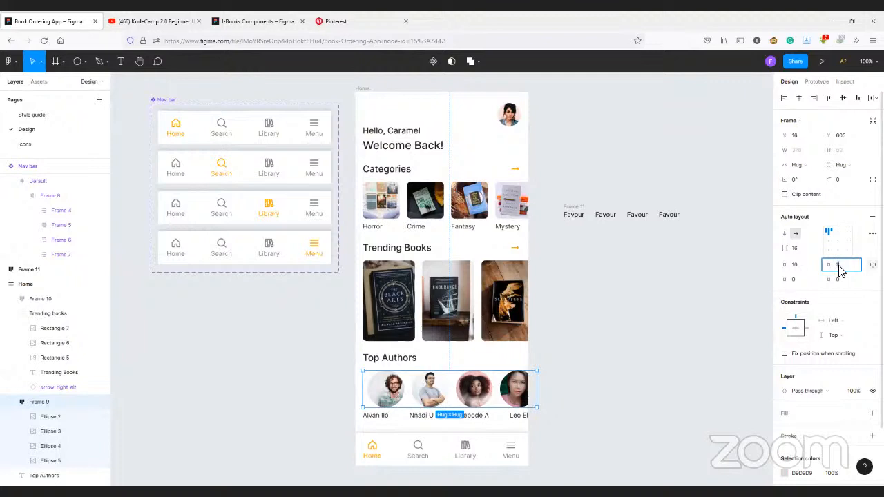
key("Return")
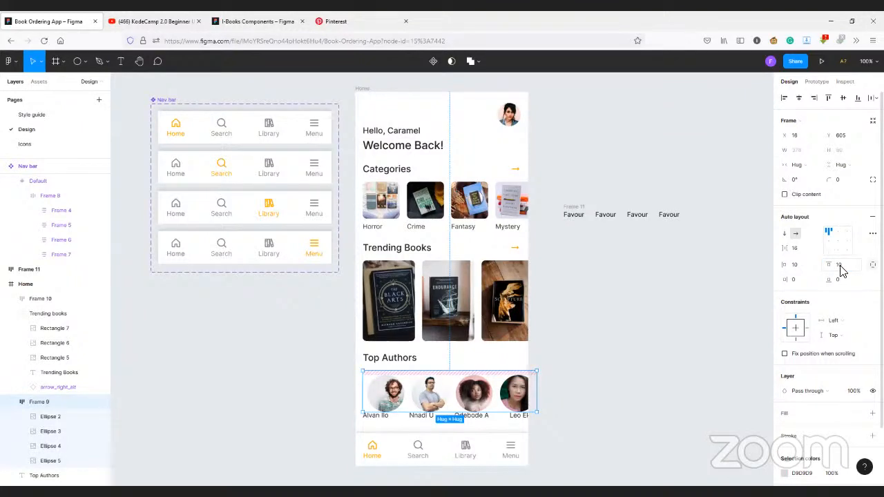
key("ctrl+z")
key("ctrl+z")
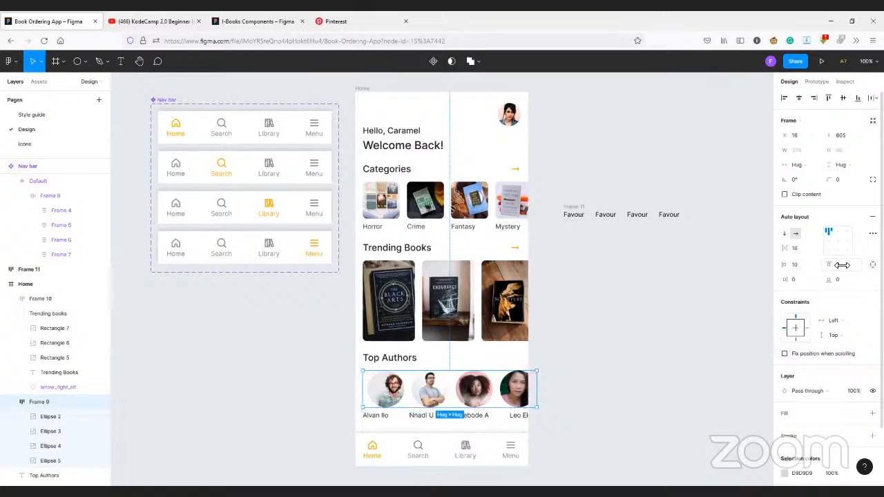